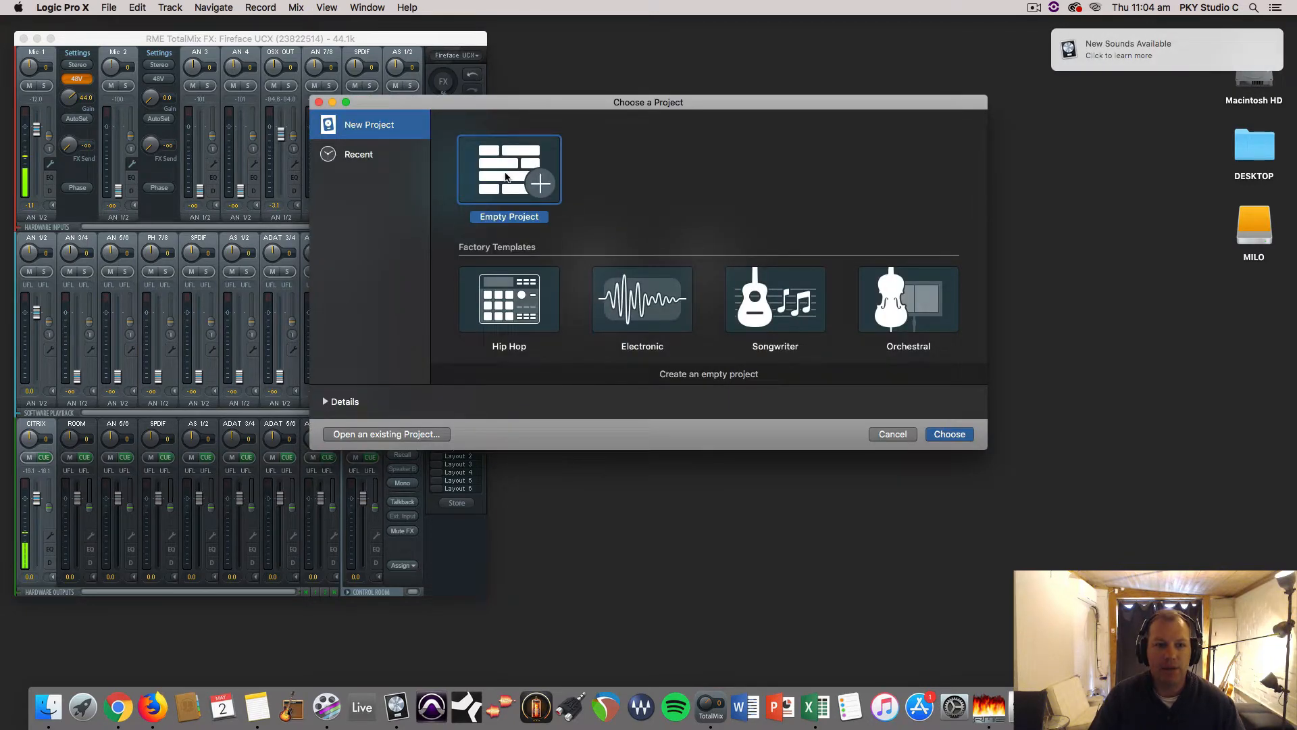
Step: Close the RME TotalMix FX window and reposition the project chooser on the cleared desktop
{"action": "left_click_drag", "start_coordinate": [750, 103], "coordinate": [753, 176]}
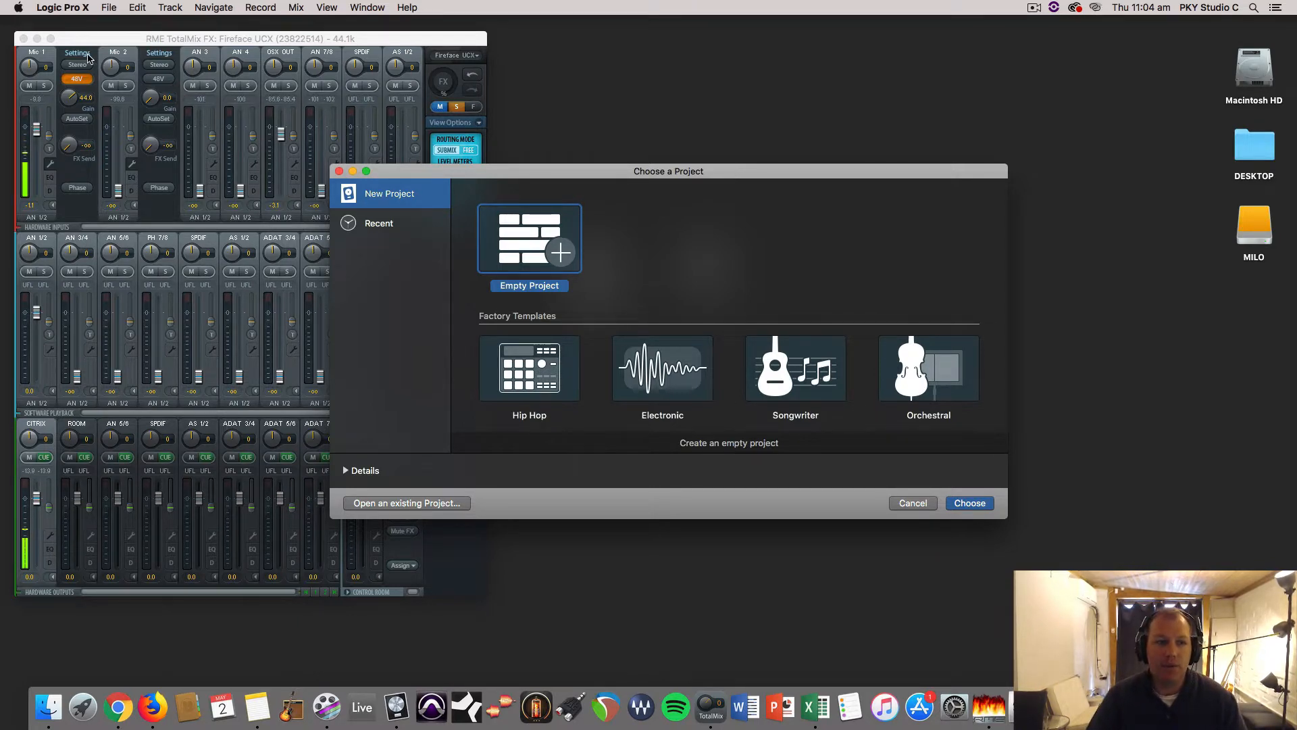
{"action": "left_click", "coordinate": [23, 38]}
{"action": "left_click_drag", "start_coordinate": [767, 166], "coordinate": [751, 128]}
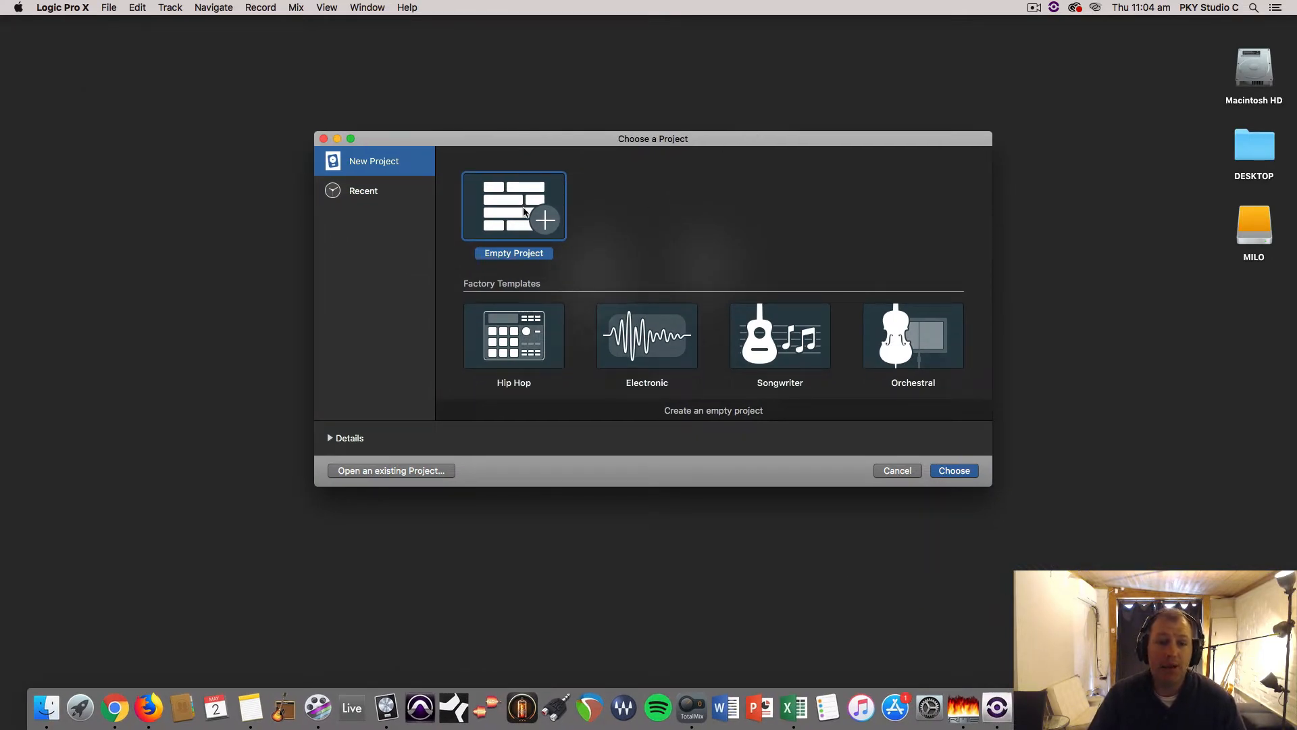
Step: Create an empty project with one microphone/line audio track using Input 1 and Output 1 + 2
{"action": "left_click", "coordinate": [953, 471]}
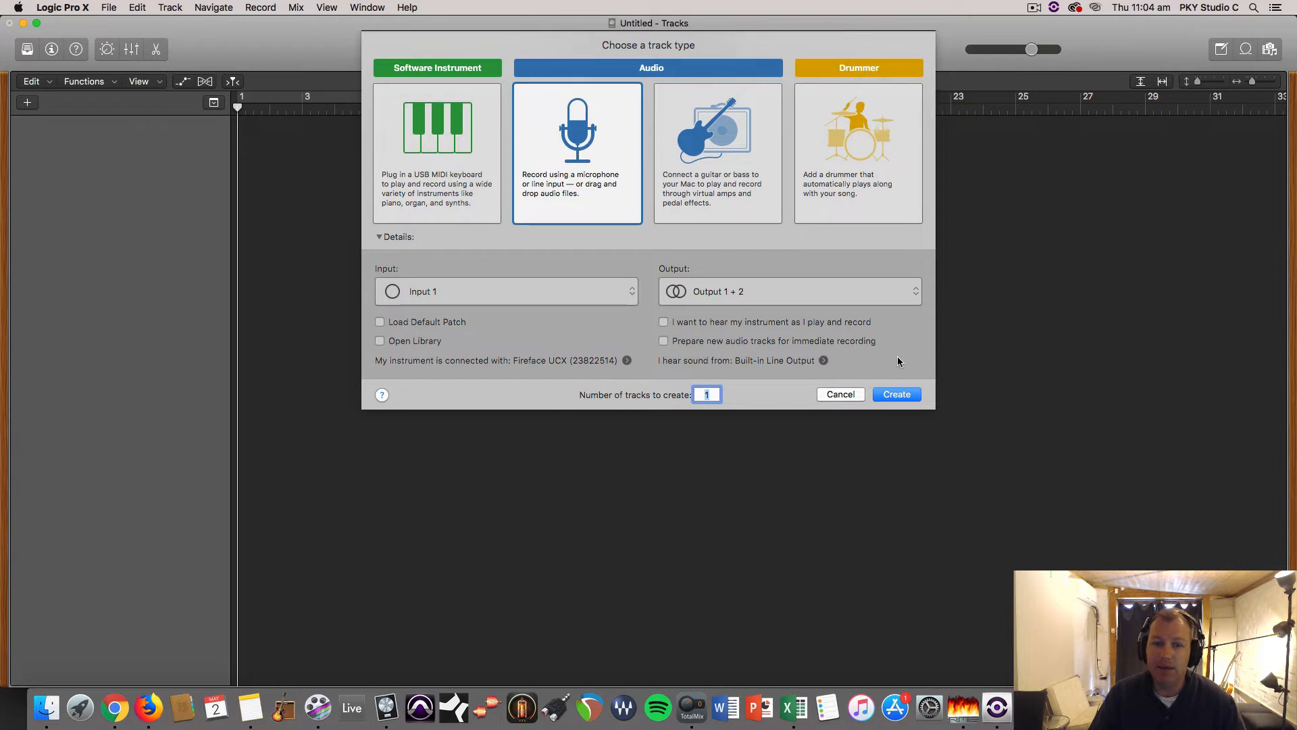
{"action": "left_click", "coordinate": [566, 146]}
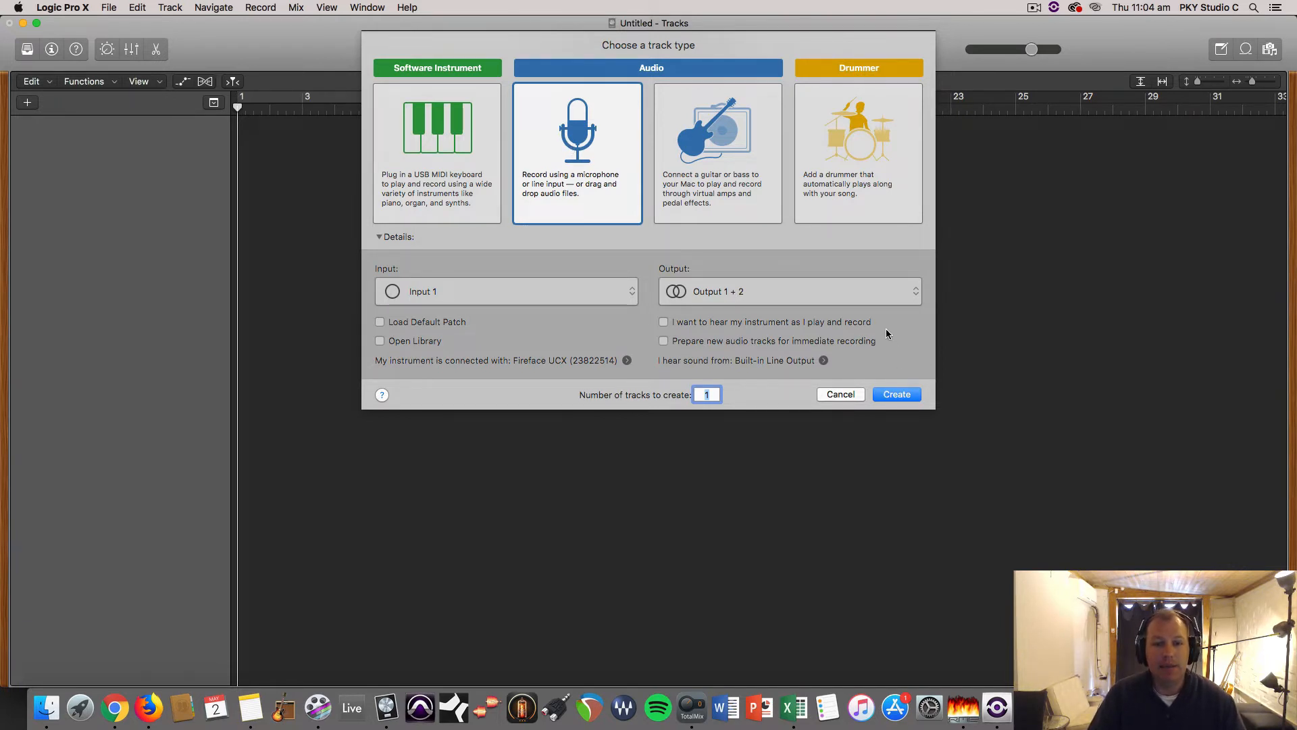
{"action": "left_click", "coordinate": [892, 398]}
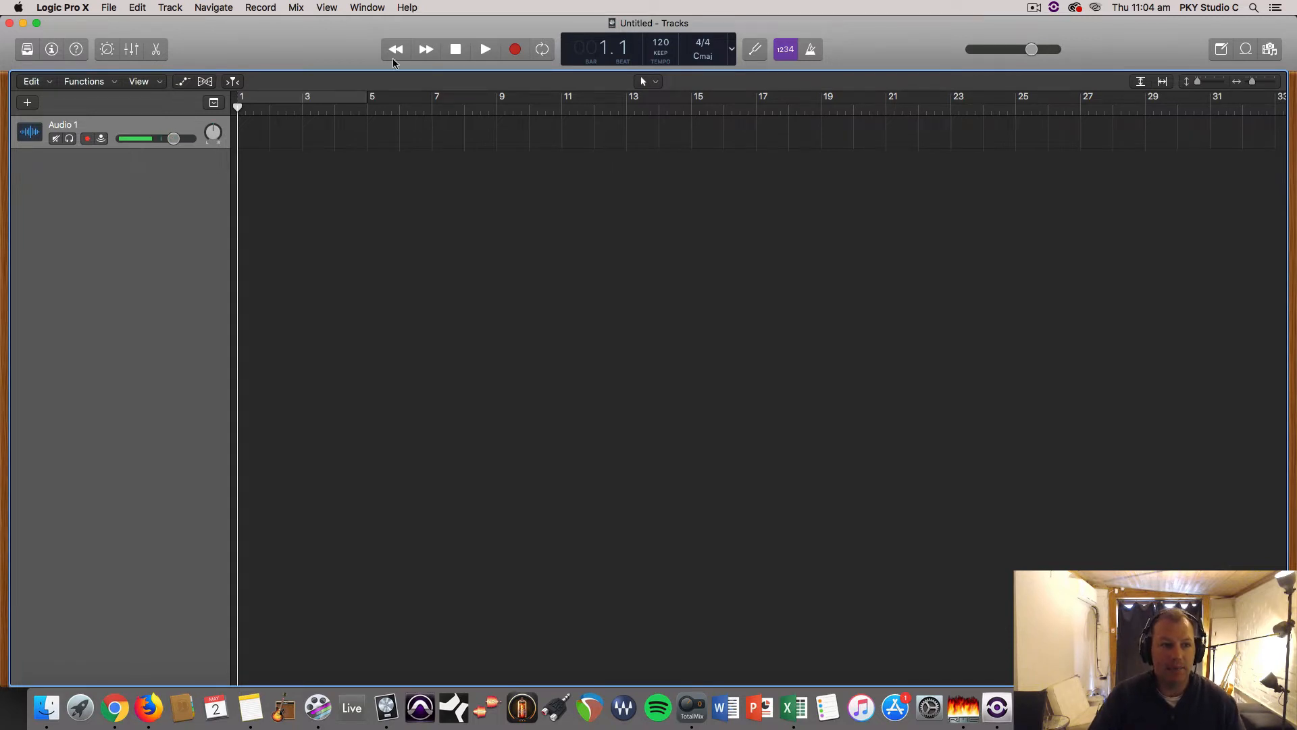
Step: Import the desktop file Powerful Pop Final Mix onto the audio track near bar 2 and enlarge its waveform display
{"action": "left_click_drag", "start_coordinate": [315, 46], "coordinate": [390, 357]}
{"action": "left_click_drag", "start_coordinate": [705, 263], "coordinate": [341, 434]}
{"action": "left_click_drag", "start_coordinate": [350, 358], "coordinate": [321, 78]}
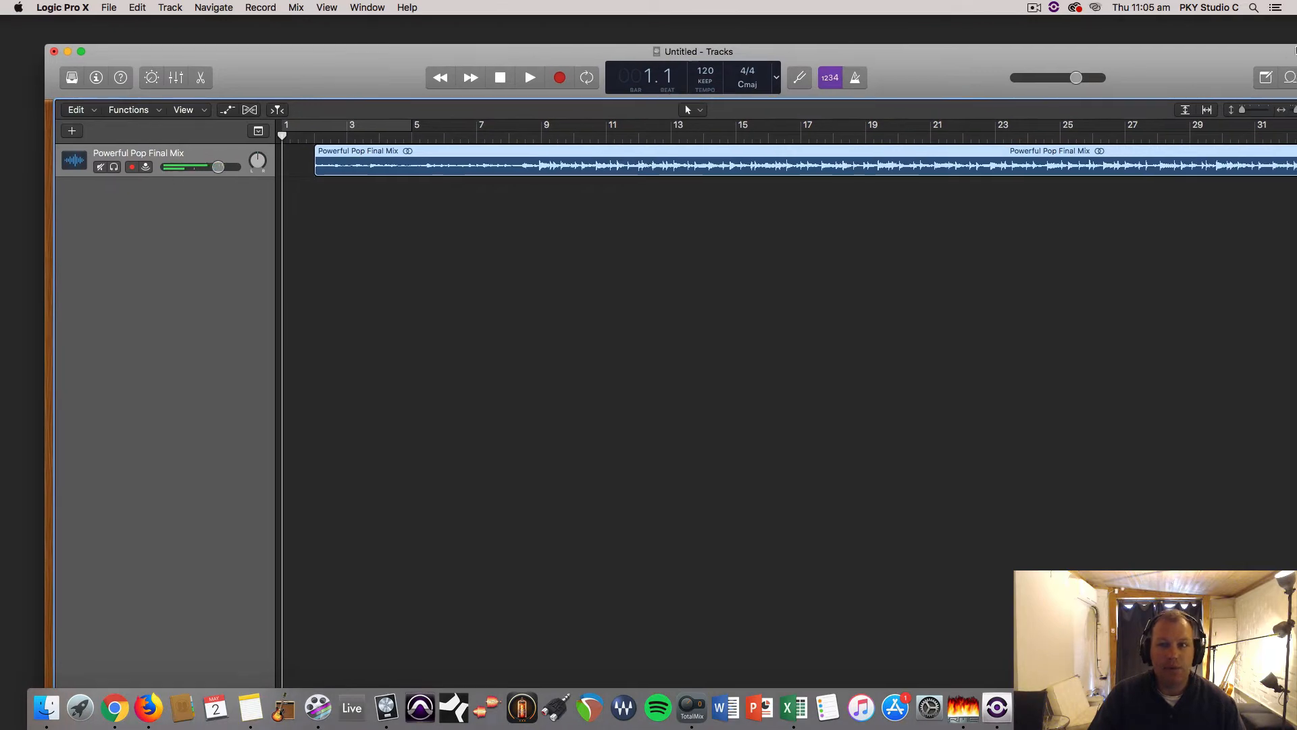
{"action": "left_click_drag", "start_coordinate": [1186, 49], "coordinate": [1148, 32]}
{"action": "left_click_drag", "start_coordinate": [1204, 92], "coordinate": [1250, 93]}
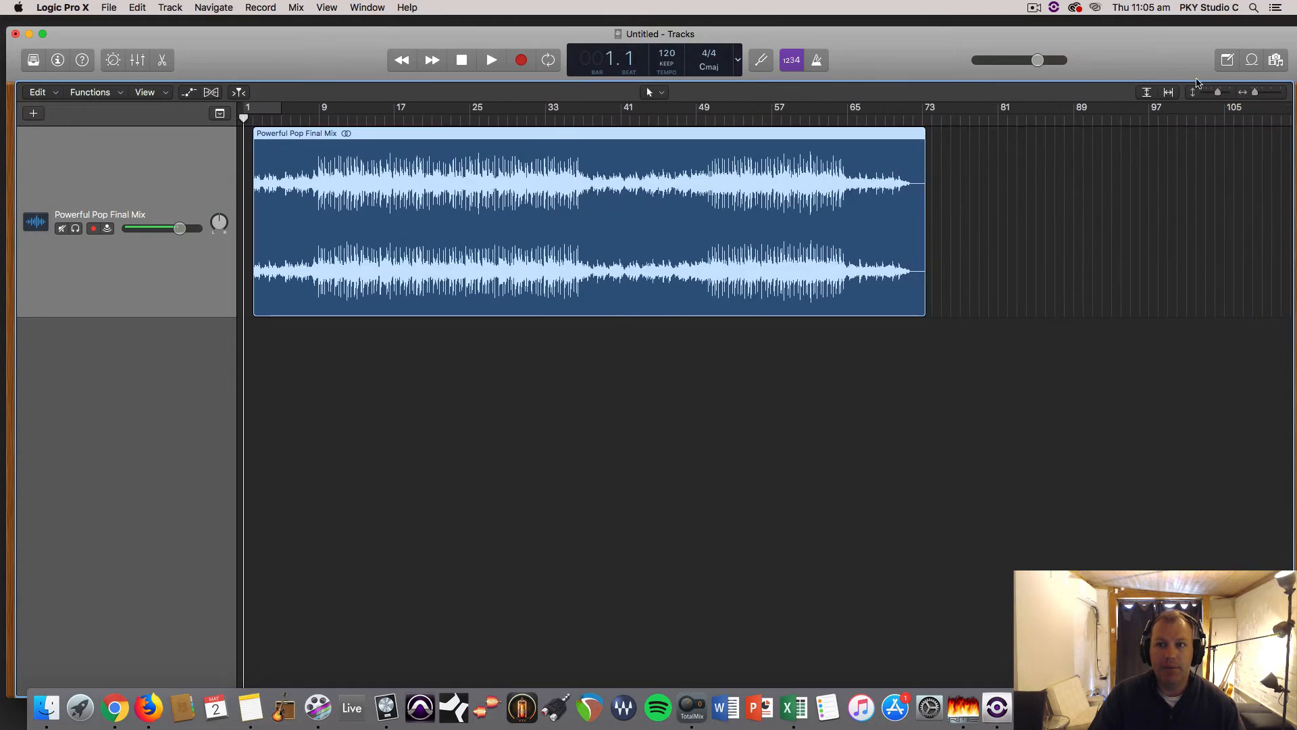
{"action": "left_click_drag", "start_coordinate": [610, 42], "coordinate": [608, 34]}
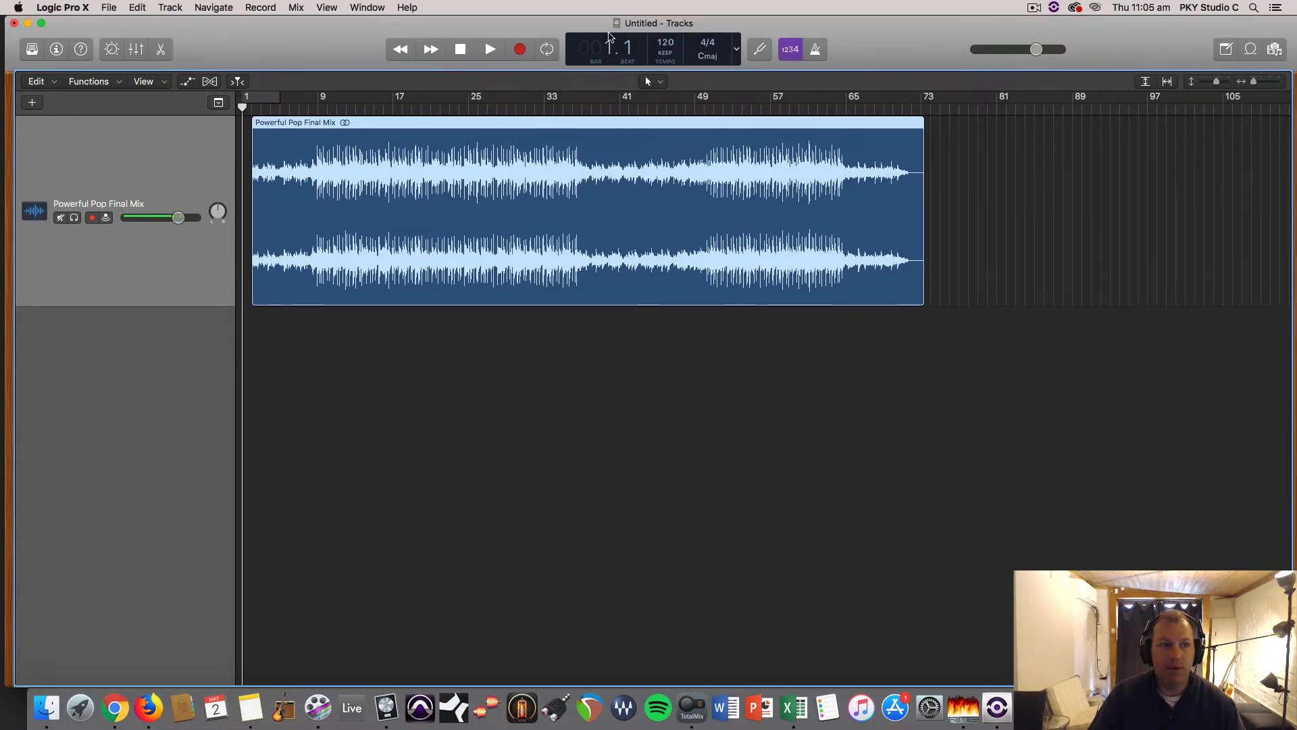
Step: Show the mixer and play the Powerful Pop Final Mix from about bar 17 to check its level
{"action": "left_click", "coordinate": [136, 49]}
{"action": "left_click_drag", "start_coordinate": [349, 379], "coordinate": [360, 304]}
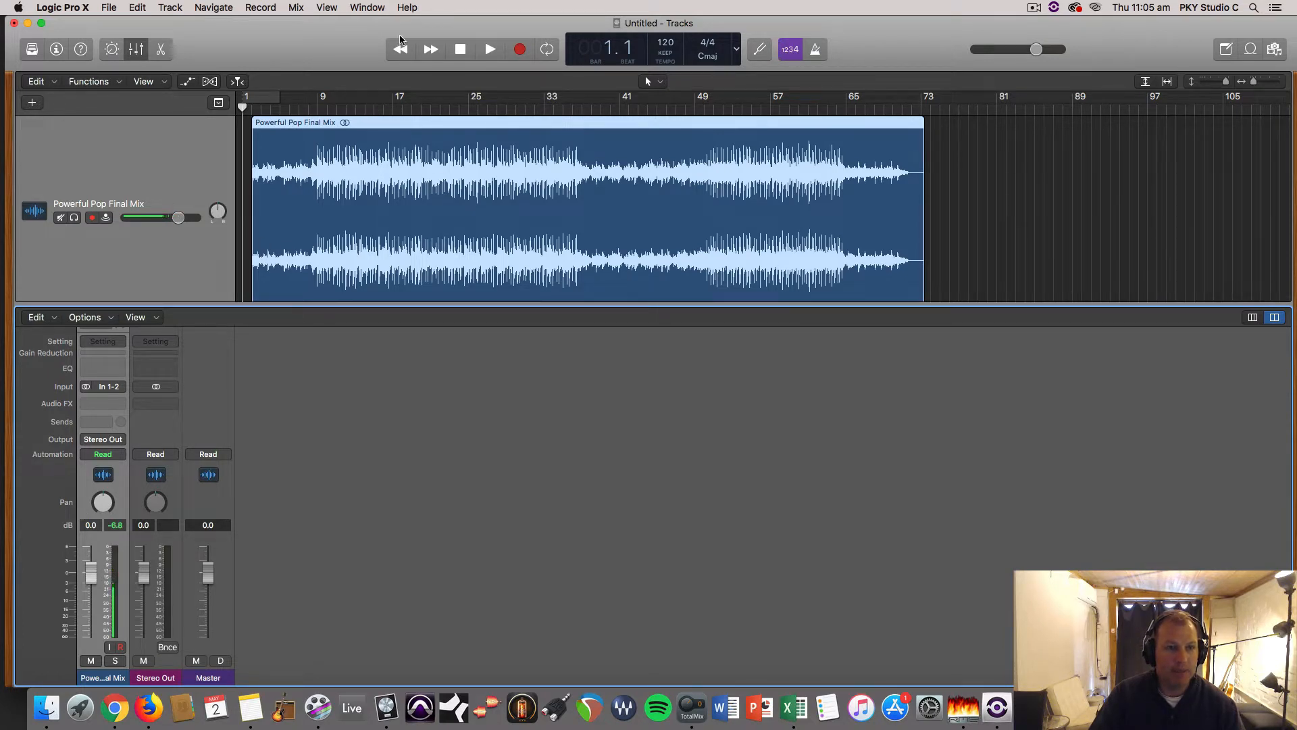
{"action": "double_click", "coordinate": [398, 109]}
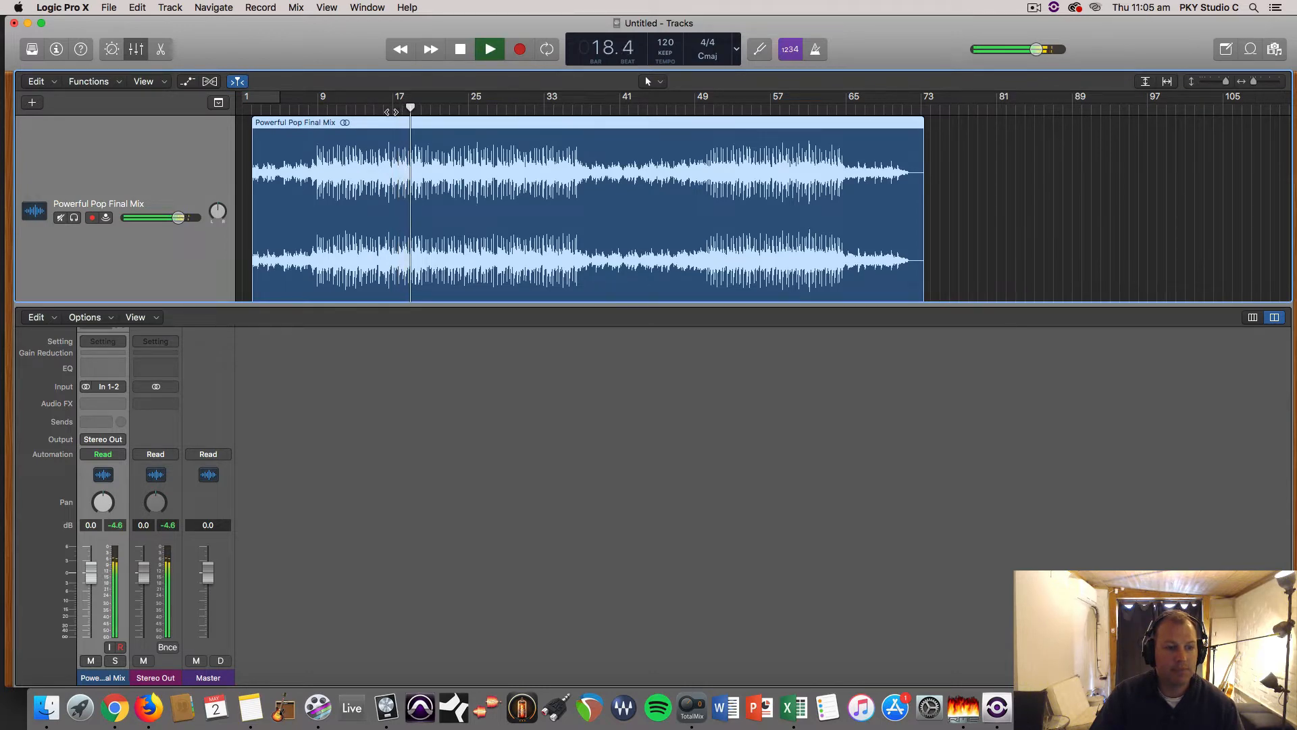
{"action": "key", "text": "space"}
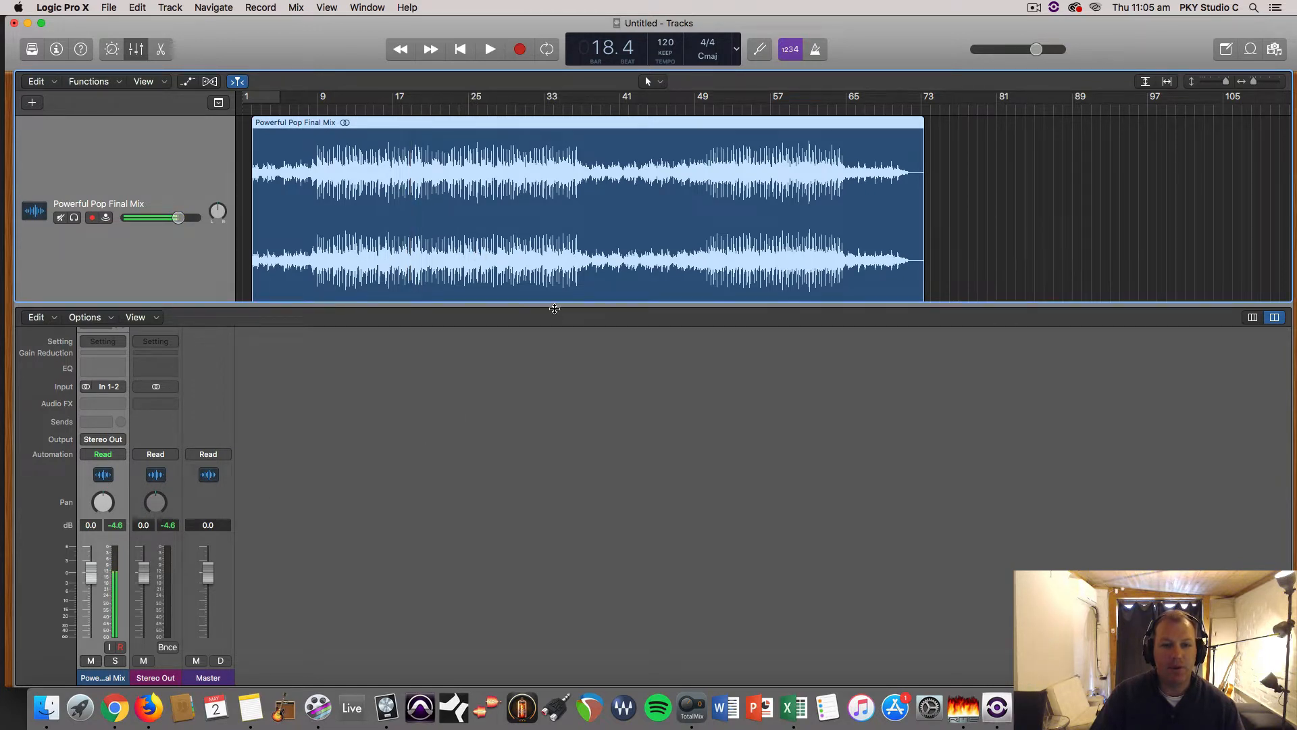
Step: Shrink the mixer area and move the Powerful Pop Final Mix region to start at bar 1
{"action": "left_click_drag", "start_coordinate": [552, 306], "coordinate": [549, 449]}
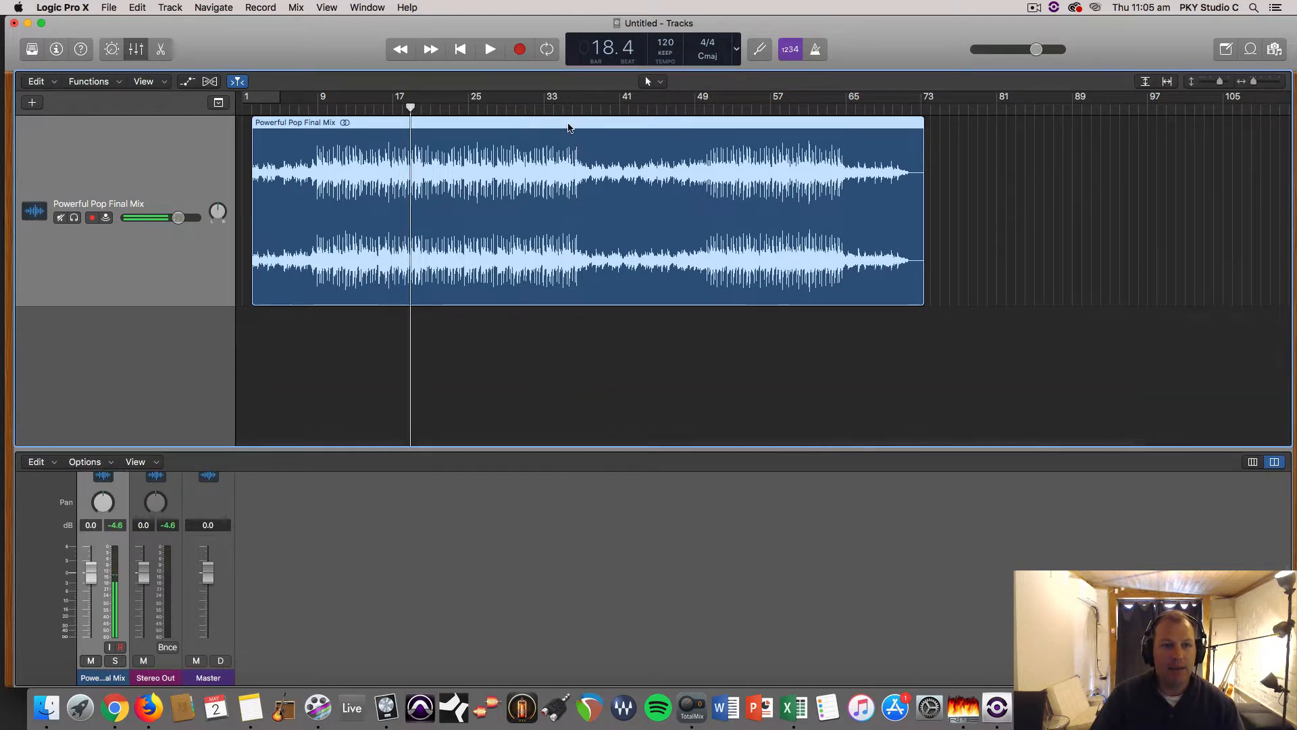
{"action": "left_click_drag", "start_coordinate": [576, 124], "coordinate": [567, 129]}
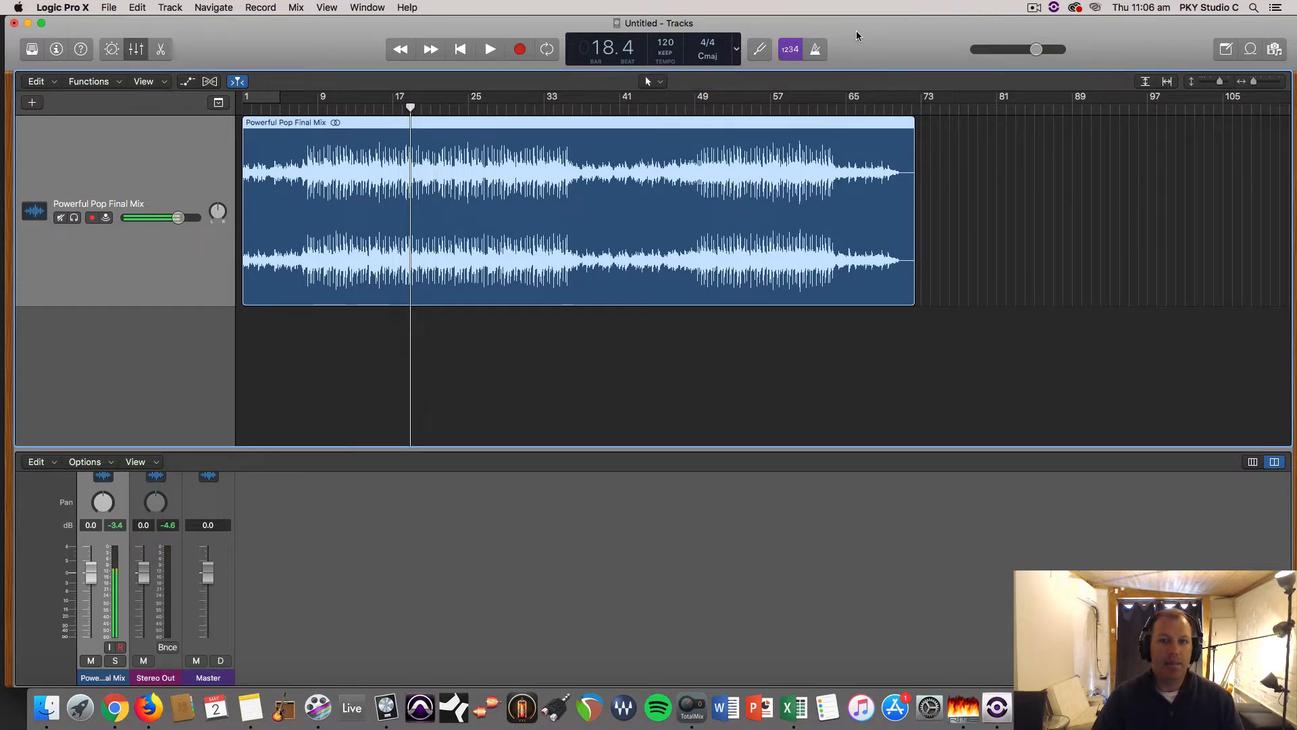
Step: Import the desktop file Urban RnB Master with tag onto a new track at bar 1 and enlarge the tracks area
{"action": "left_click_drag", "start_coordinate": [857, 31], "coordinate": [939, 332]}
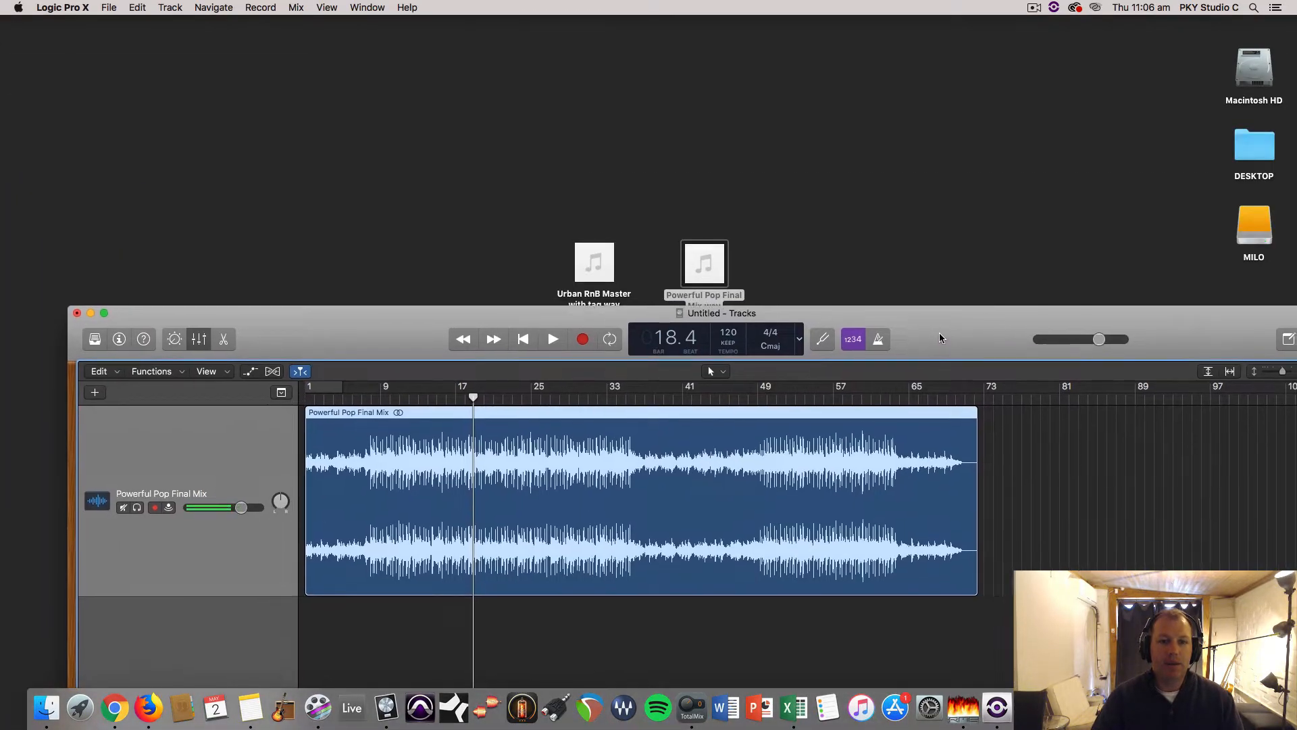
{"action": "mouse_move", "coordinate": [593, 259]}
{"action": "left_click_drag", "start_coordinate": [587, 250], "coordinate": [323, 57]}
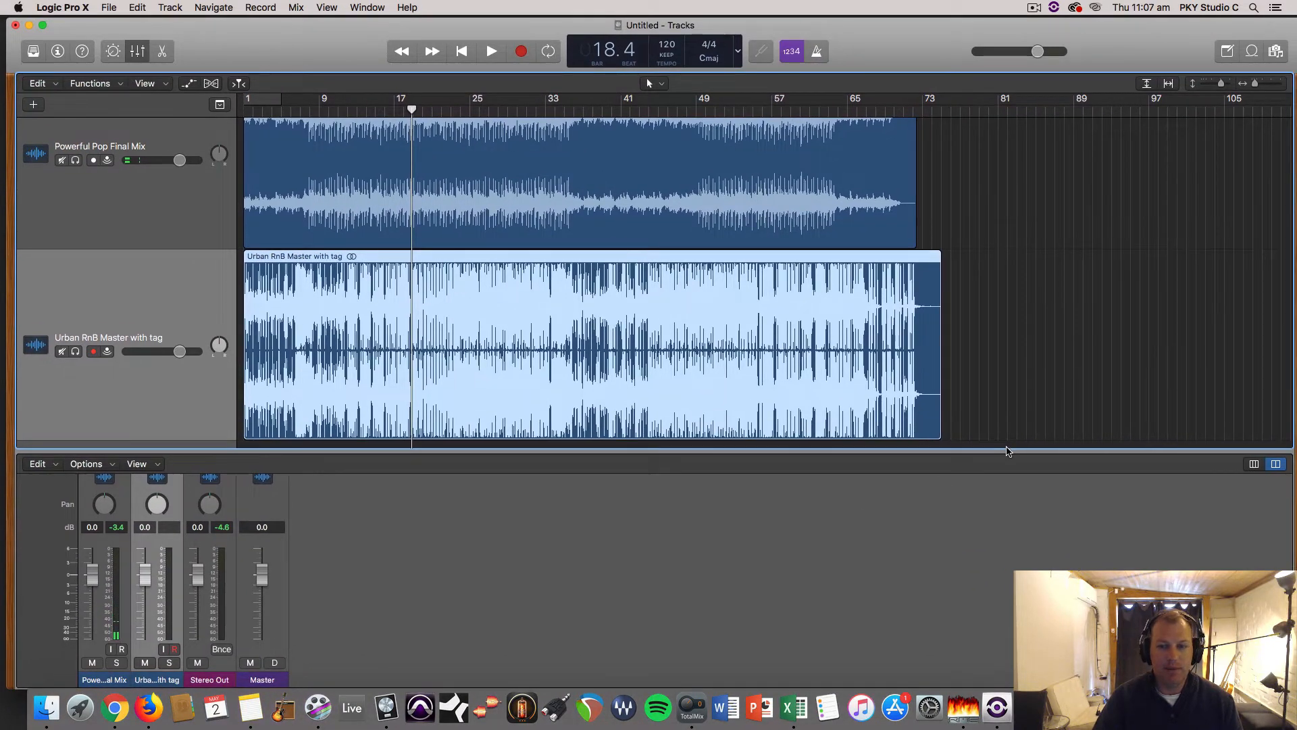
{"action": "left_click_drag", "start_coordinate": [1005, 450], "coordinate": [1005, 511]}
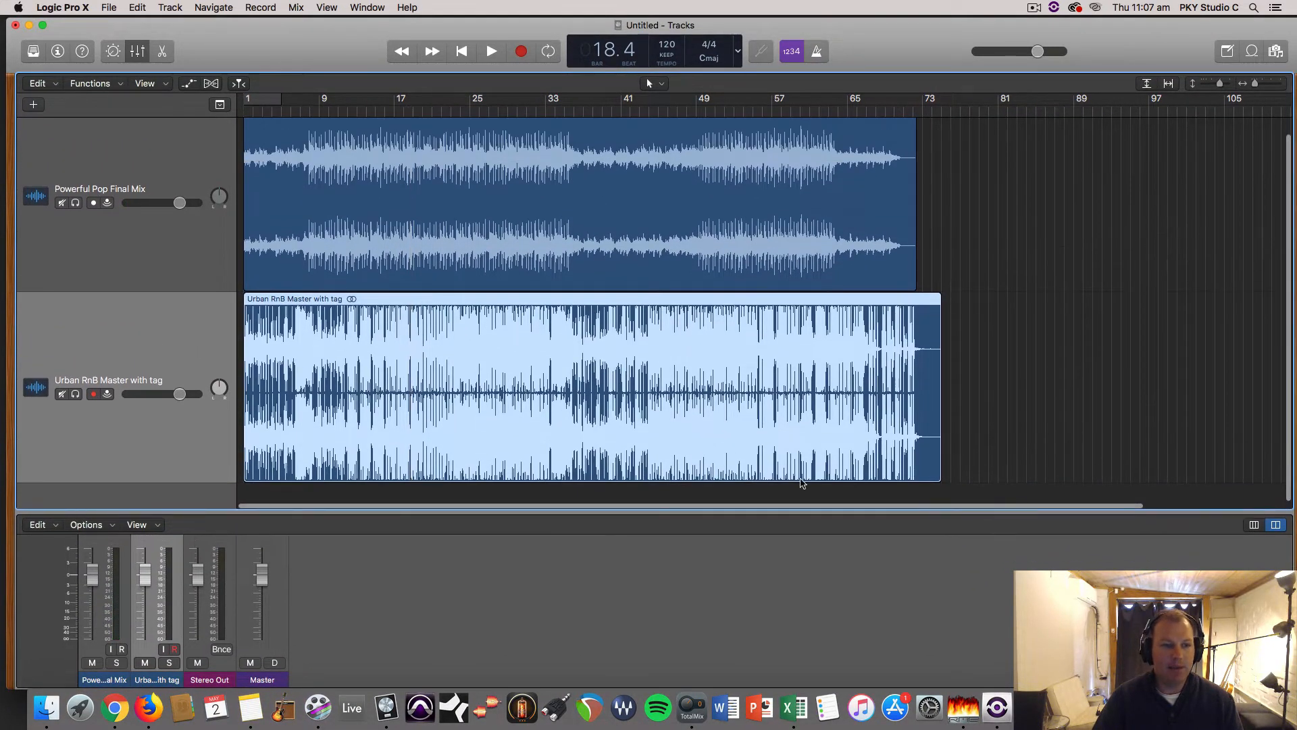
{"action": "left_click_drag", "start_coordinate": [275, 52], "coordinate": [269, 50]}
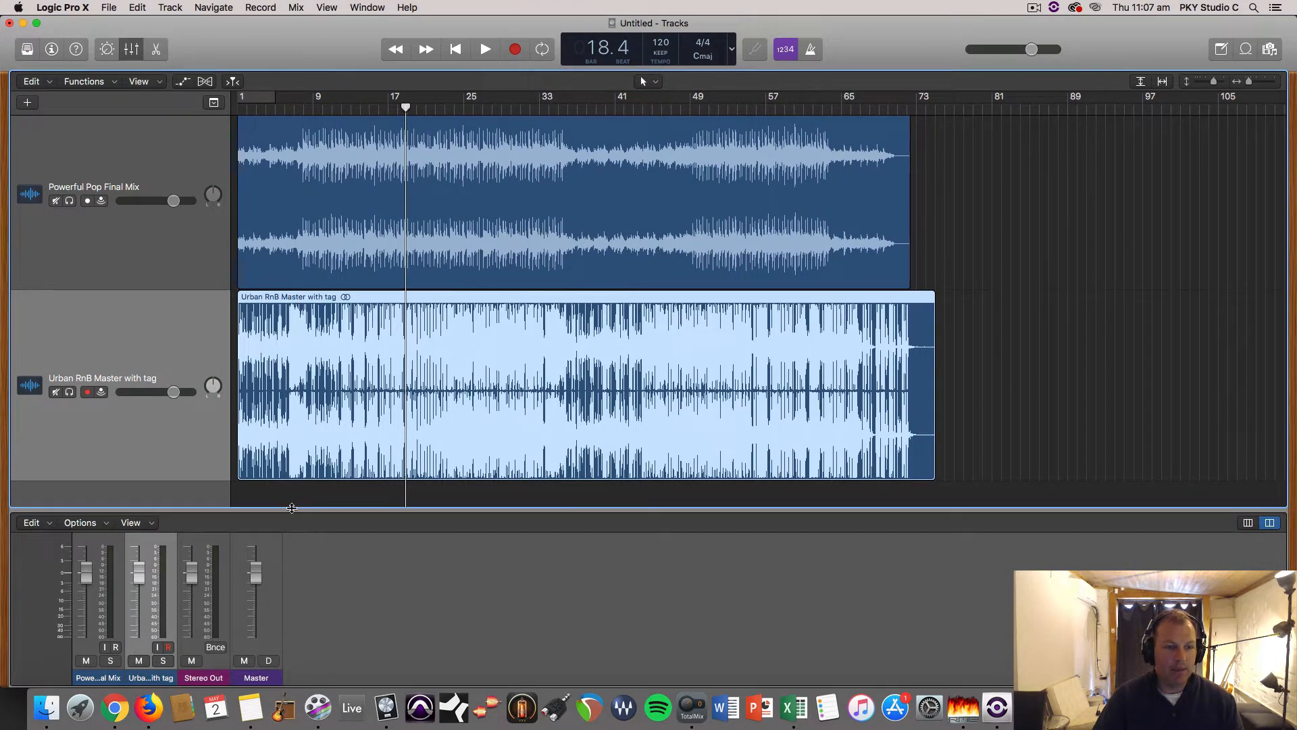
Step: Add a Channel EQ and a stereo Loudness Meter to the Urban RnB Master with tag track
{"action": "left_click_drag", "start_coordinate": [292, 508], "coordinate": [307, 210]}
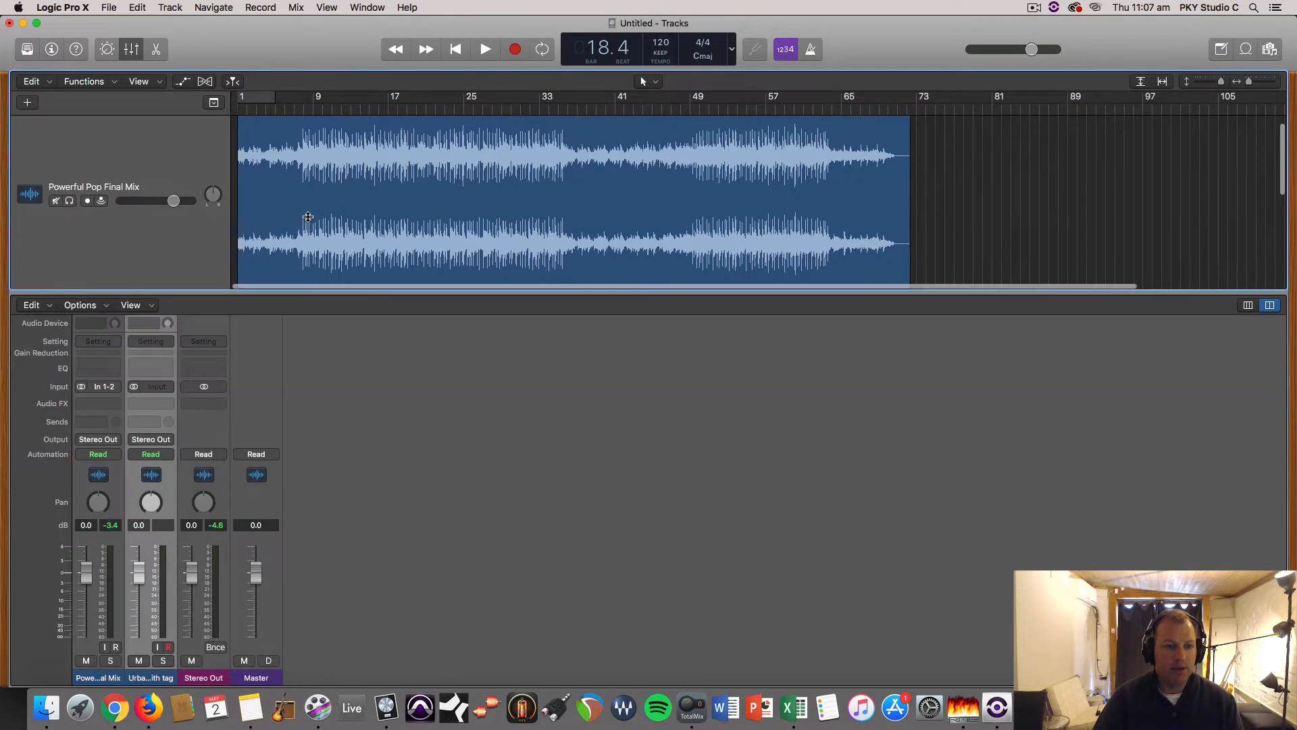
{"action": "left_click", "coordinate": [155, 371]}
{"action": "key", "text": "super+w"}
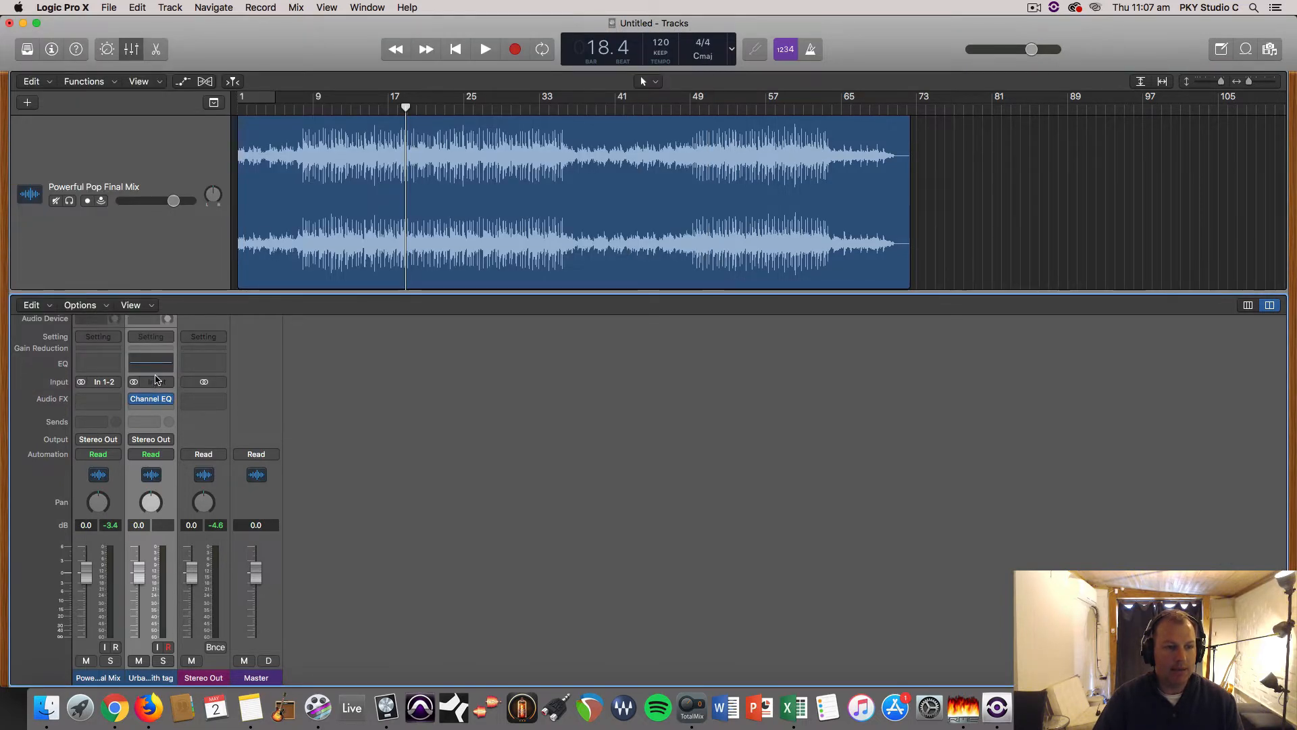
{"action": "left_click", "coordinate": [154, 412]}
{"action": "mouse_move", "coordinate": [179, 619]}
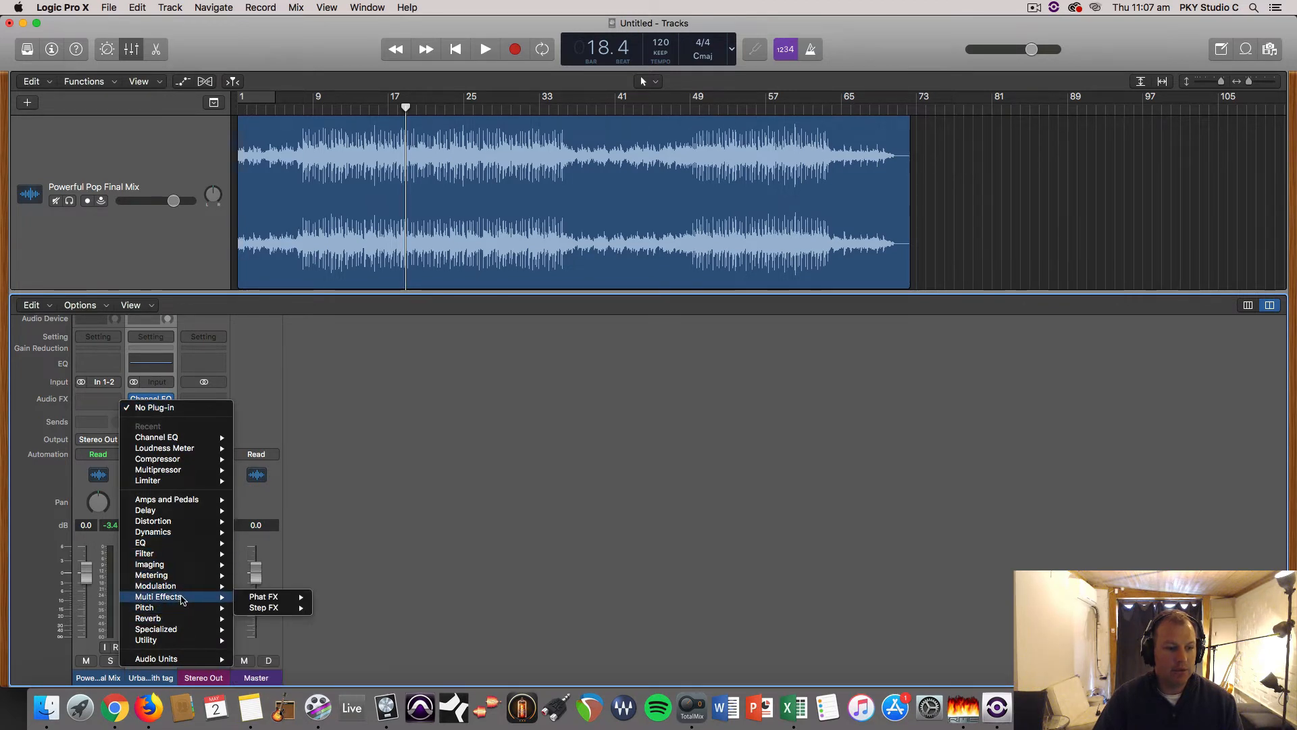
{"action": "mouse_move", "coordinate": [180, 575]}
{"action": "mouse_move", "coordinate": [284, 610]}
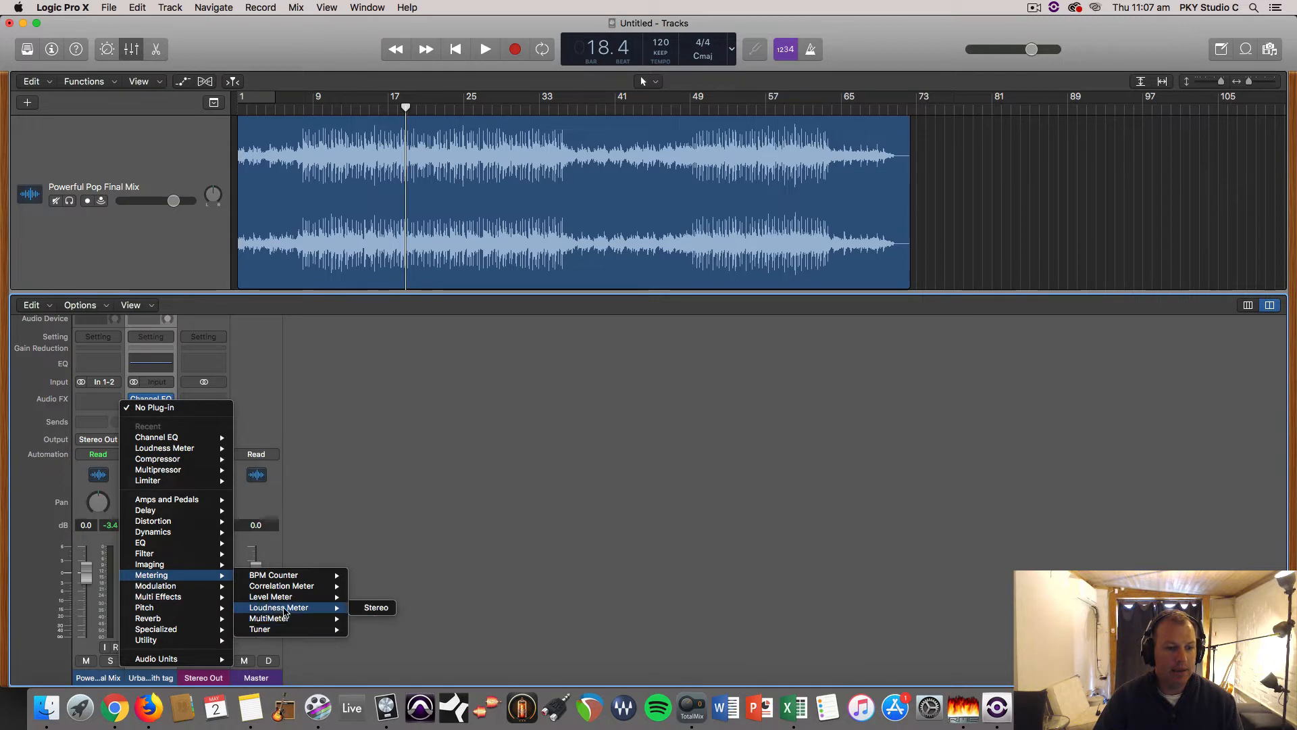
{"action": "left_click", "coordinate": [372, 608]}
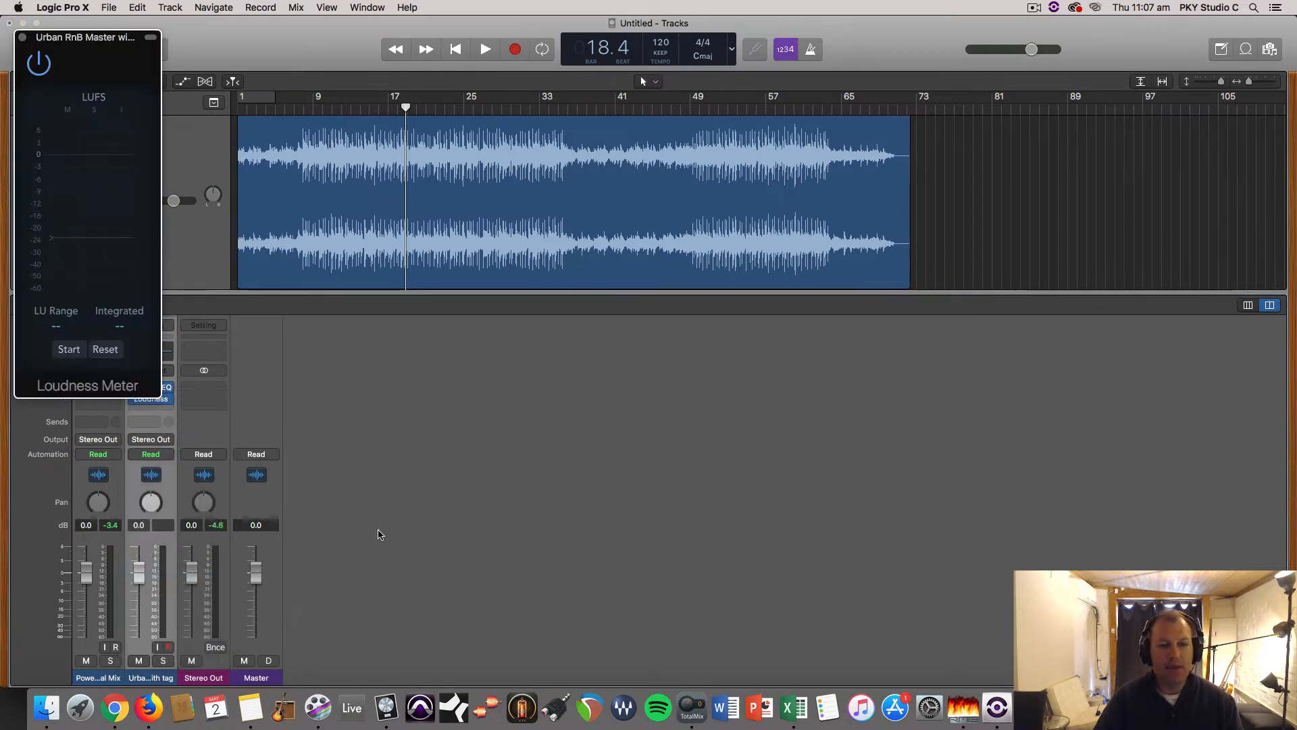
Step: Mute the Powerful Pop Final Mix track and place the Loudness Meter over the track headers, clear of the waveforms
{"action": "left_click", "coordinate": [580, 291]}
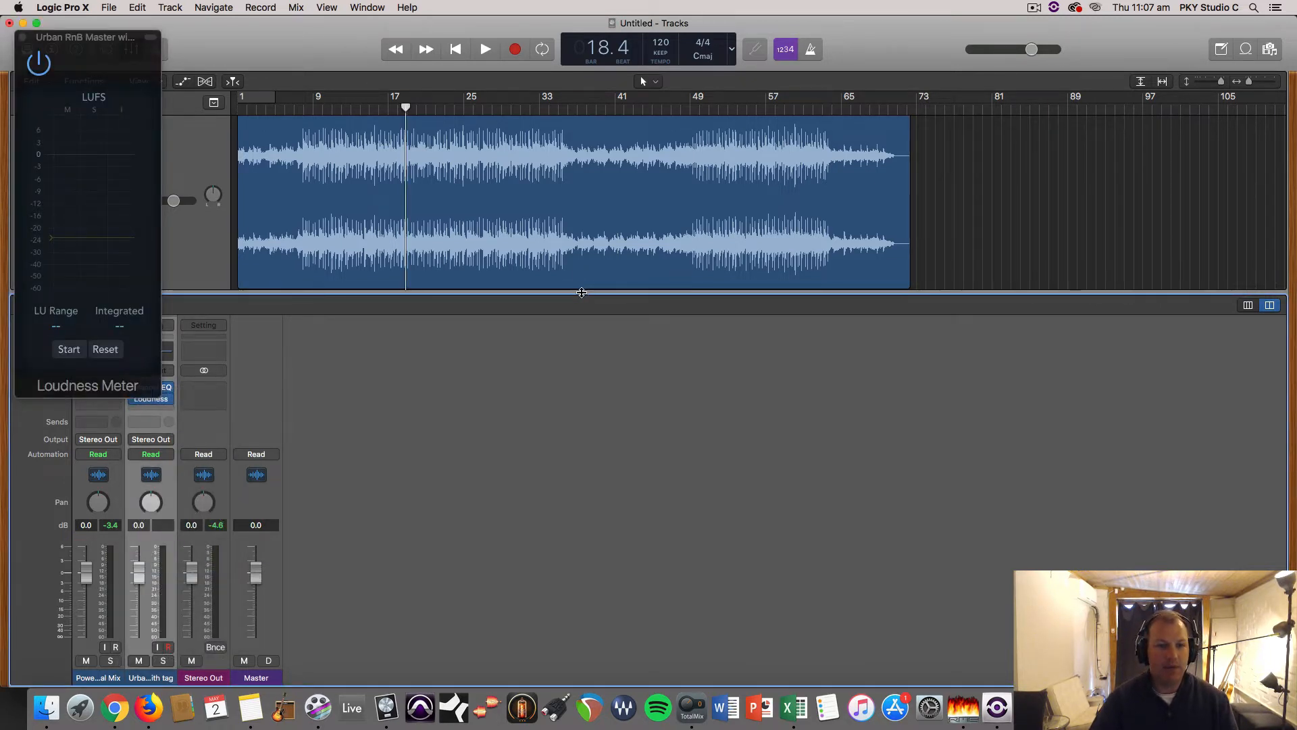
{"action": "left_click_drag", "start_coordinate": [581, 292], "coordinate": [581, 500]}
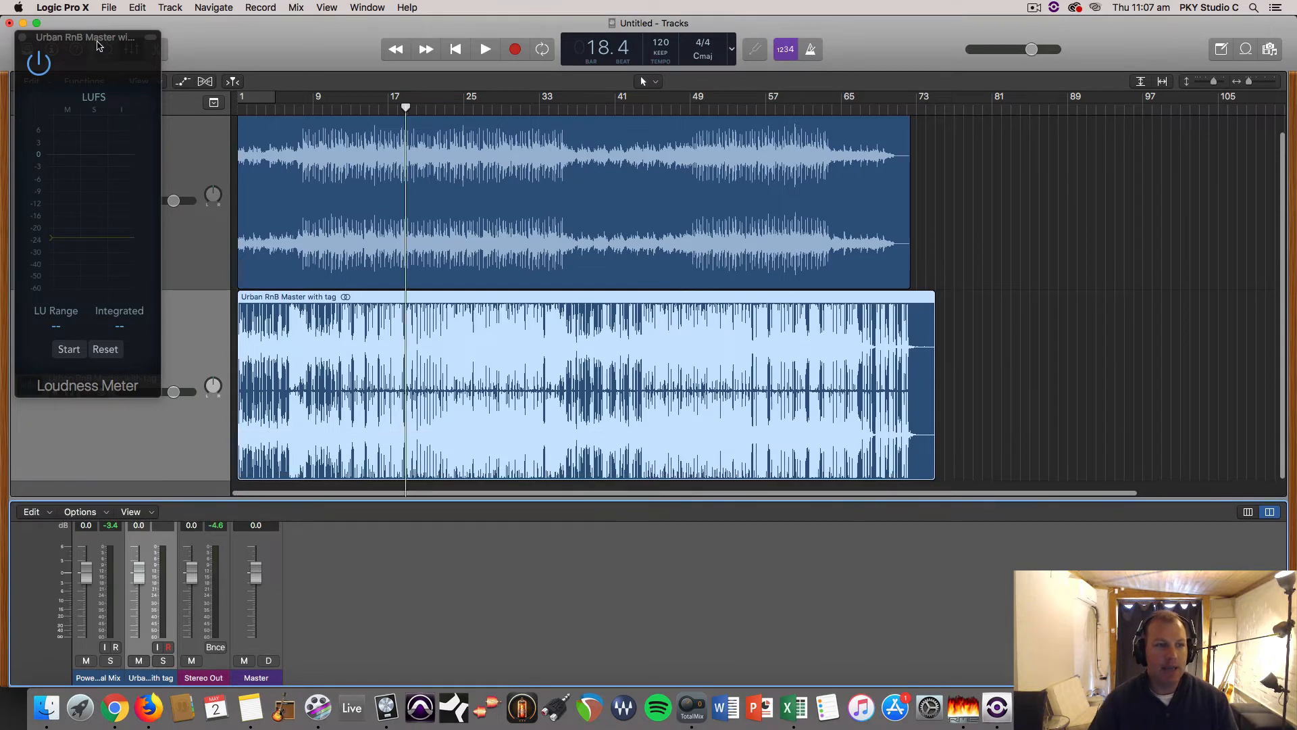
{"action": "left_click_drag", "start_coordinate": [98, 45], "coordinate": [385, 95]}
{"action": "left_click", "coordinate": [55, 203]}
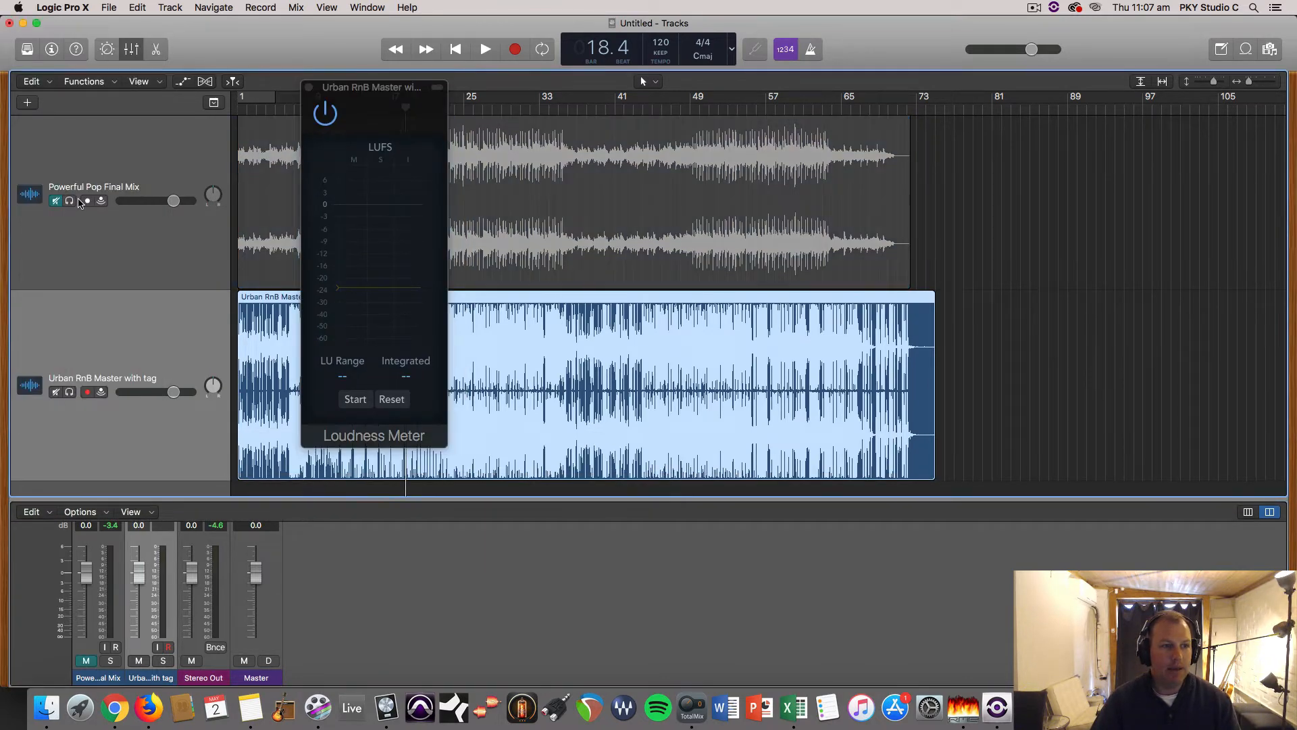
{"action": "left_click_drag", "start_coordinate": [379, 93], "coordinate": [160, 67]}
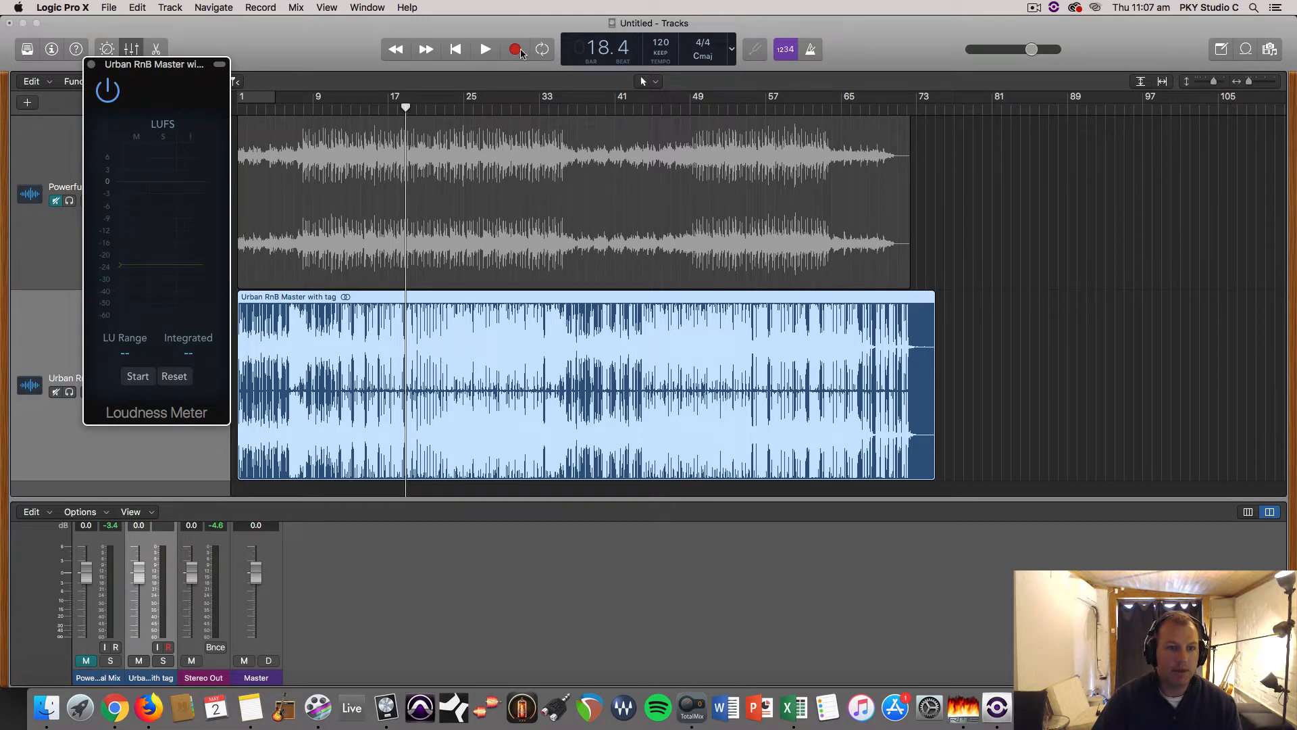
Step: Play the Urban RnB master from bar 18 and measure its integrated loudness, then close the meter
{"action": "key", "text": "space"}
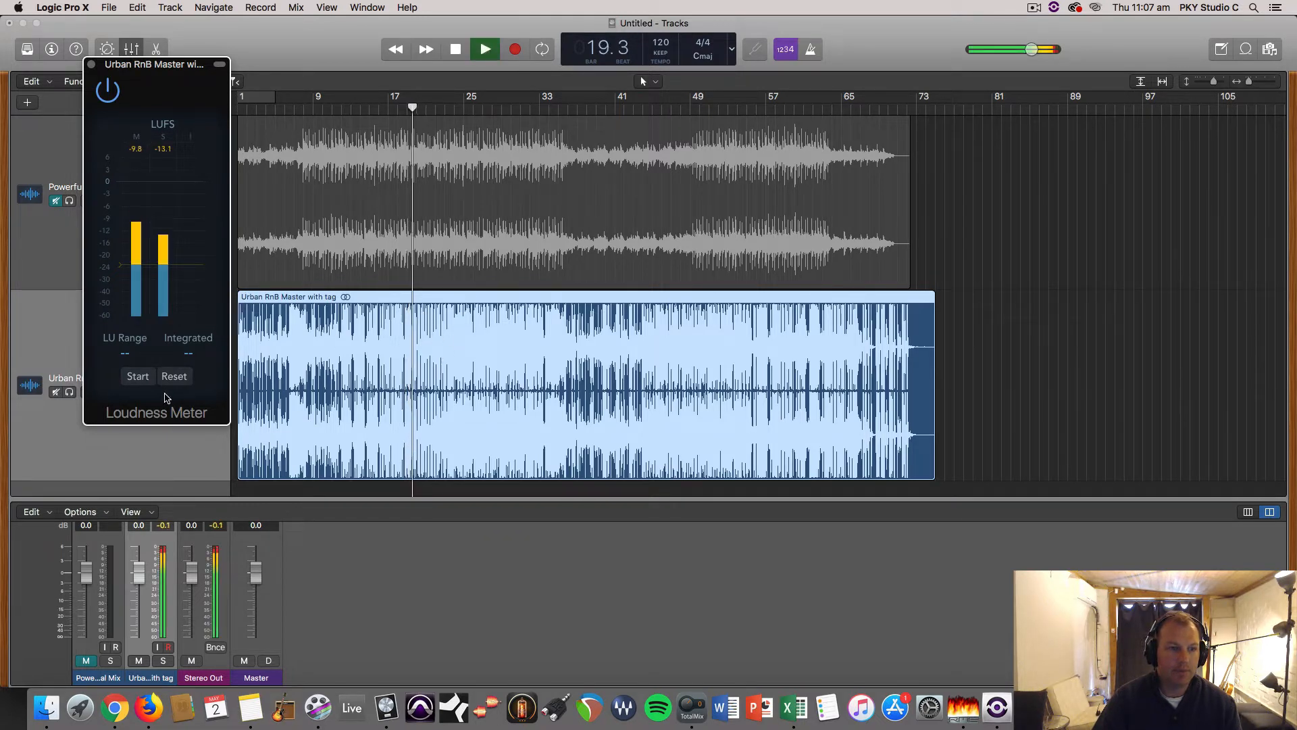
{"action": "left_click", "coordinate": [138, 376]}
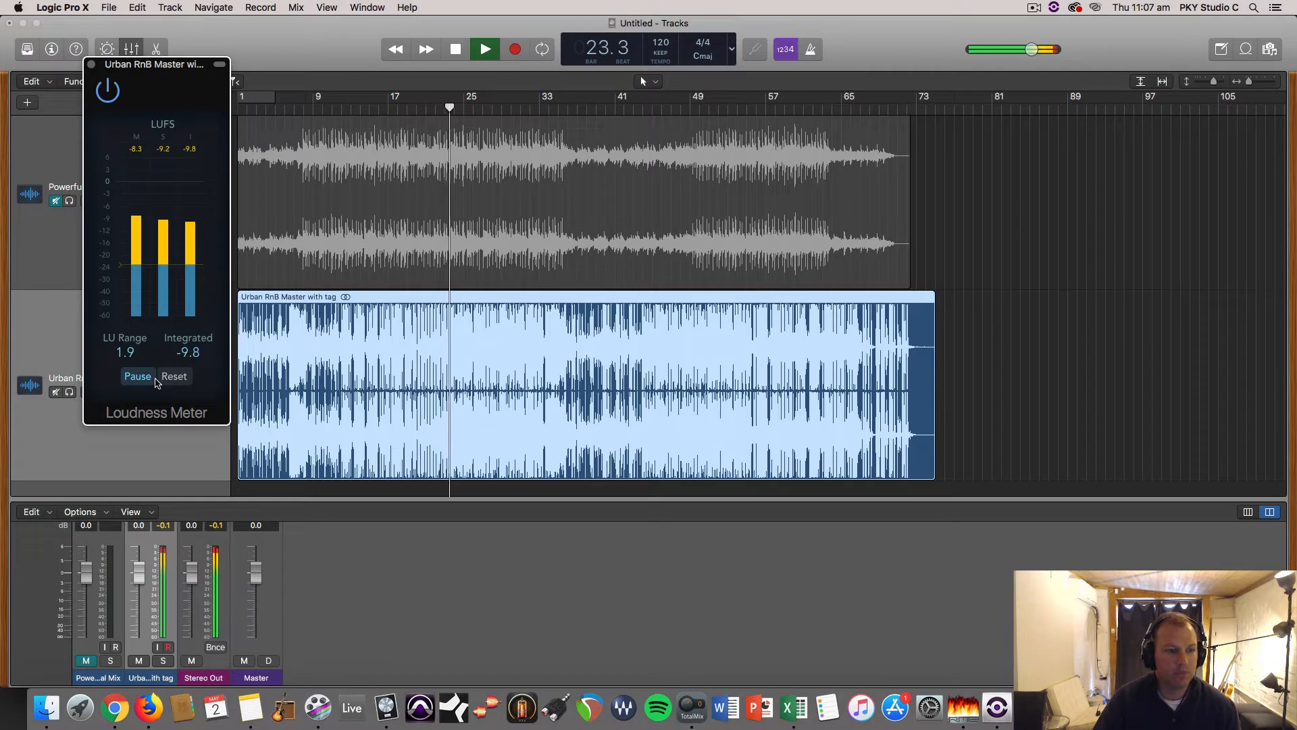
{"action": "key", "text": "space"}
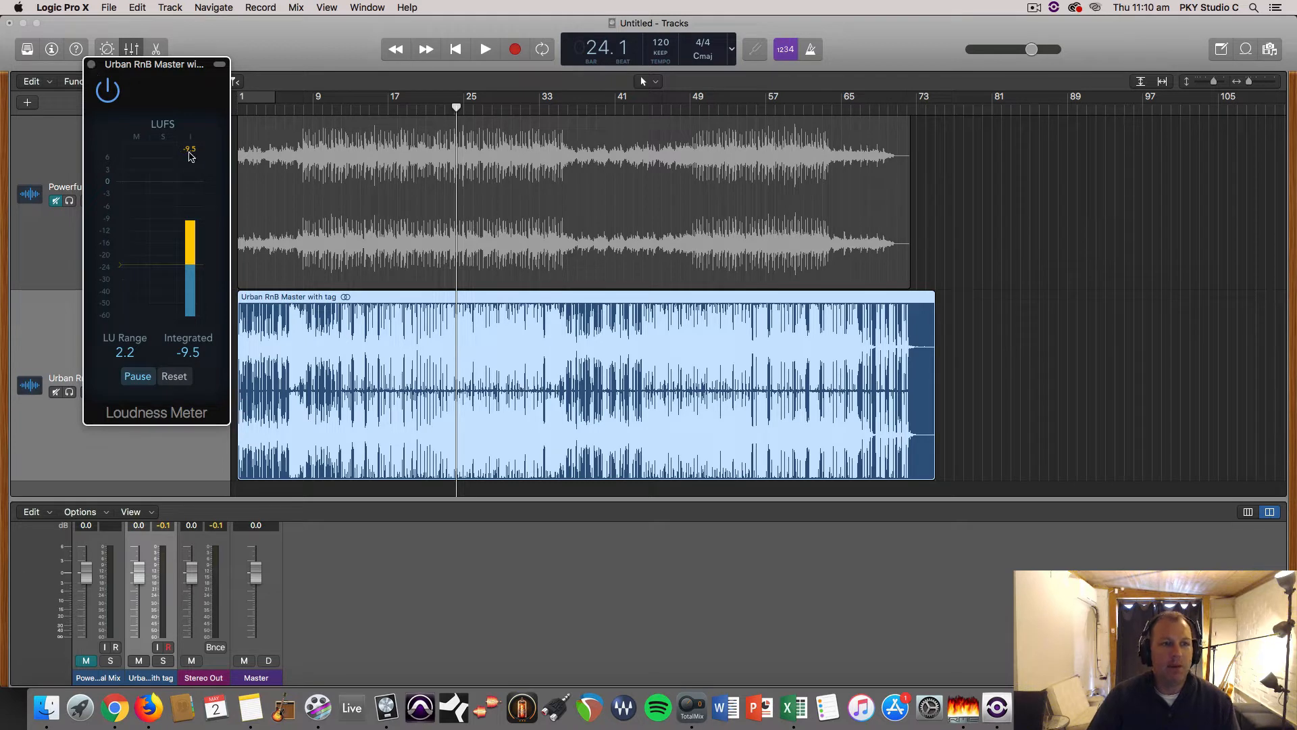
{"action": "left_click", "coordinate": [91, 64]}
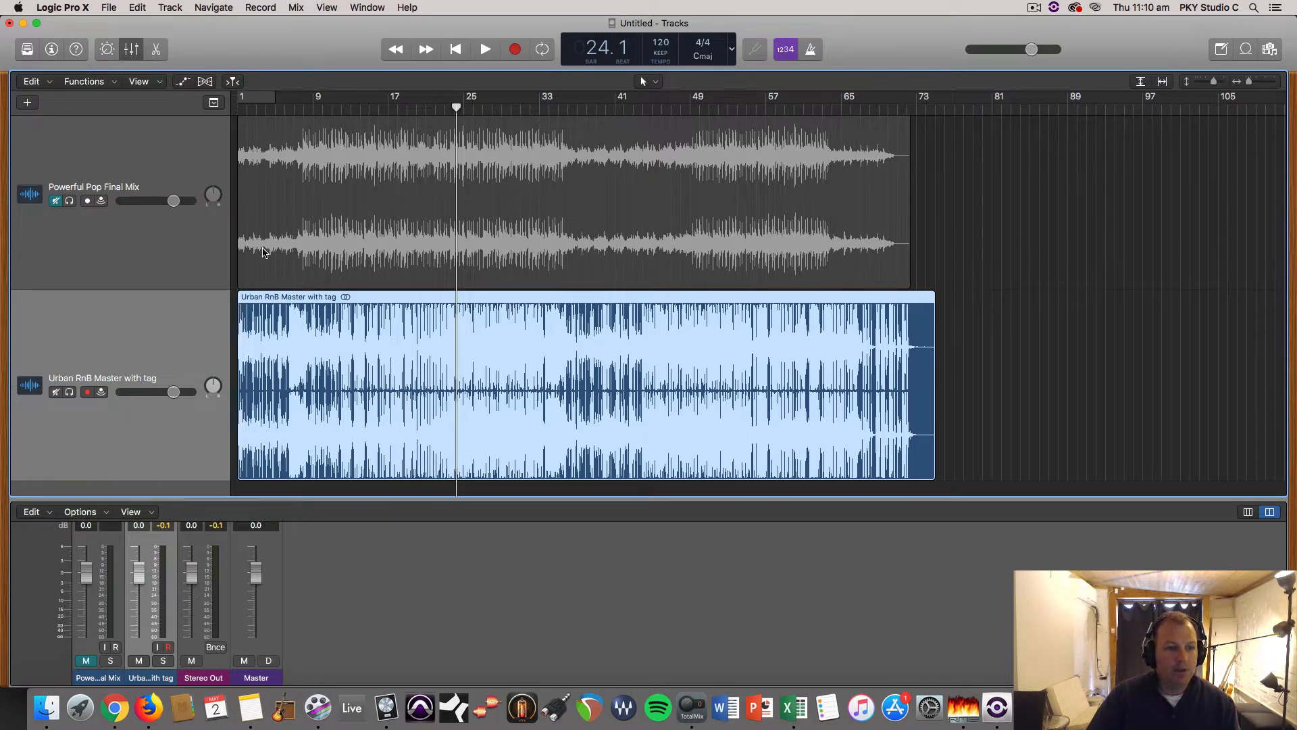
Step: Lower the Urban RnB Master track's volume to -9.6 dB and play only the Powerful Pop Final Mix for comparison
{"action": "left_click_drag", "start_coordinate": [173, 392], "coordinate": [149, 392]}
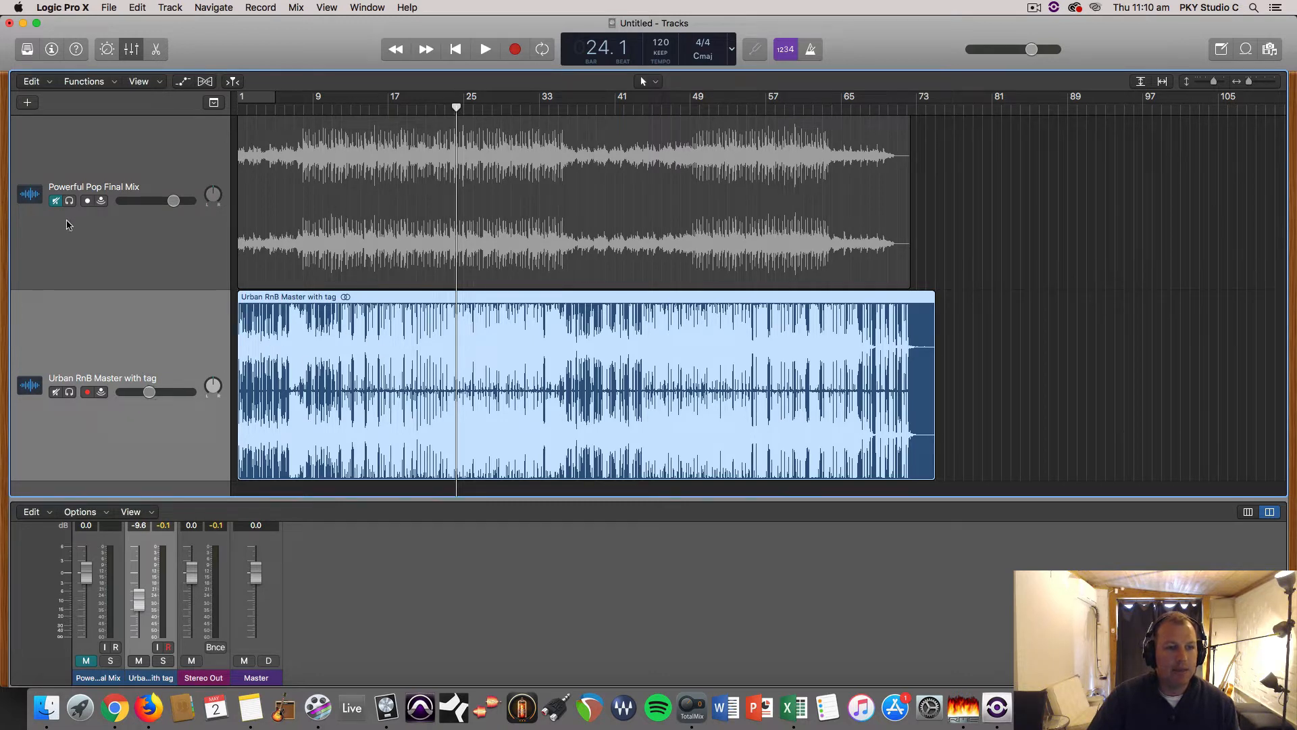
{"action": "left_click", "coordinate": [55, 201]}
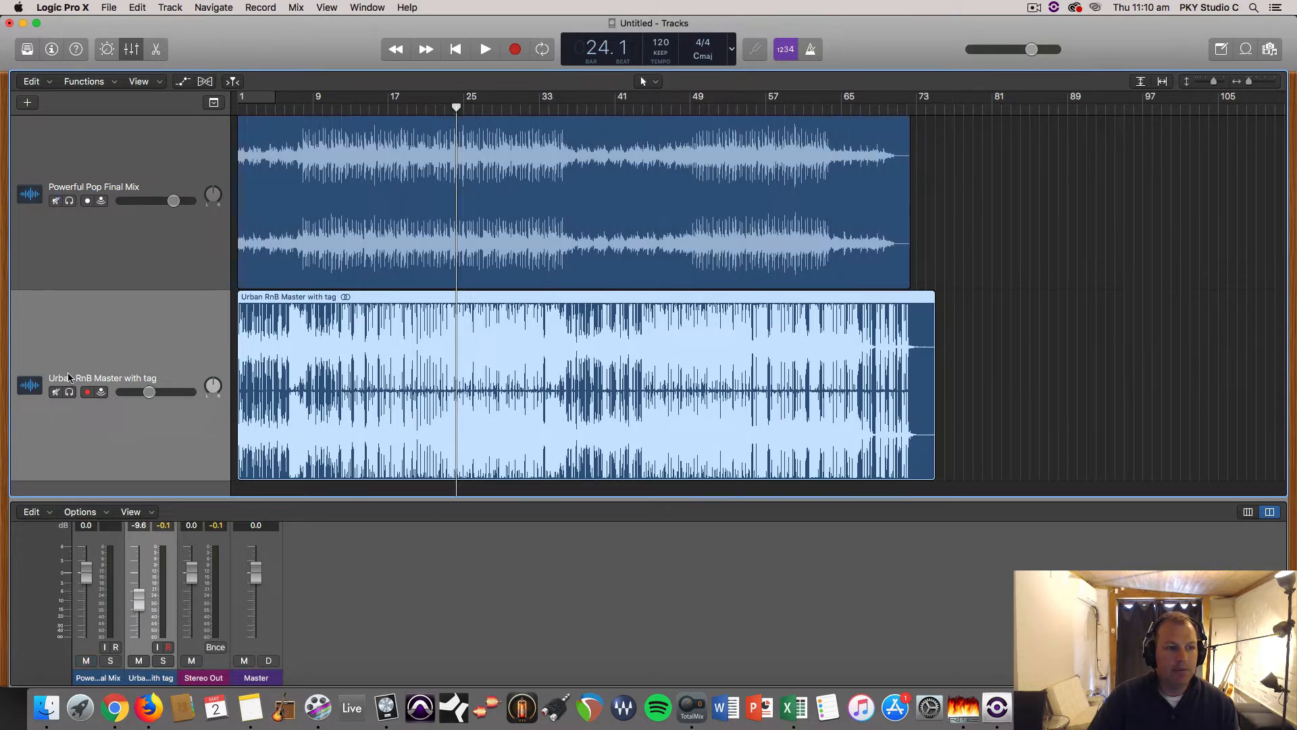
{"action": "left_click", "coordinate": [55, 392]}
{"action": "key", "text": "space"}
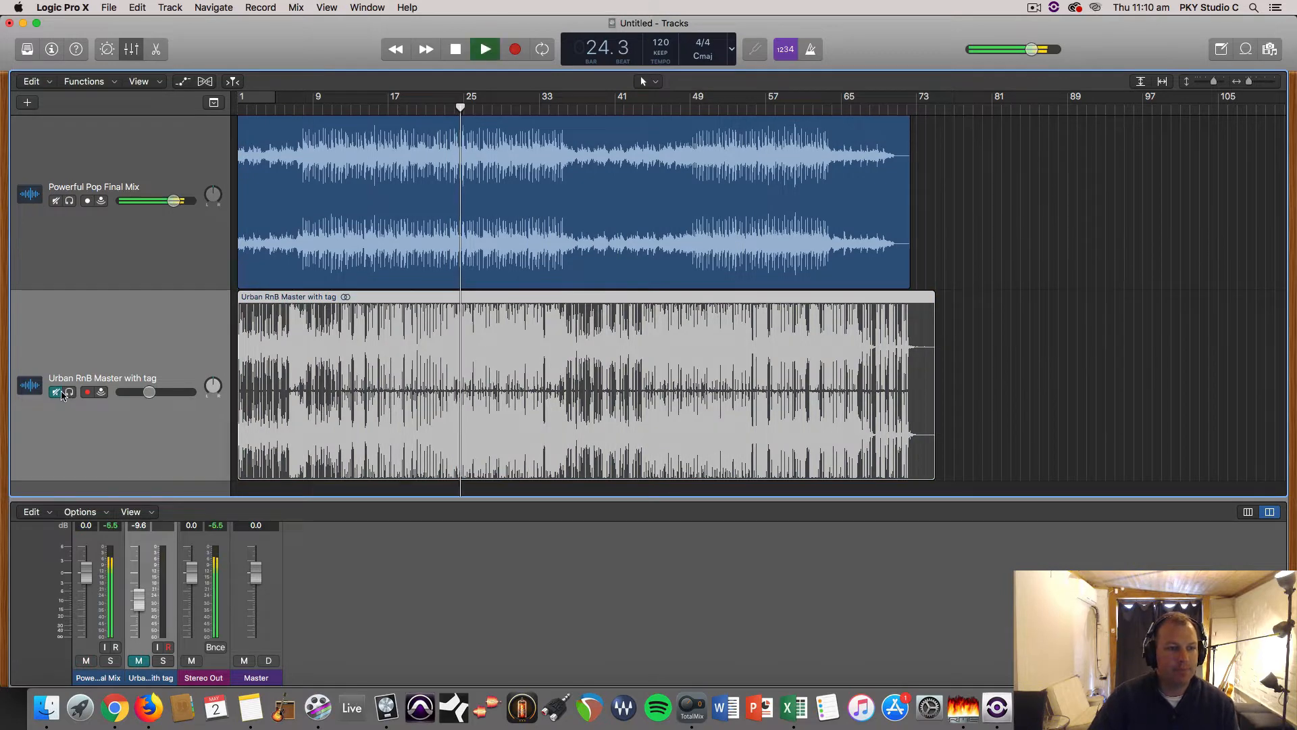
Step: Switch playback to the Urban RnB master by swapping the track mutes and lower its volume to -12.8 dB
{"action": "left_click", "coordinate": [55, 392]}
{"action": "left_click", "coordinate": [55, 201]}
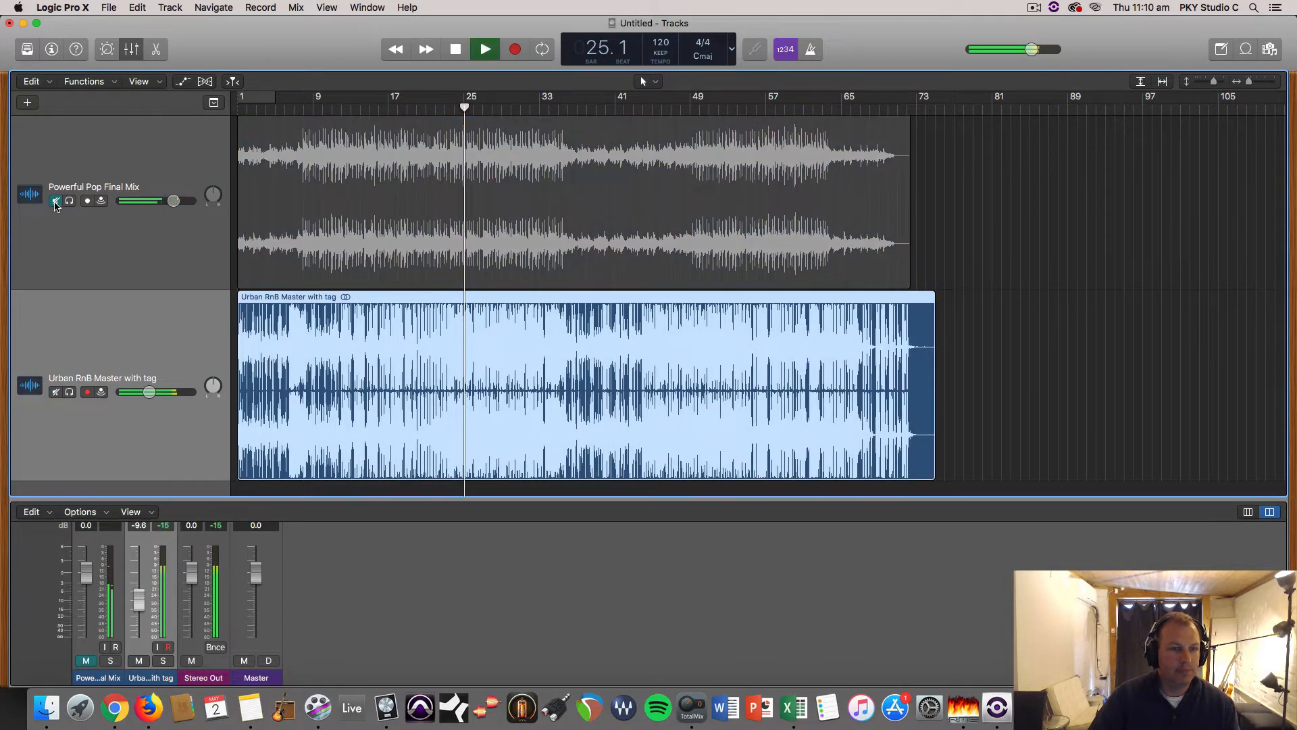
{"action": "left_click_drag", "start_coordinate": [149, 392], "coordinate": [143, 392]}
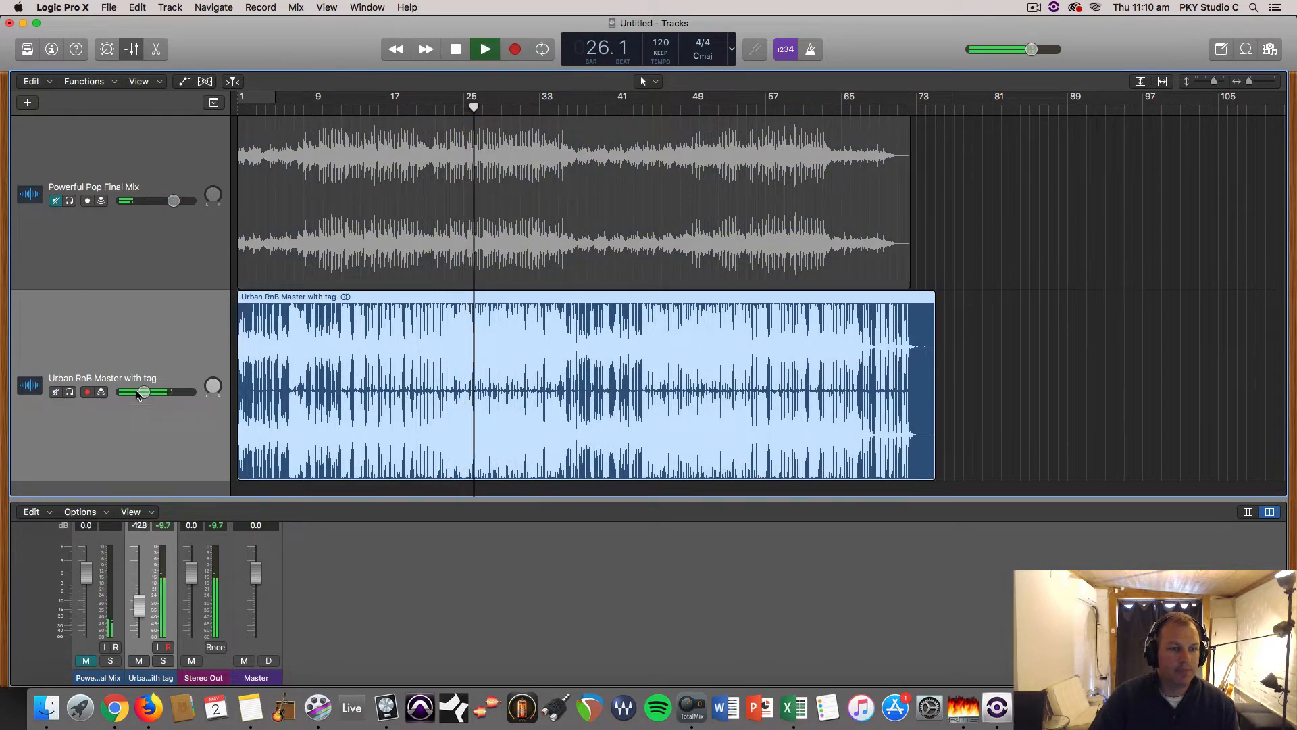
Step: Mute the Urban RnB Master track, unmute the Powerful Pop Final Mix and play it briefly for comparison
{"action": "left_click", "coordinate": [56, 391]}
{"action": "key", "text": "space"}
{"action": "scroll", "coordinate": [55, 197], "scroll_direction": "up", "scroll_amount": 1}
{"action": "left_click", "coordinate": [56, 218]}
{"action": "key", "text": "space"}
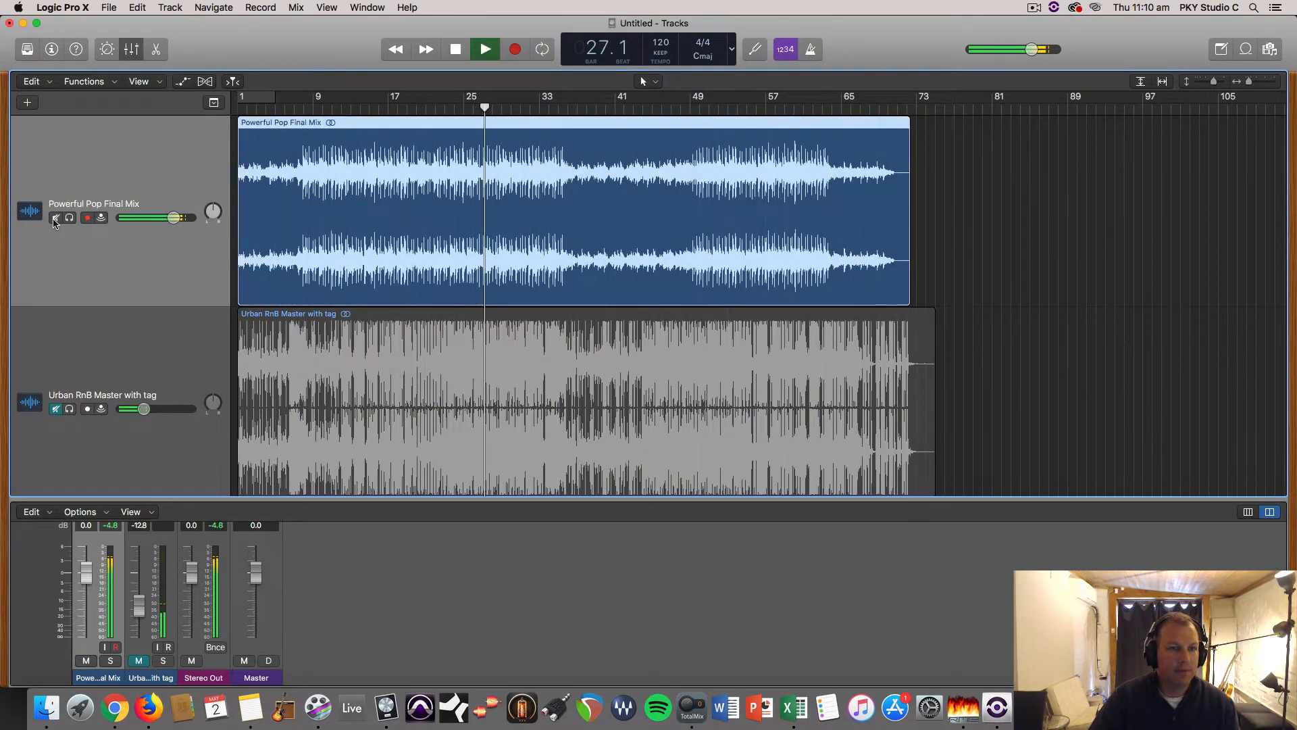
{"action": "key", "text": "space"}
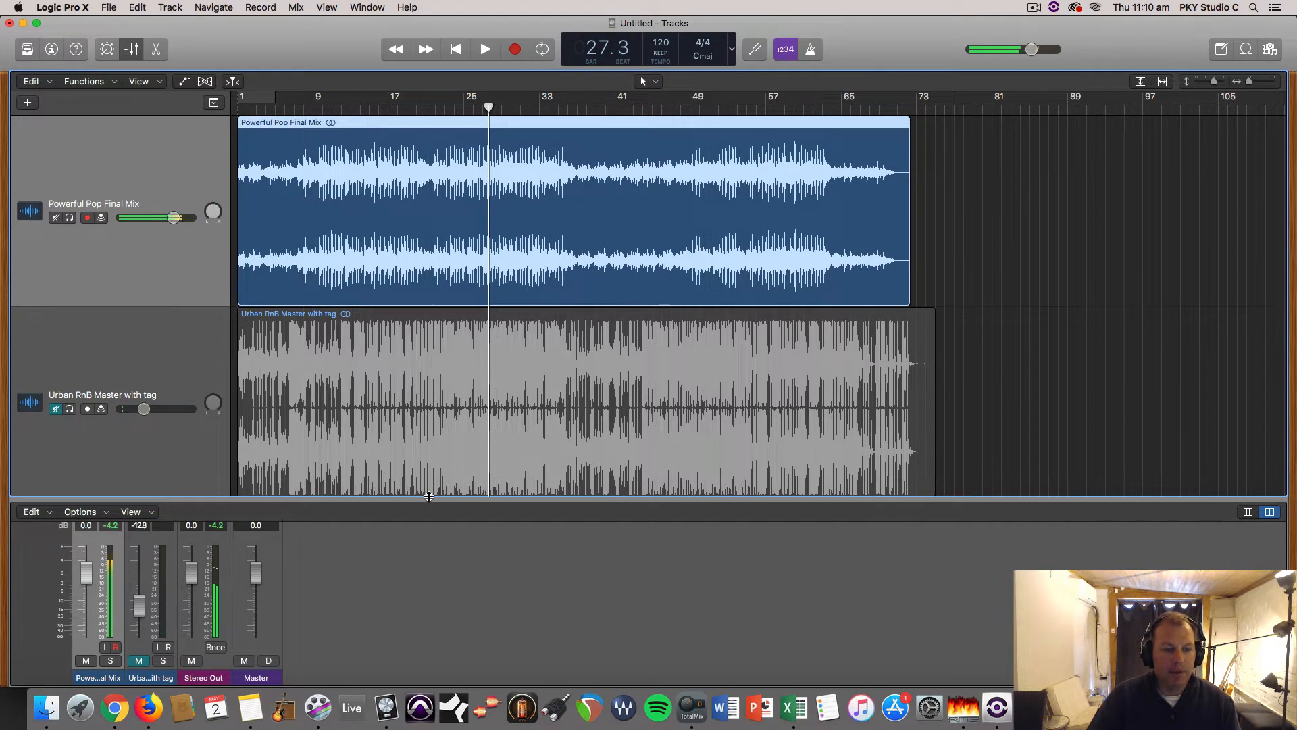
Step: Enlarge the mixer to show the effect slots and add a stereo Channel EQ to the Stereo Out channel, closing its window
{"action": "left_click_drag", "start_coordinate": [431, 498], "coordinate": [470, 202]}
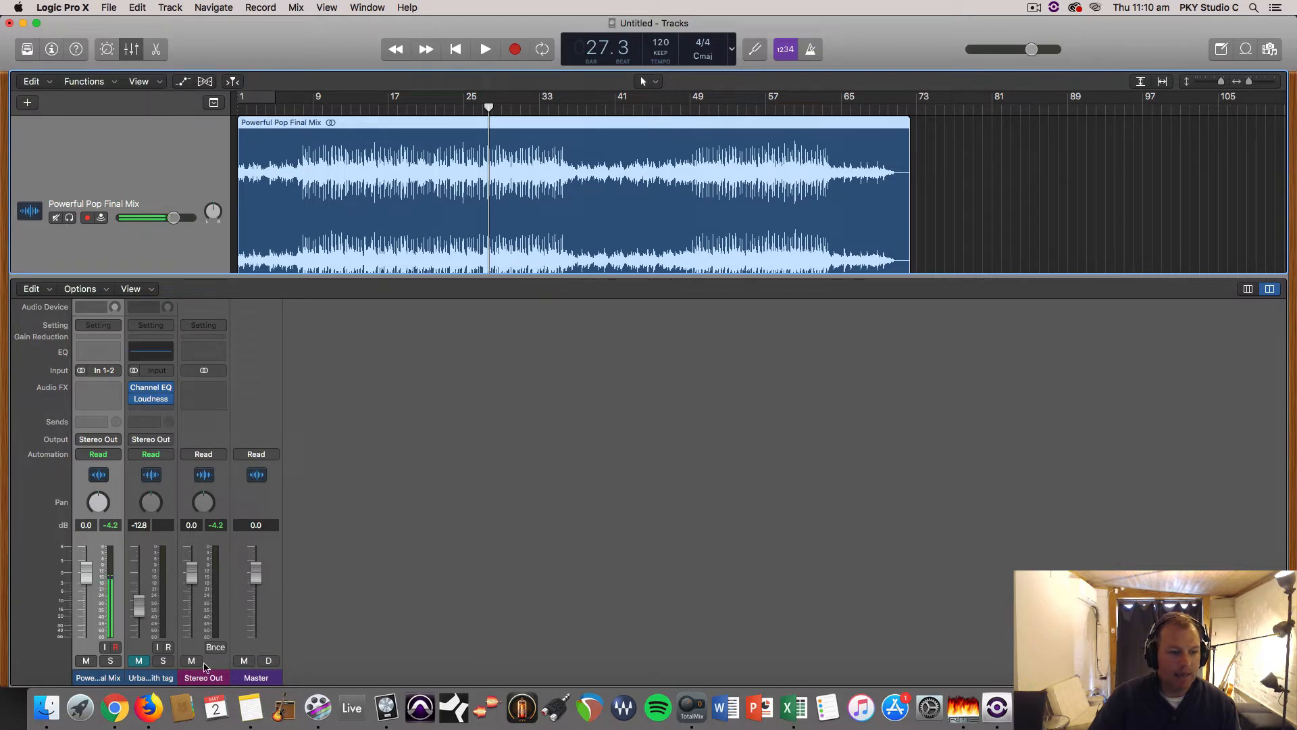
{"action": "left_click", "coordinate": [203, 391]}
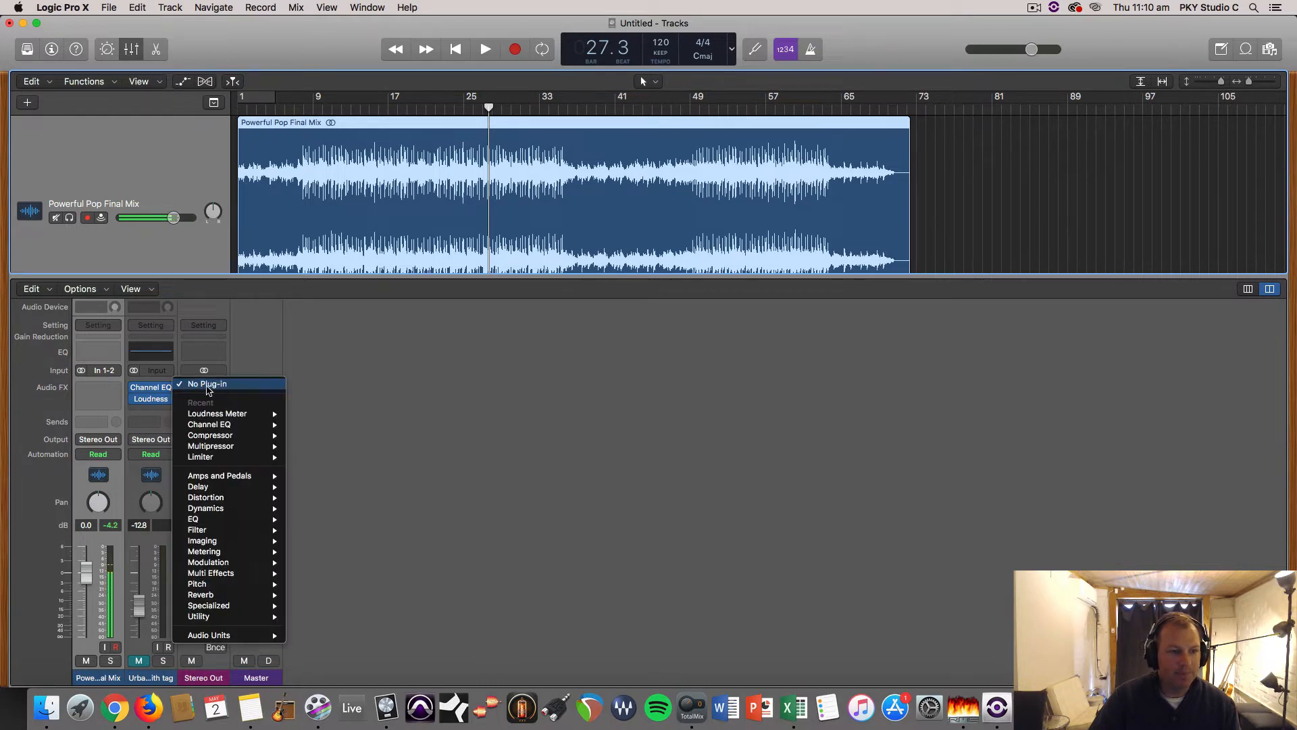
{"action": "mouse_move", "coordinate": [215, 426]}
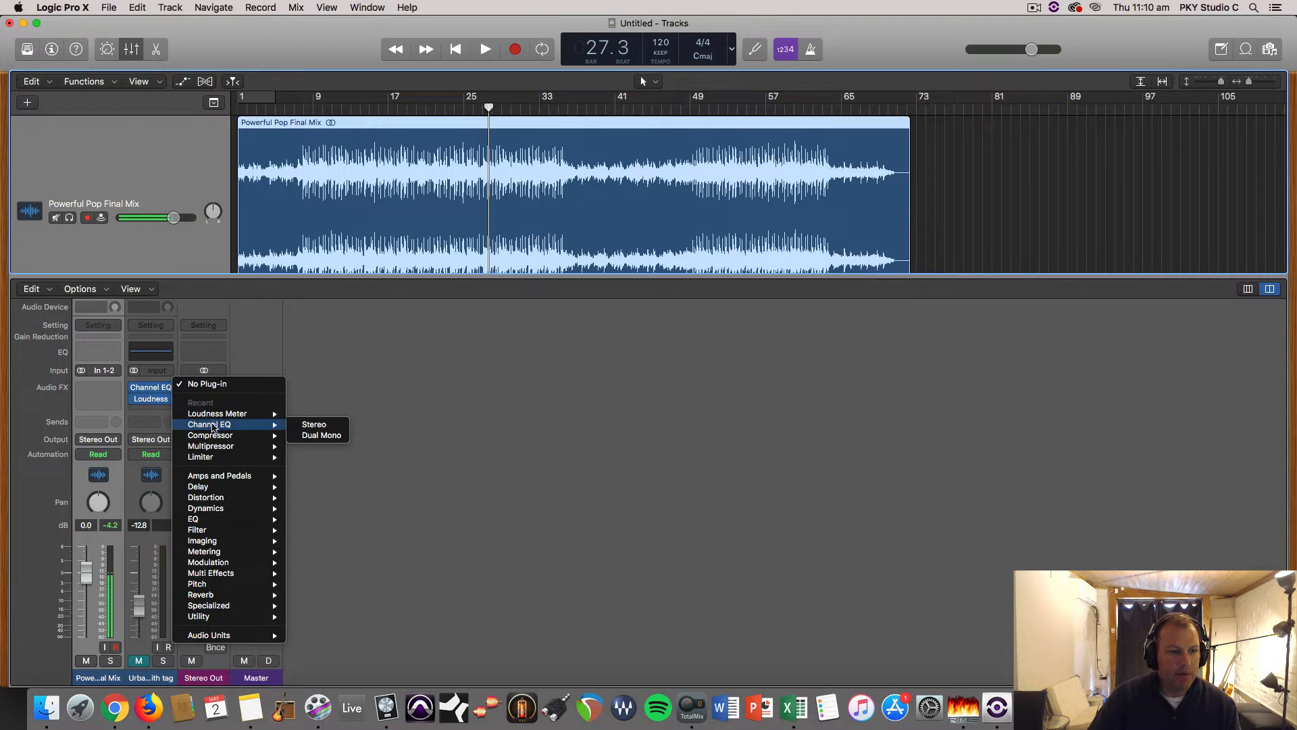
{"action": "left_click", "coordinate": [313, 425]}
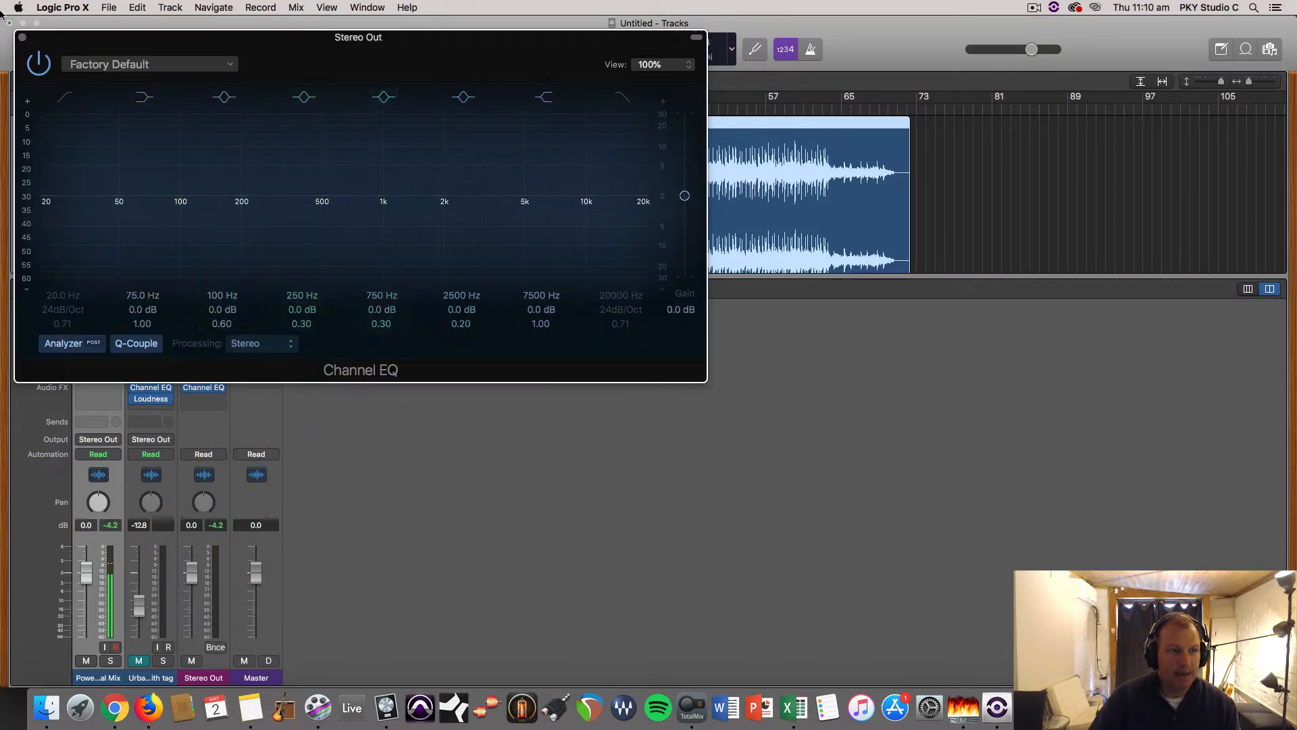
{"action": "left_click", "coordinate": [23, 38]}
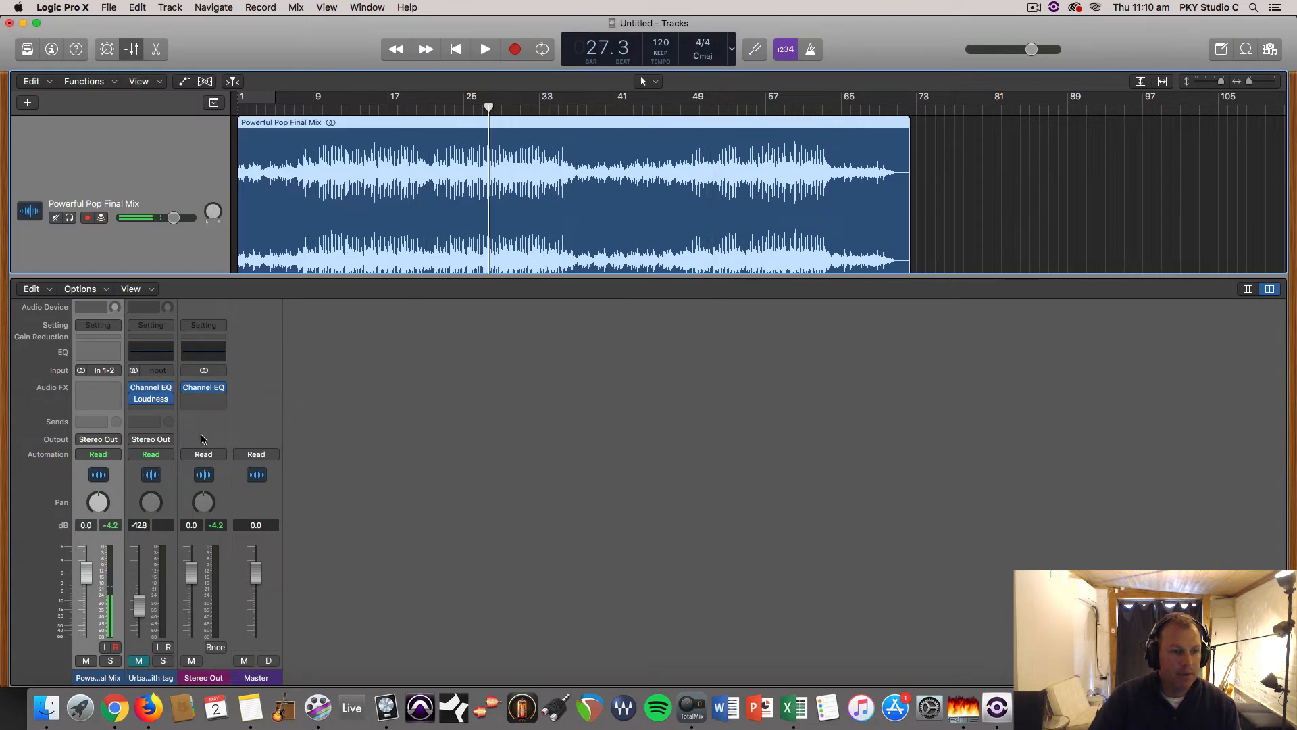
Step: Add a stereo Compressor after the Channel EQ on the Stereo Out channel and close its window
{"action": "left_click", "coordinate": [200, 400]}
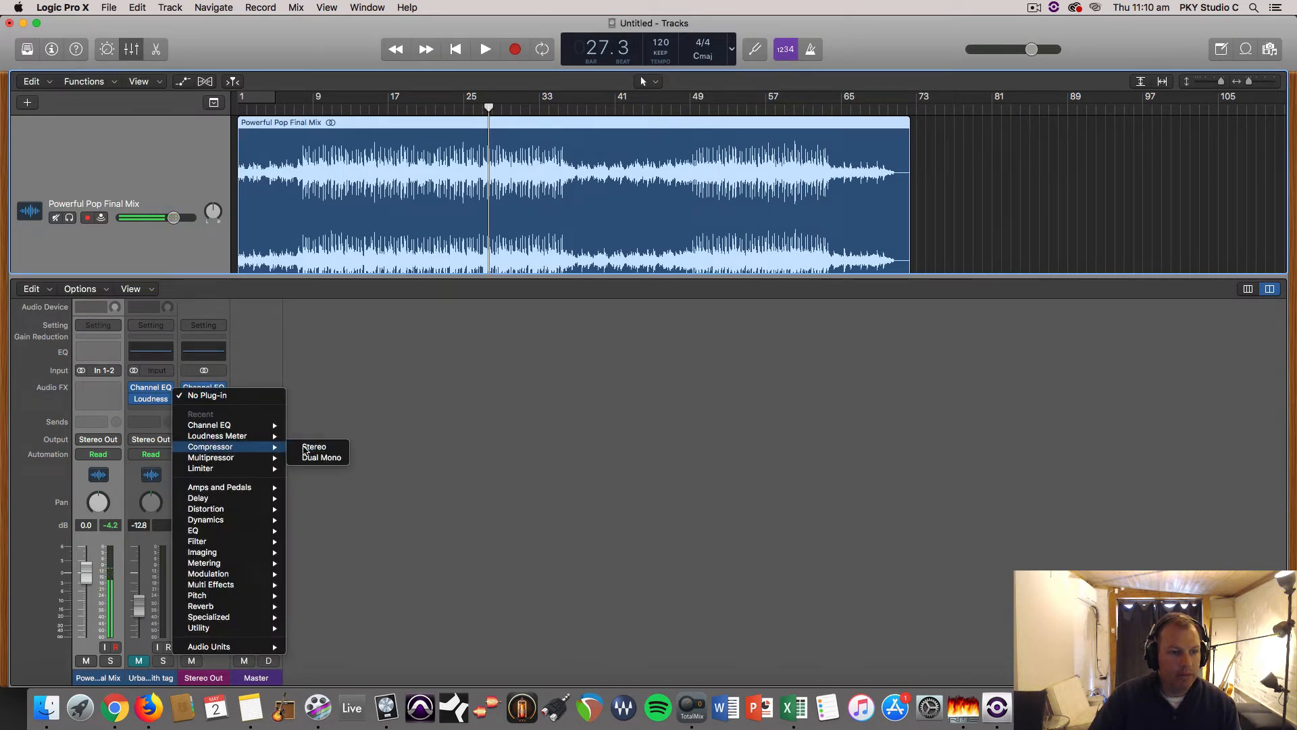
{"action": "left_click", "coordinate": [311, 451]}
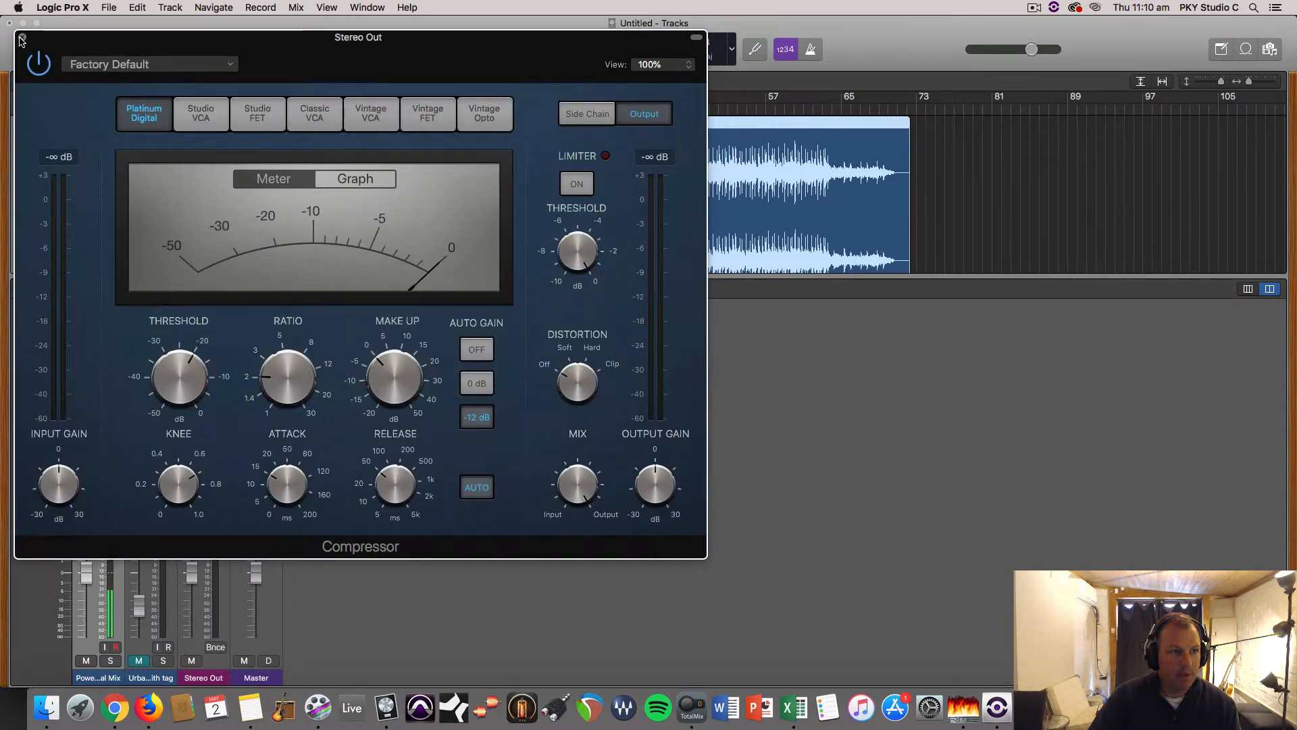
{"action": "left_click", "coordinate": [23, 38]}
Step: Add a stereo Multipressor after the Compressor on the Stereo Out channel and close its window
{"action": "left_click", "coordinate": [203, 410]}
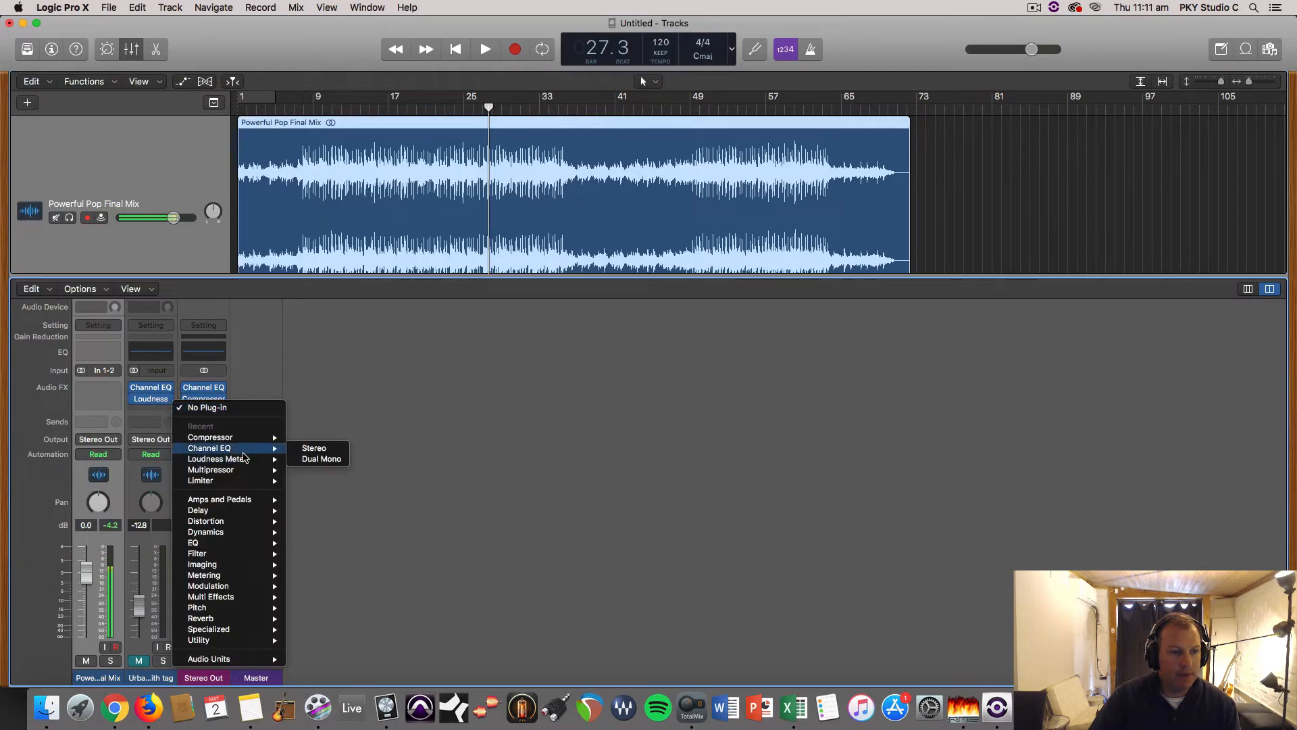
{"action": "mouse_move", "coordinate": [242, 462]}
{"action": "mouse_move", "coordinate": [241, 471]}
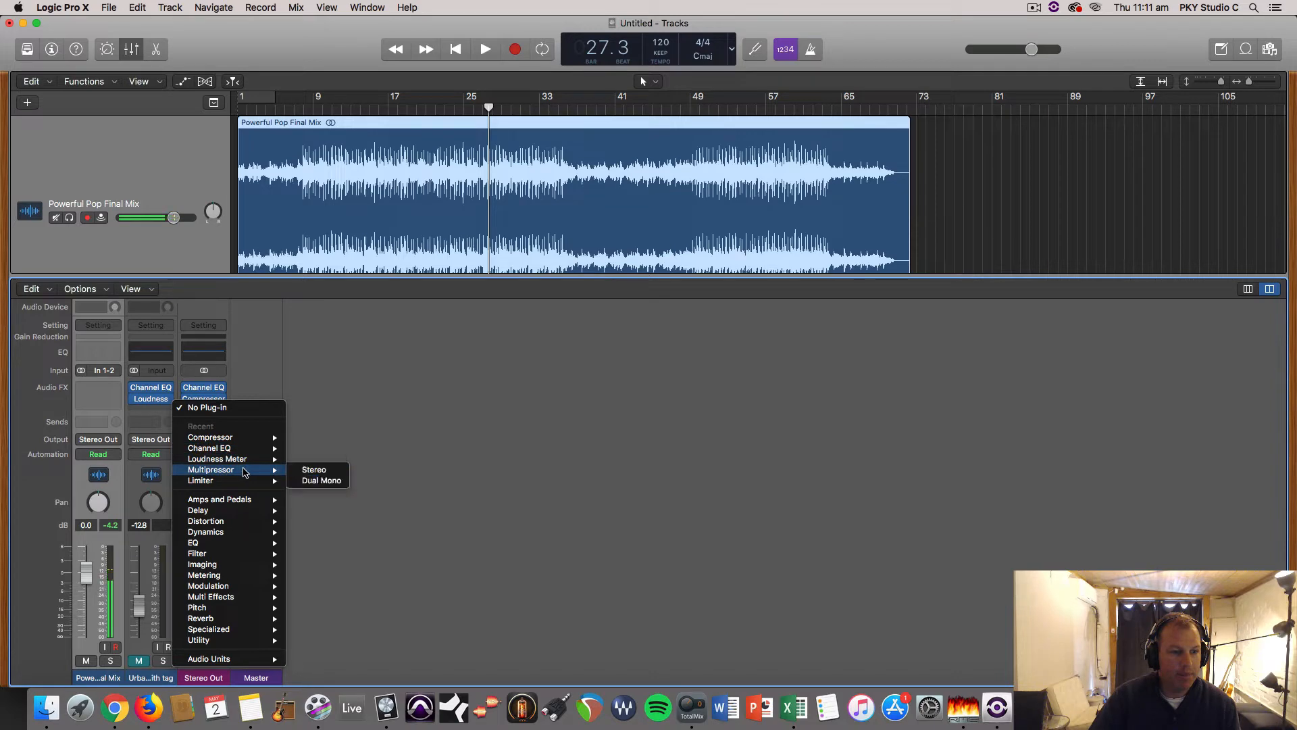
{"action": "left_click", "coordinate": [319, 469]}
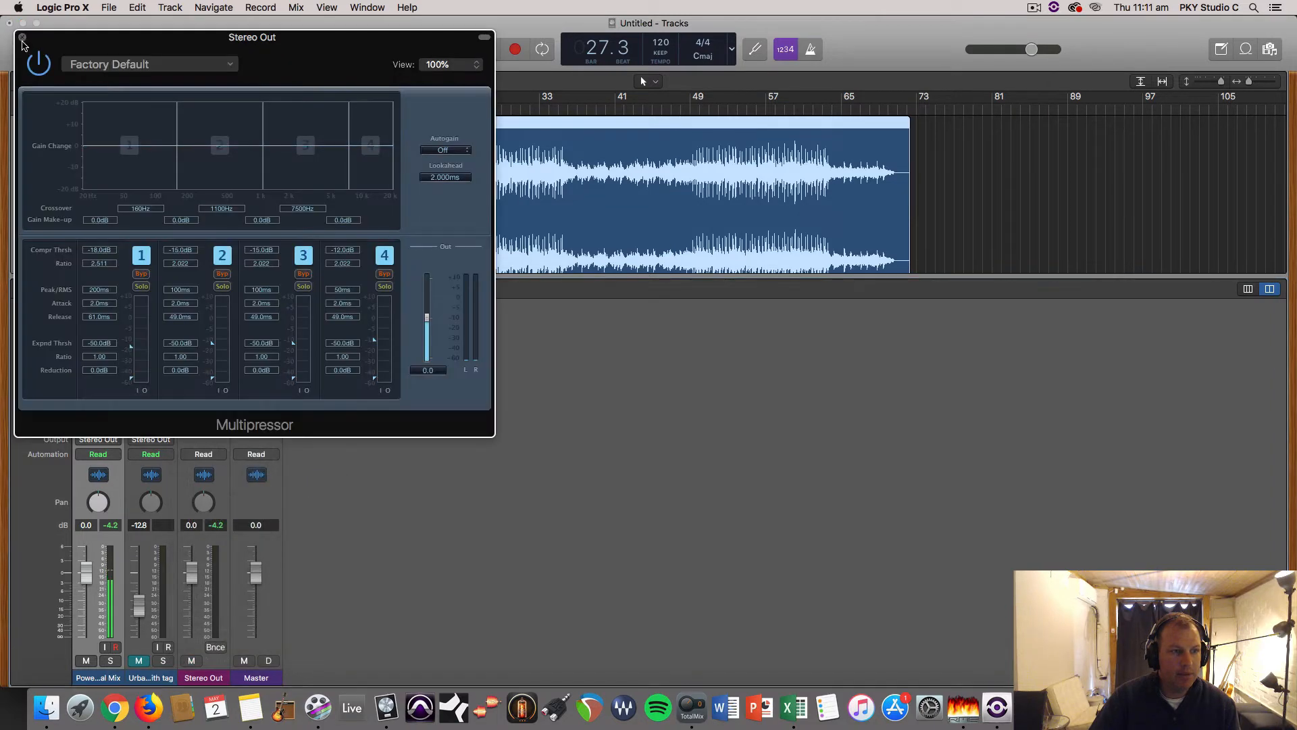
{"action": "key", "text": "super+w"}
Step: Add the Stereo Spread imaging plug-in in stereo after the Multipressor on the Stereo Out channel and close its window
{"action": "mouse_move", "coordinate": [208, 387]}
{"action": "left_mouse_down"}
{"action": "mouse_move", "coordinate": [203, 413]}
{"action": "mouse_move", "coordinate": [206, 376]}
{"action": "mouse_move", "coordinate": [205, 398]}
{"action": "left_mouse_up"}
{"action": "left_click", "coordinate": [204, 408]}
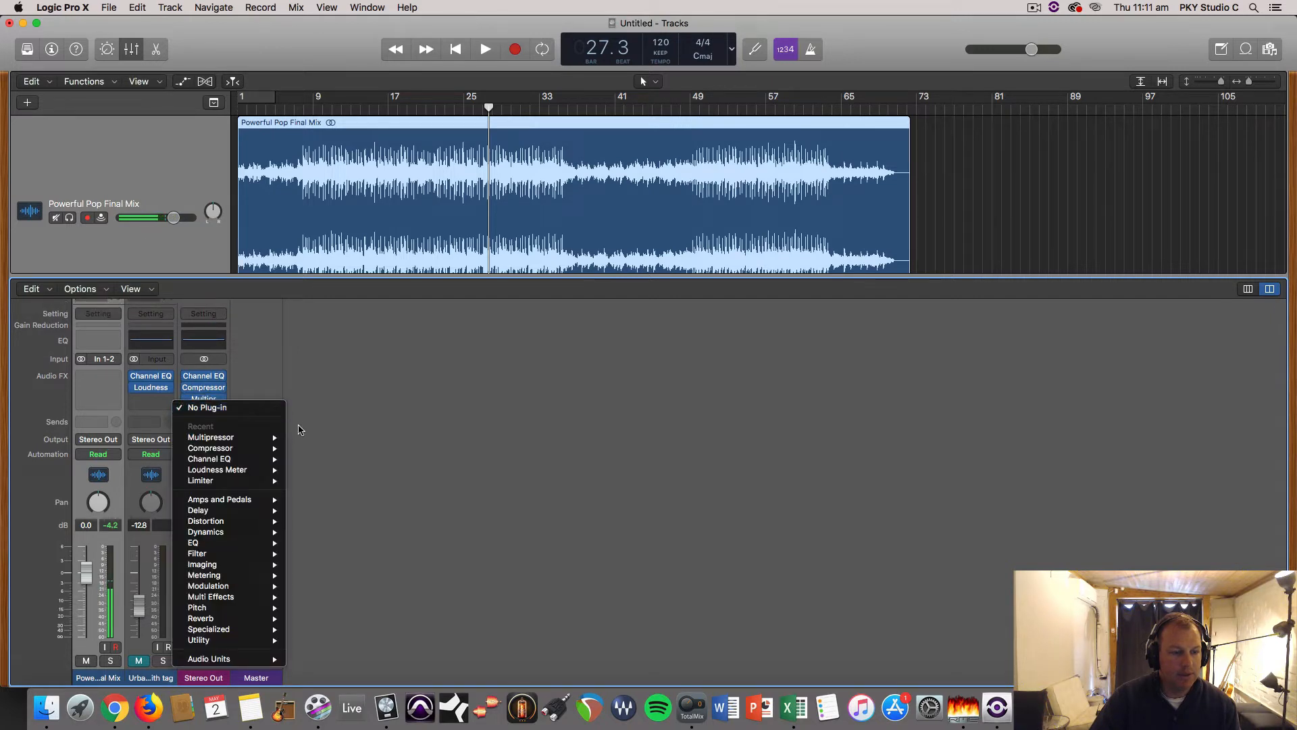
{"action": "mouse_move", "coordinate": [256, 456]}
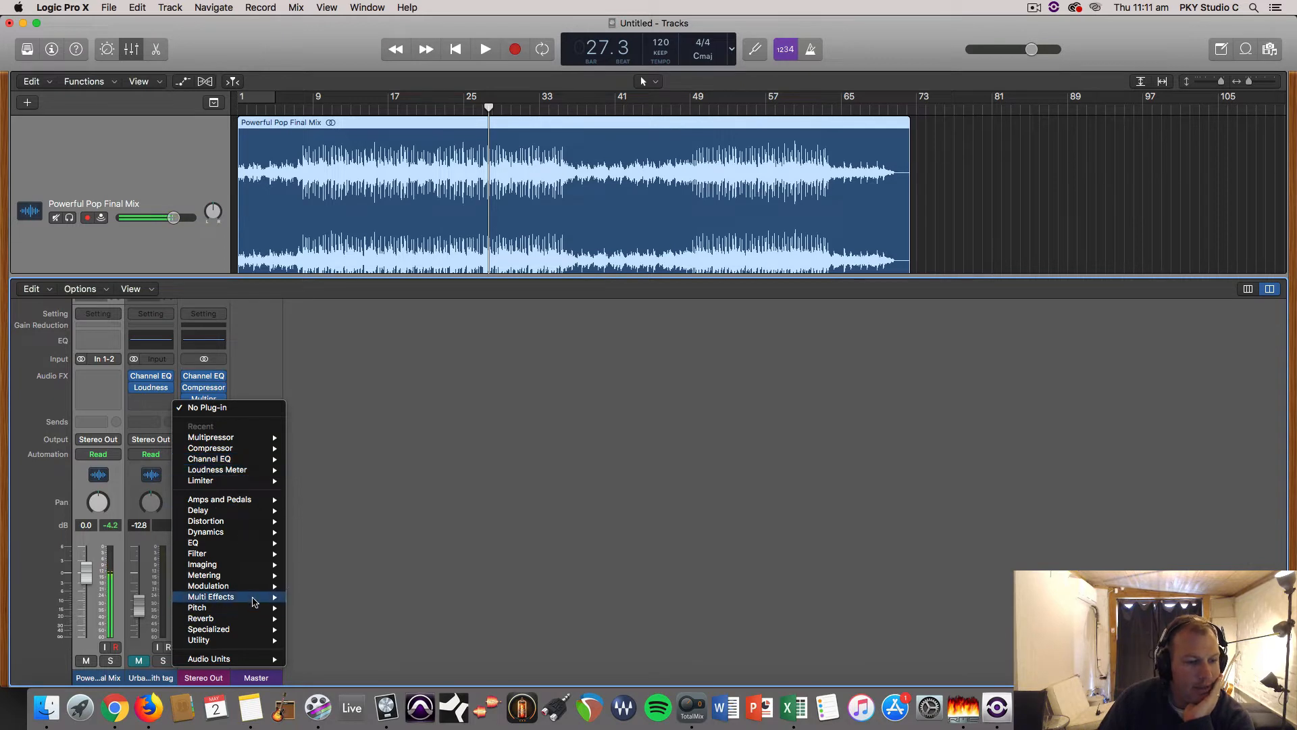
{"action": "mouse_move", "coordinate": [255, 590]}
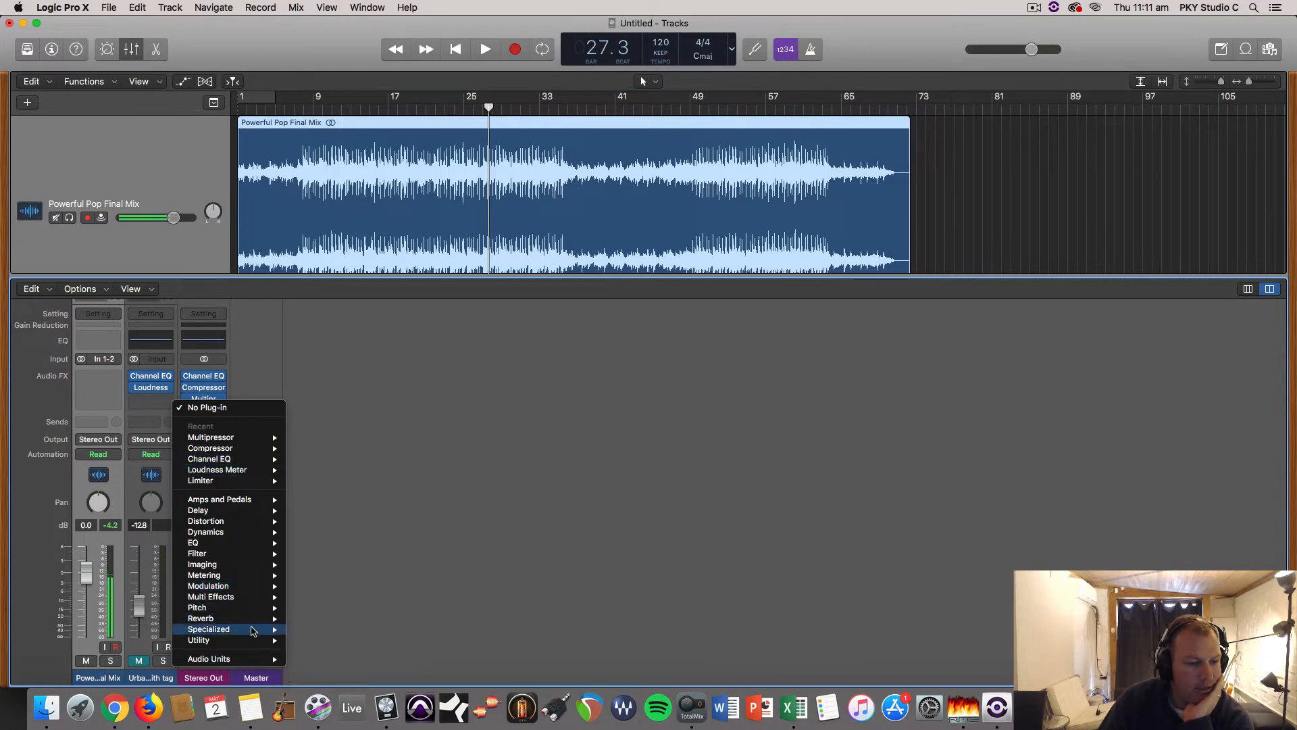
{"action": "mouse_move", "coordinate": [251, 633]}
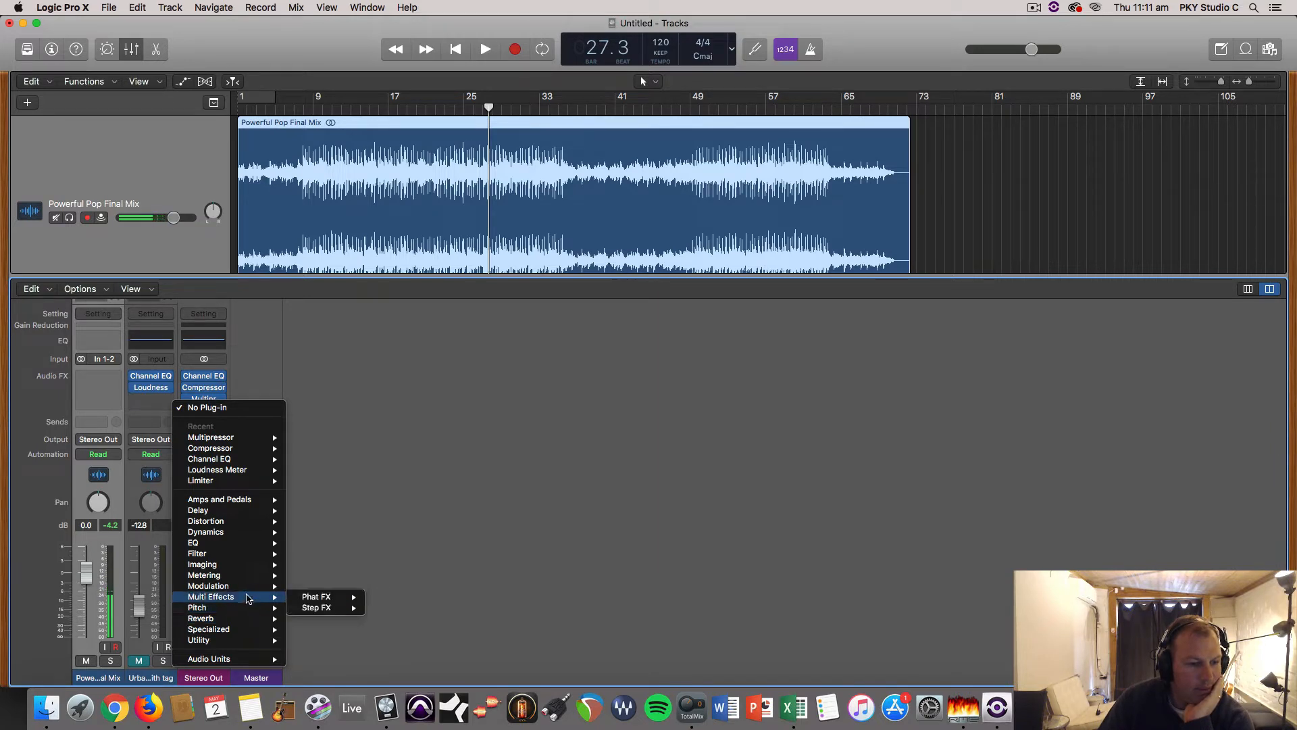
{"action": "mouse_move", "coordinate": [249, 566]}
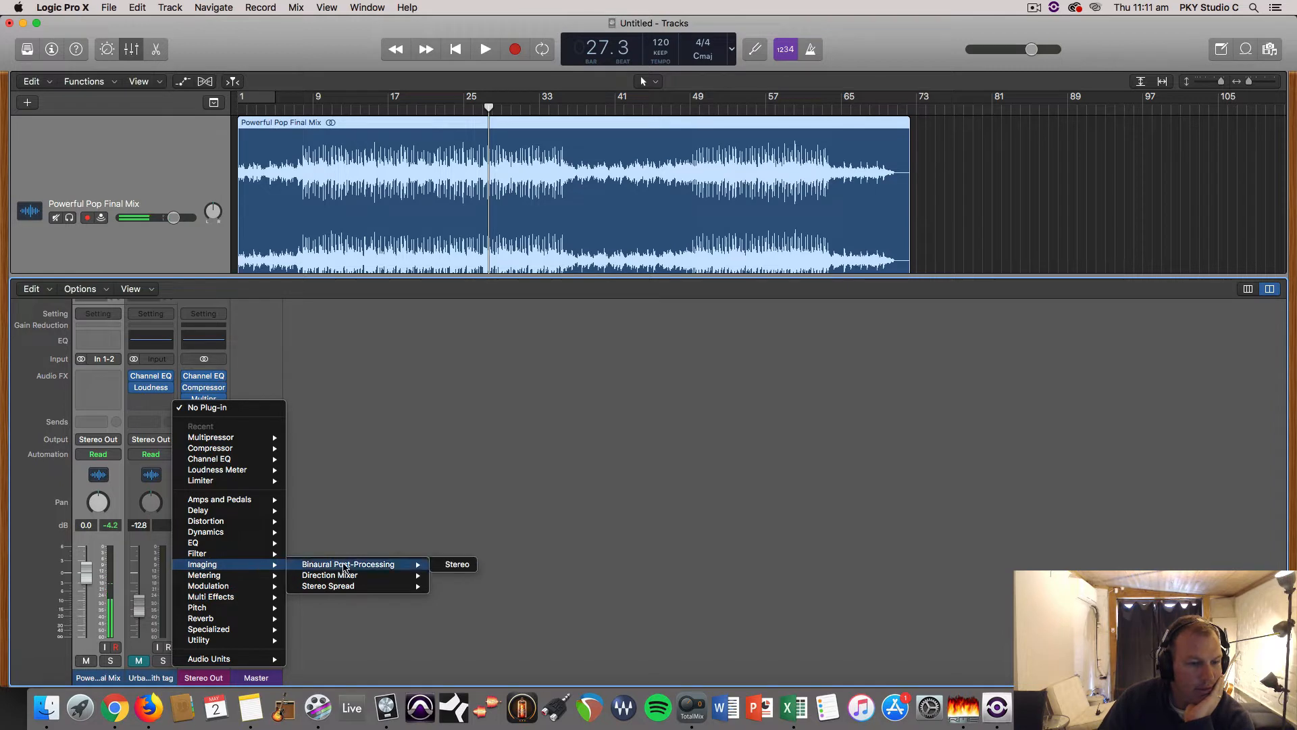
{"action": "mouse_move", "coordinate": [348, 581]}
{"action": "left_click", "coordinate": [454, 587]}
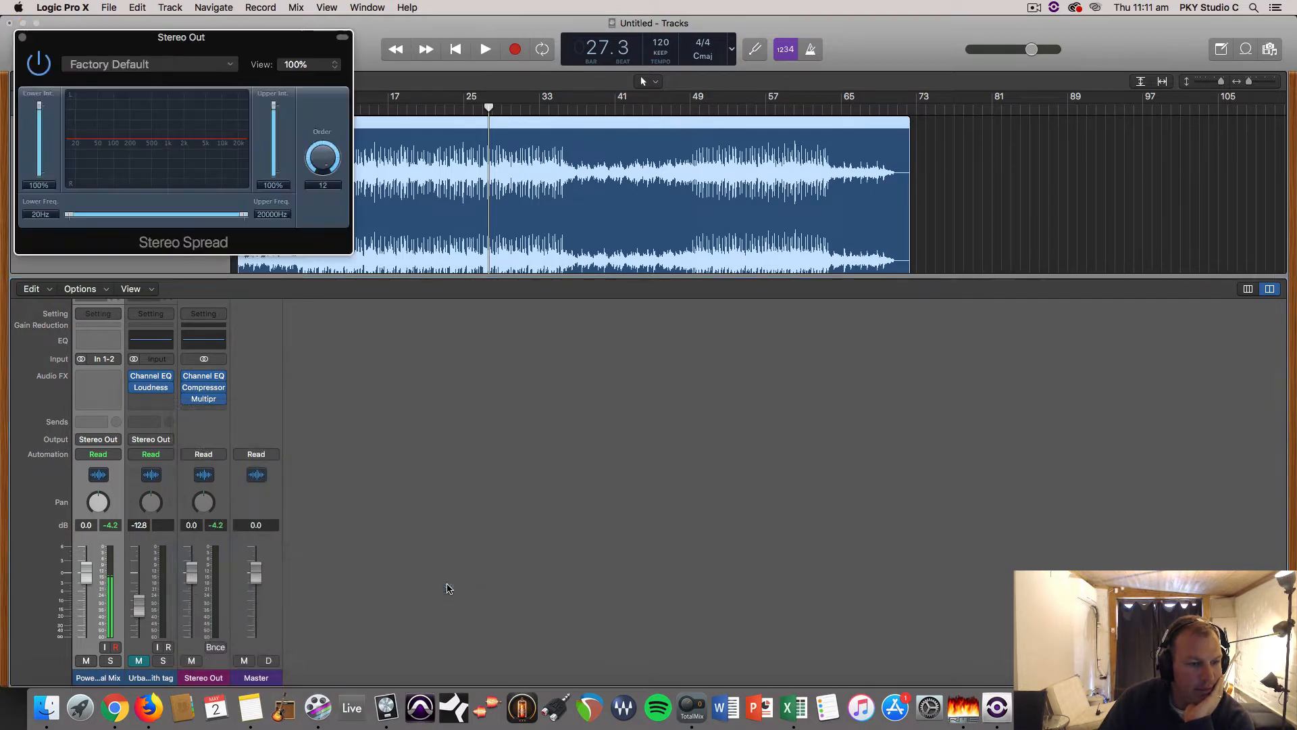
{"action": "left_click", "coordinate": [22, 38]}
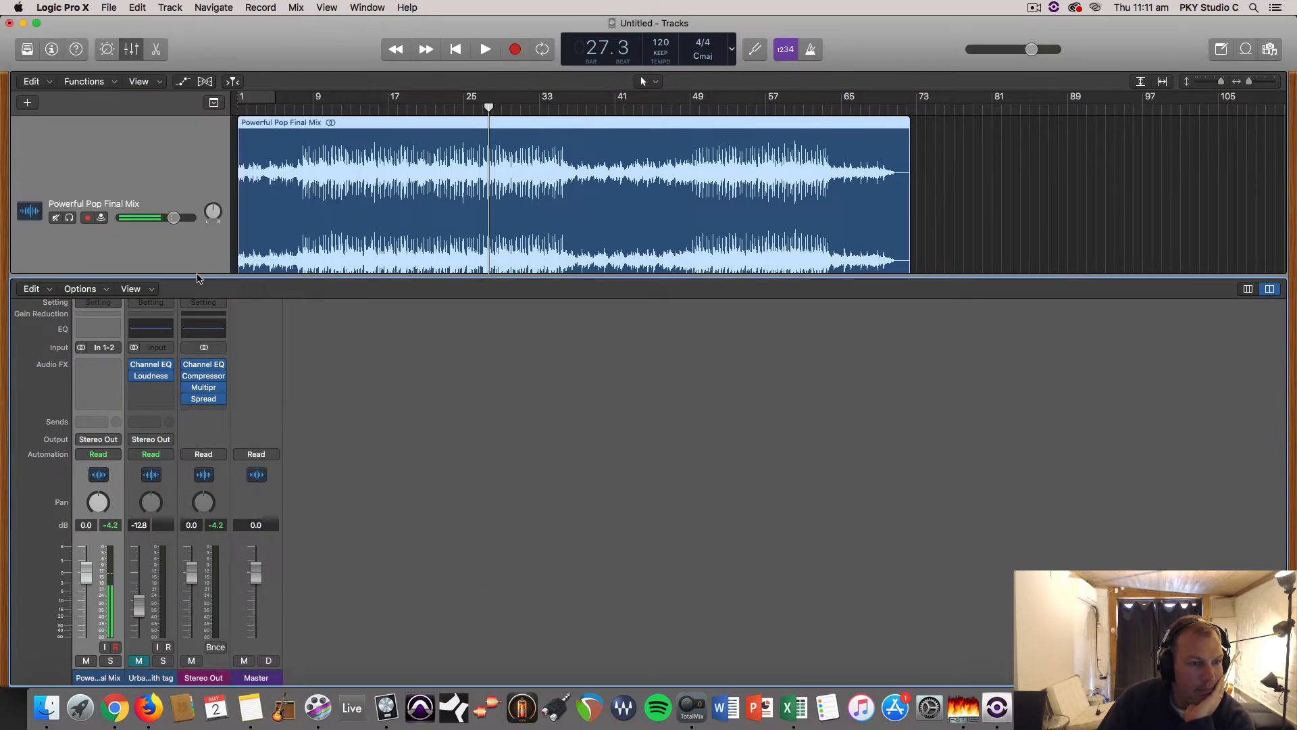
Step: Bypass the Stereo Spread, Multipressor, Compressor and Channel EQ on the Stereo Out channel
{"action": "left_click", "coordinate": [217, 409]}
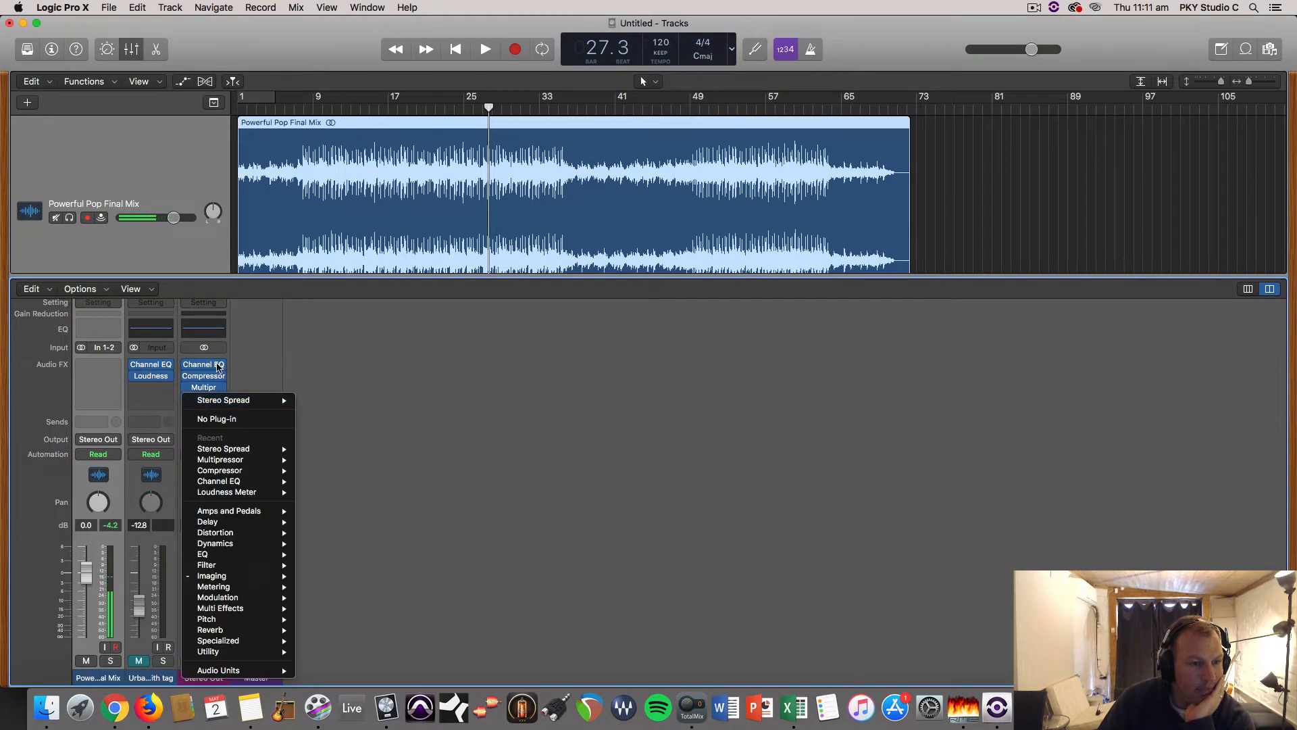
{"action": "left_click", "coordinate": [199, 389]}
{"action": "left_click", "coordinate": [200, 403]}
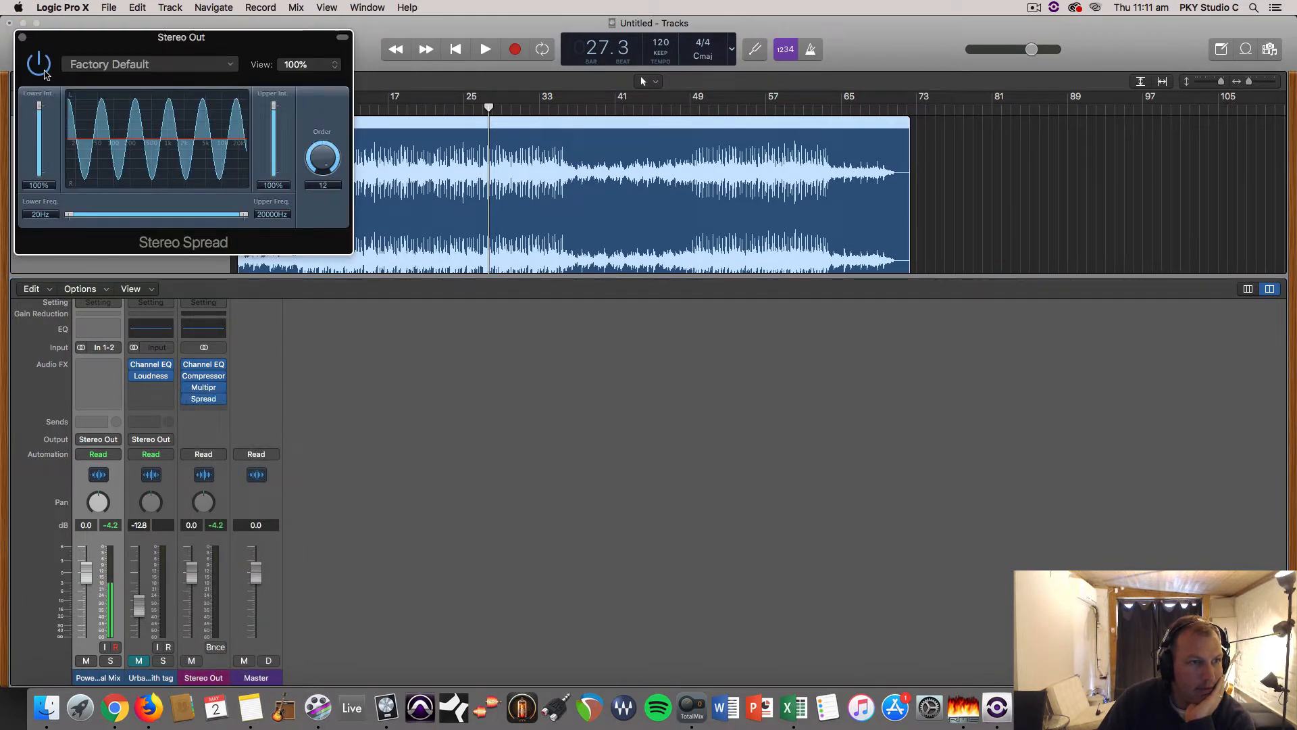
{"action": "left_click", "coordinate": [22, 38]}
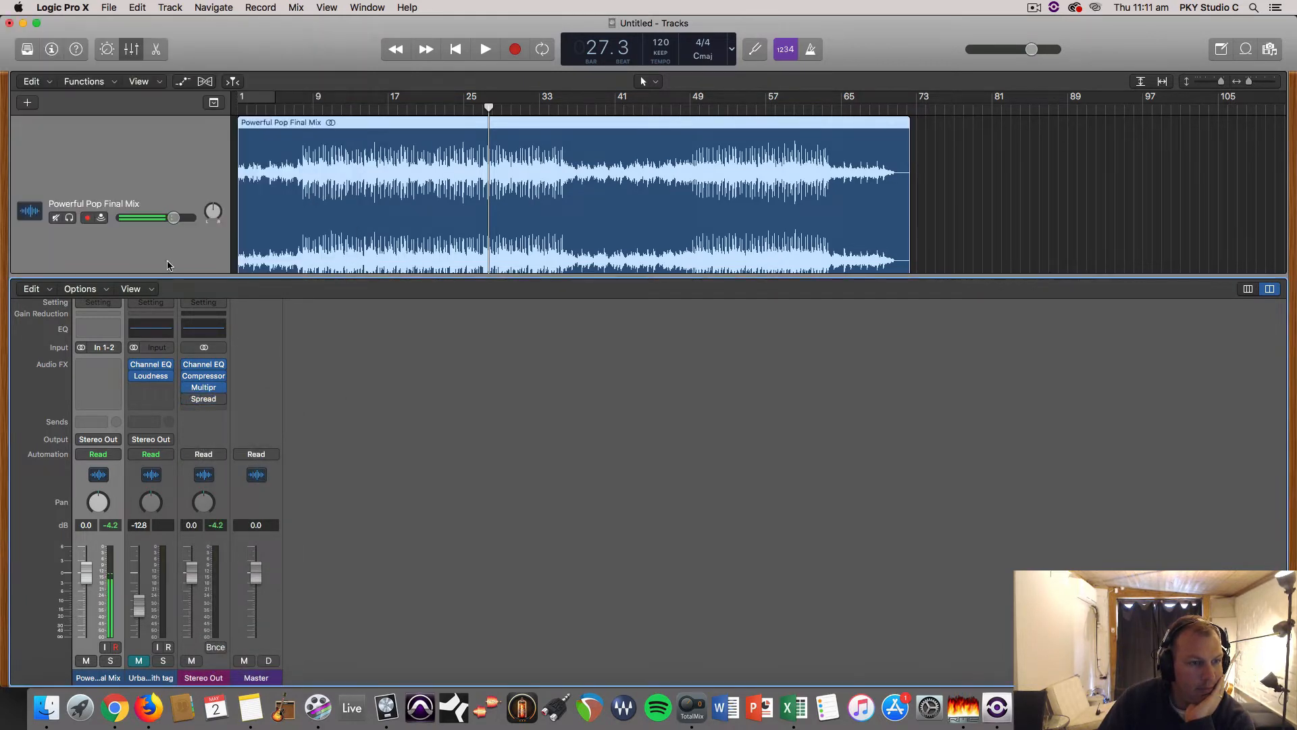
{"action": "left_click", "coordinate": [188, 388]}
{"action": "left_click", "coordinate": [188, 377]}
{"action": "left_click", "coordinate": [188, 365]}
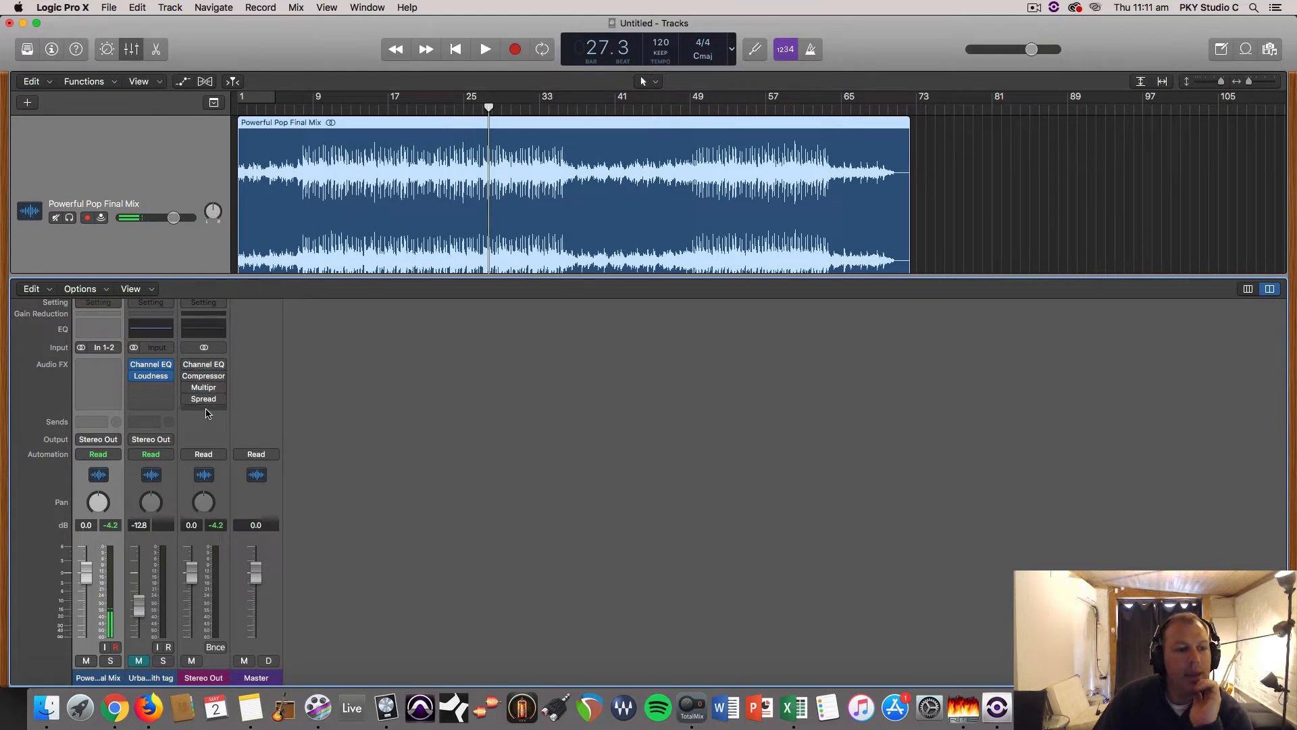
Step: Add a stereo Limiter after the Stereo Spread on the Stereo Out channel and bypass it
{"action": "left_click", "coordinate": [206, 412]}
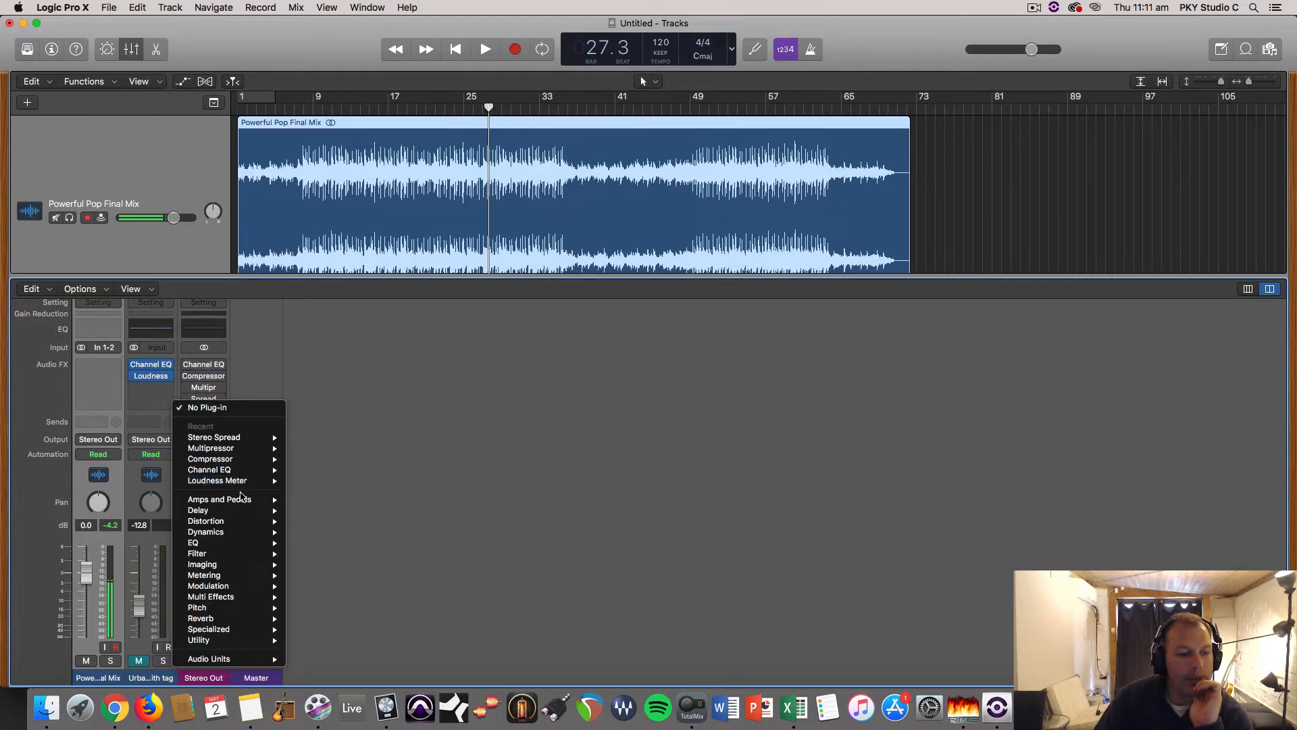
{"action": "mouse_move", "coordinate": [237, 552]}
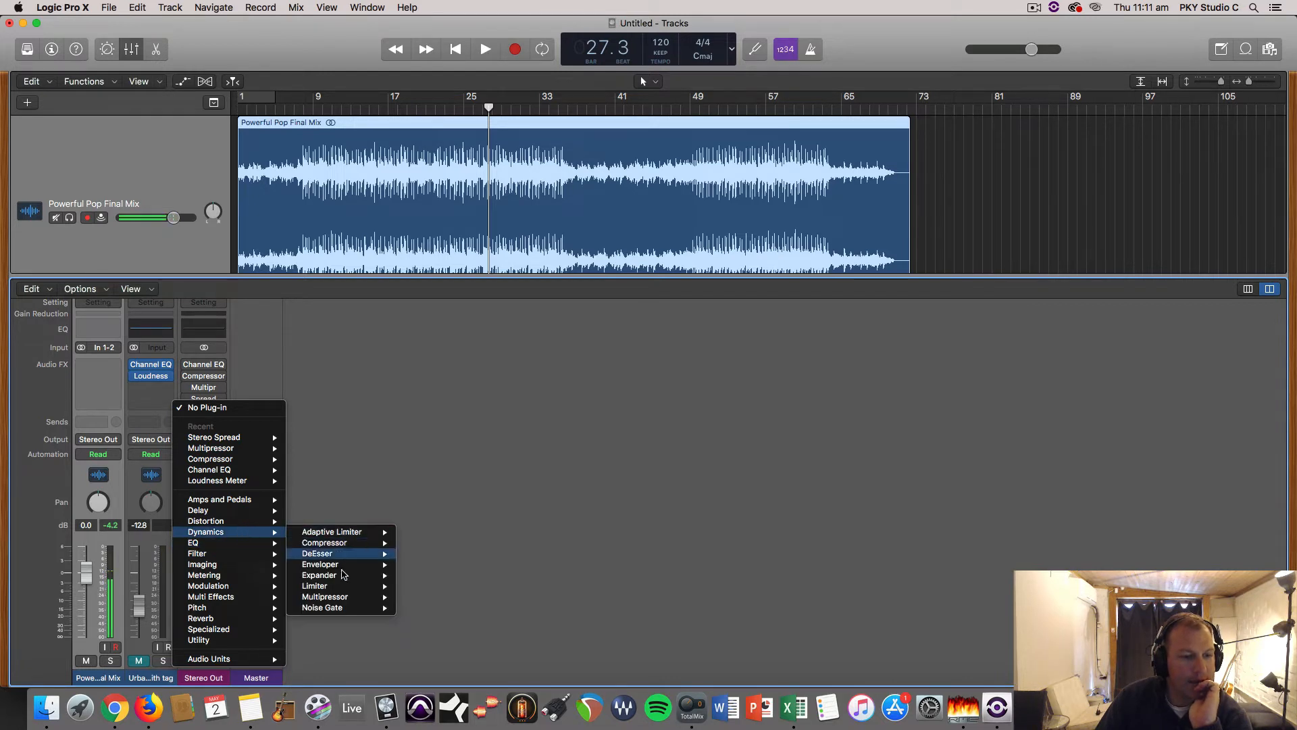
{"action": "left_click", "coordinate": [318, 586]}
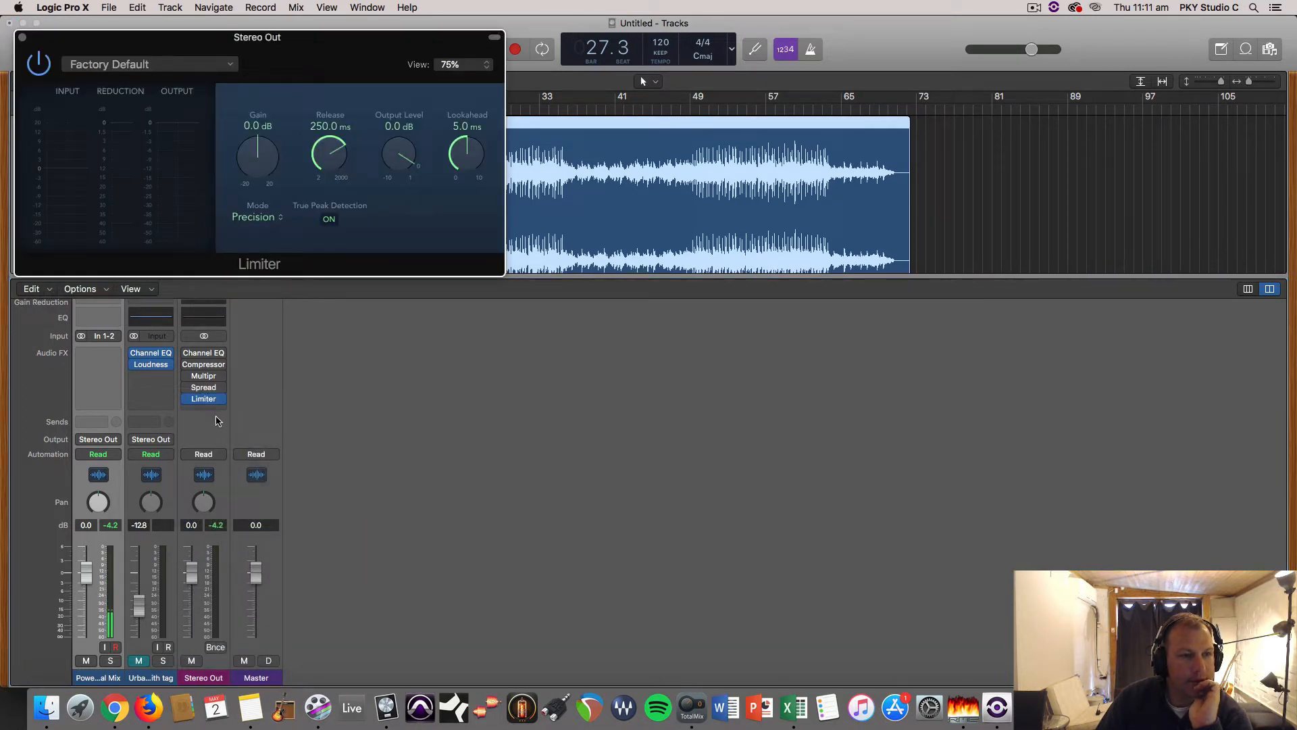
{"action": "left_click", "coordinate": [188, 399]}
{"action": "left_click", "coordinate": [200, 400]}
{"action": "left_click", "coordinate": [192, 400]}
{"action": "left_click", "coordinate": [188, 400]}
{"action": "left_click", "coordinate": [206, 402]}
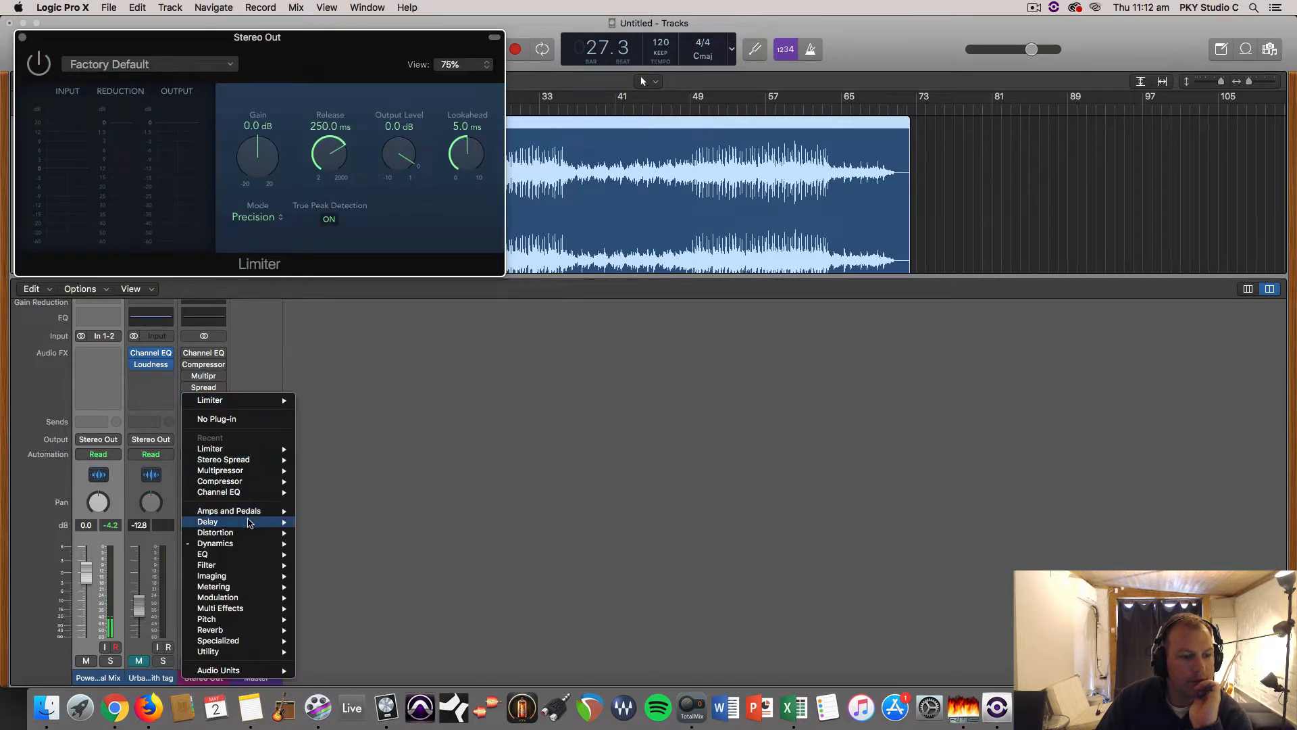
{"action": "mouse_move", "coordinate": [248, 543]}
{"action": "mouse_move", "coordinate": [361, 597]}
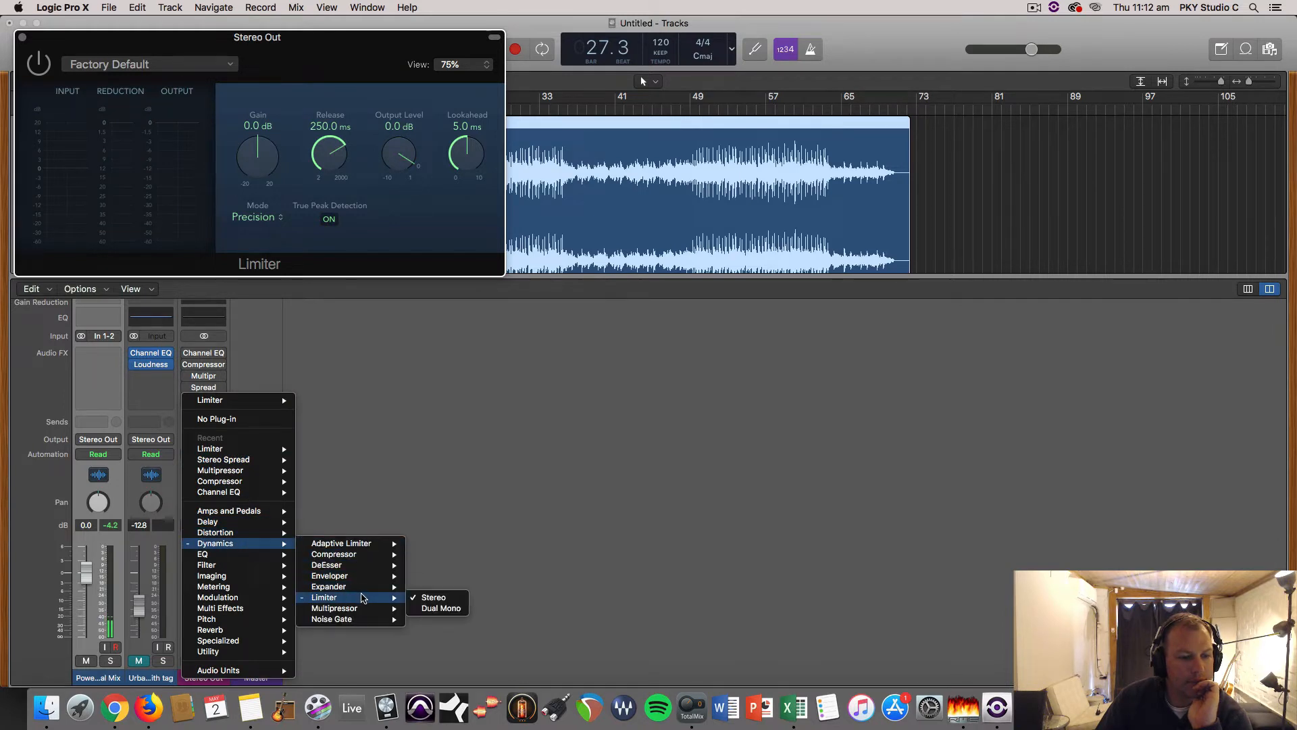
{"action": "left_click", "coordinate": [425, 599]}
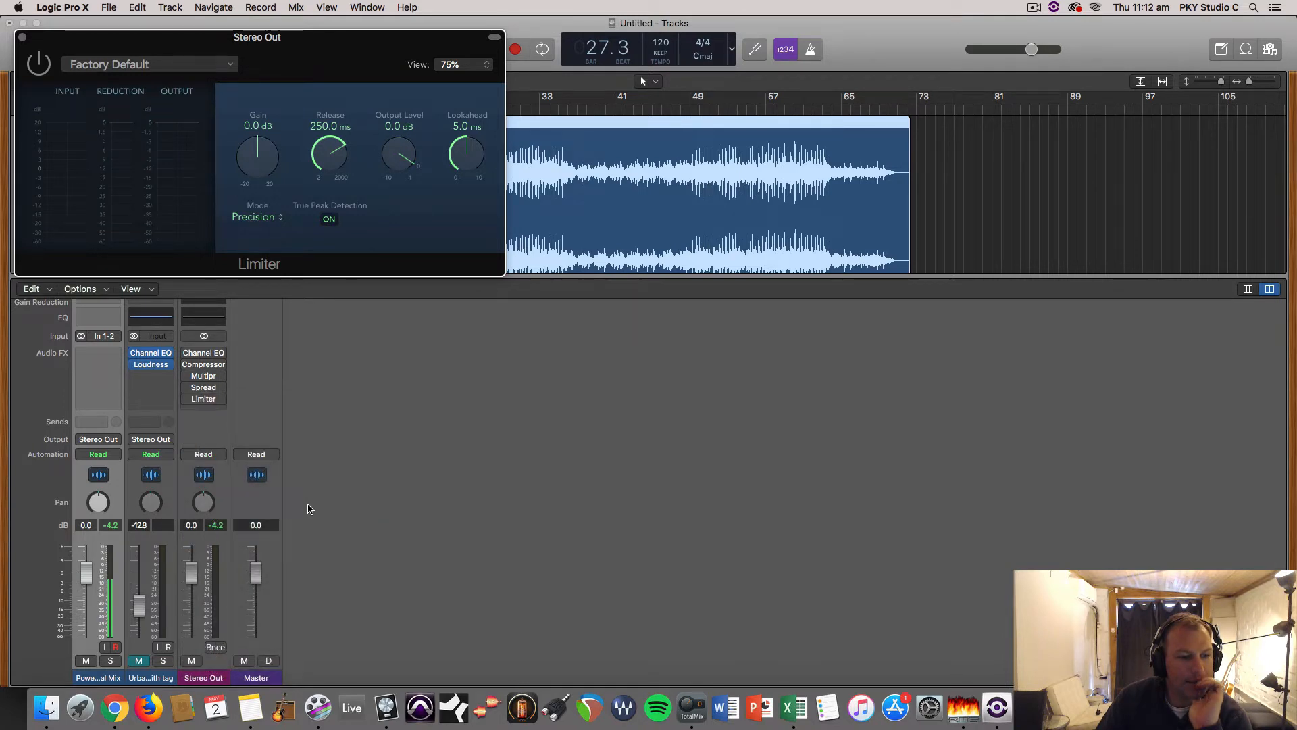
Step: Add a stereo Loudness Meter after the Limiter on the Stereo Out channel and bypass it, with the plug-in windows closed
{"action": "left_click", "coordinate": [203, 409]}
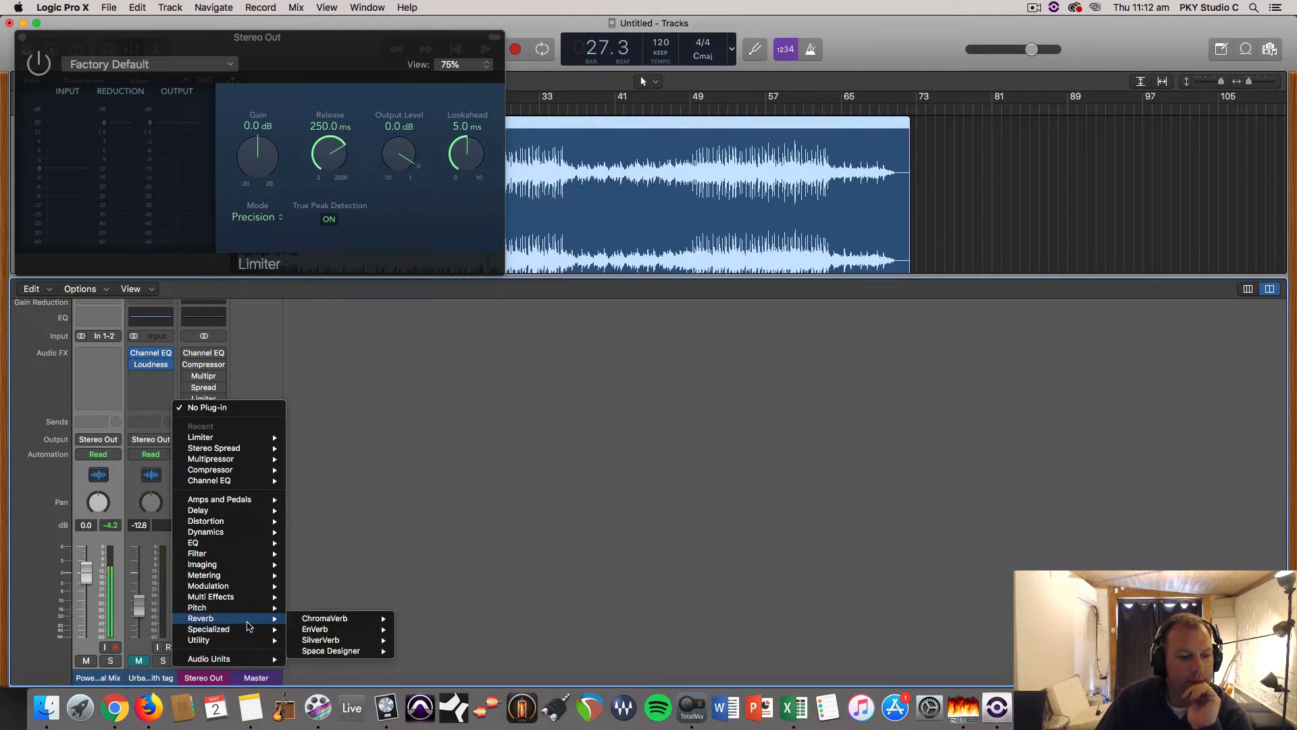
{"action": "mouse_move", "coordinate": [243, 578]}
{"action": "mouse_move", "coordinate": [354, 609]}
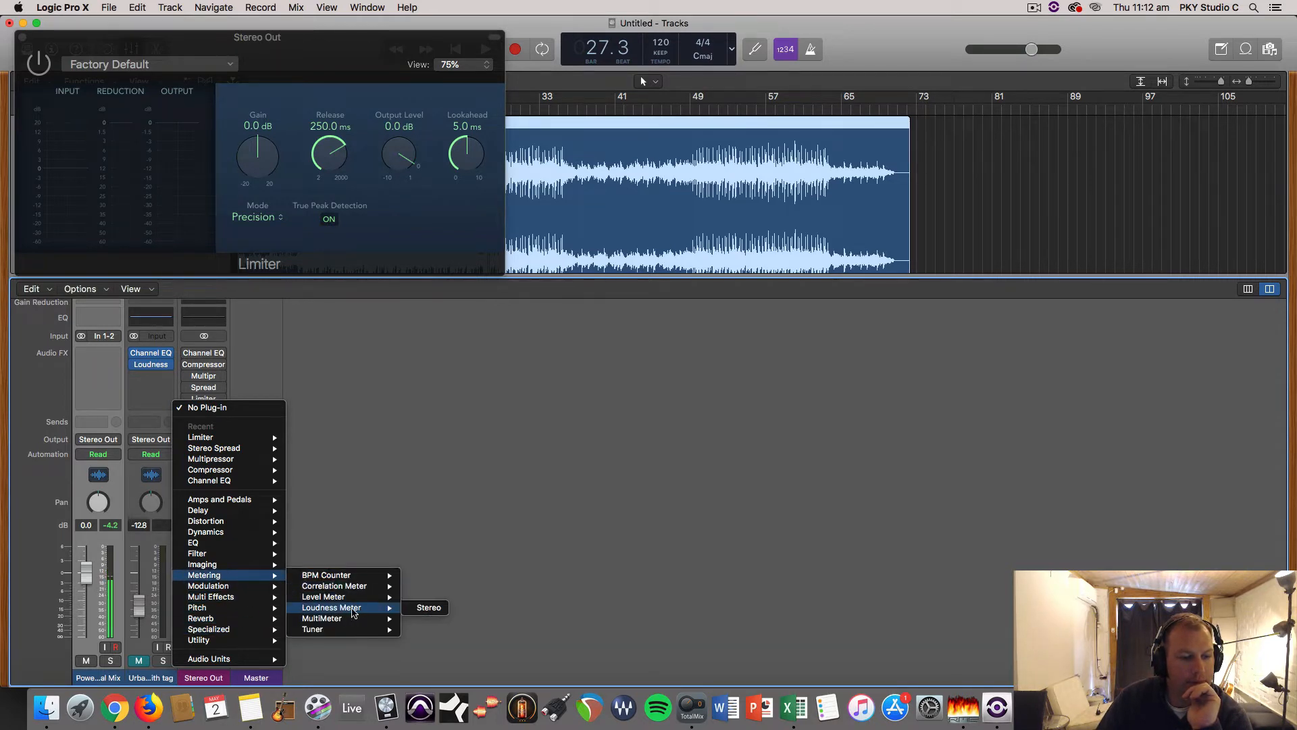
{"action": "left_click", "coordinate": [429, 608]}
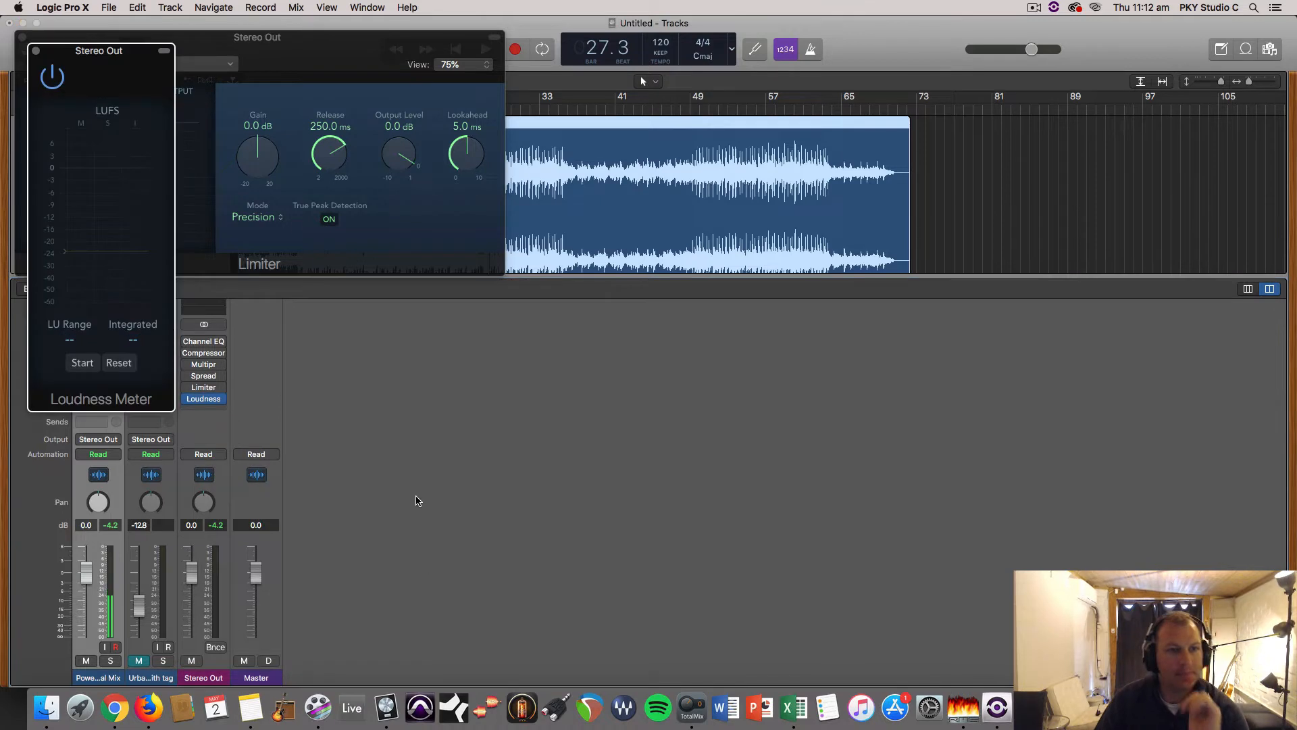
{"action": "left_click", "coordinate": [31, 51]}
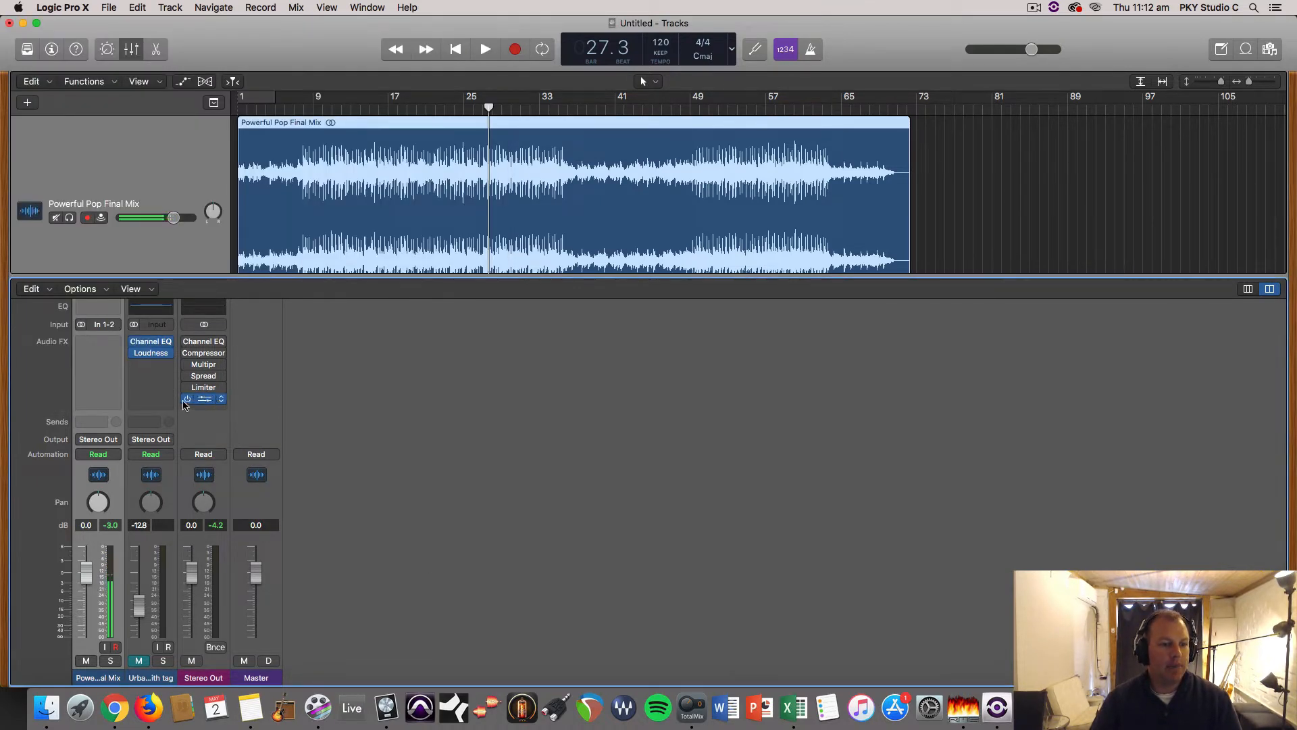
{"action": "left_click_drag", "start_coordinate": [473, 277], "coordinate": [528, 282]}
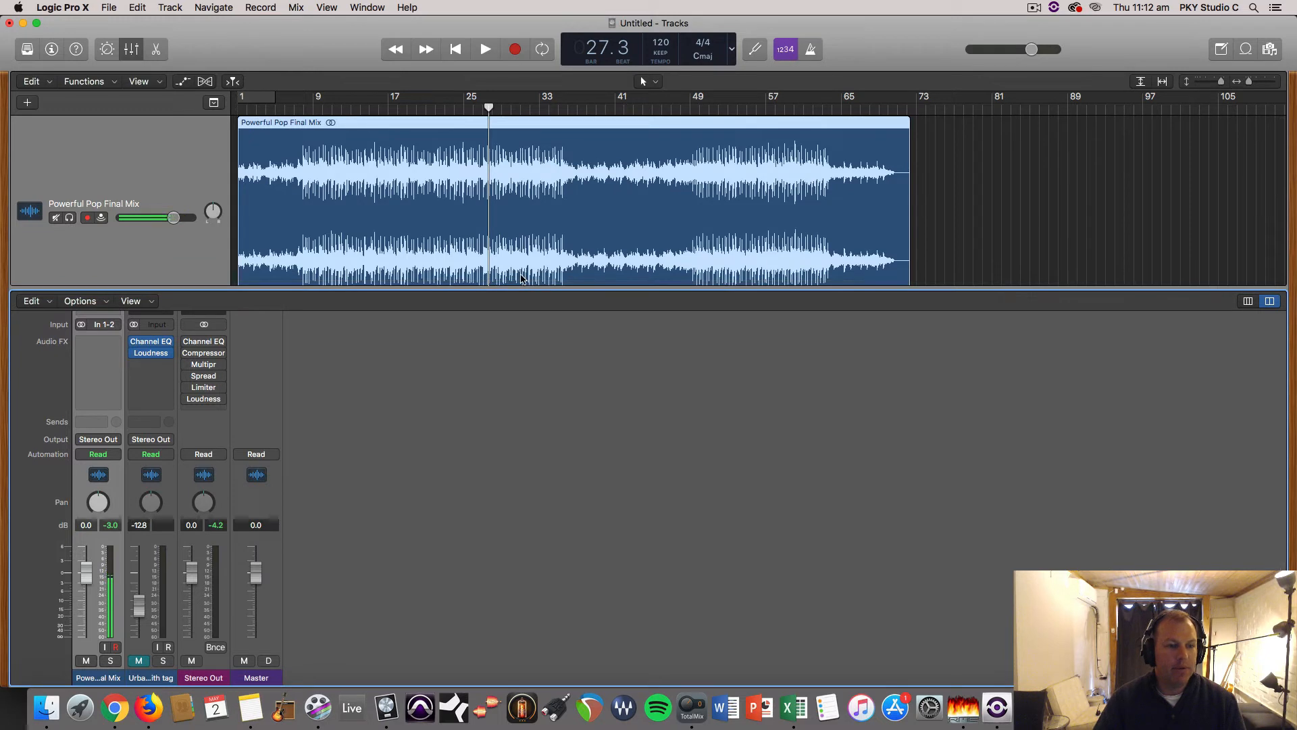
{"action": "mouse_move", "coordinate": [204, 404]}
{"action": "left_click_drag", "start_coordinate": [204, 398], "coordinate": [204, 400]}
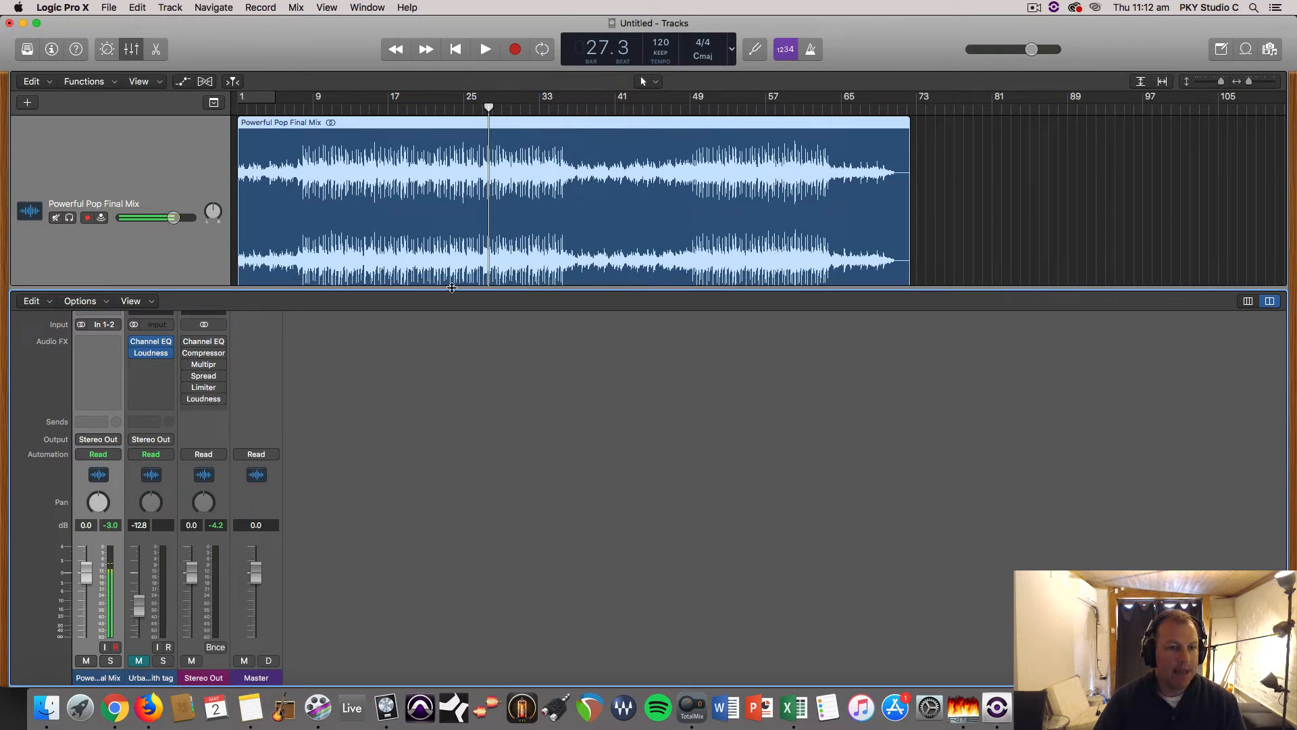
Step: Enable the Channel EQ on the Stereo Out channel and set its high shelf to 7100 Hz at +0.5 dB
{"action": "mouse_move", "coordinate": [452, 288]}
{"action": "left_mouse_down"}
{"action": "mouse_move", "coordinate": [453, 498]}
{"action": "mouse_move", "coordinate": [473, 302]}
{"action": "left_mouse_up"}
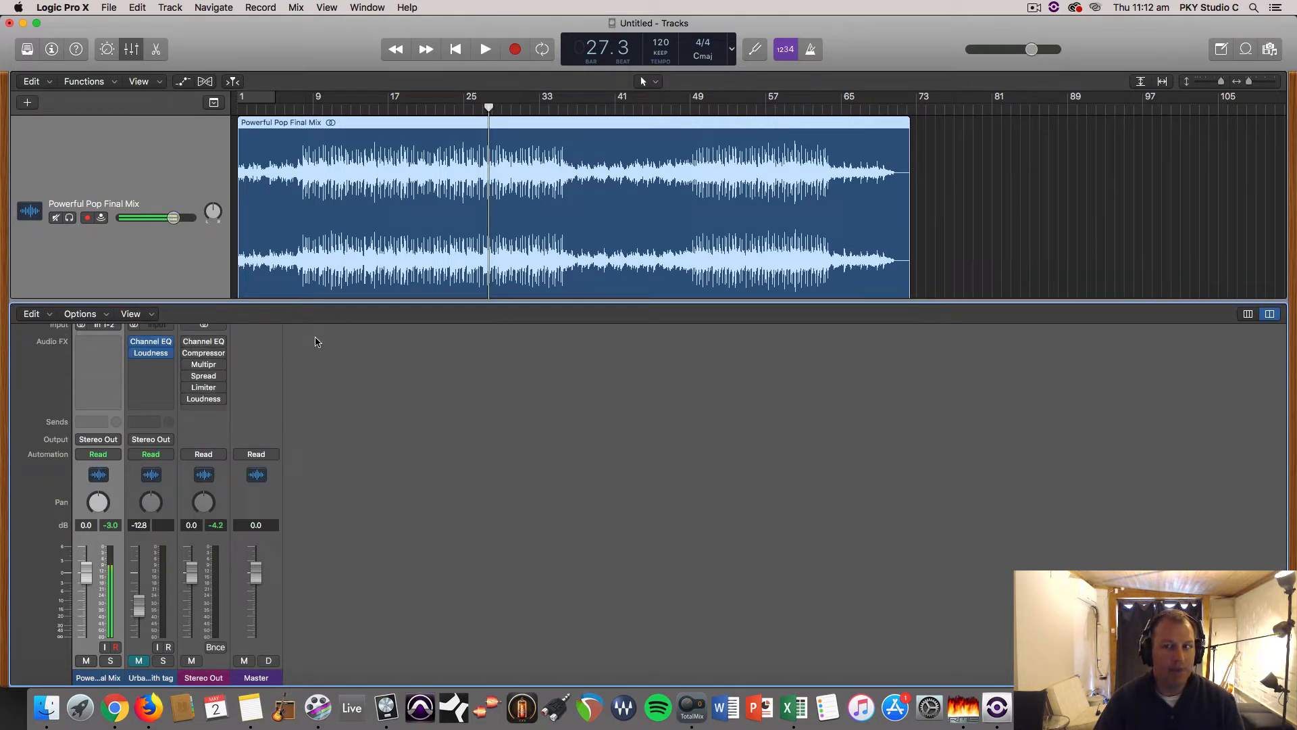
{"action": "left_click", "coordinate": [205, 341]}
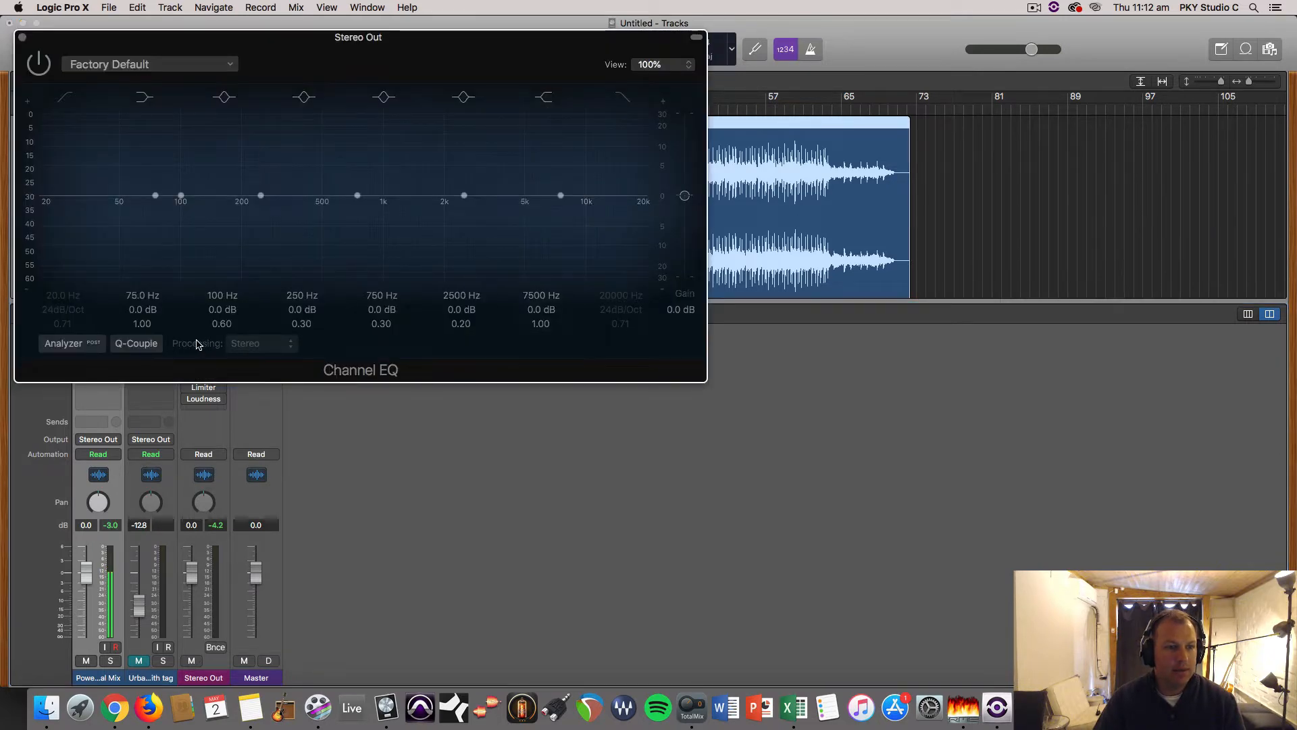
{"action": "left_click", "coordinate": [23, 37]}
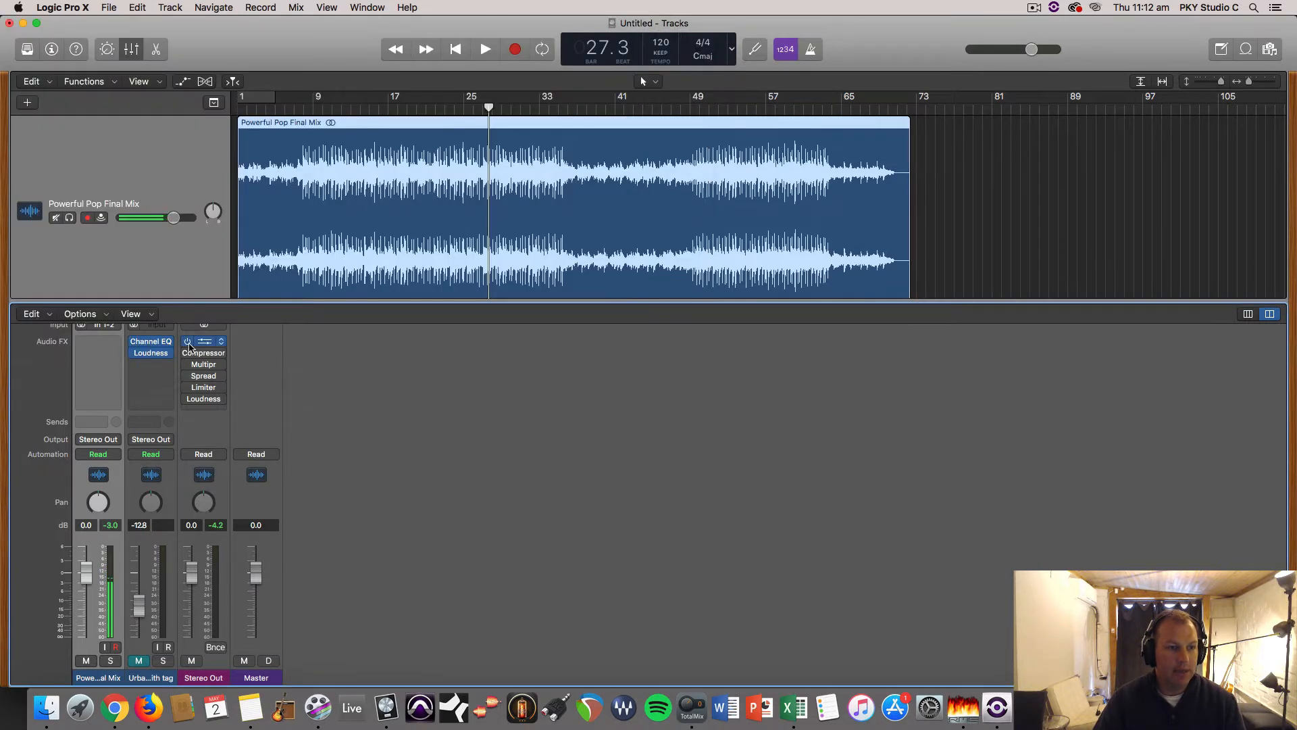
{"action": "left_click", "coordinate": [209, 346]}
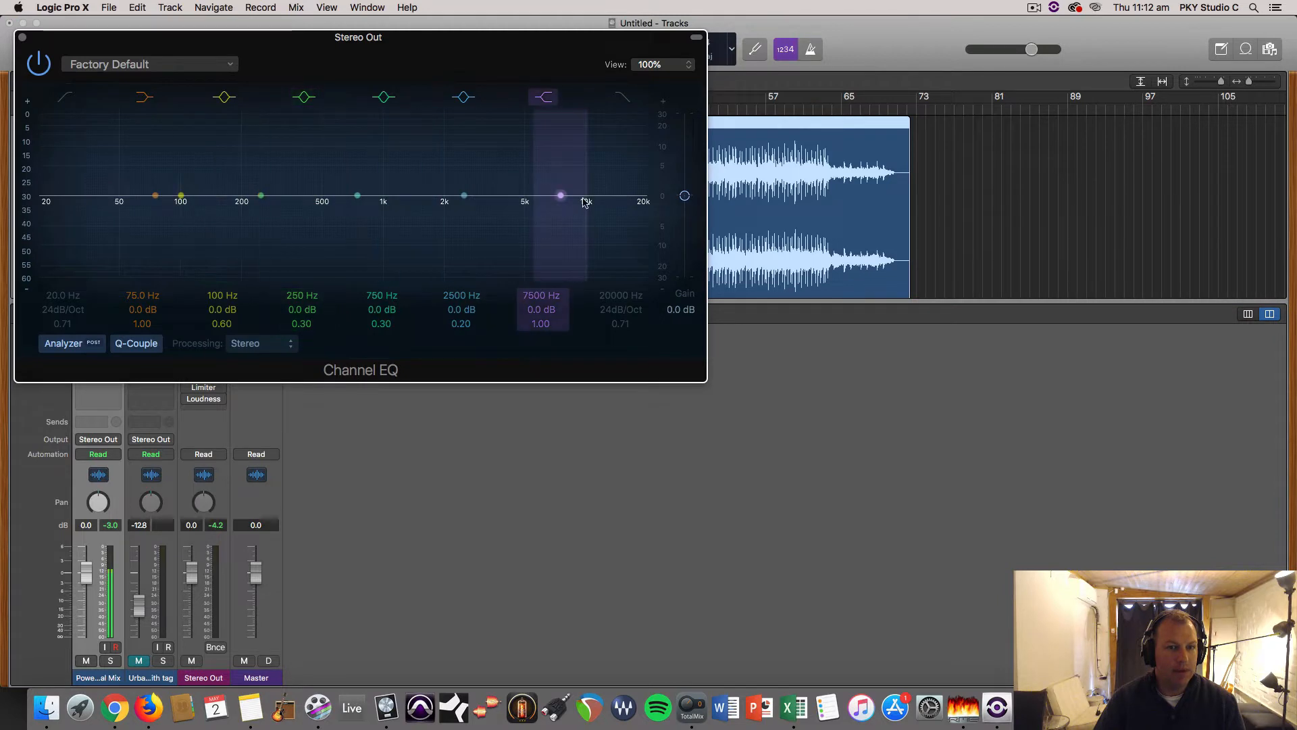
{"action": "left_click_drag", "start_coordinate": [564, 197], "coordinate": [557, 196]}
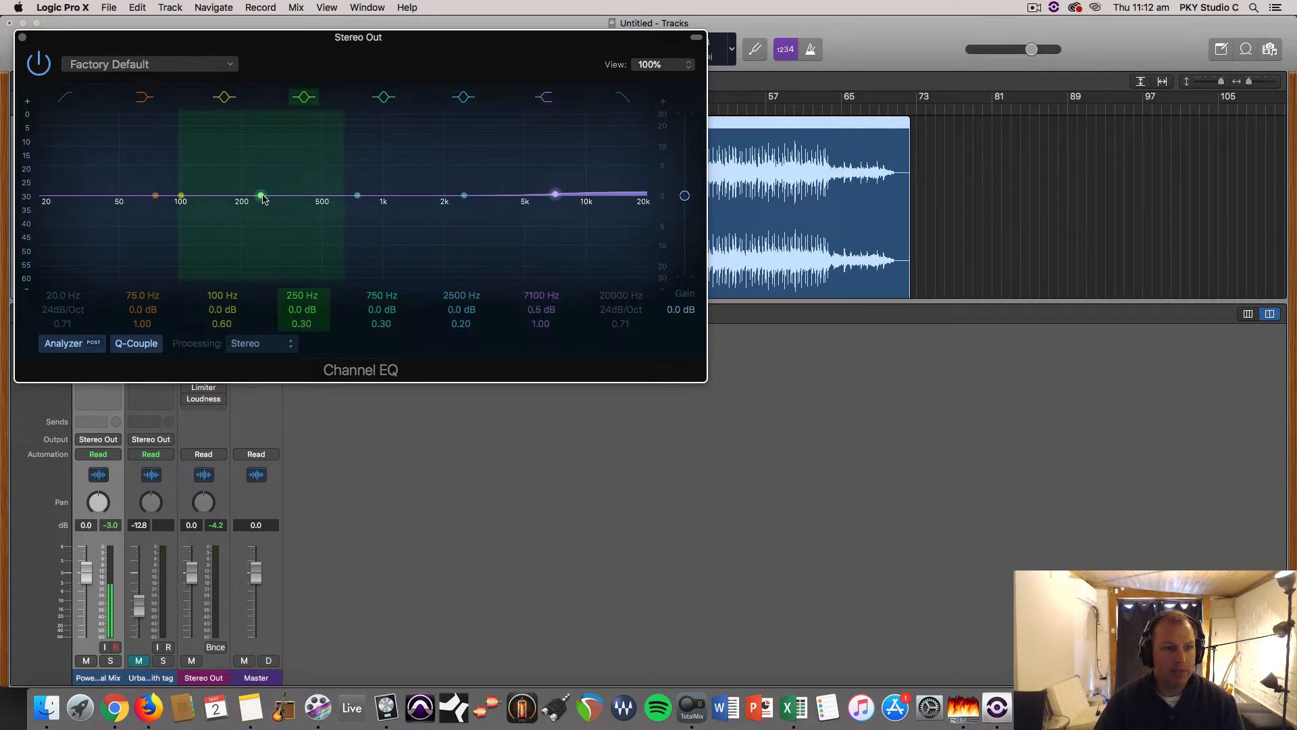
Step: Set the EQ's 250 Hz band to 200 Hz, -0.5 dB, Q 1.70, and its low shelf to 62 Hz, +0.5 dB
{"action": "left_click_drag", "start_coordinate": [261, 196], "coordinate": [240, 199]}
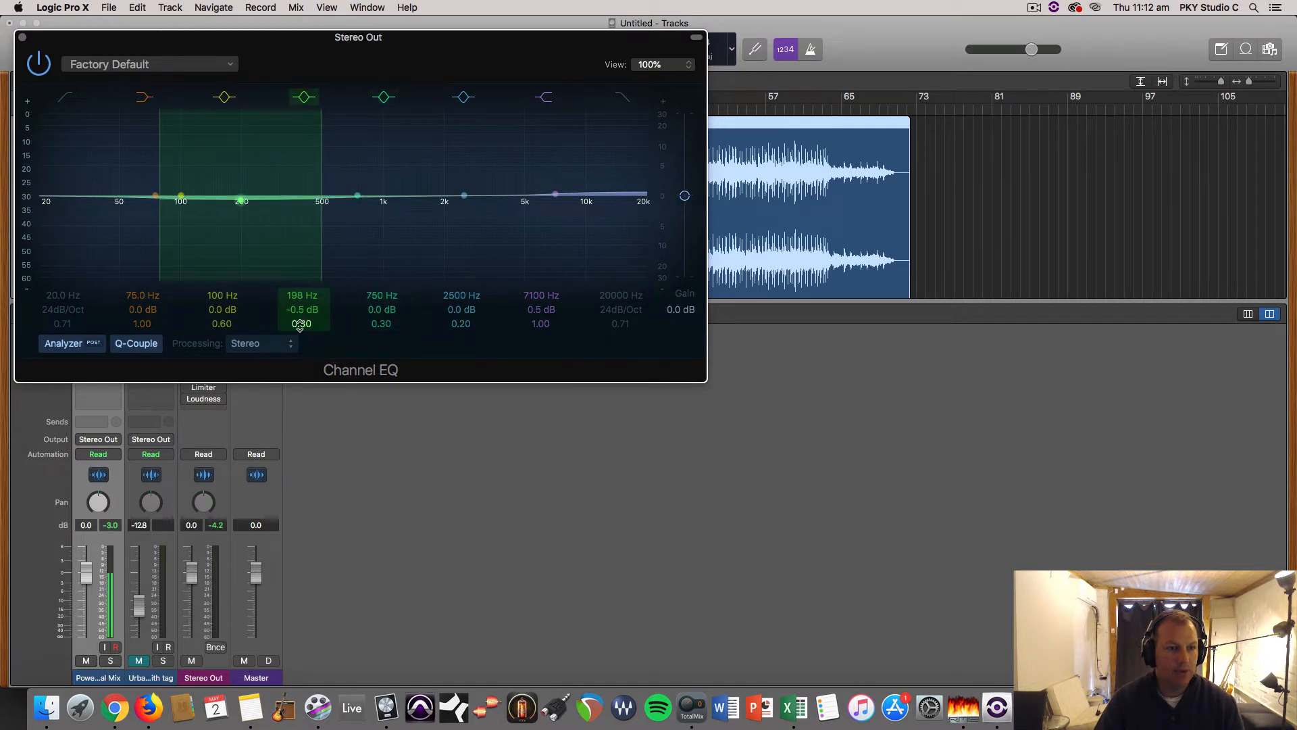
{"action": "left_click_drag", "start_coordinate": [300, 325], "coordinate": [300, 321]}
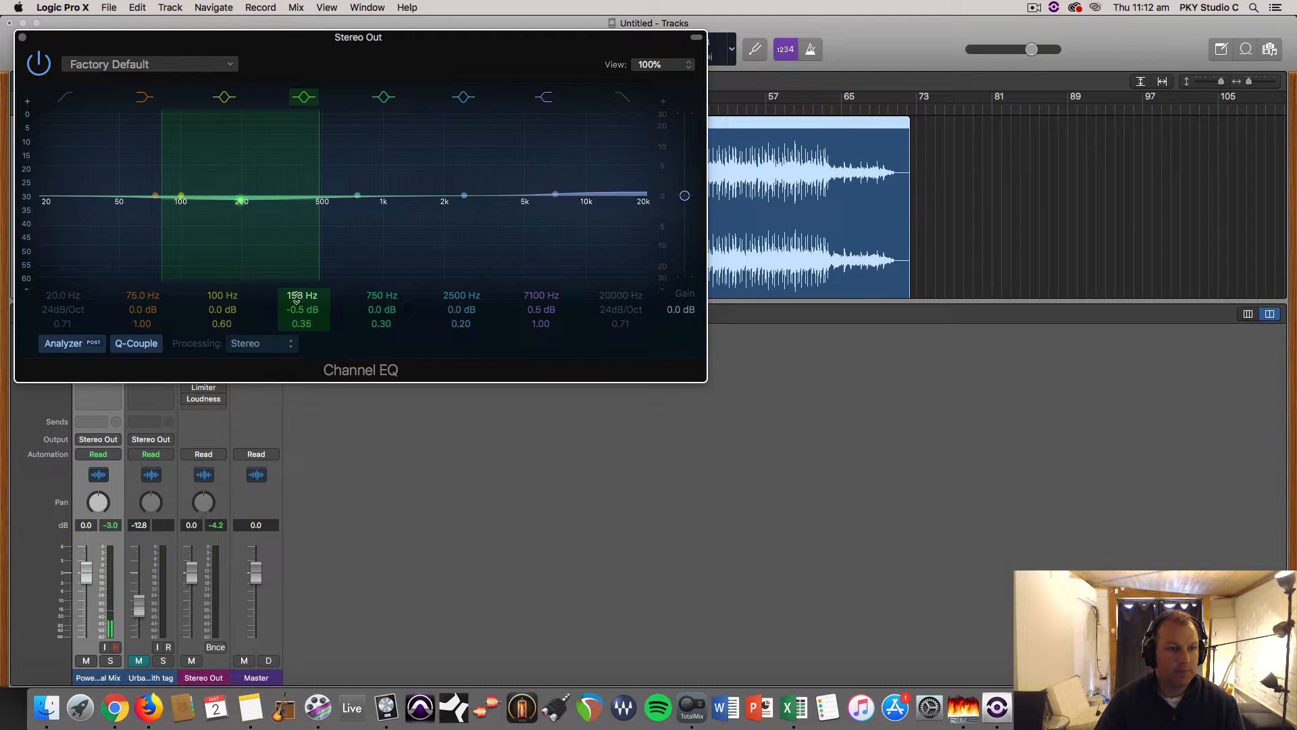
{"action": "mouse_move", "coordinate": [303, 293]}
{"action": "left_mouse_down"}
{"action": "mouse_move", "coordinate": [302, 324]}
{"action": "mouse_move", "coordinate": [301, 304]}
{"action": "left_mouse_up"}
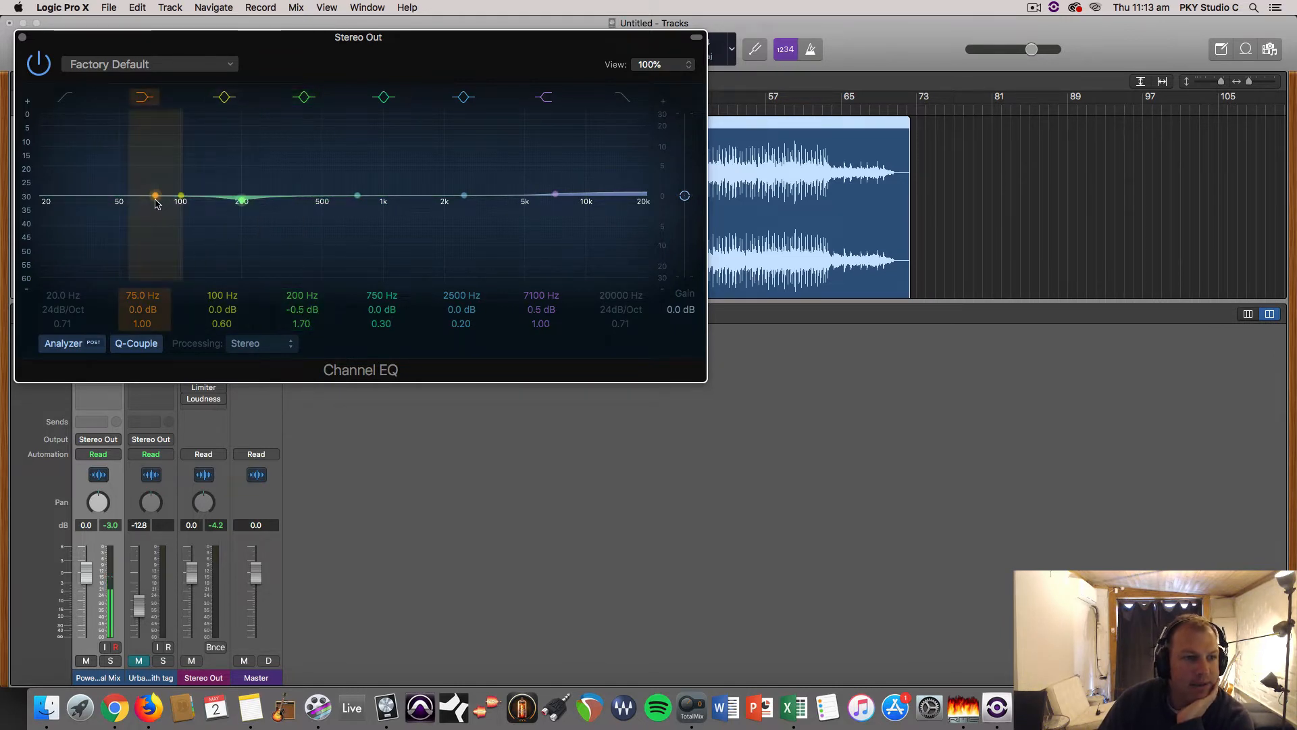
{"action": "left_click_drag", "start_coordinate": [154, 195], "coordinate": [136, 195]}
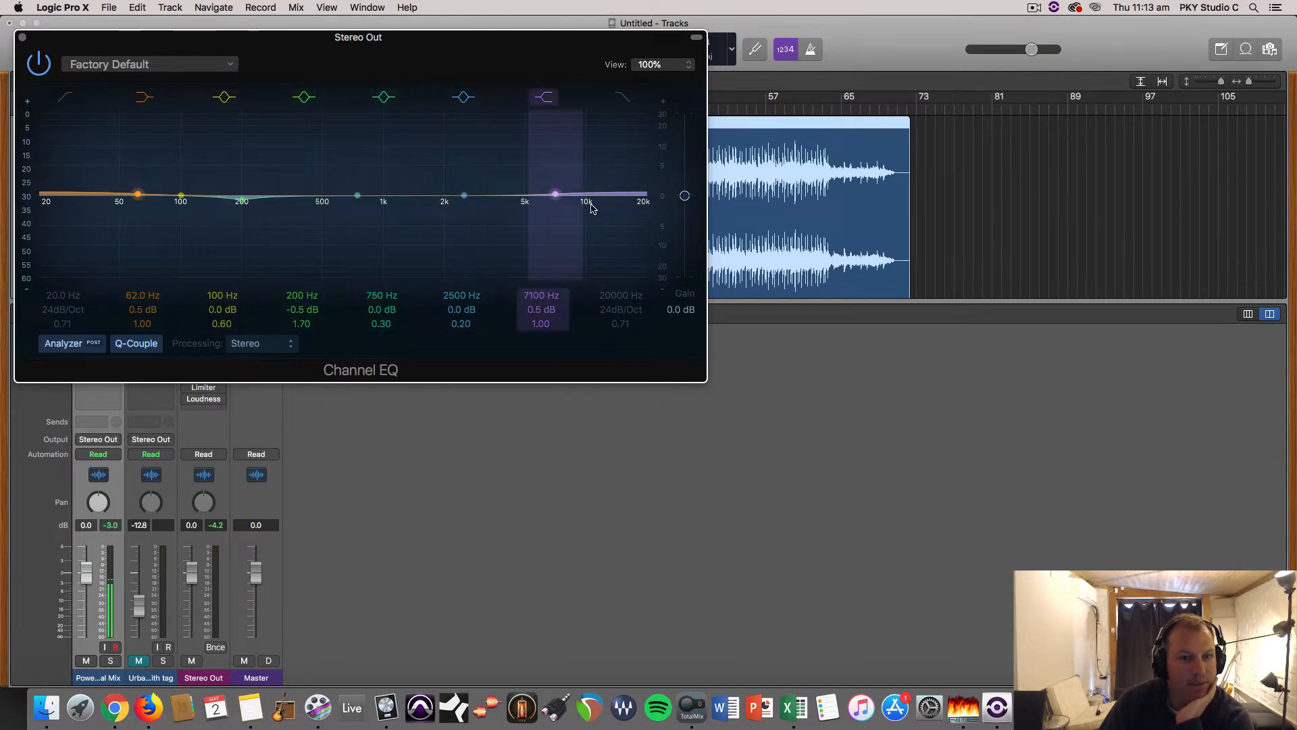
{"action": "left_click", "coordinate": [22, 38]}
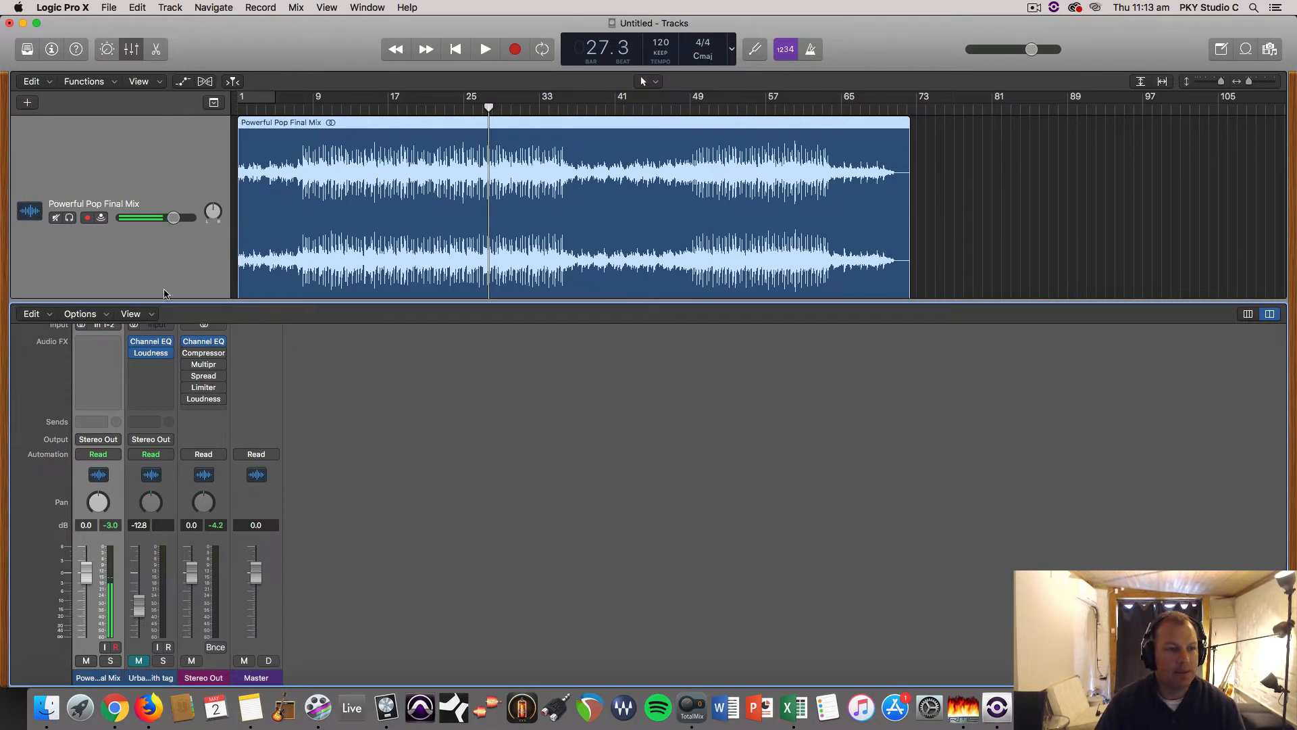
Step: Compare short playbacks of the Powerful Pop Final Mix and the Urban RnB Master reference by swapping their mutes, then mute both
{"action": "left_click_drag", "start_coordinate": [172, 301], "coordinate": [173, 435]}
{"action": "key", "text": "space"}
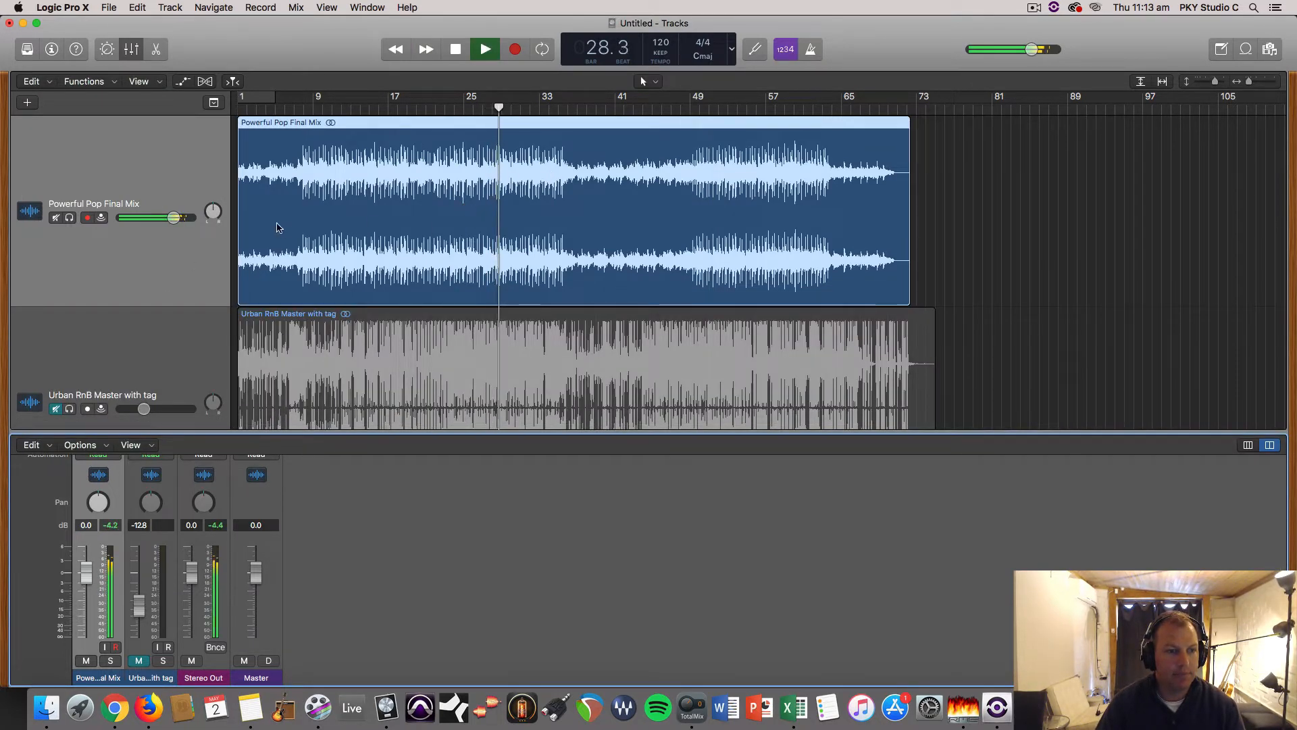
{"action": "key", "text": "space"}
{"action": "left_click", "coordinate": [55, 217]}
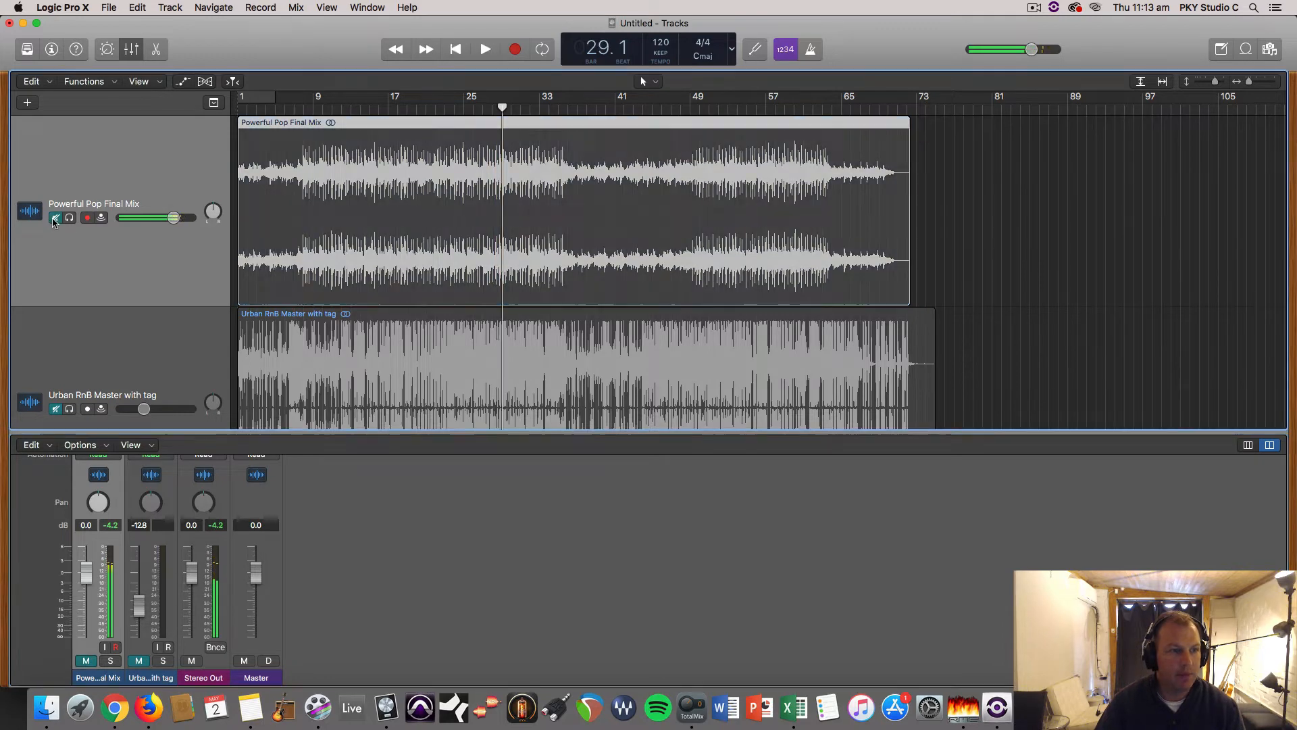
{"action": "left_click", "coordinate": [56, 409]}
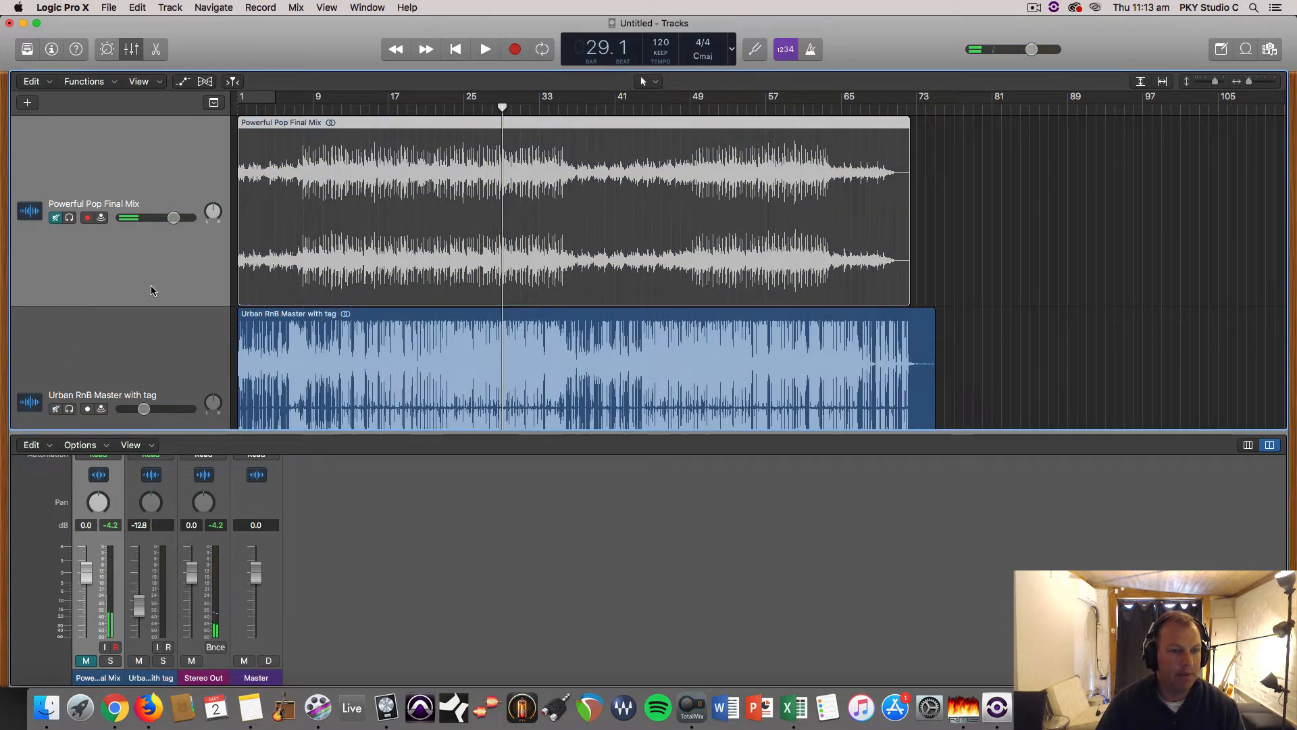
{"action": "key", "text": "space"}
{"action": "key", "text": "space"}
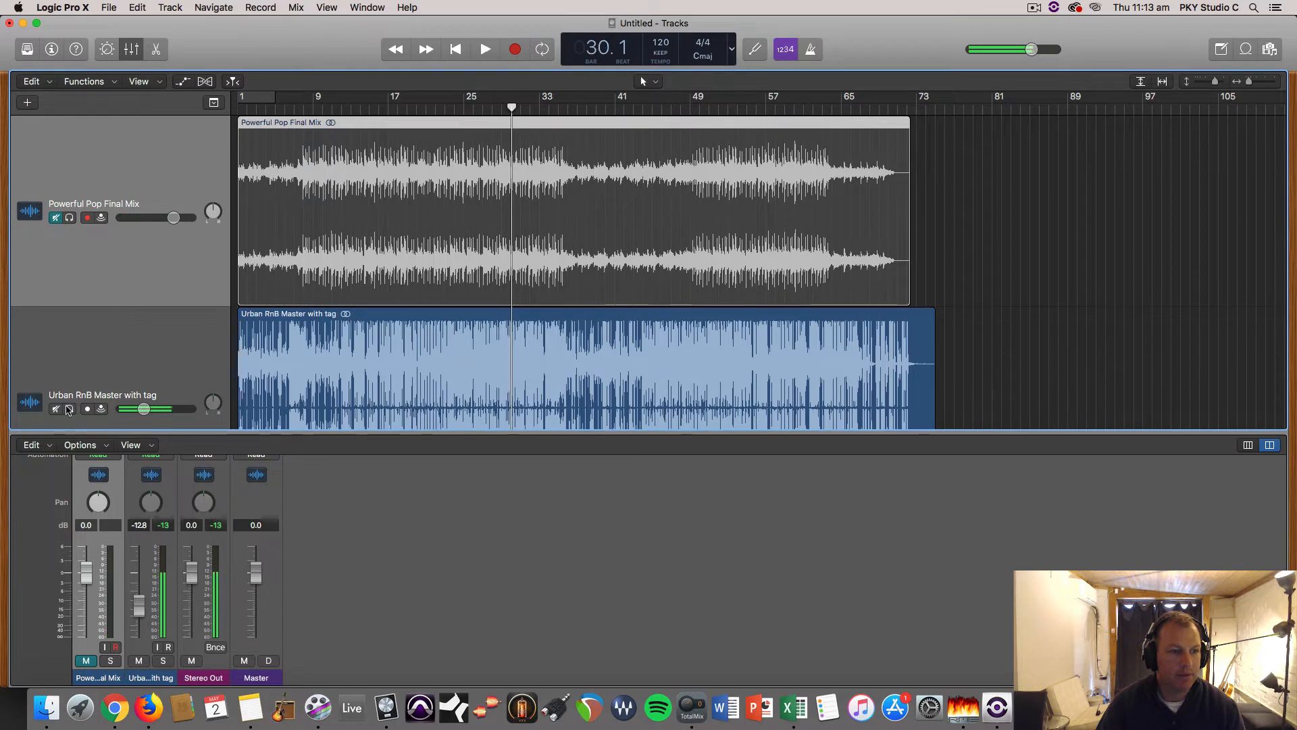
{"action": "left_click", "coordinate": [56, 409]}
Step: Enable and open the Stereo Out Compressor, unmute the Powerful Pop Final Mix, and lengthen the compressor's release
{"action": "left_click_drag", "start_coordinate": [273, 431], "coordinate": [272, 254]}
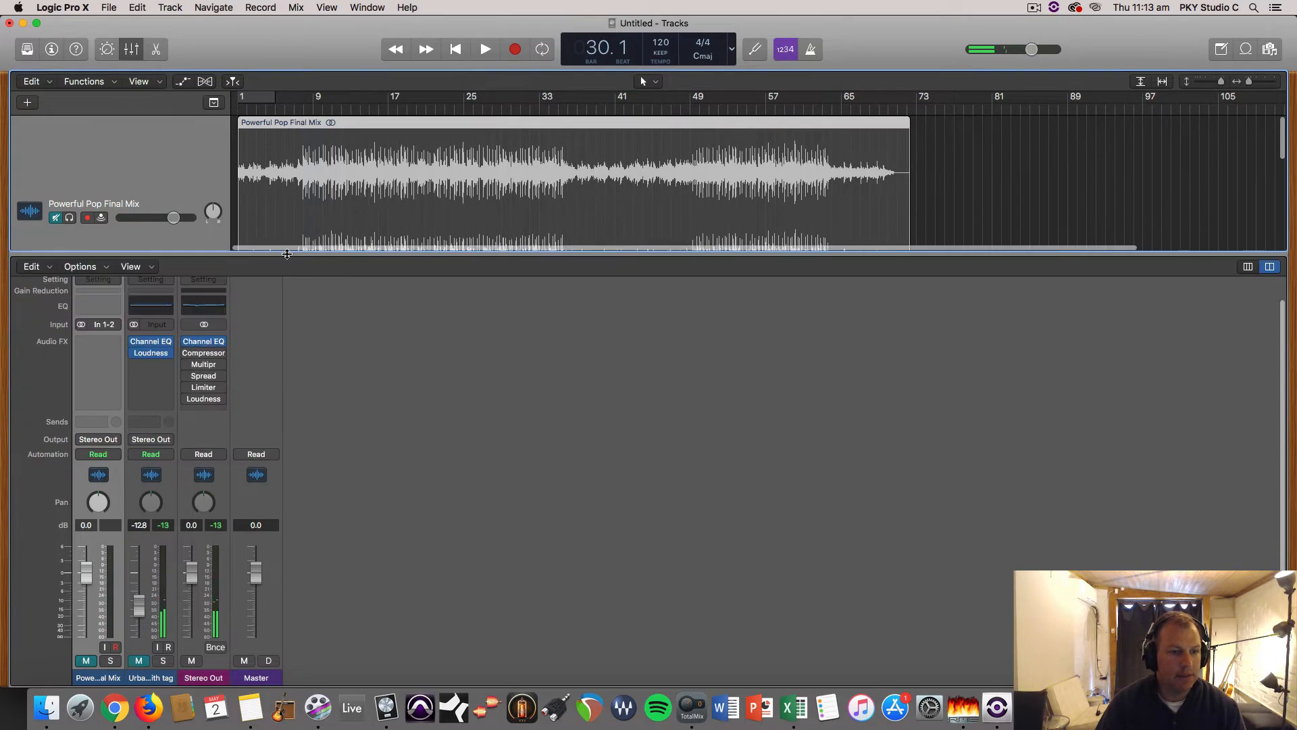
{"action": "left_click", "coordinate": [203, 353]}
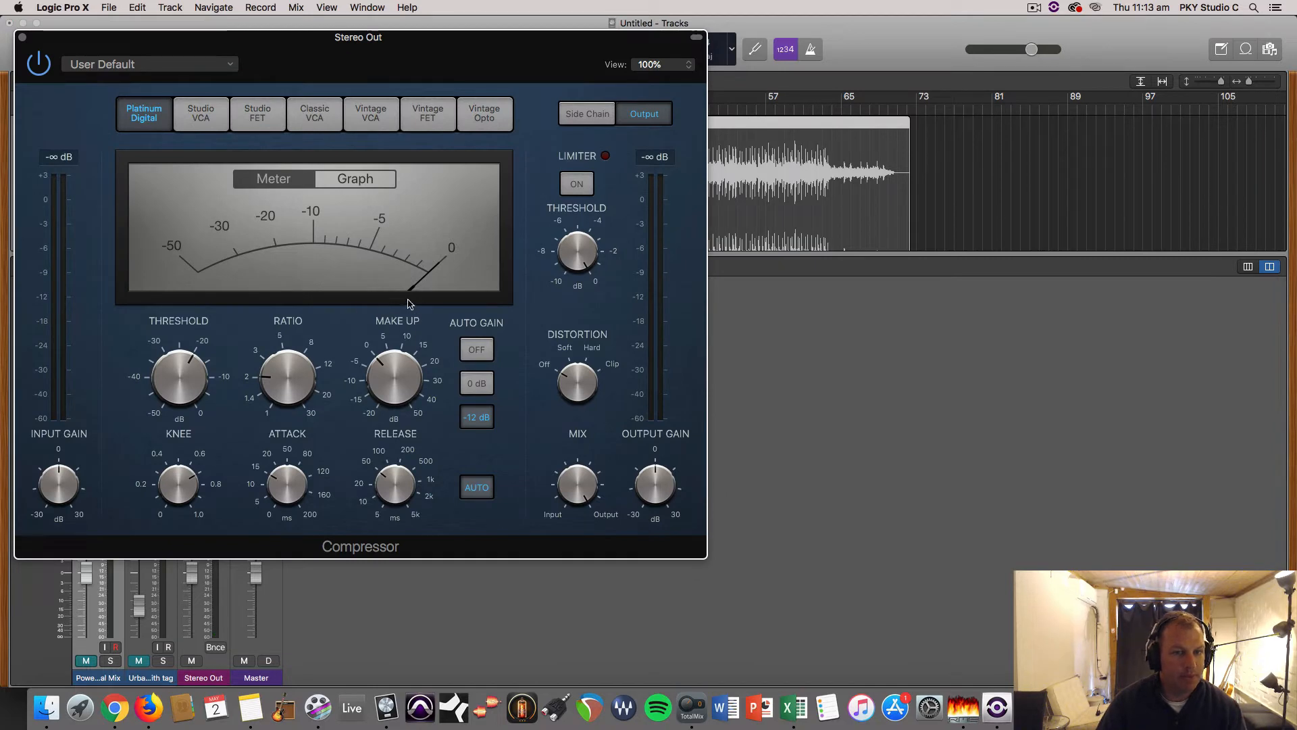
{"action": "left_click_drag", "start_coordinate": [395, 41], "coordinate": [824, 183]}
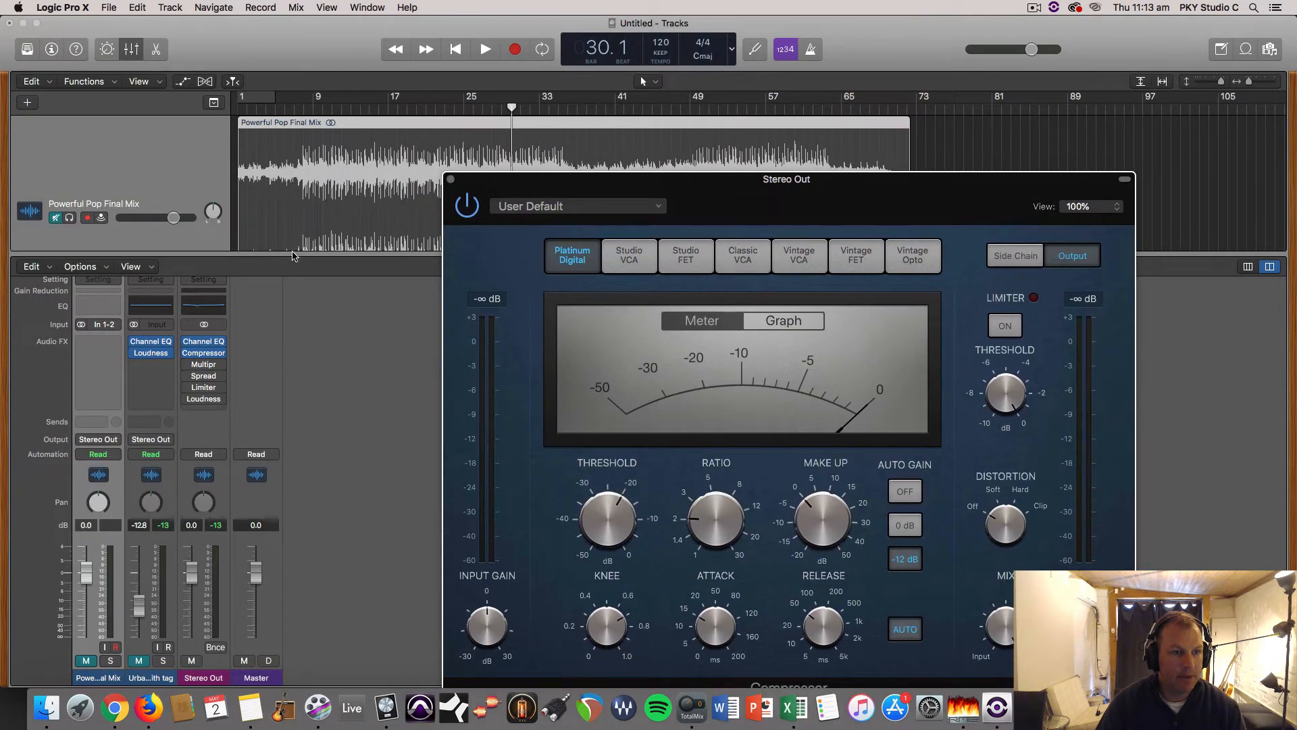
{"action": "left_click_drag", "start_coordinate": [291, 254], "coordinate": [291, 403]}
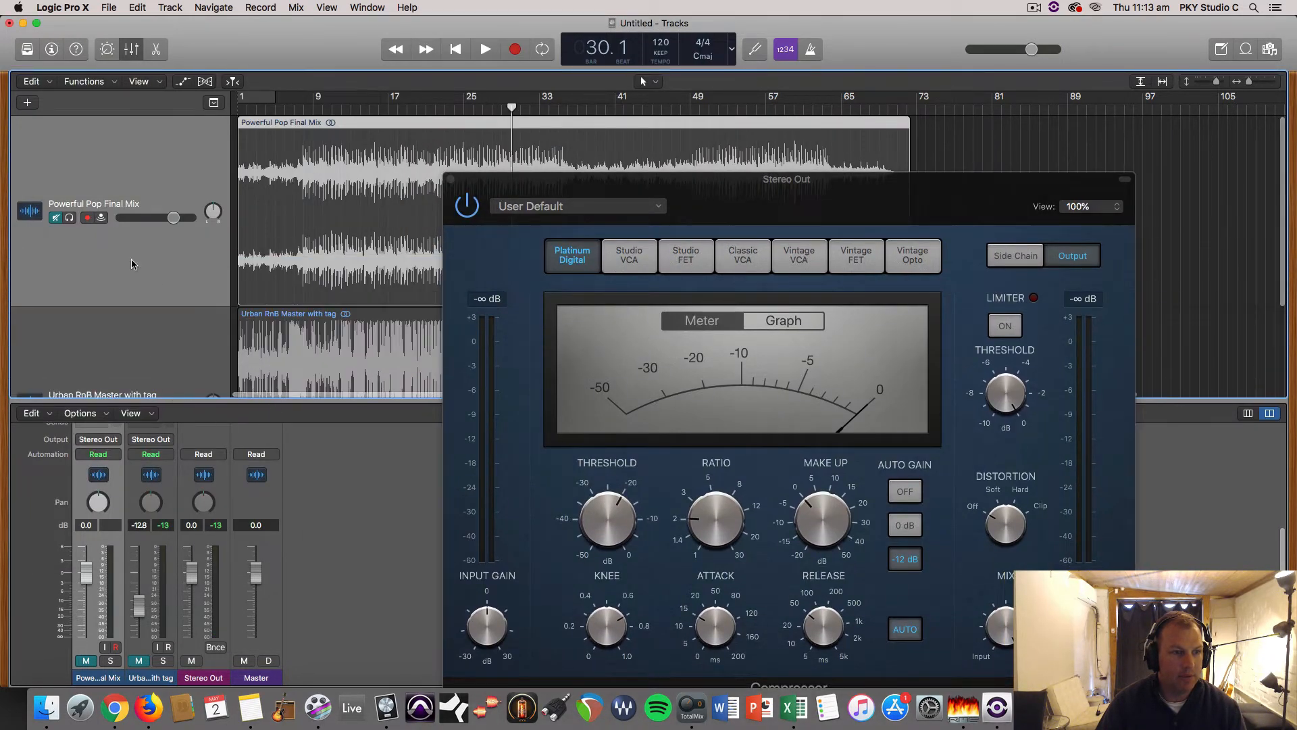
{"action": "left_click", "coordinate": [59, 225]}
{"action": "key", "text": "space"}
{"action": "left_click_drag", "start_coordinate": [676, 179], "coordinate": [476, 56]}
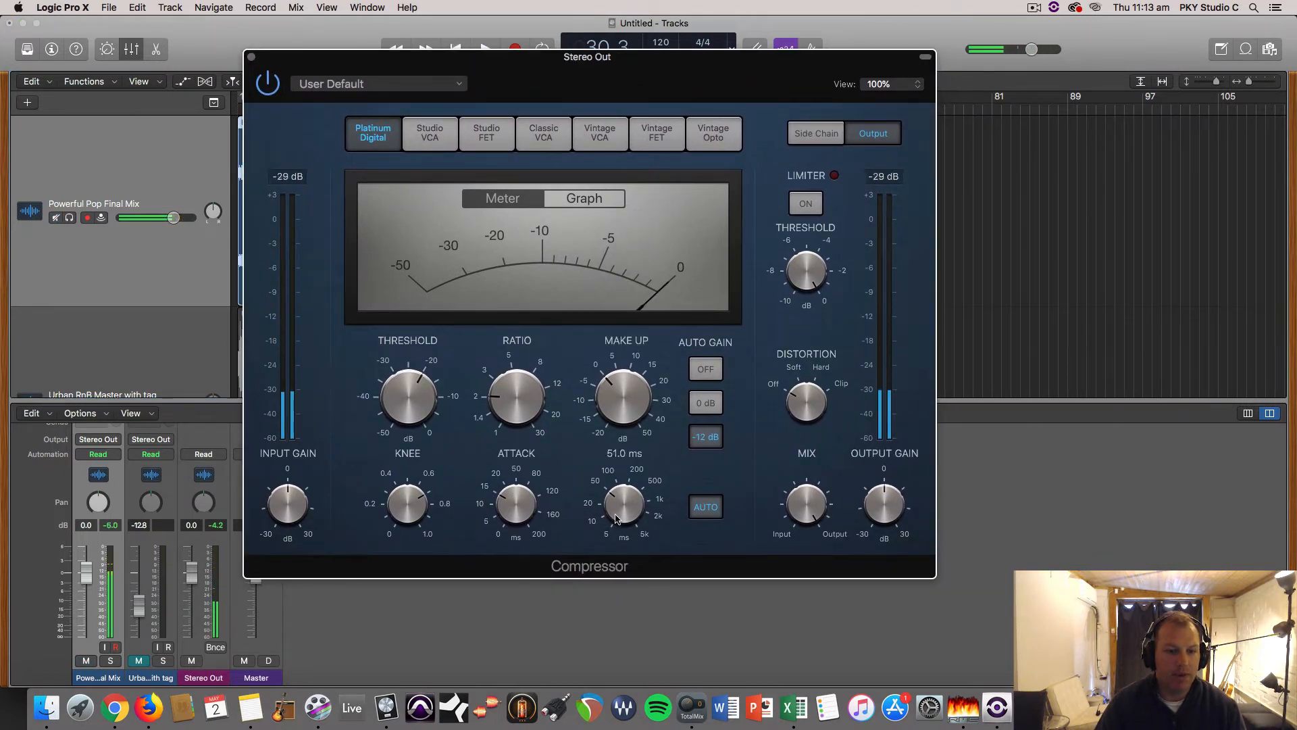
{"action": "left_click_drag", "start_coordinate": [623, 497], "coordinate": [641, 441]}
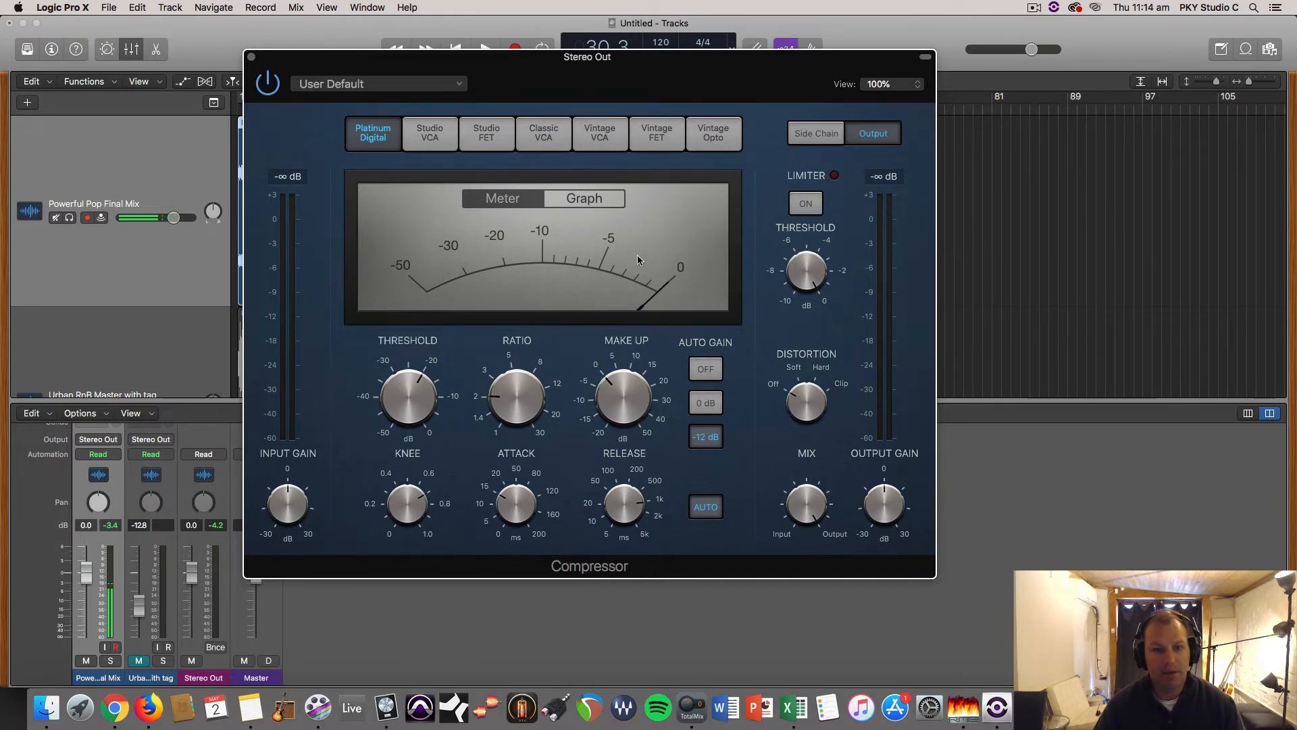
Step: Try the compressor threshold at extremes of -35.5 dB and 0 dB around a short playback of the mix
{"action": "key", "text": "space"}
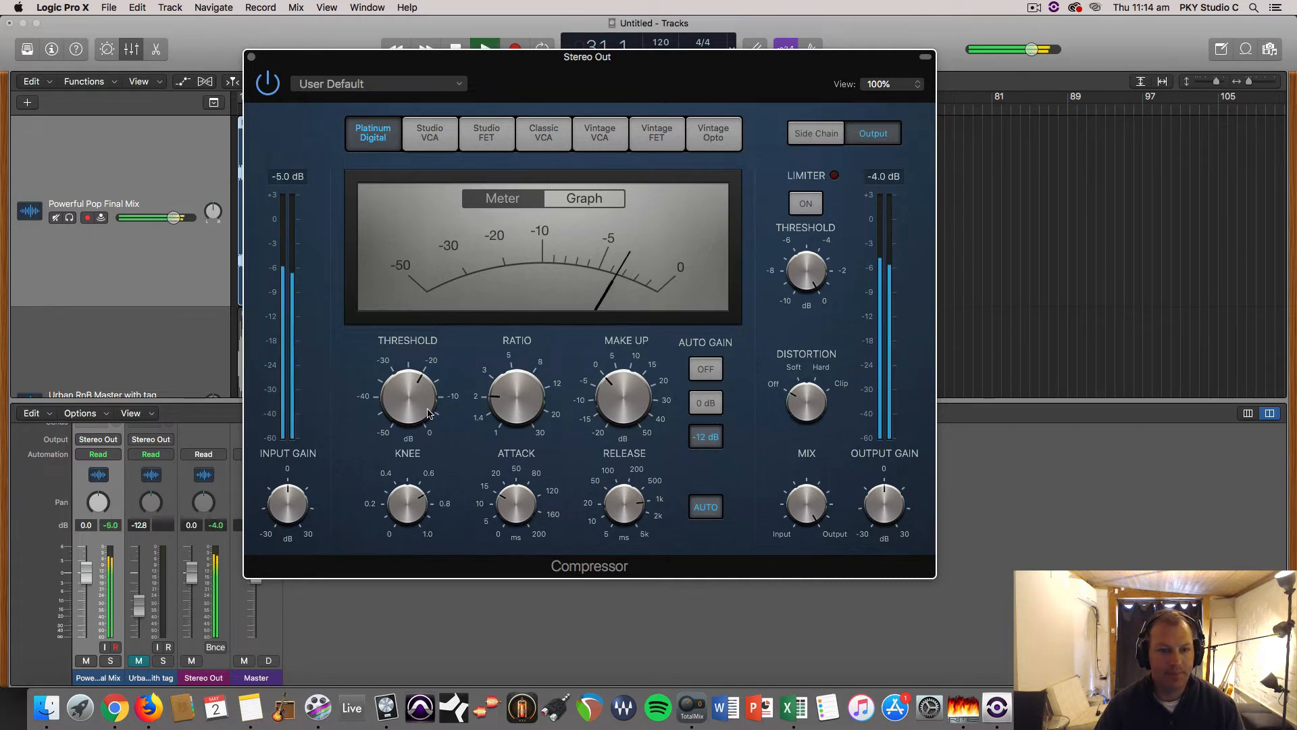
{"action": "left_click_drag", "start_coordinate": [425, 397], "coordinate": [407, 449]}
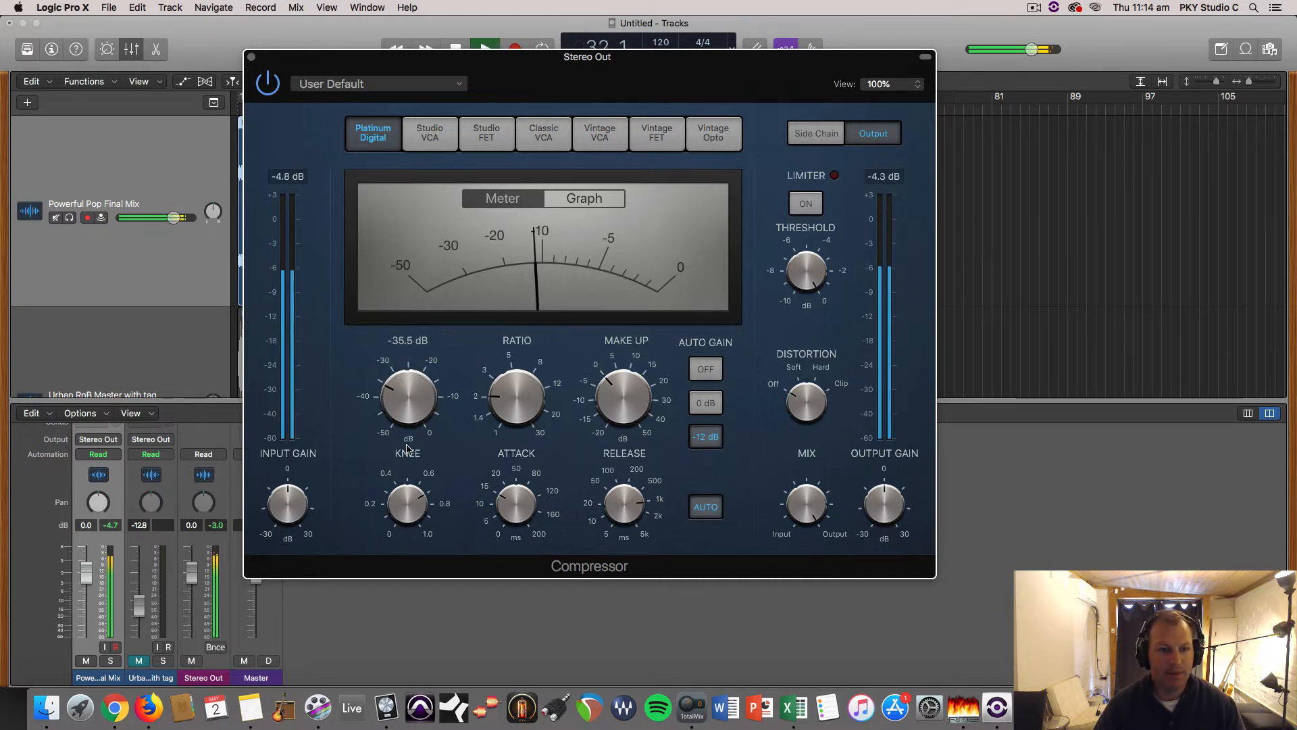
{"action": "key", "text": "space"}
{"action": "left_click_drag", "start_coordinate": [407, 401], "coordinate": [449, 325]}
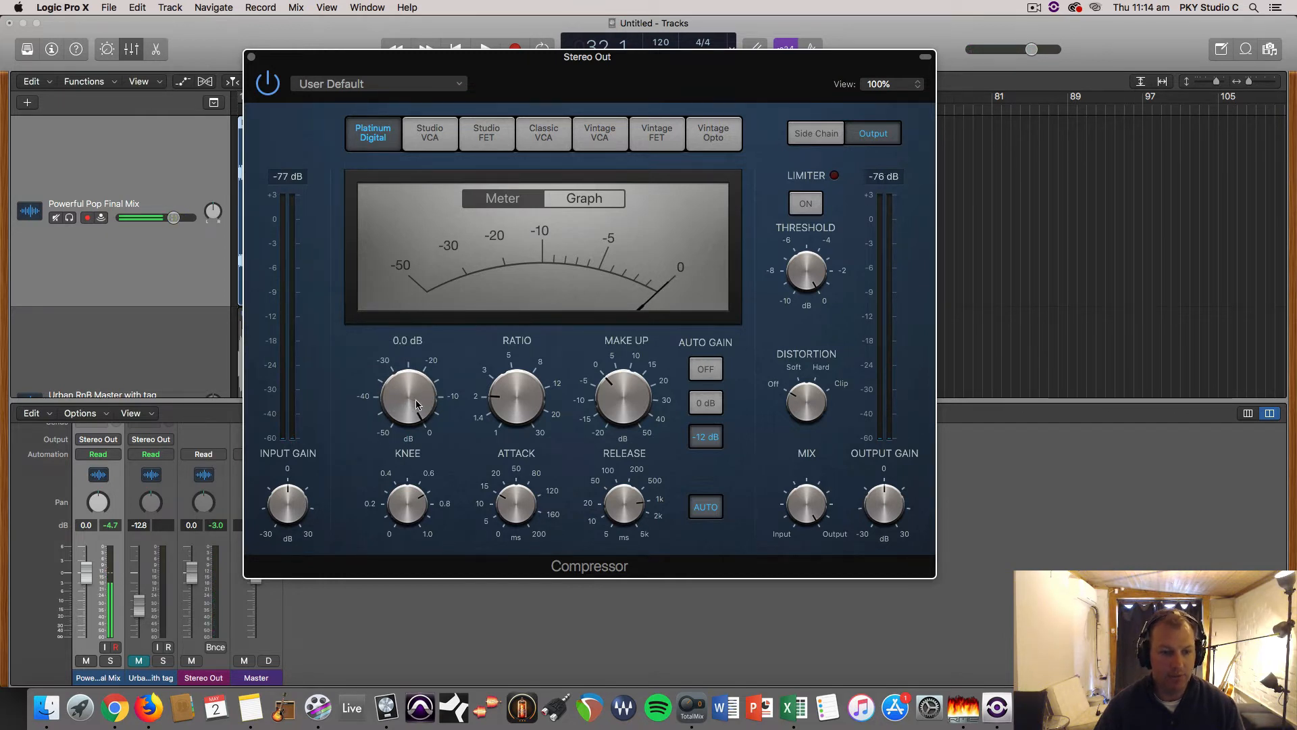
Step: During playback, set the compressor threshold just below -10 dB for light gain reduction and the ratio to 1.8:1
{"action": "key", "text": "space"}
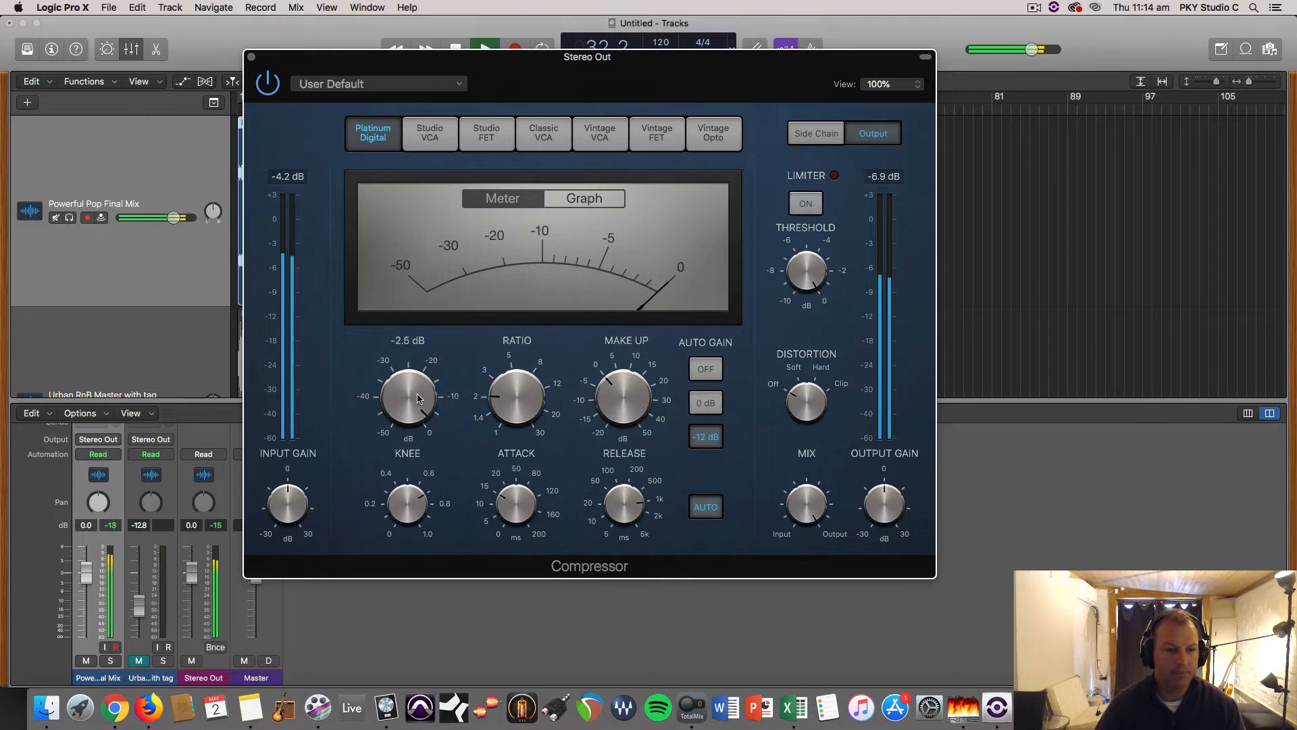
{"action": "left_click_drag", "start_coordinate": [424, 391], "coordinate": [409, 439]}
{"action": "left_click_drag", "start_coordinate": [408, 439], "coordinate": [408, 425]}
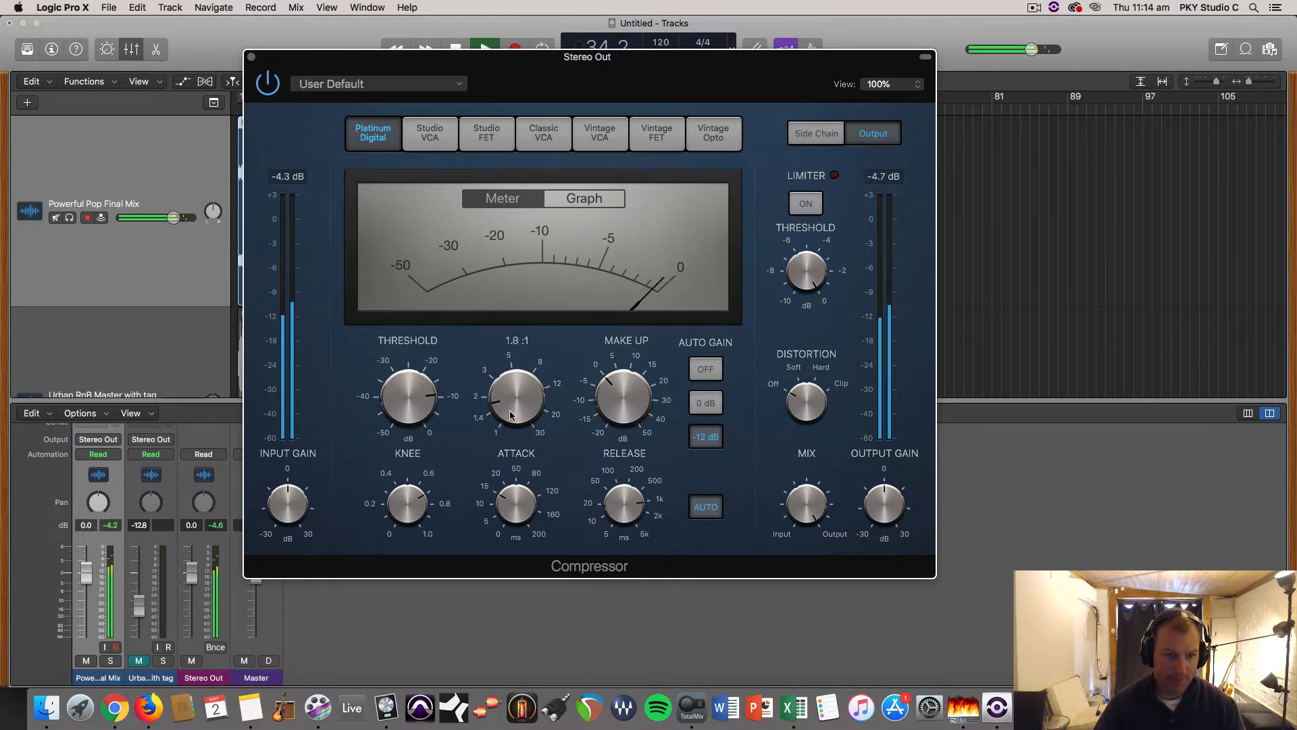
{"action": "key", "text": "space"}
{"action": "left_click_drag", "start_coordinate": [510, 420], "coordinate": [515, 406]}
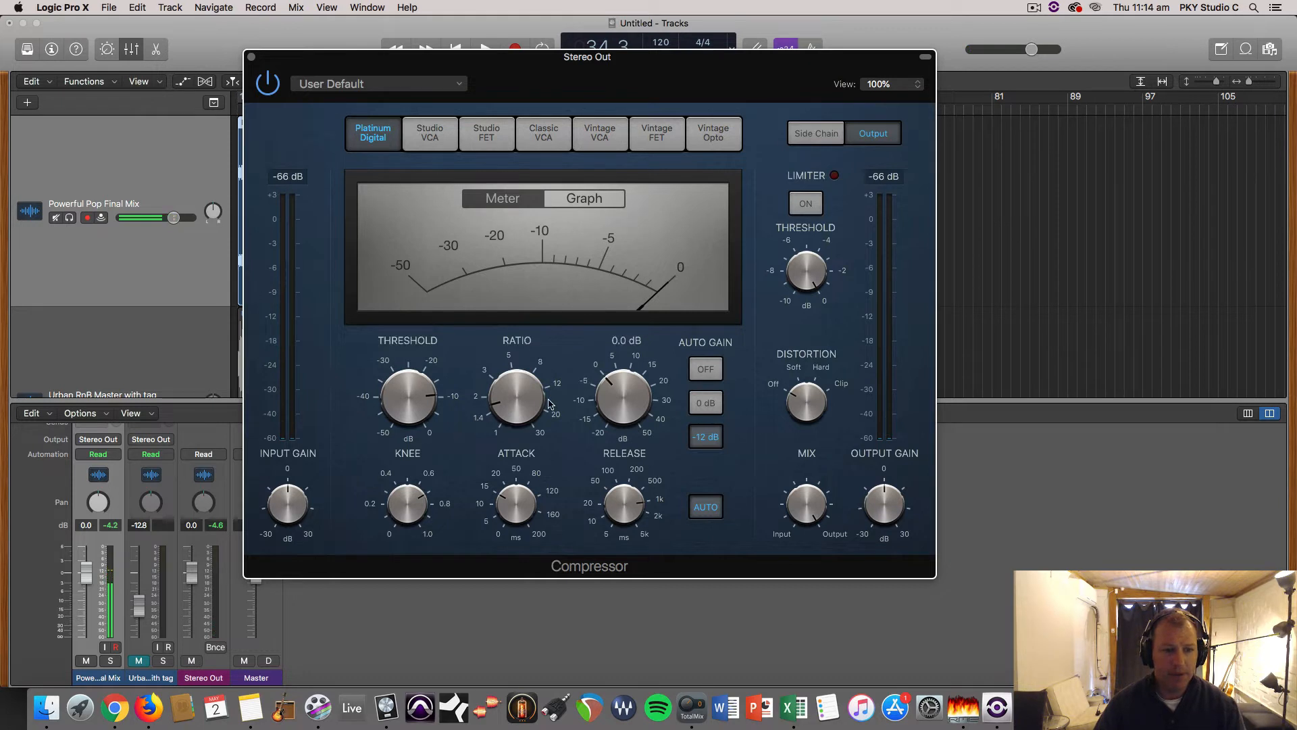
Step: Set the compressor's knee to about 0.8 and its attack to 50 ms
{"action": "left_click_drag", "start_coordinate": [421, 495], "coordinate": [414, 503]}
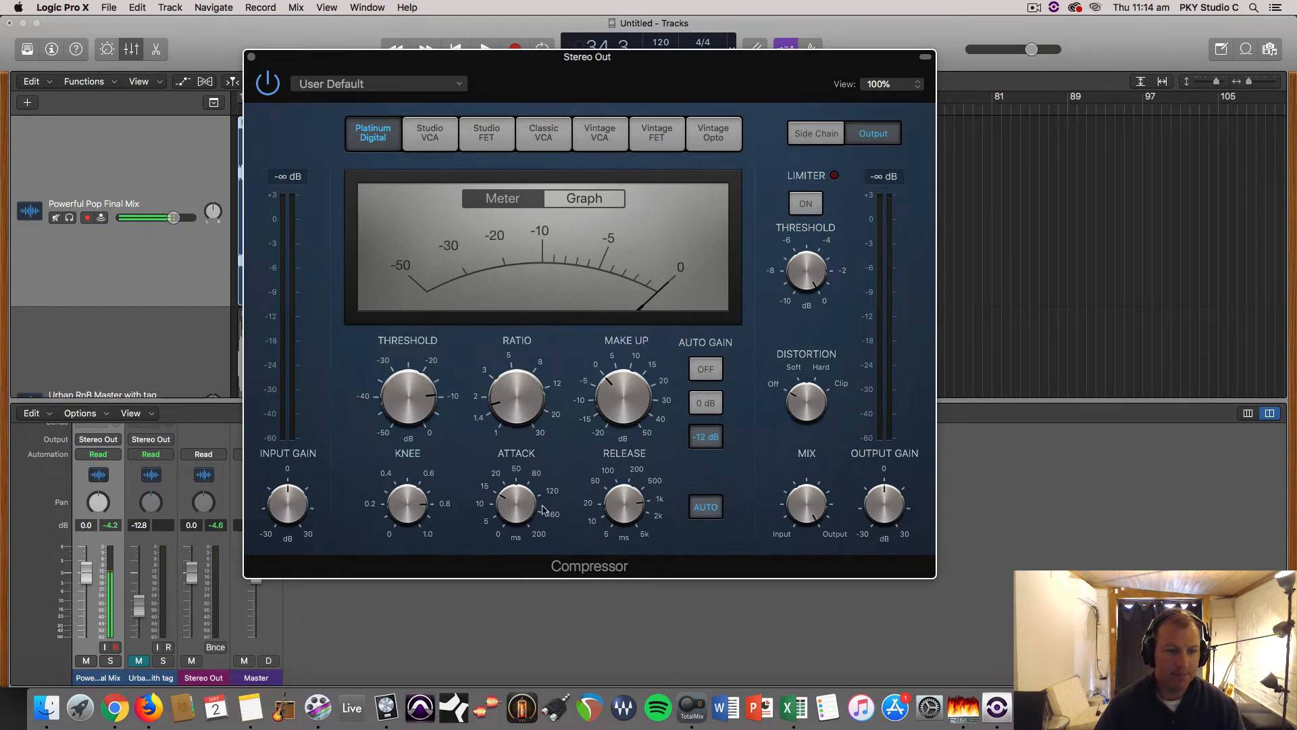
{"action": "mouse_move", "coordinate": [540, 506]}
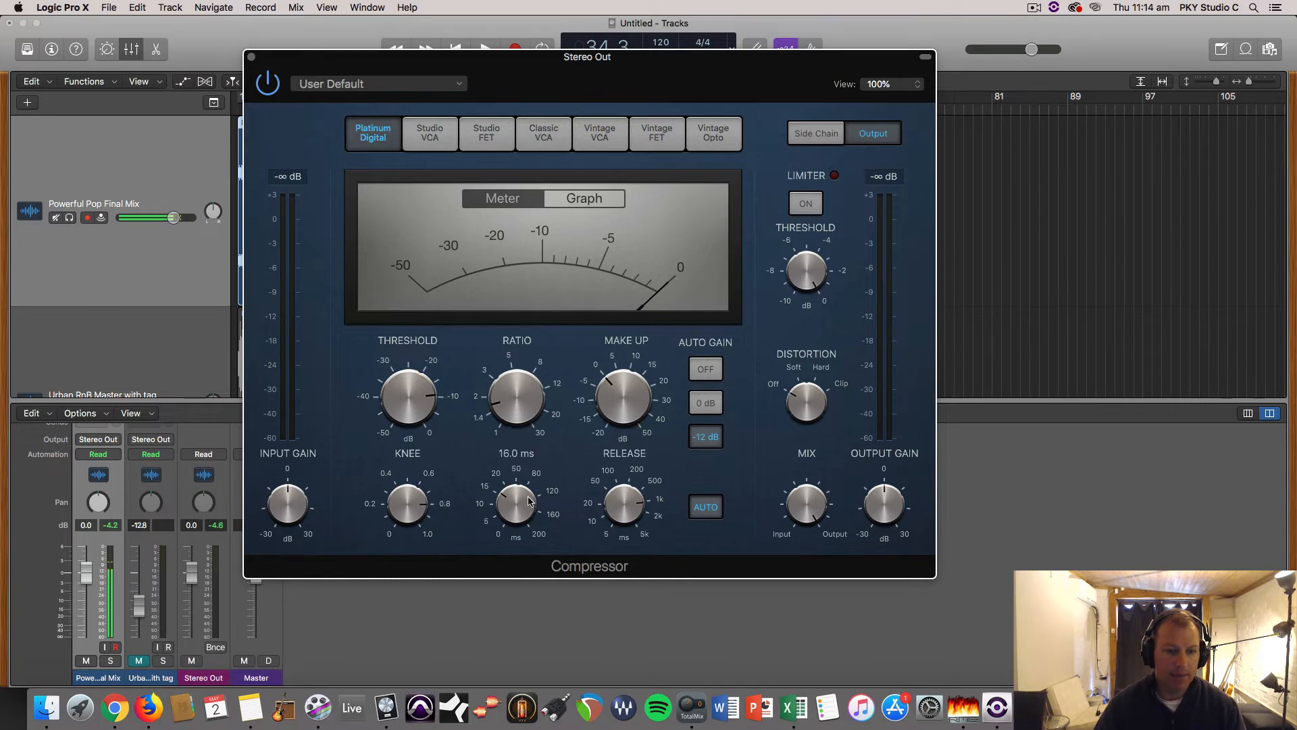
{"action": "left_click_drag", "start_coordinate": [529, 494], "coordinate": [529, 480]}
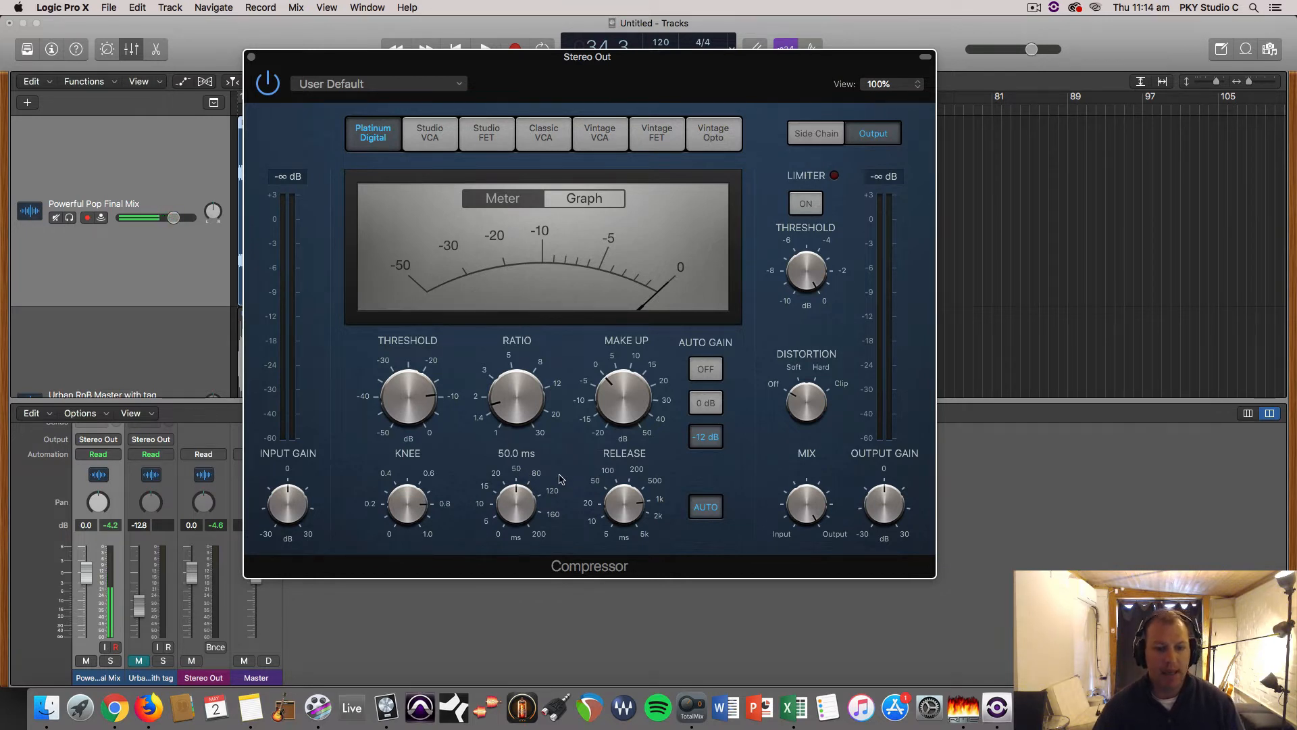
Step: With the mix playing, set the compressor's make-up gain to 3.0 dB and lower its threshold slightly
{"action": "key", "text": "space"}
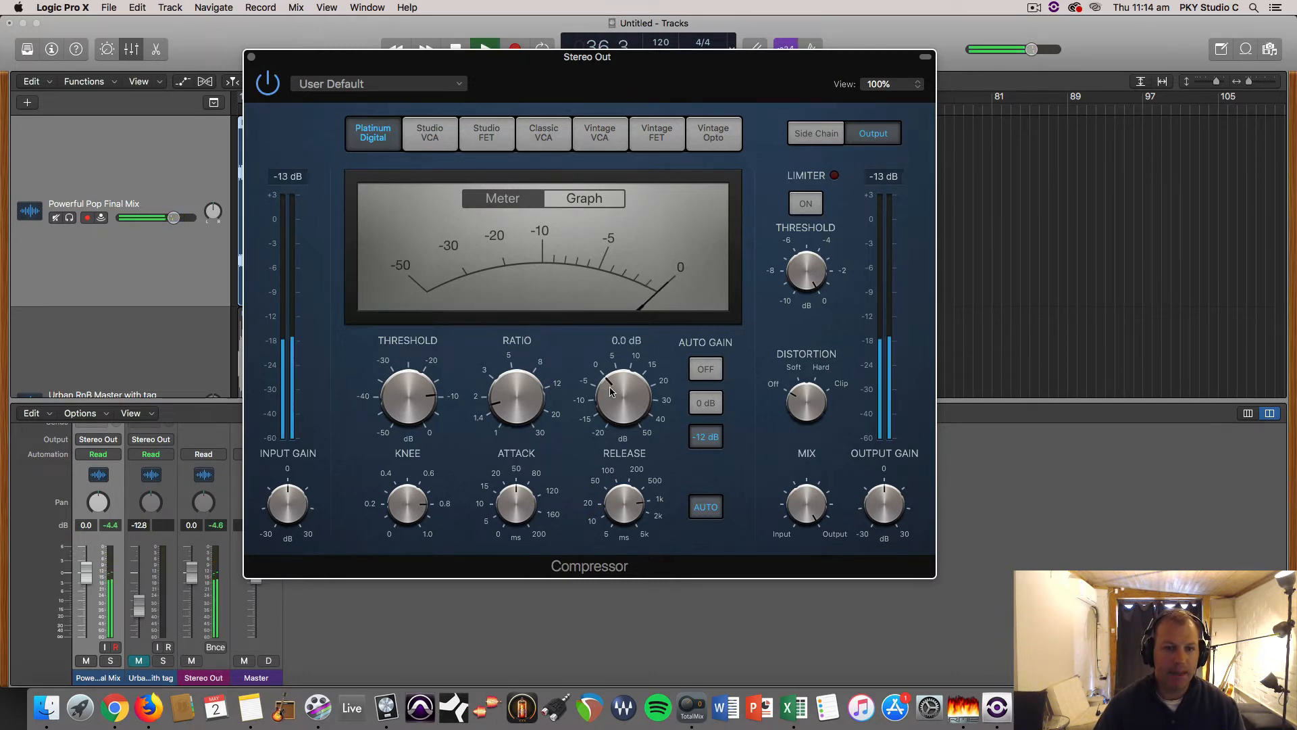
{"action": "left_click_drag", "start_coordinate": [608, 387], "coordinate": [615, 382]}
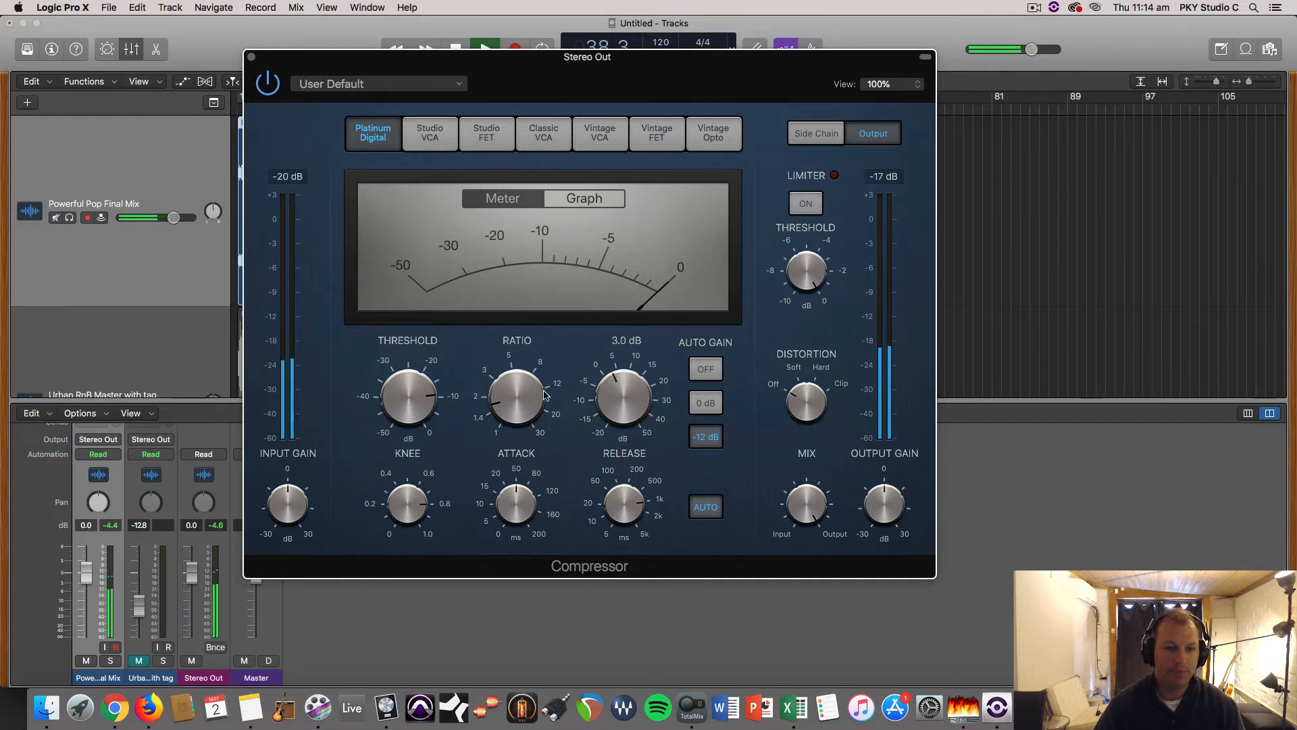
{"action": "left_click_drag", "start_coordinate": [396, 389], "coordinate": [396, 392]}
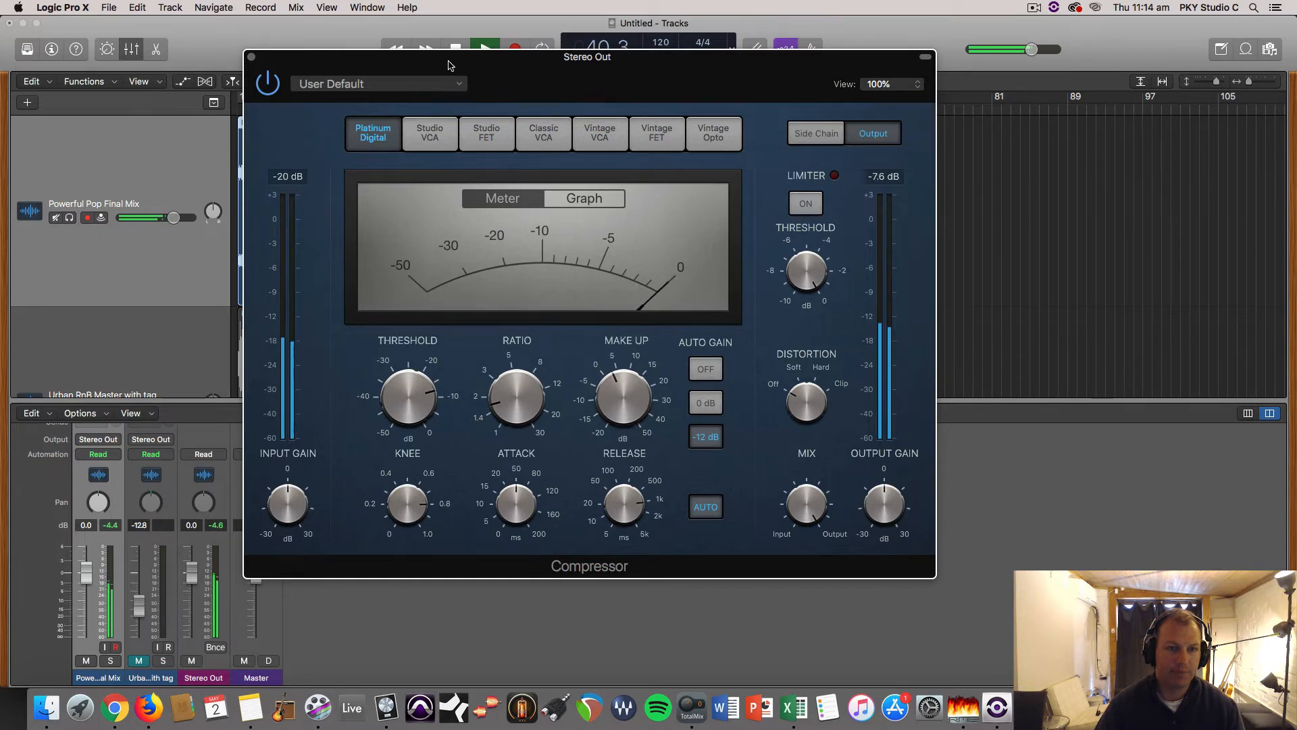
Step: Play the mix from around bar 21 to check the compression, then stop and hide the plug-in window
{"action": "left_click_drag", "start_coordinate": [452, 65], "coordinate": [475, 304]}
{"action": "left_click", "coordinate": [428, 108]}
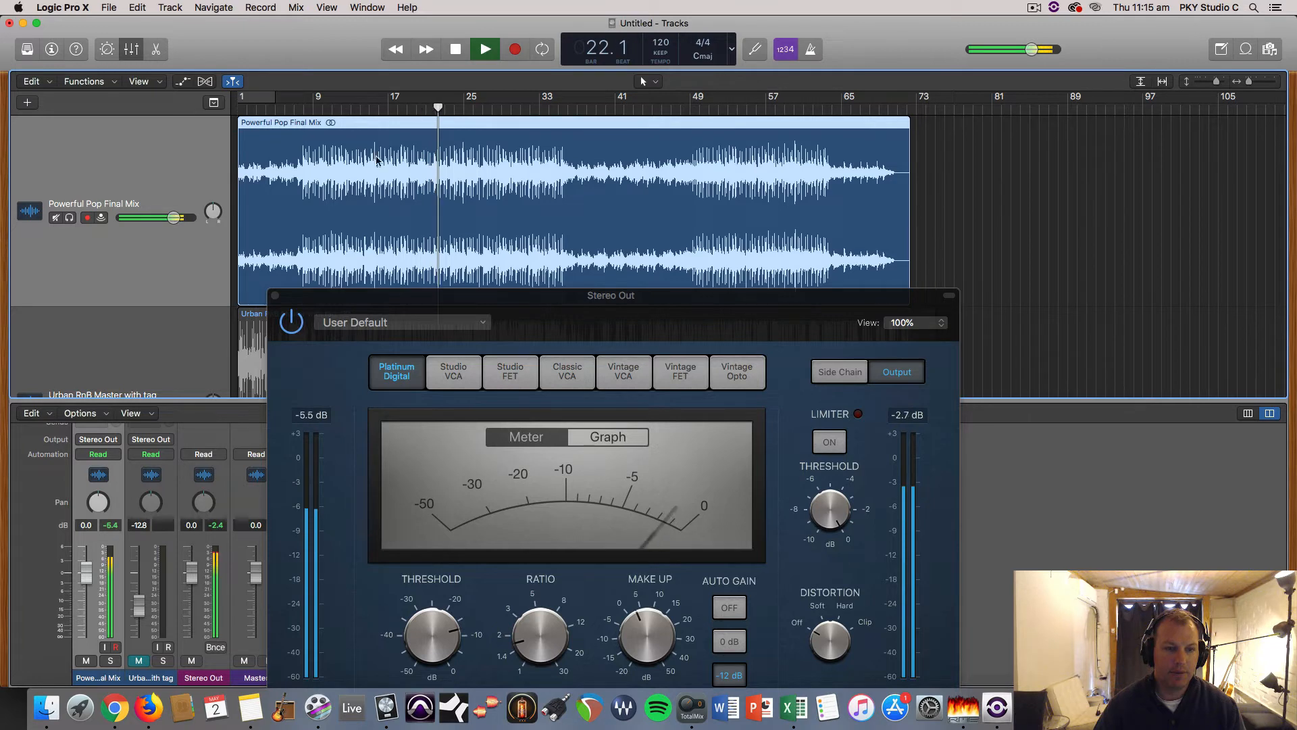
{"action": "key", "text": "space"}
{"action": "key", "text": "v"}
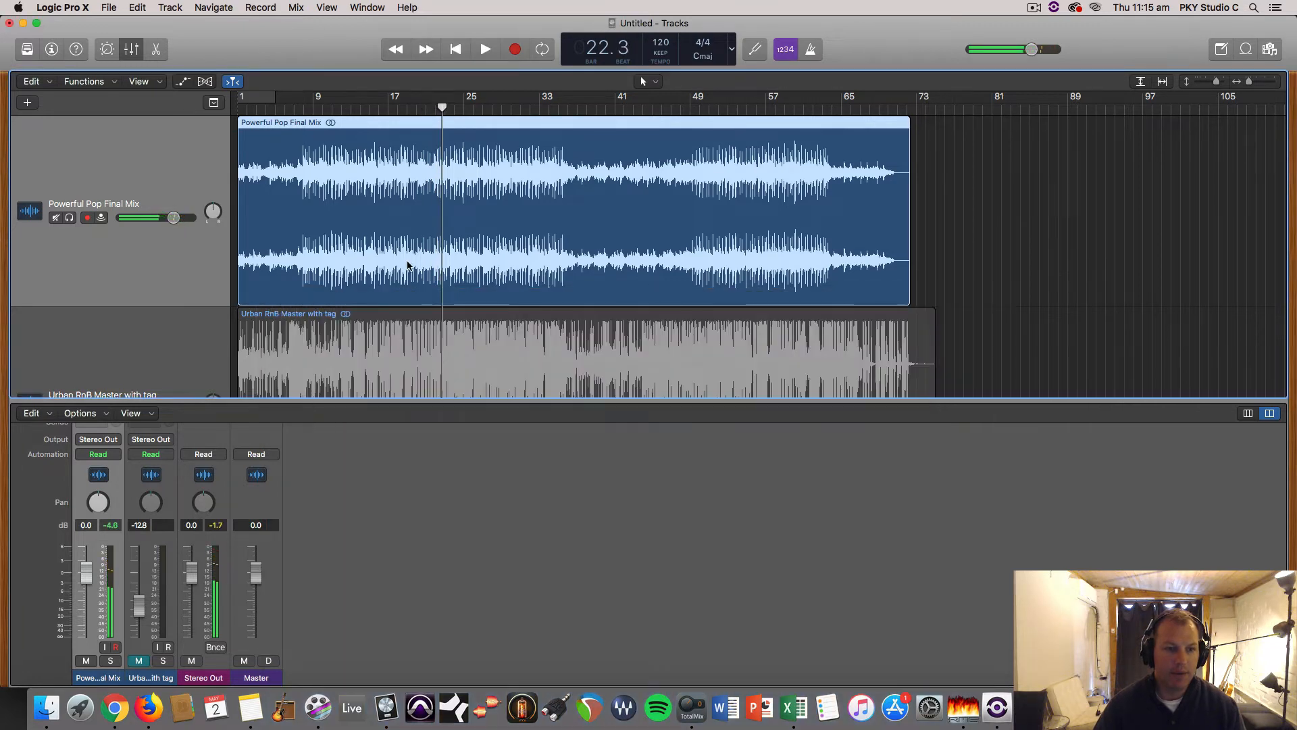
Step: Enable the Multipressor on the Stereo Out channel and open its settings
{"action": "left_click_drag", "start_coordinate": [231, 401], "coordinate": [255, 257]}
{"action": "left_click", "coordinate": [204, 365]}
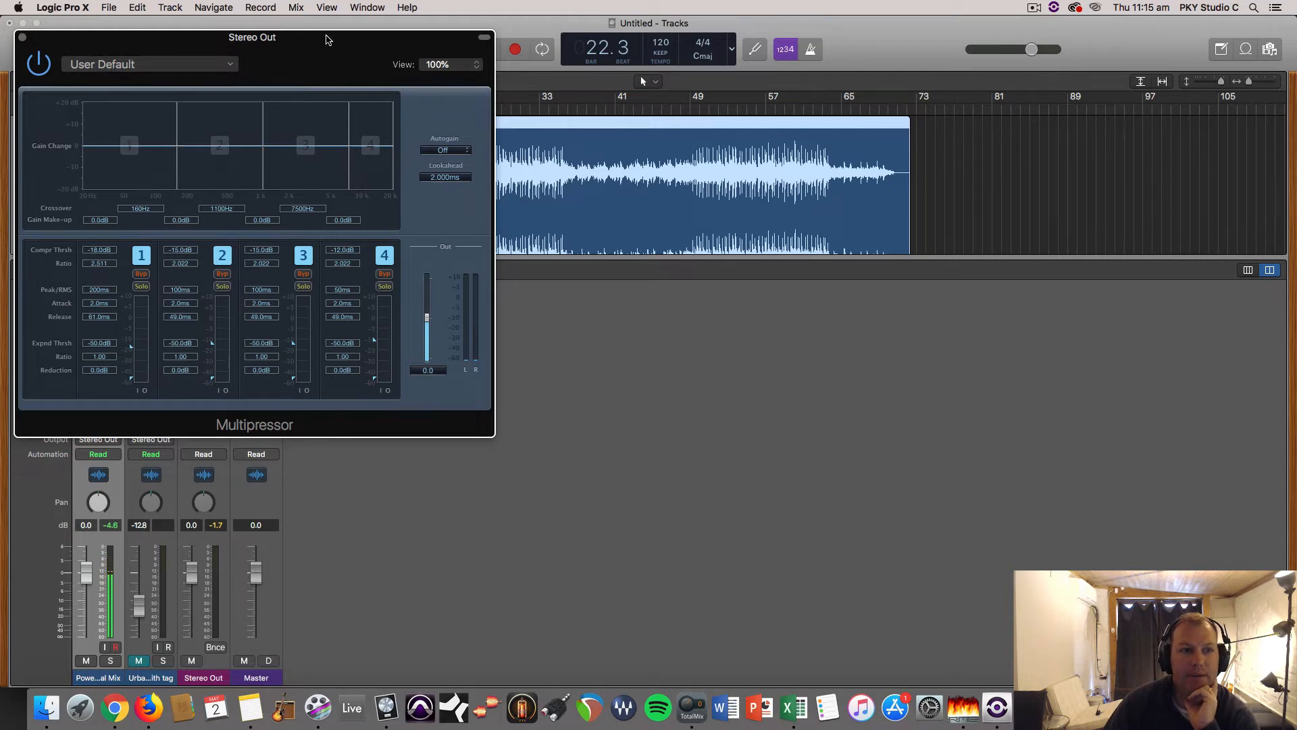
Step: Reorder the Stereo Out chain so the Multipressor sits ahead of the Compressor, then show only the Multipressor's settings
{"action": "left_click_drag", "start_coordinate": [327, 38], "coordinate": [709, 201]}
{"action": "mouse_move", "coordinate": [206, 366]}
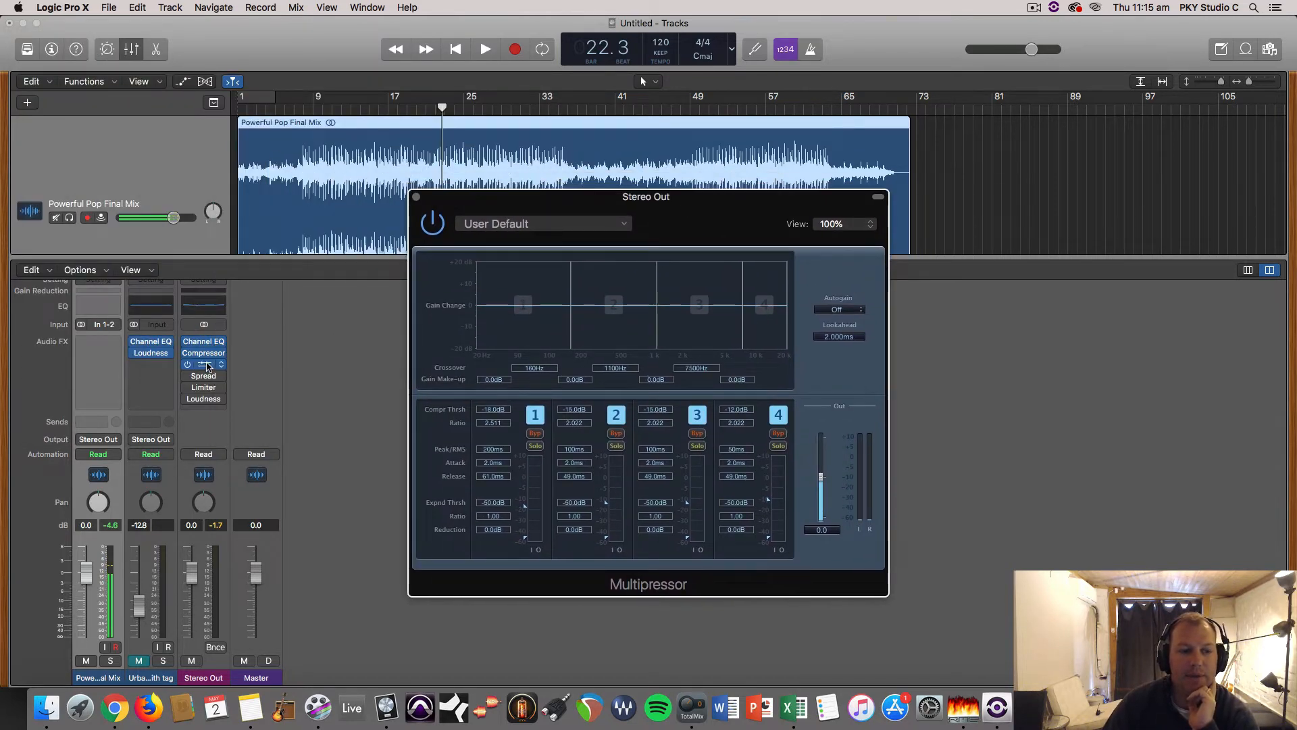
{"action": "left_click_drag", "start_coordinate": [206, 366], "coordinate": [206, 360]}
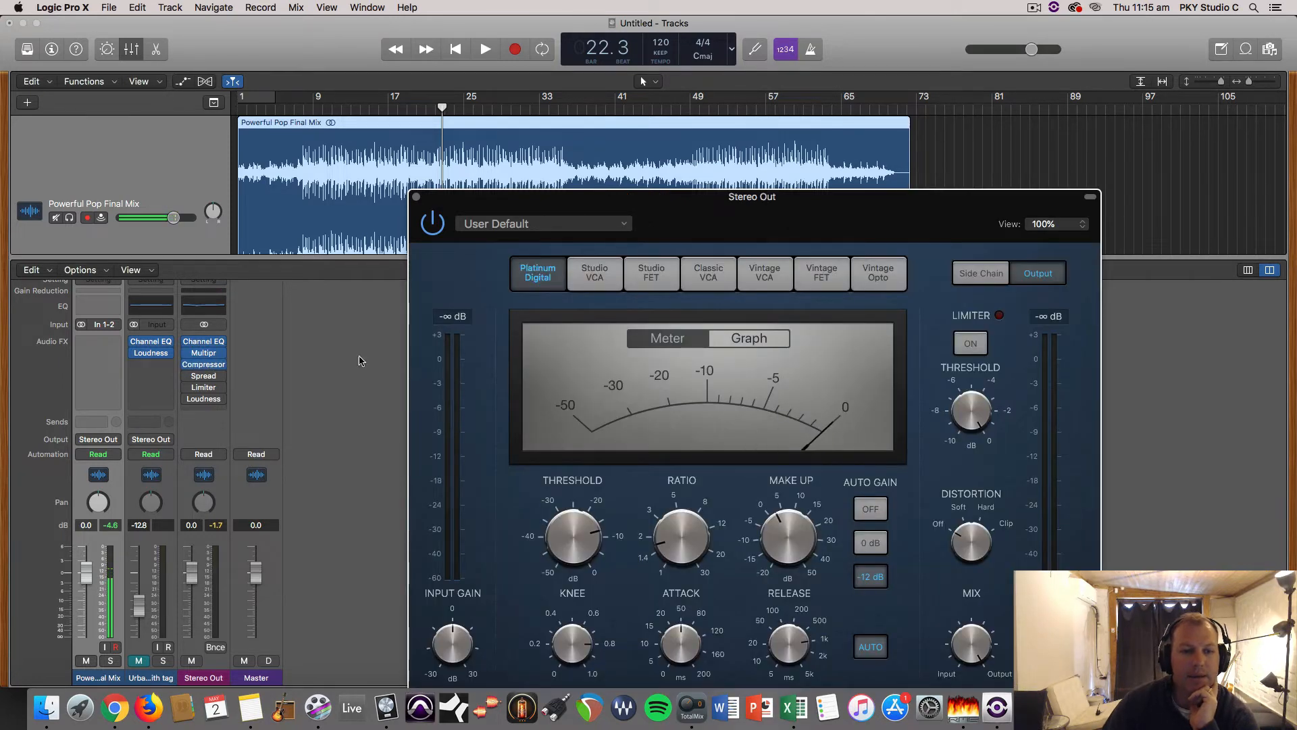
{"action": "left_click", "coordinate": [206, 357]}
{"action": "left_click_drag", "start_coordinate": [568, 204], "coordinate": [566, 205]}
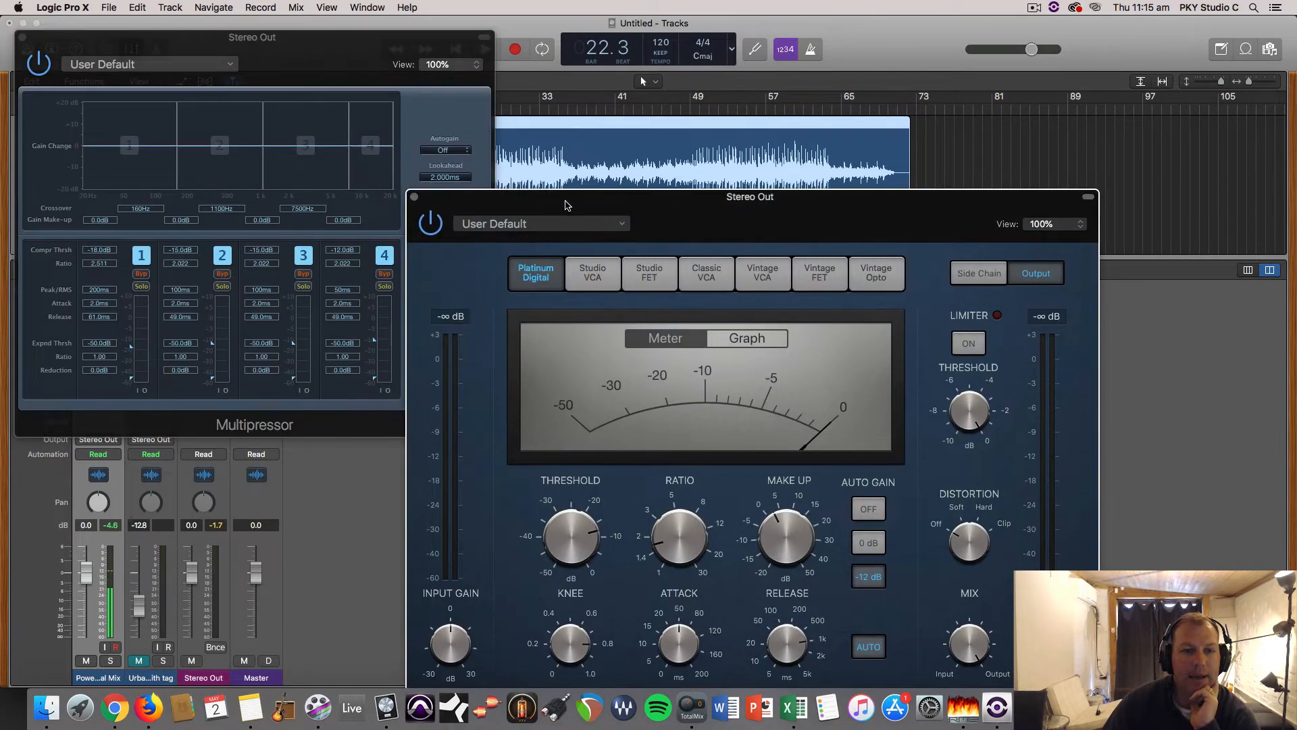
{"action": "left_click", "coordinate": [414, 197]}
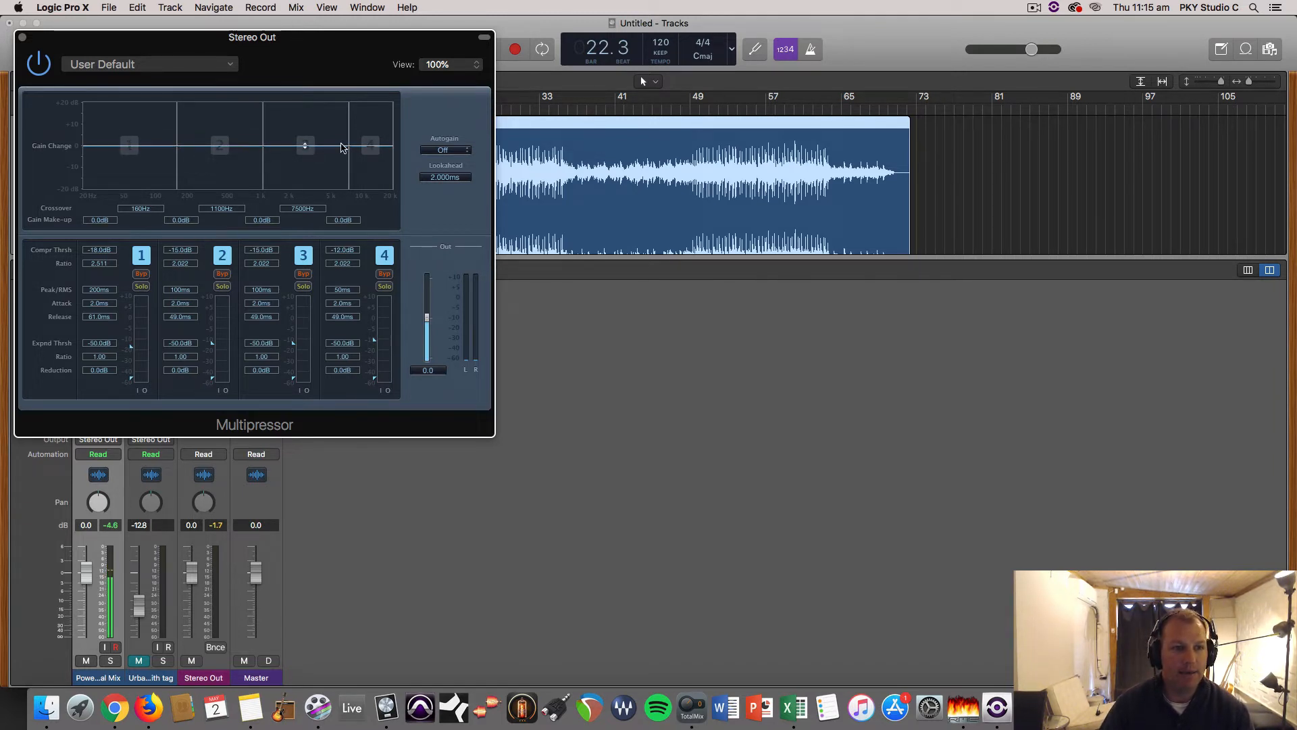
Step: Load the saved preset Nats Multi Mastering.pst into the Multipressor
{"action": "left_click", "coordinate": [145, 69]}
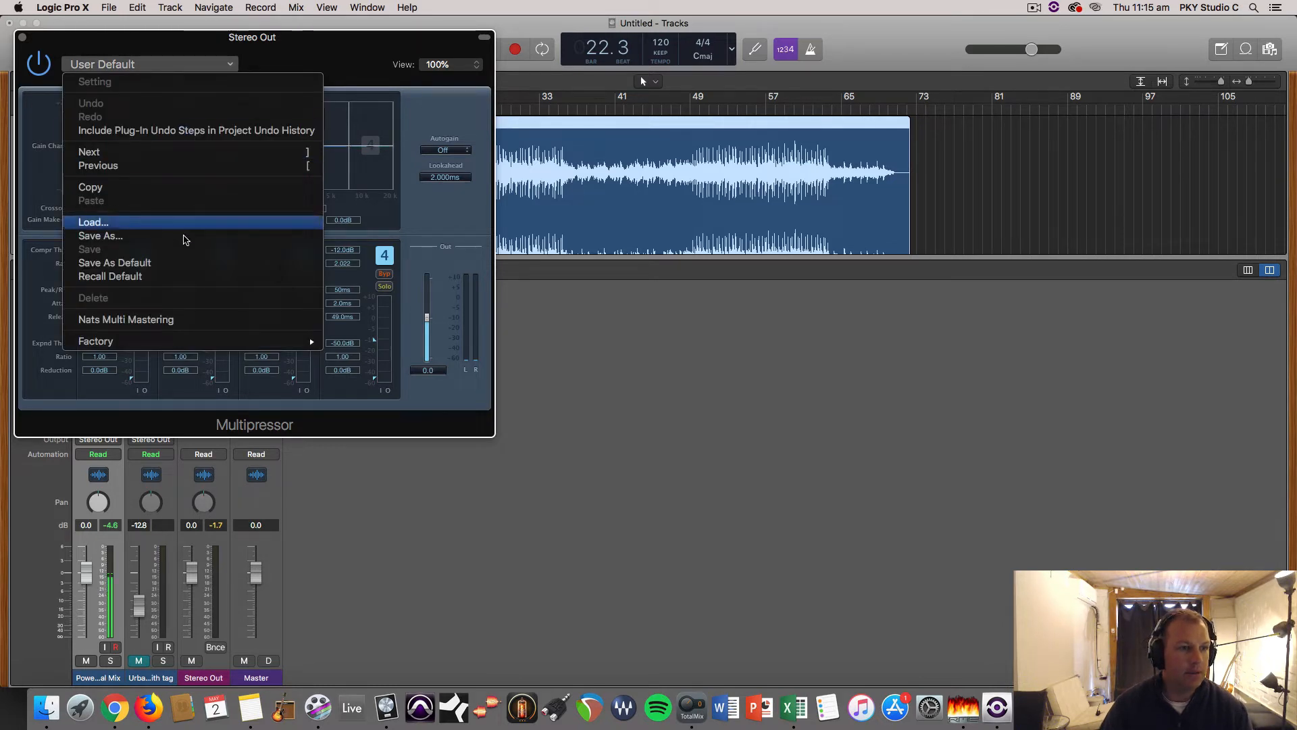
{"action": "mouse_move", "coordinate": [210, 346]}
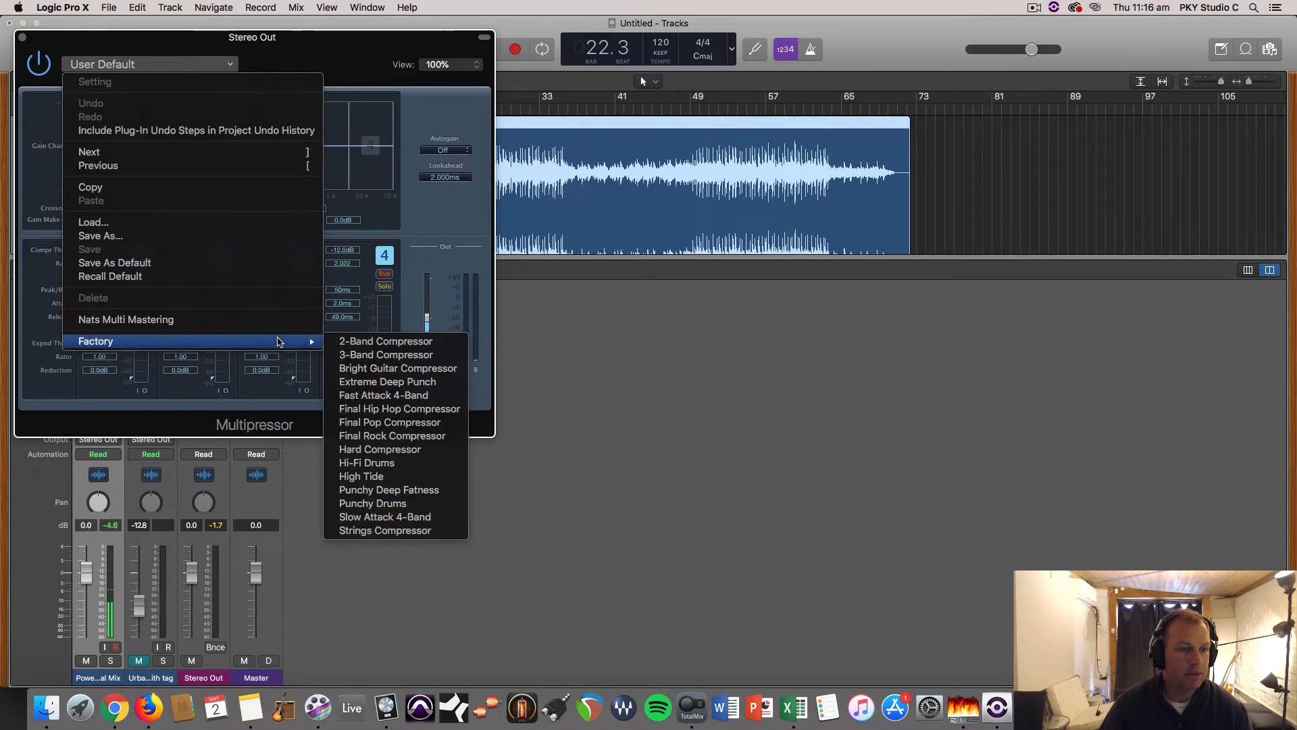
{"action": "left_click", "coordinate": [217, 222]}
{"action": "left_click", "coordinate": [550, 160]}
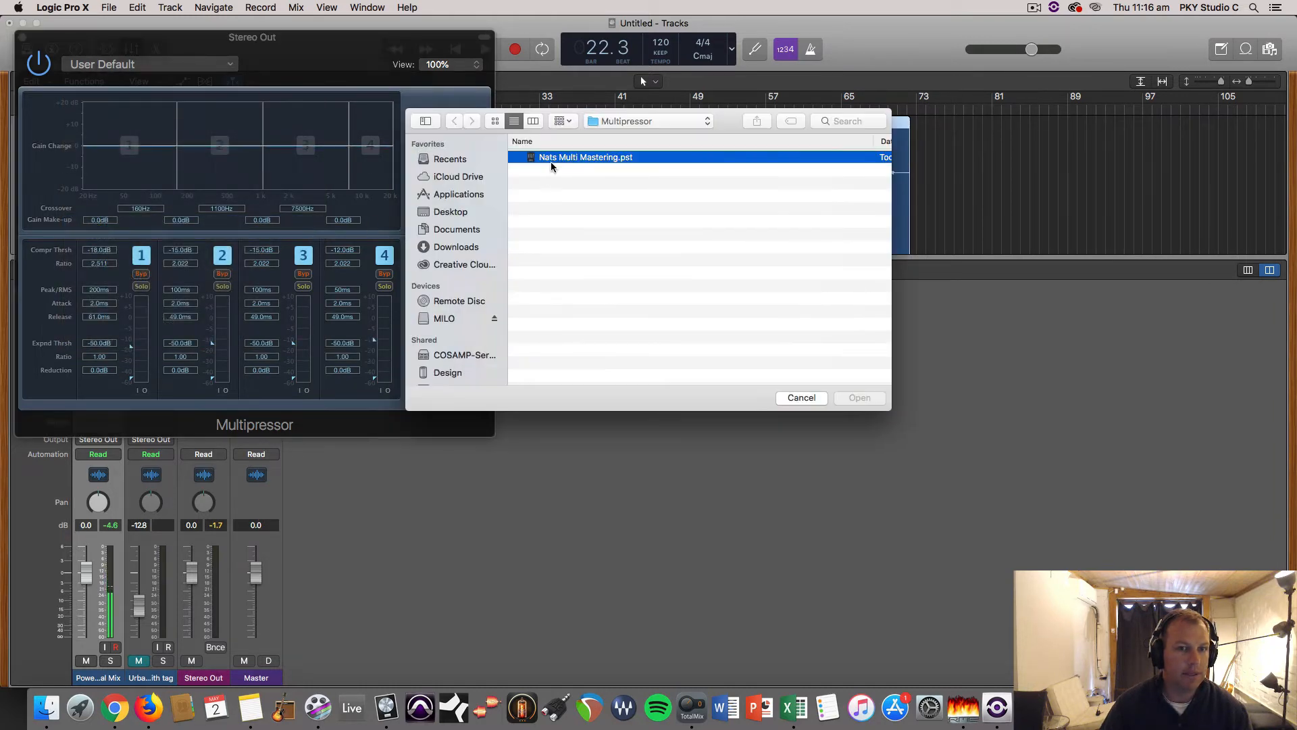
{"action": "left_click", "coordinate": [853, 402]}
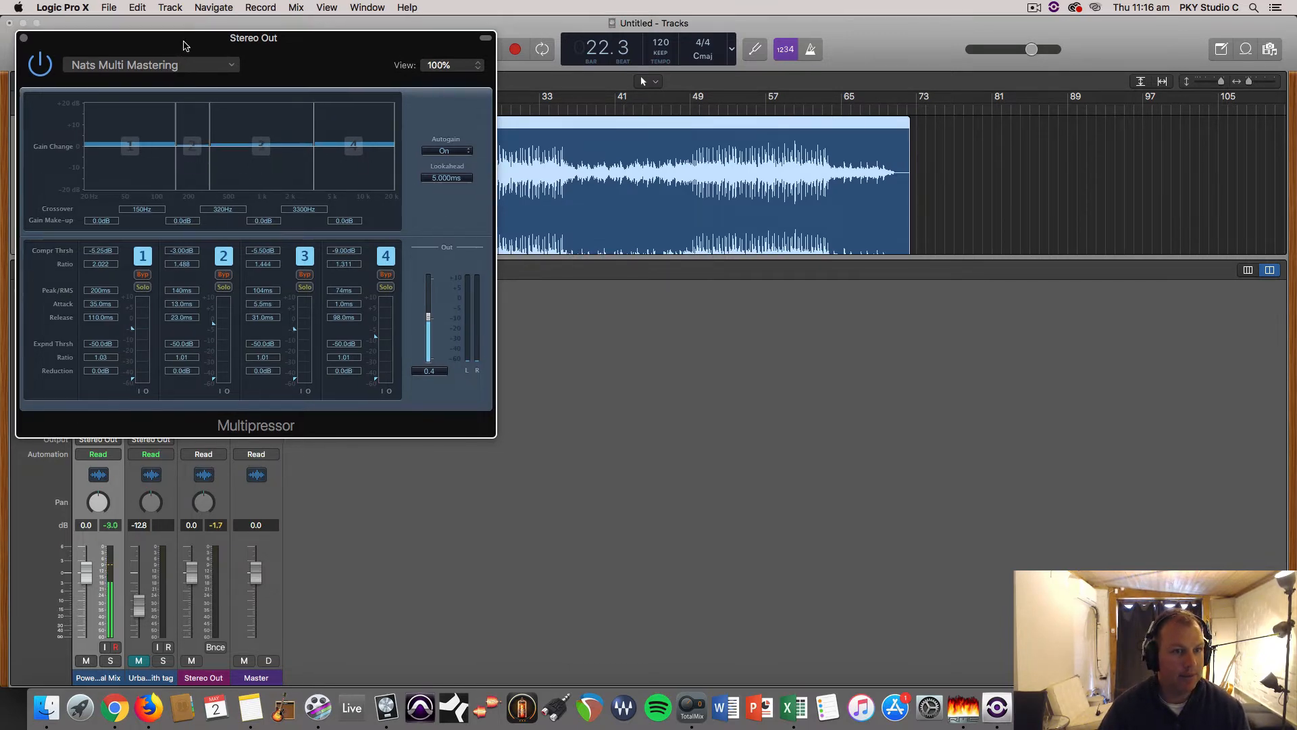
Step: Audition the mix from bar 16 with the Multipressor on and bypassed, then stop playback and hide its settings
{"action": "left_click_drag", "start_coordinate": [178, 49], "coordinate": [741, 189]}
{"action": "left_click", "coordinate": [380, 108]}
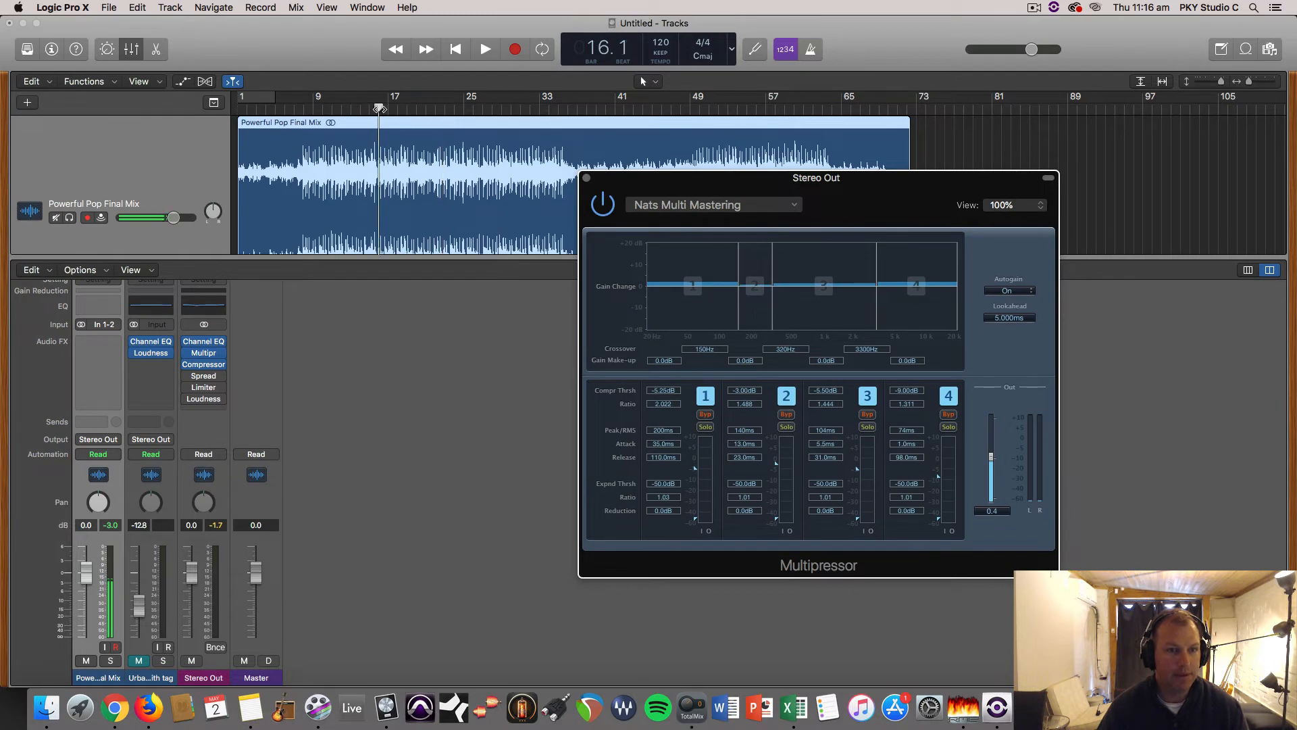
{"action": "key", "text": "space"}
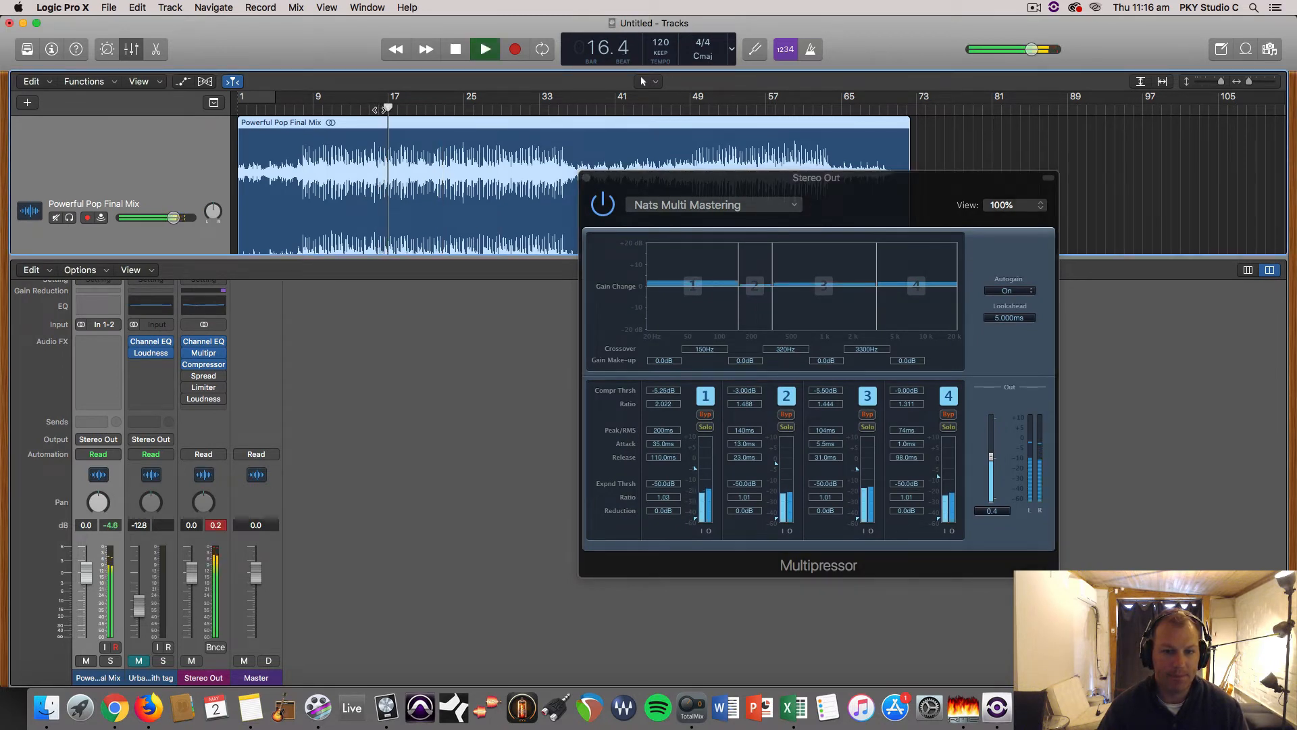
{"action": "left_click", "coordinate": [611, 210]}
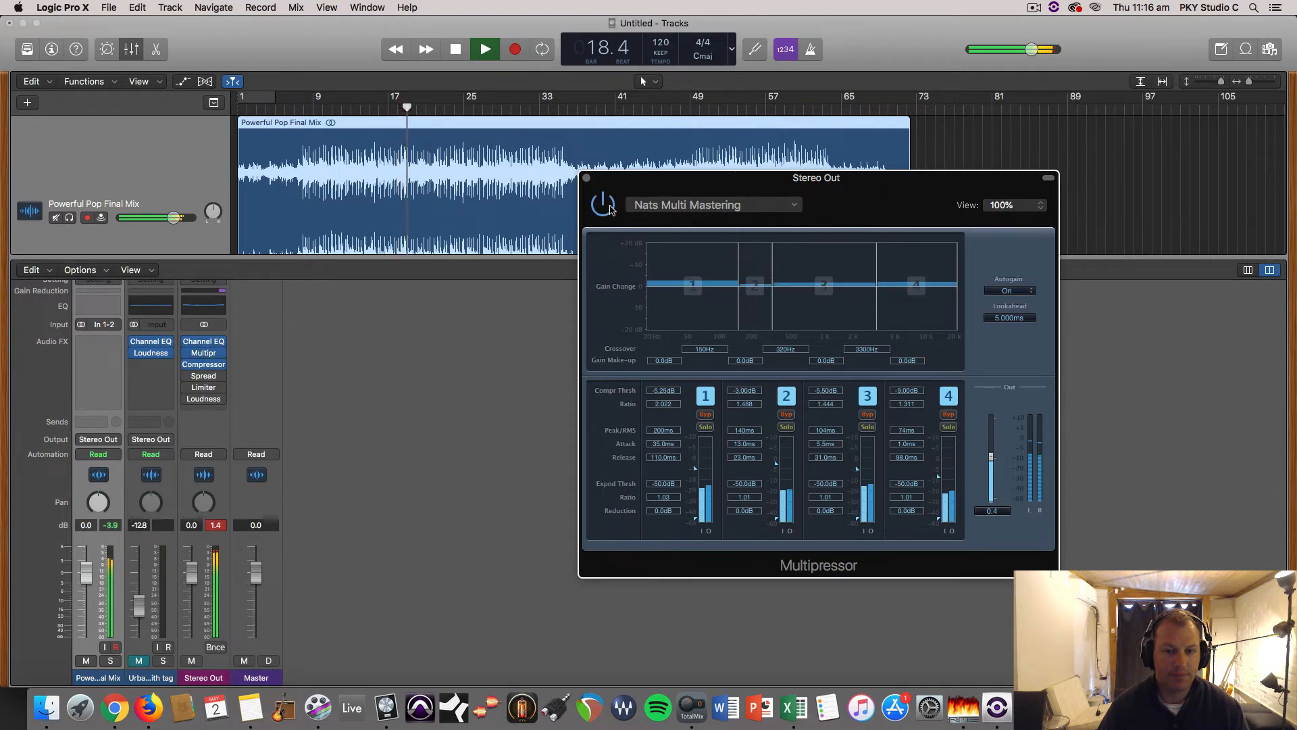
{"action": "key", "text": "space"}
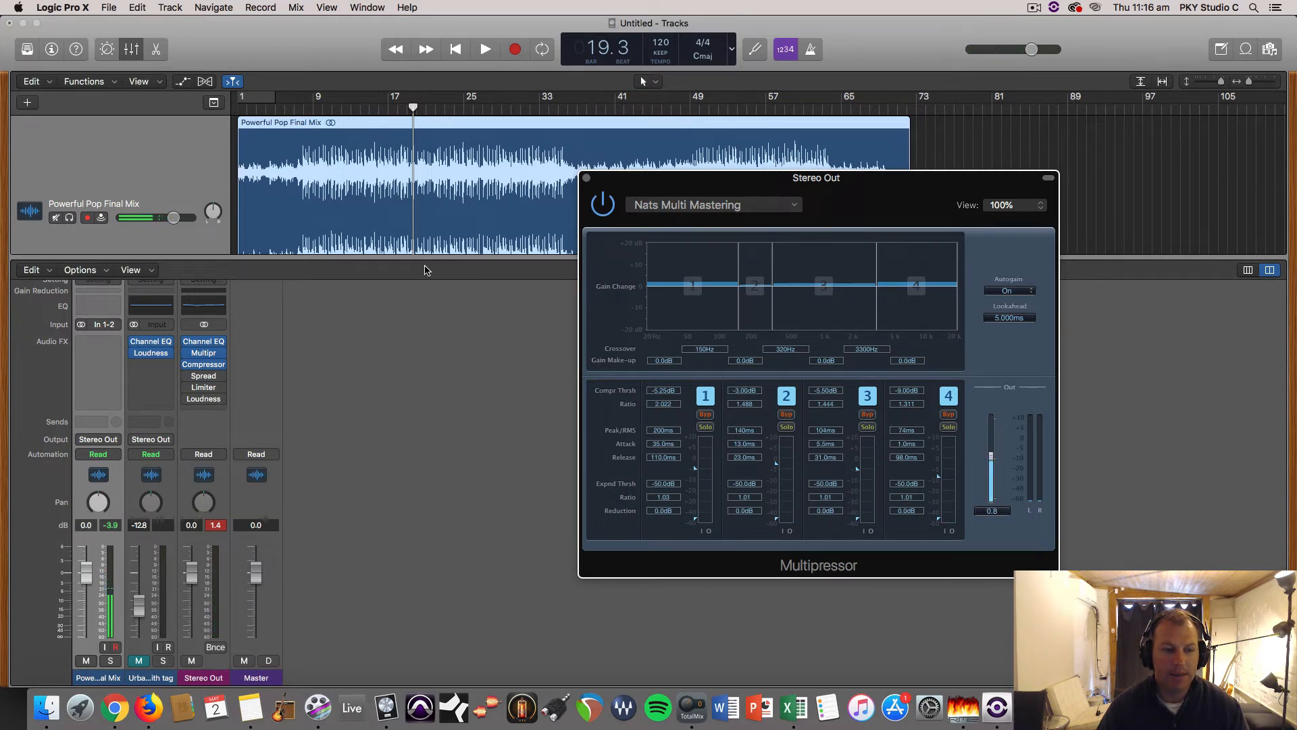
{"action": "key", "text": "space"}
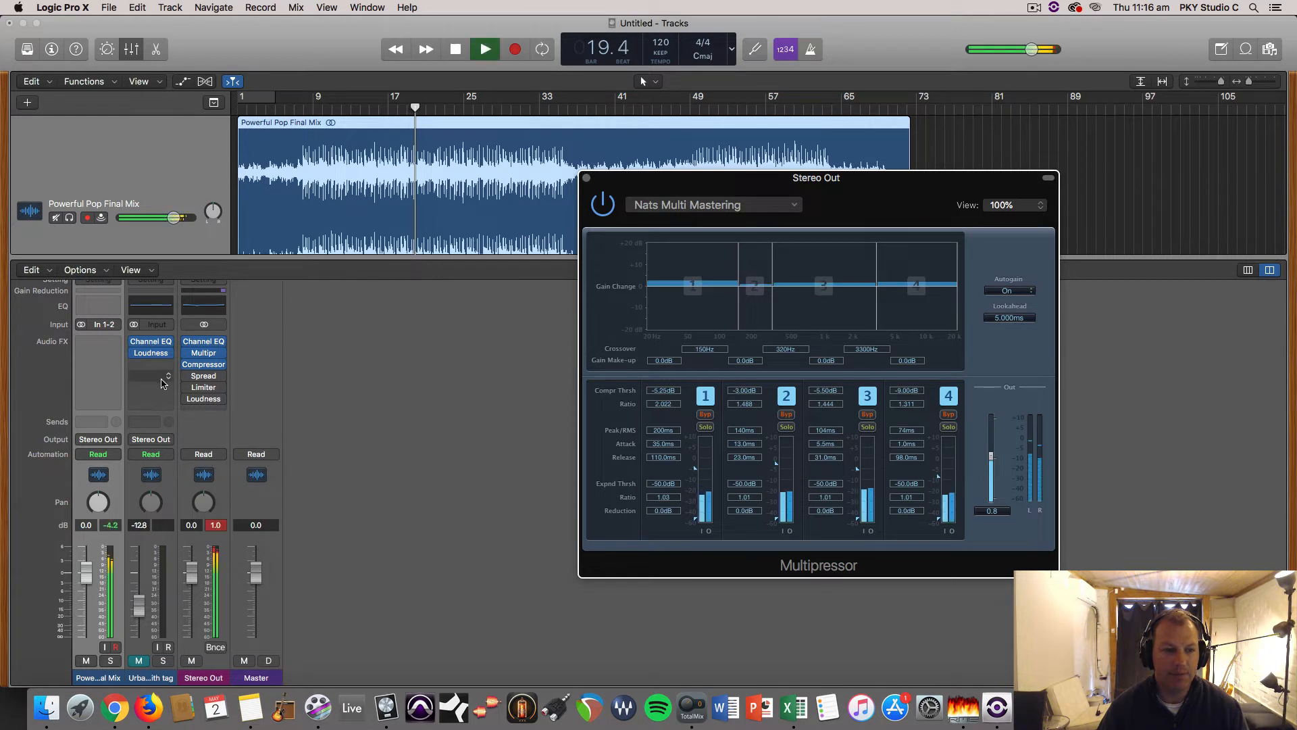
{"action": "key", "text": "space"}
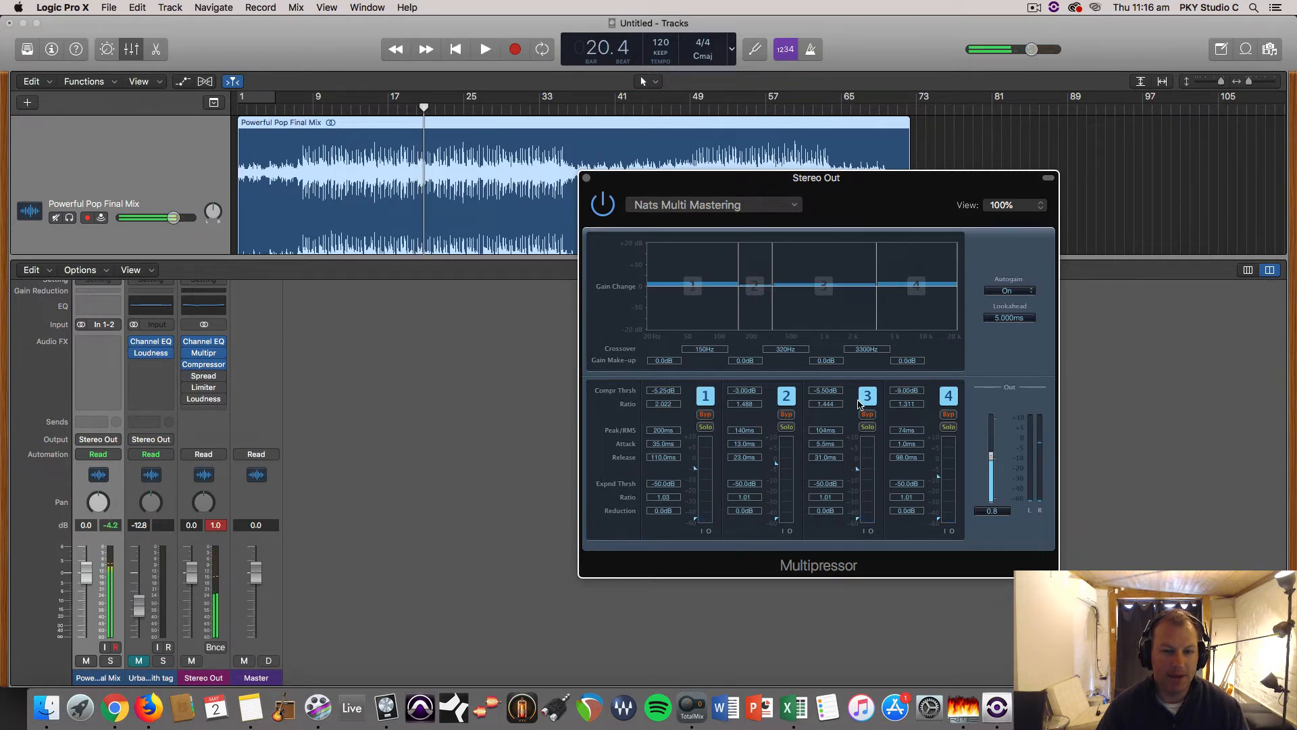
{"action": "left_click", "coordinate": [587, 178]}
Step: Enable the Stereo Spread on the Stereo Out channel and load its Light HF Spread preset
{"action": "left_click", "coordinate": [212, 377]}
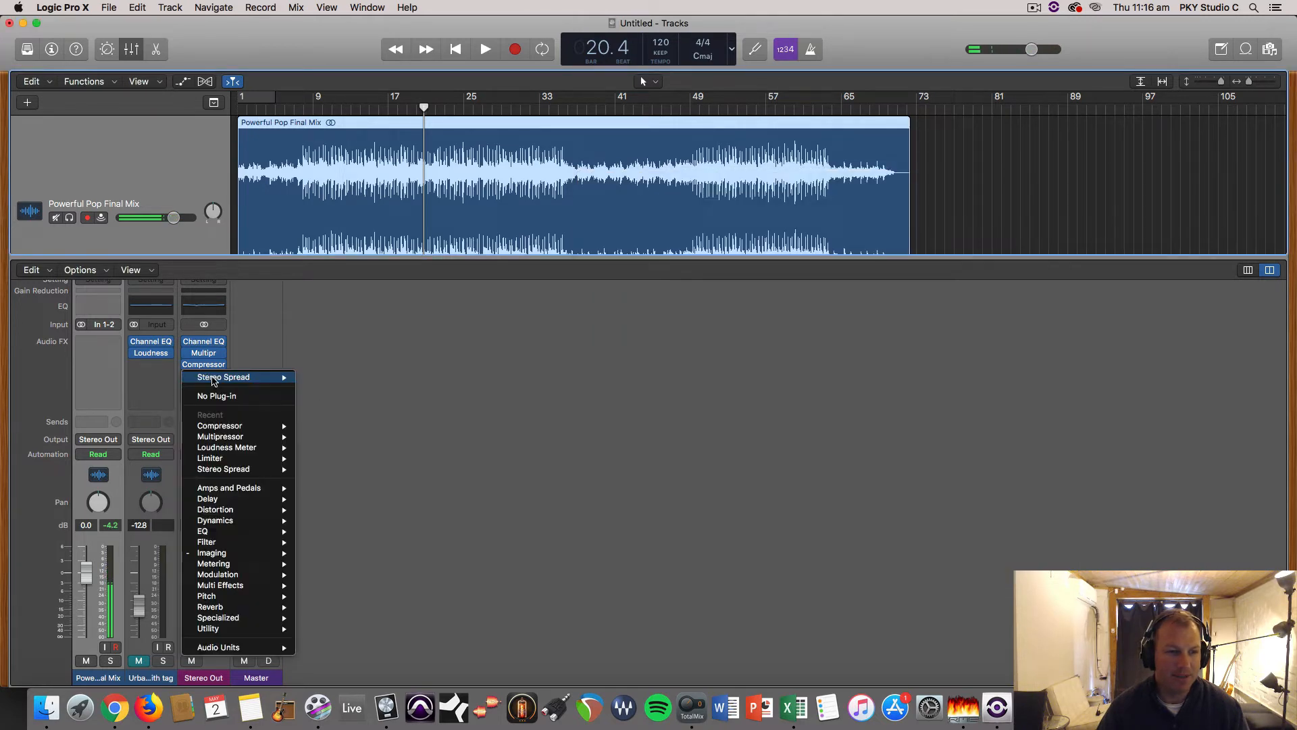
{"action": "left_click", "coordinate": [312, 336]}
{"action": "left_click", "coordinate": [191, 378]}
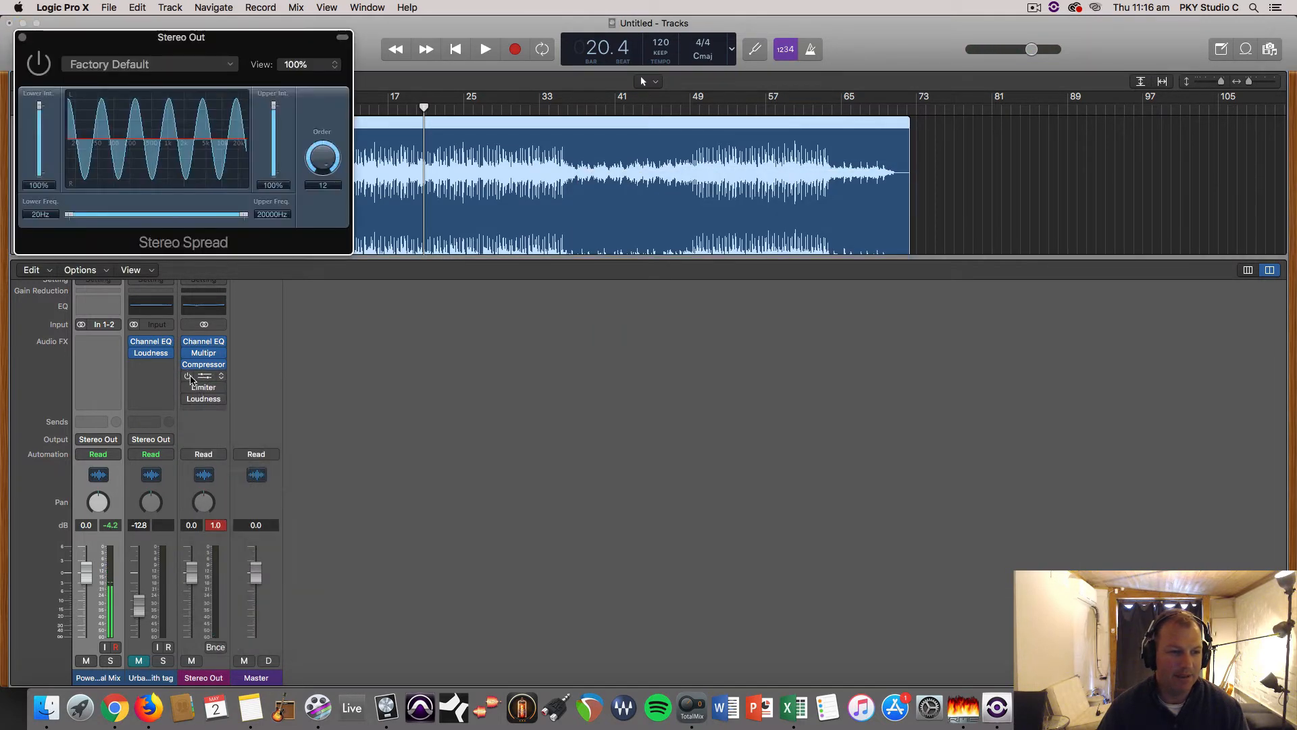
{"action": "left_click", "coordinate": [200, 377]}
{"action": "left_click", "coordinate": [199, 377]}
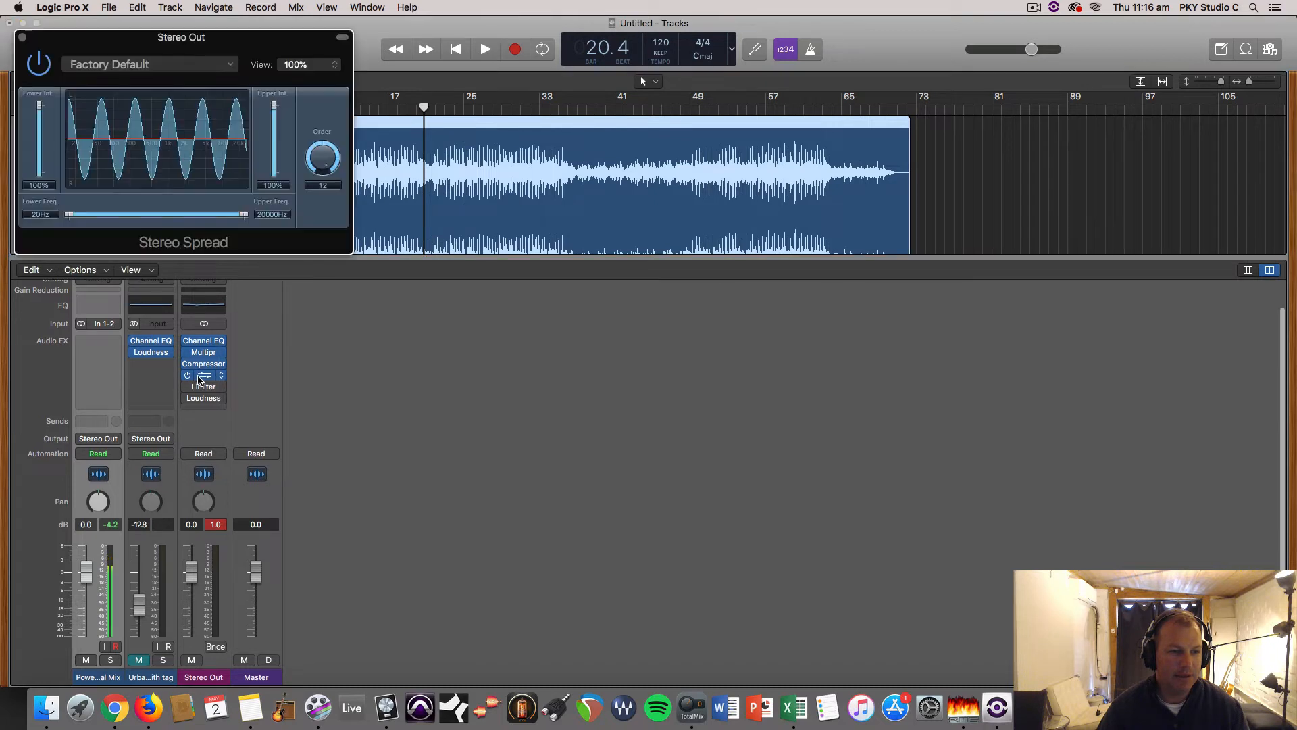
{"action": "left_click", "coordinate": [169, 65]}
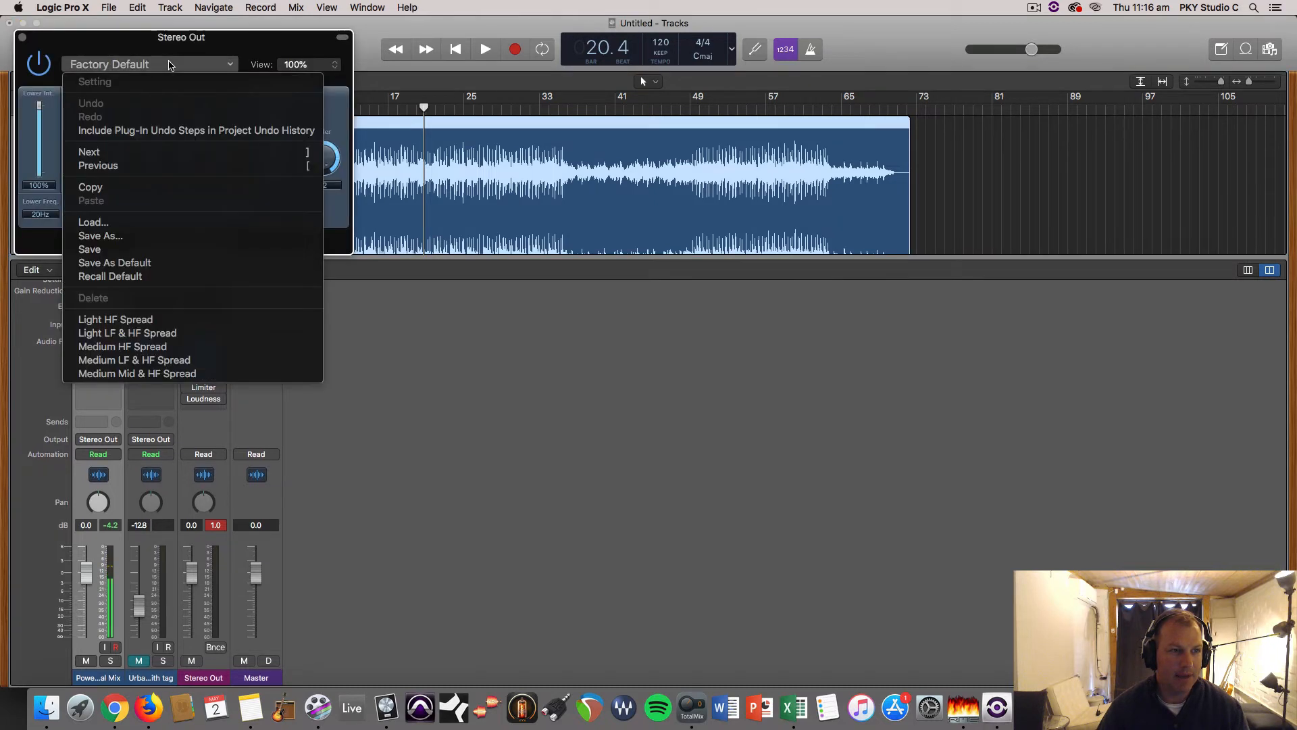
{"action": "left_click", "coordinate": [206, 320]}
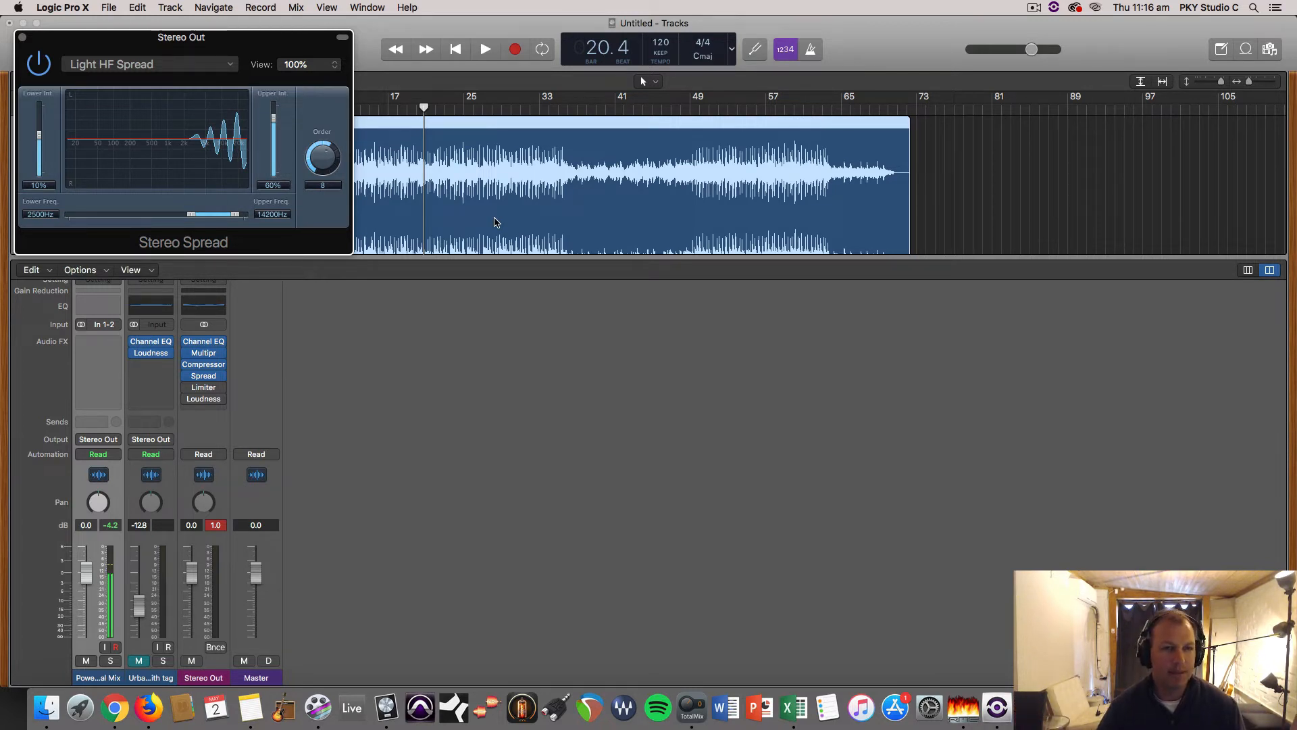
{"action": "left_click", "coordinate": [175, 67]}
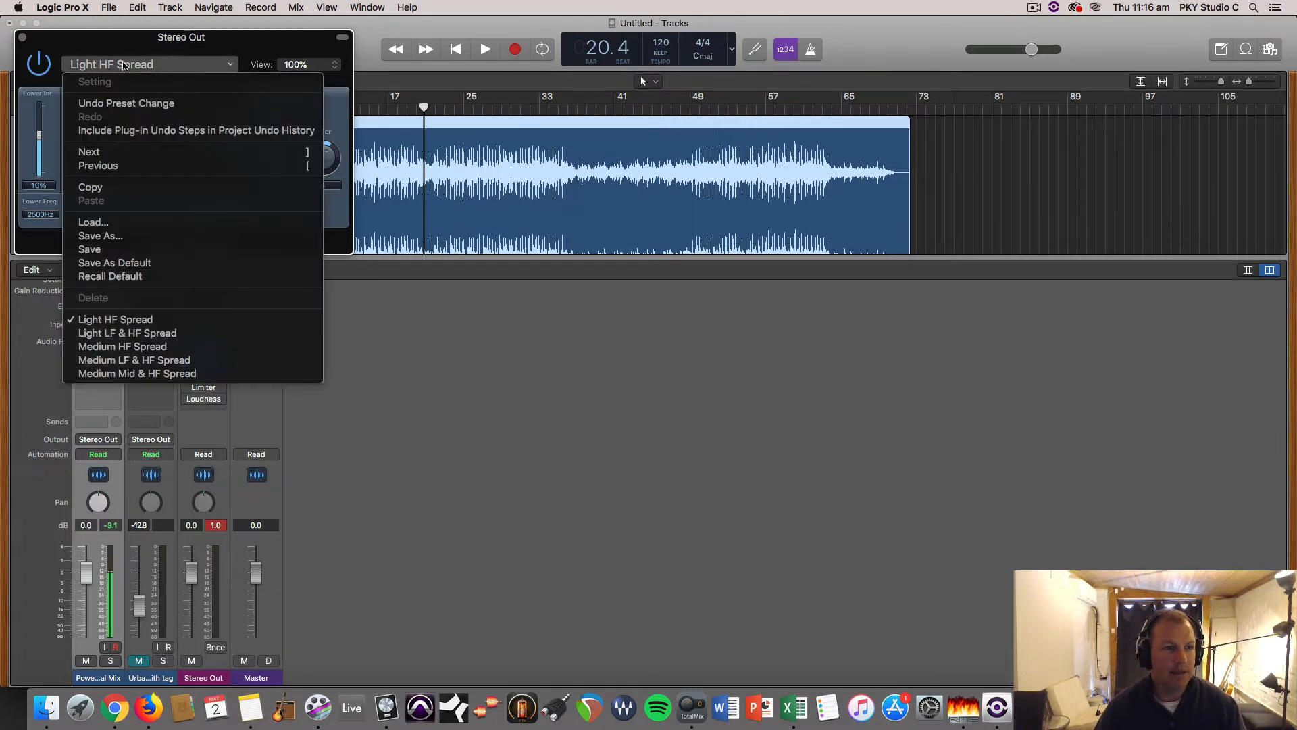
{"action": "left_click", "coordinate": [533, 397]}
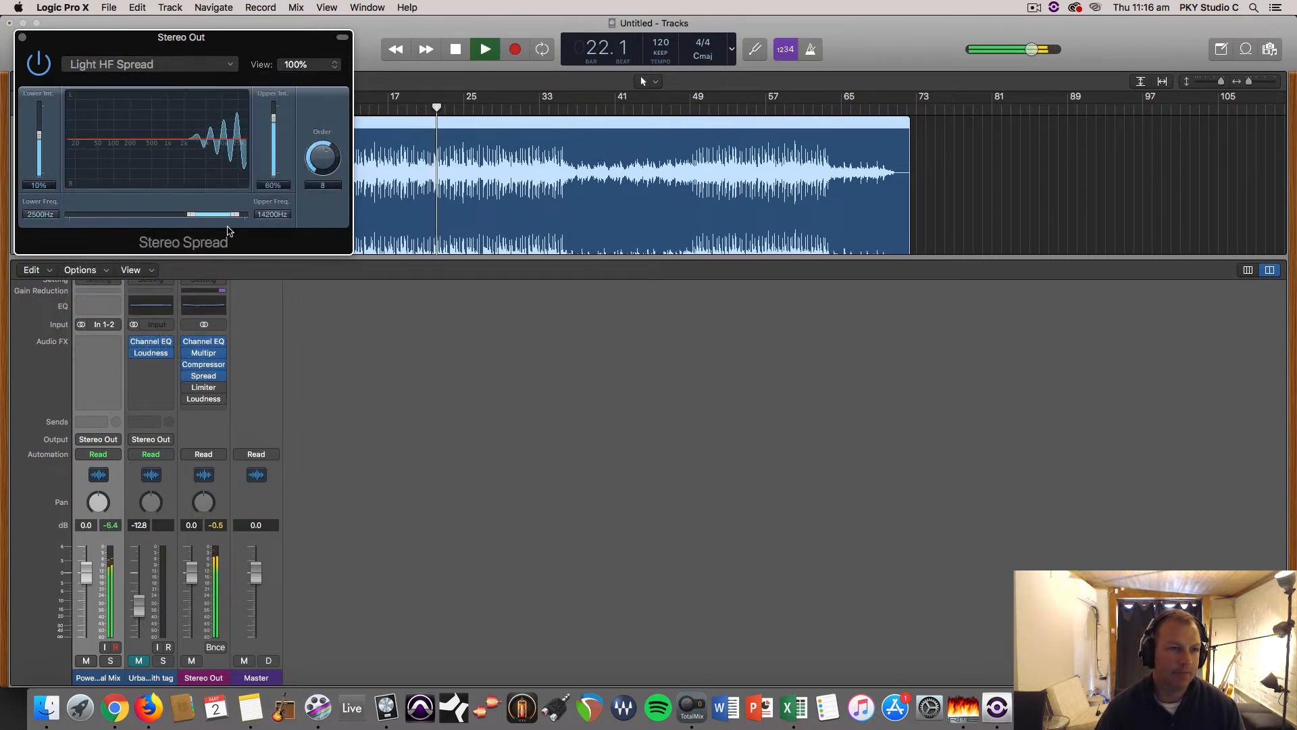
Step: Compare the playing mix with the Stereo Spread on and off, leaving it bypassed
{"action": "left_click", "coordinate": [38, 66]}
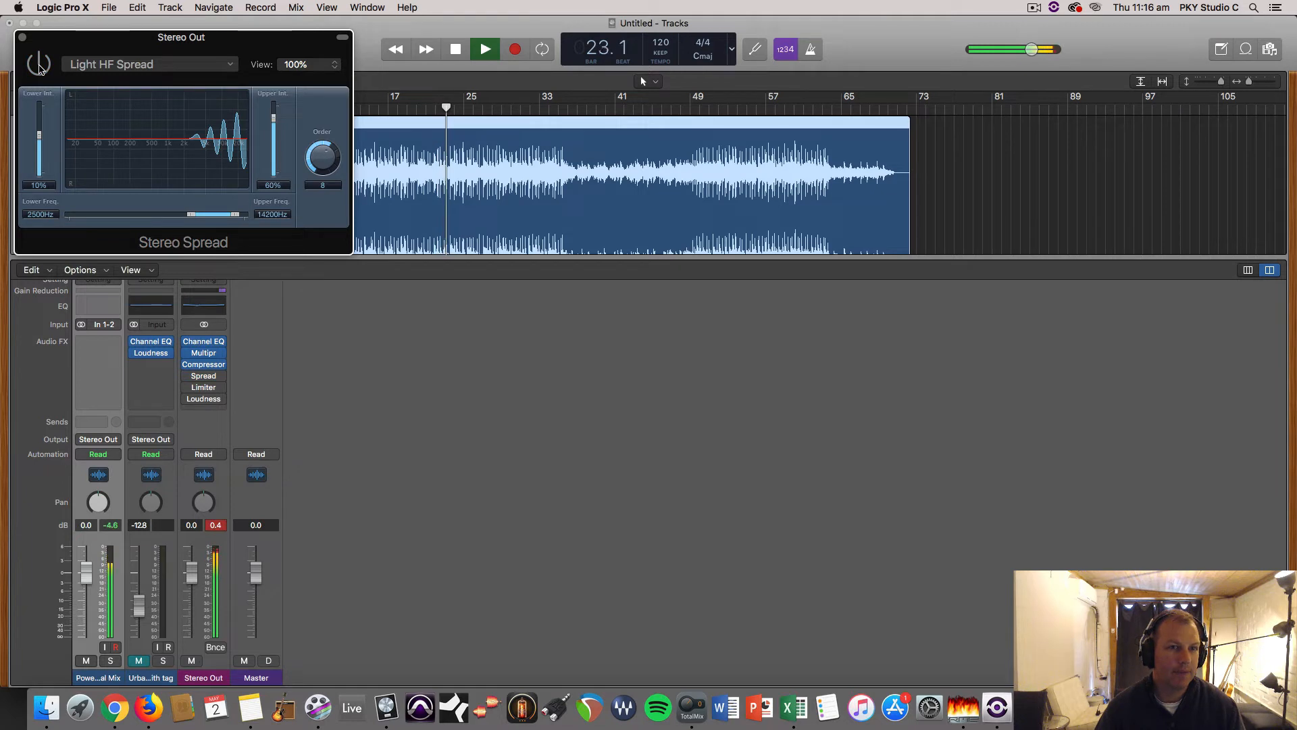
{"action": "key", "text": "space"}
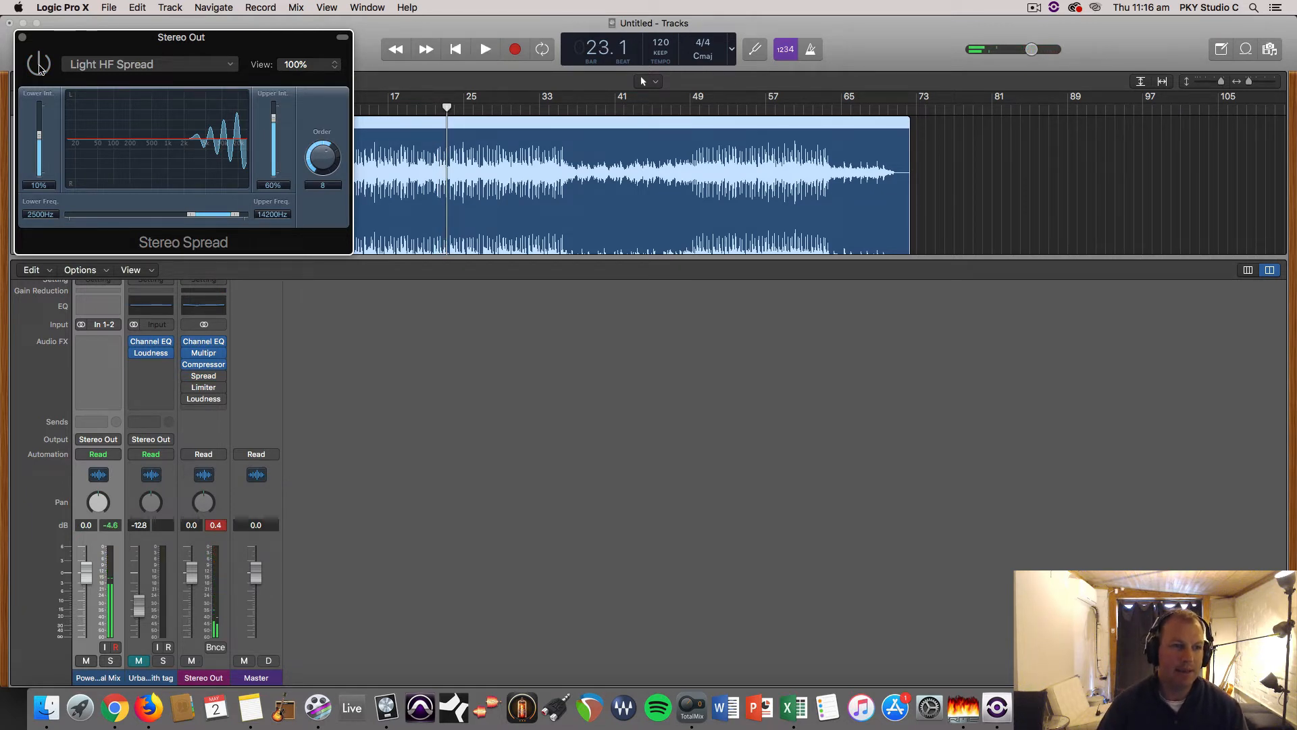
{"action": "key", "text": "space"}
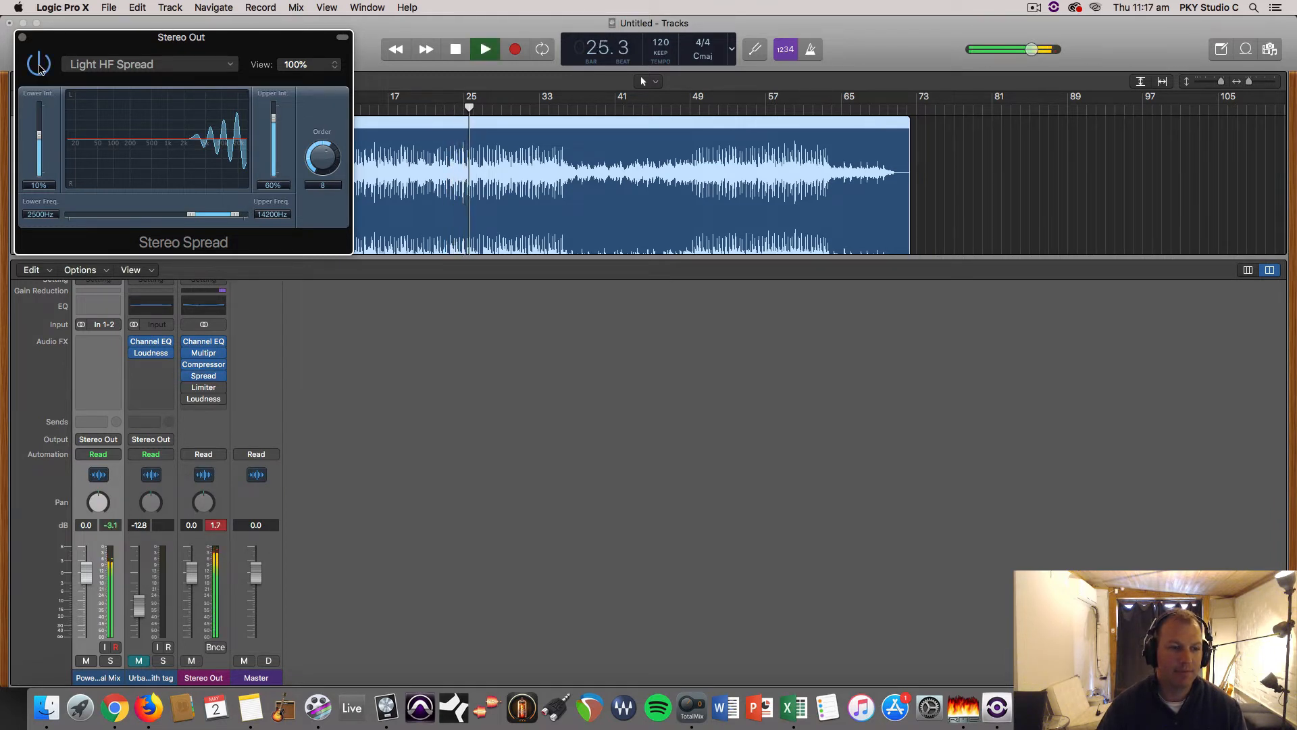
{"action": "left_click", "coordinate": [38, 64]}
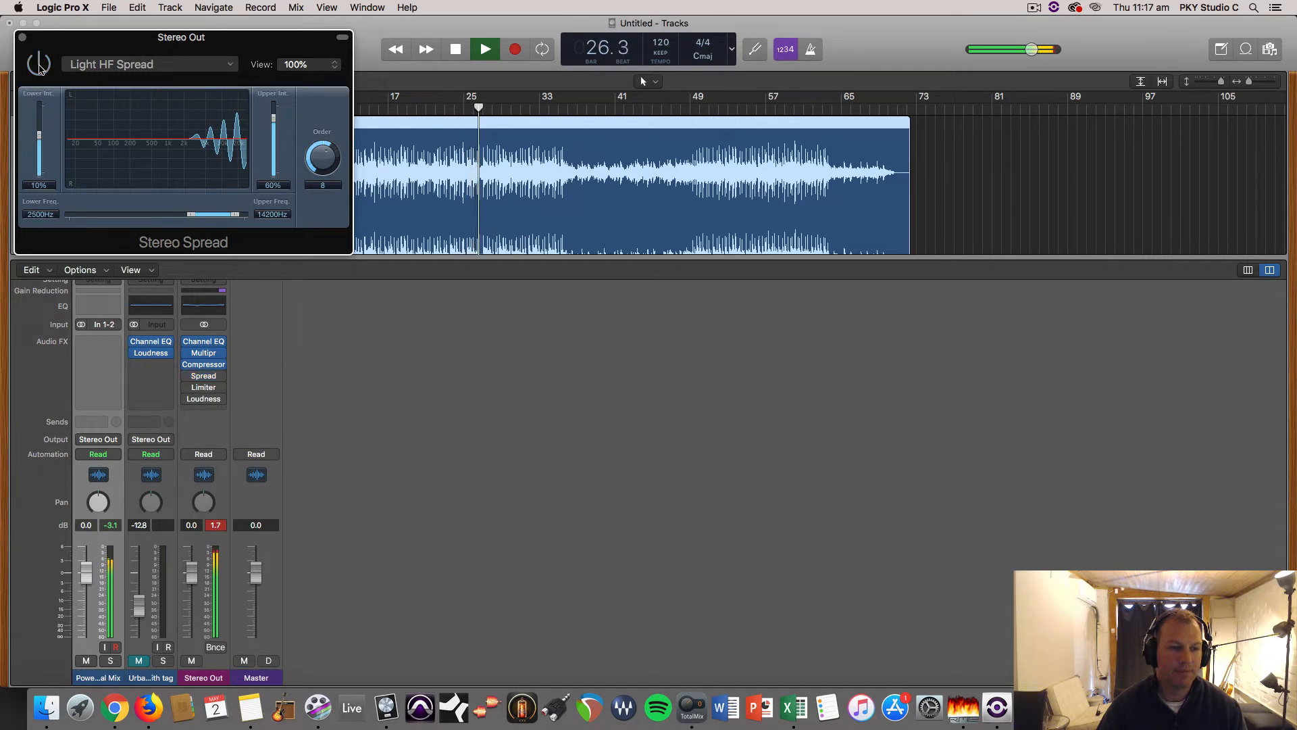
Step: Reset the Stereo Out peak level during playback, check the new peak, then stop and clear the reading
{"action": "left_click", "coordinate": [216, 526]}
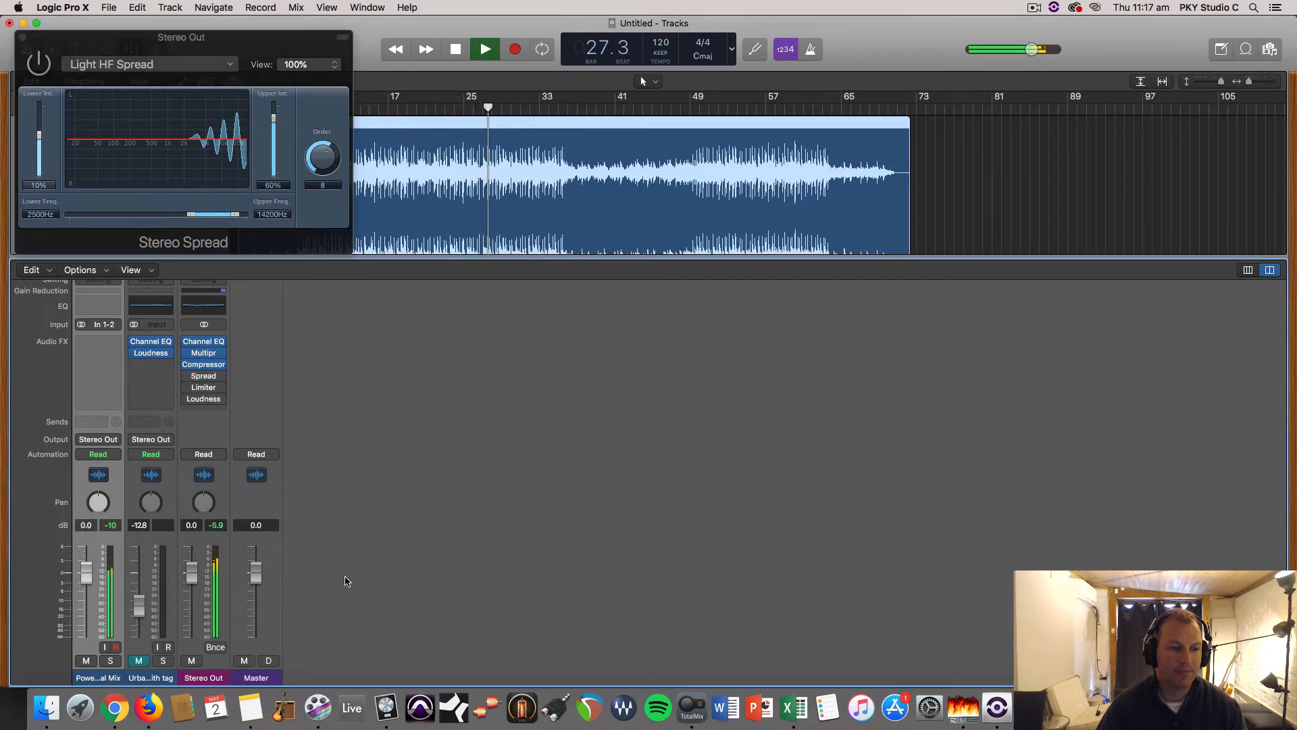
{"action": "key", "text": "space"}
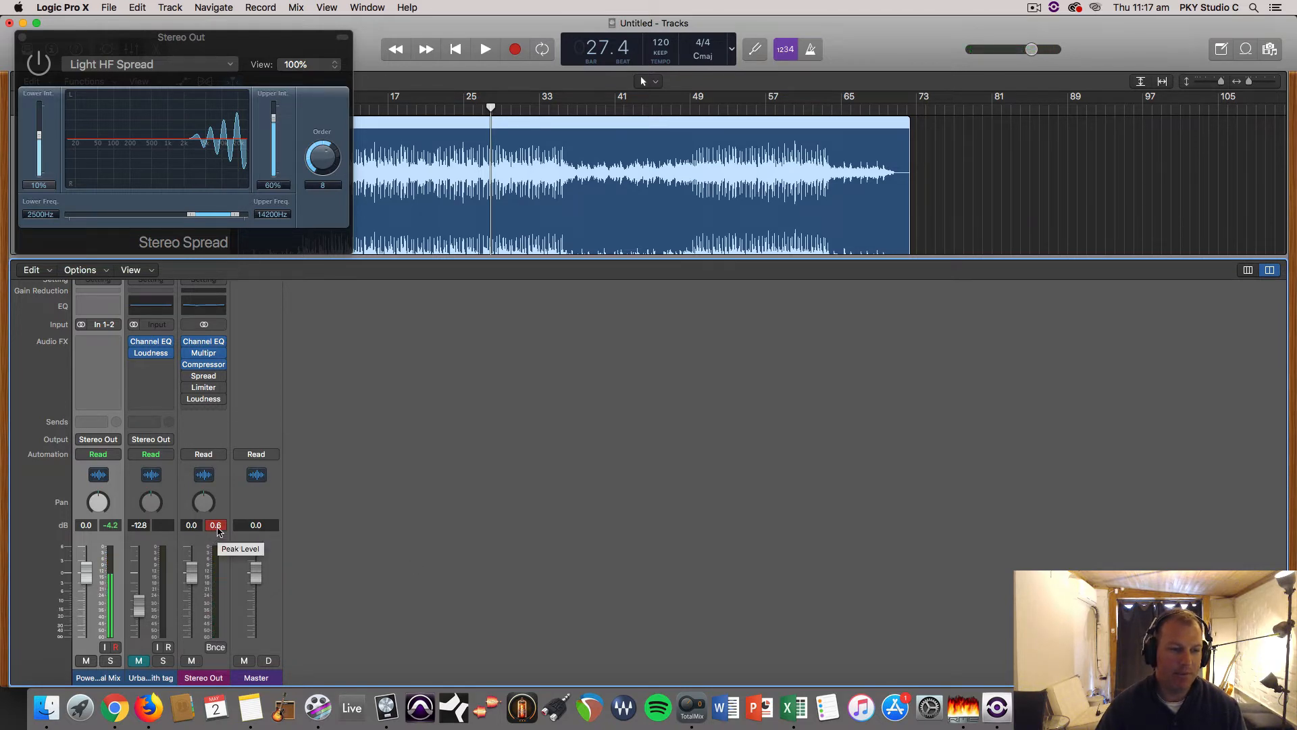
{"action": "left_click", "coordinate": [217, 527]}
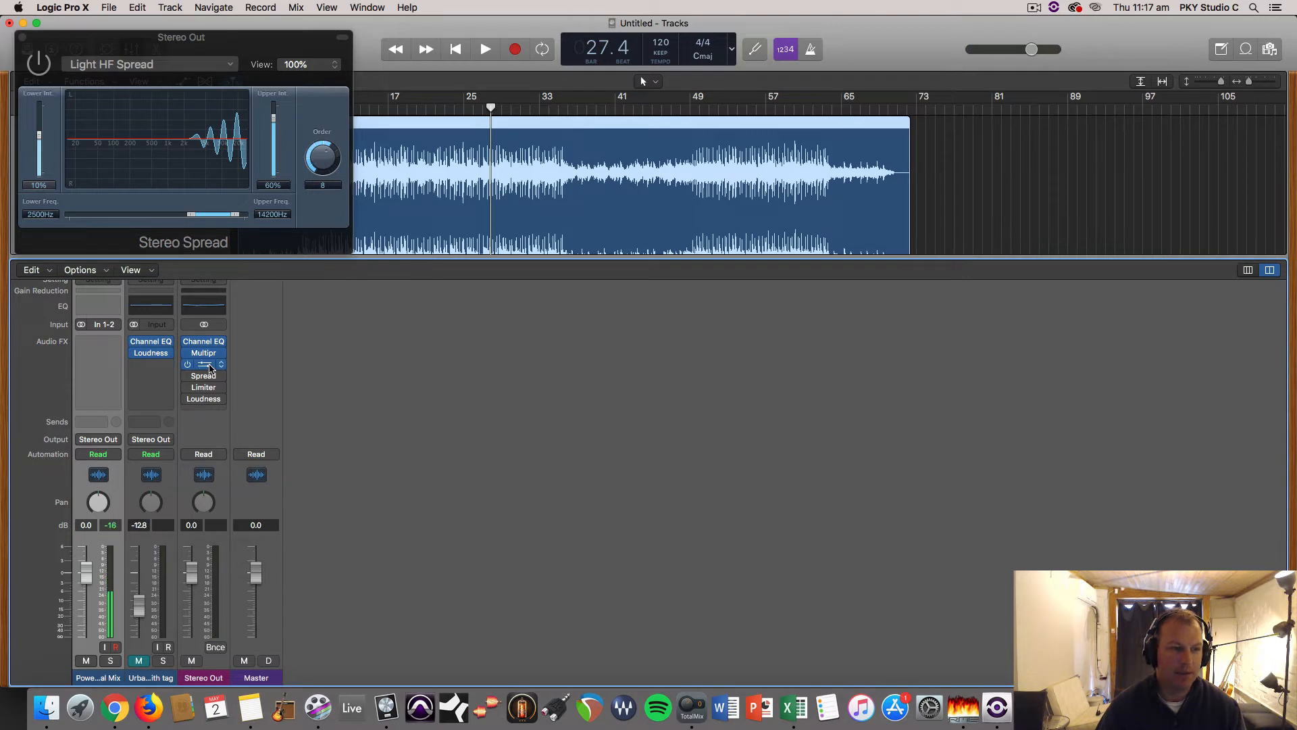
Step: Lower the Multipressor's output to 0.0 and the Compressor's make-up gain to about 0.5 dB, then hide both plug-ins
{"action": "left_click", "coordinate": [209, 366]}
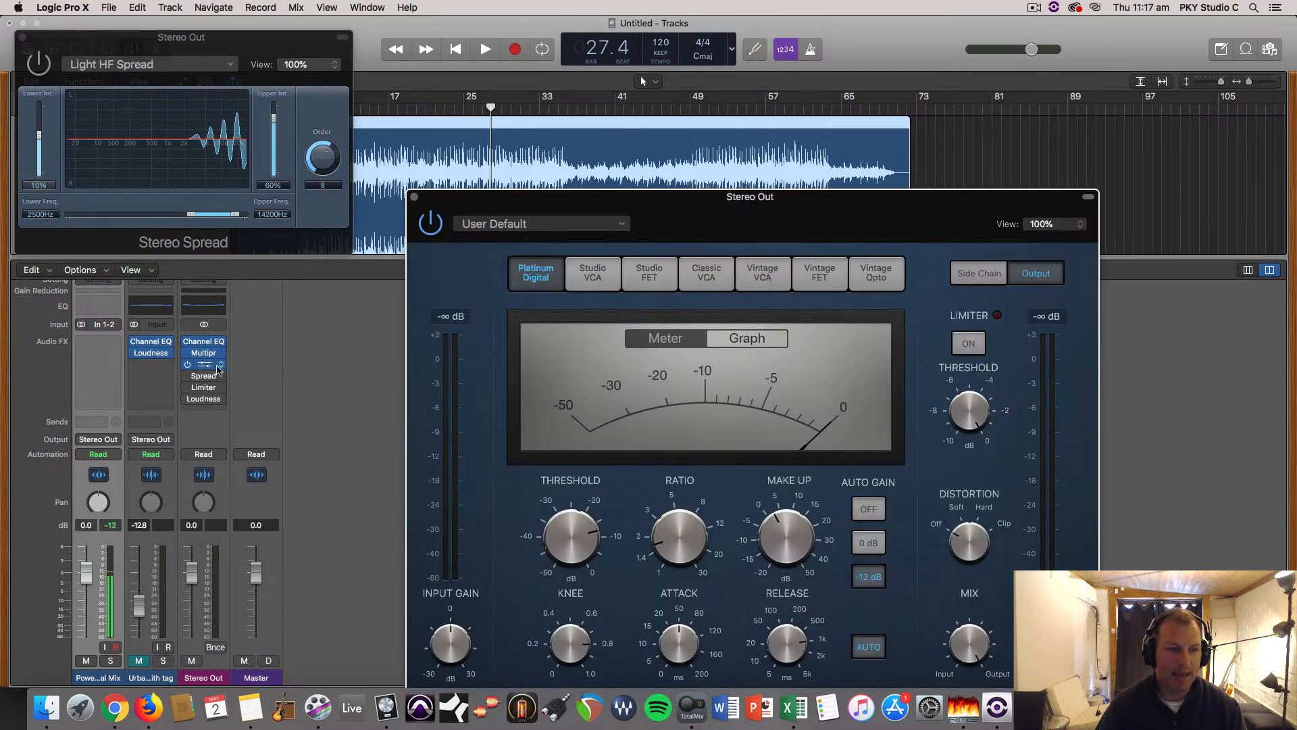
{"action": "left_click", "coordinate": [202, 362]}
{"action": "left_click", "coordinate": [201, 360]}
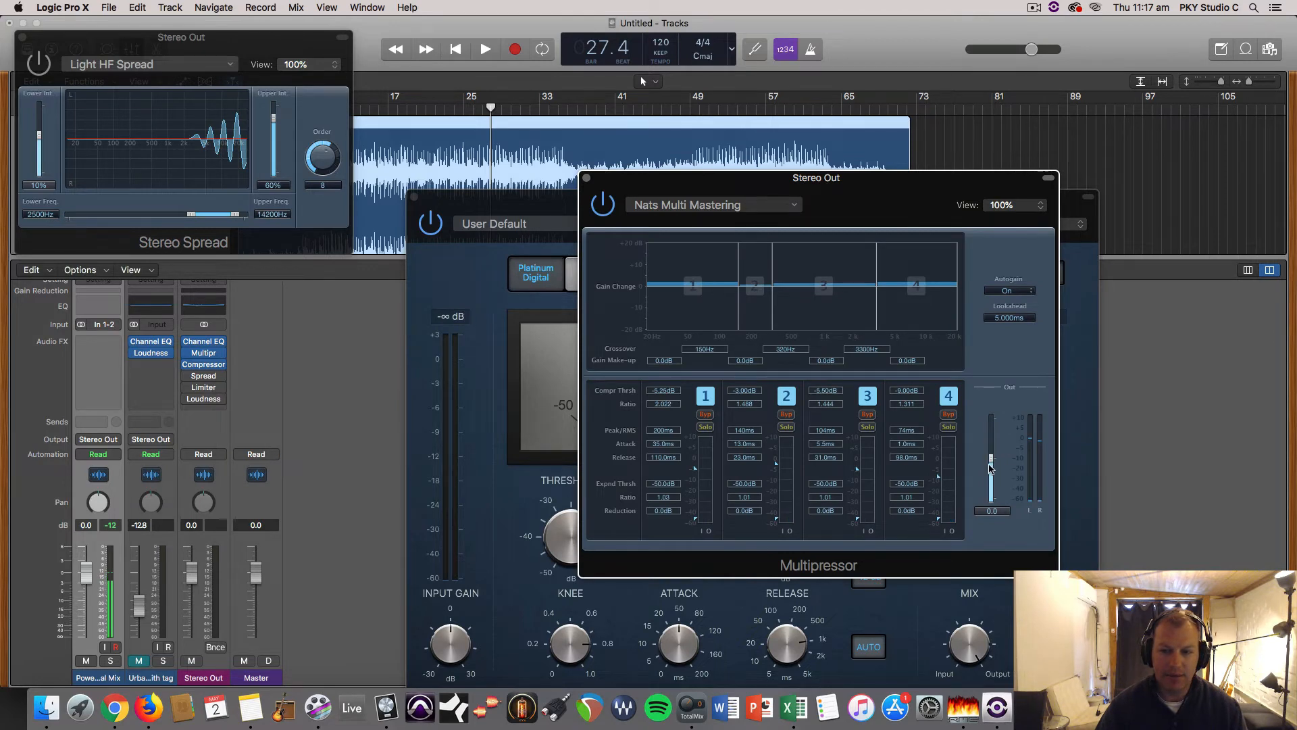
{"action": "left_click", "coordinate": [205, 365]}
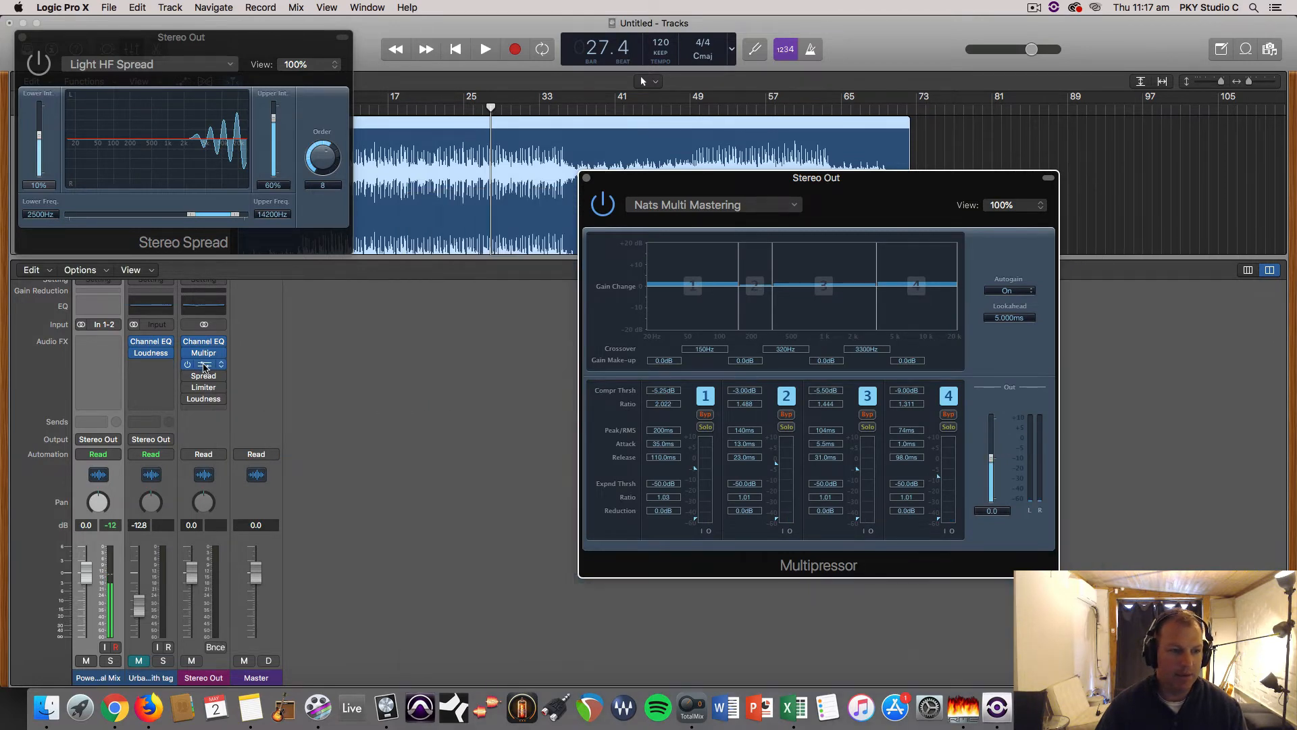
{"action": "left_click", "coordinate": [203, 365]}
{"action": "mouse_move", "coordinate": [770, 534]}
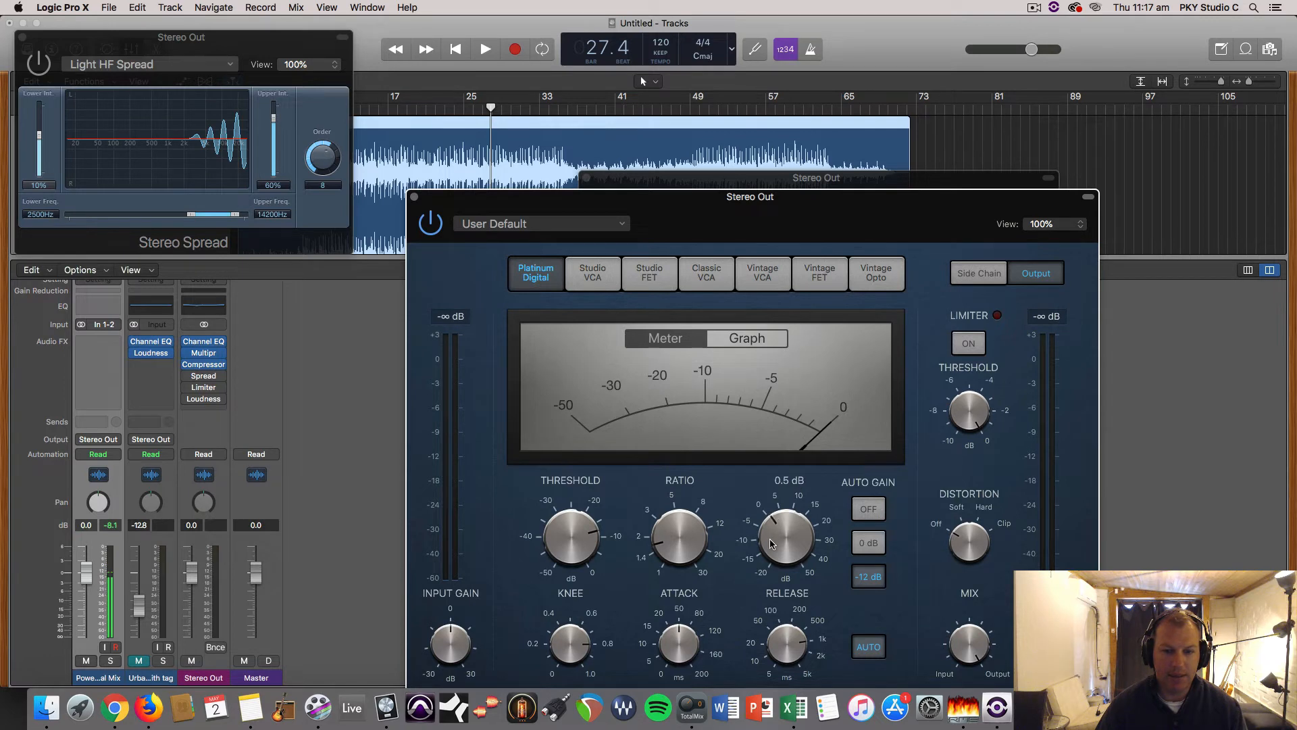
{"action": "left_click", "coordinate": [414, 198]}
{"action": "left_click", "coordinate": [587, 179]}
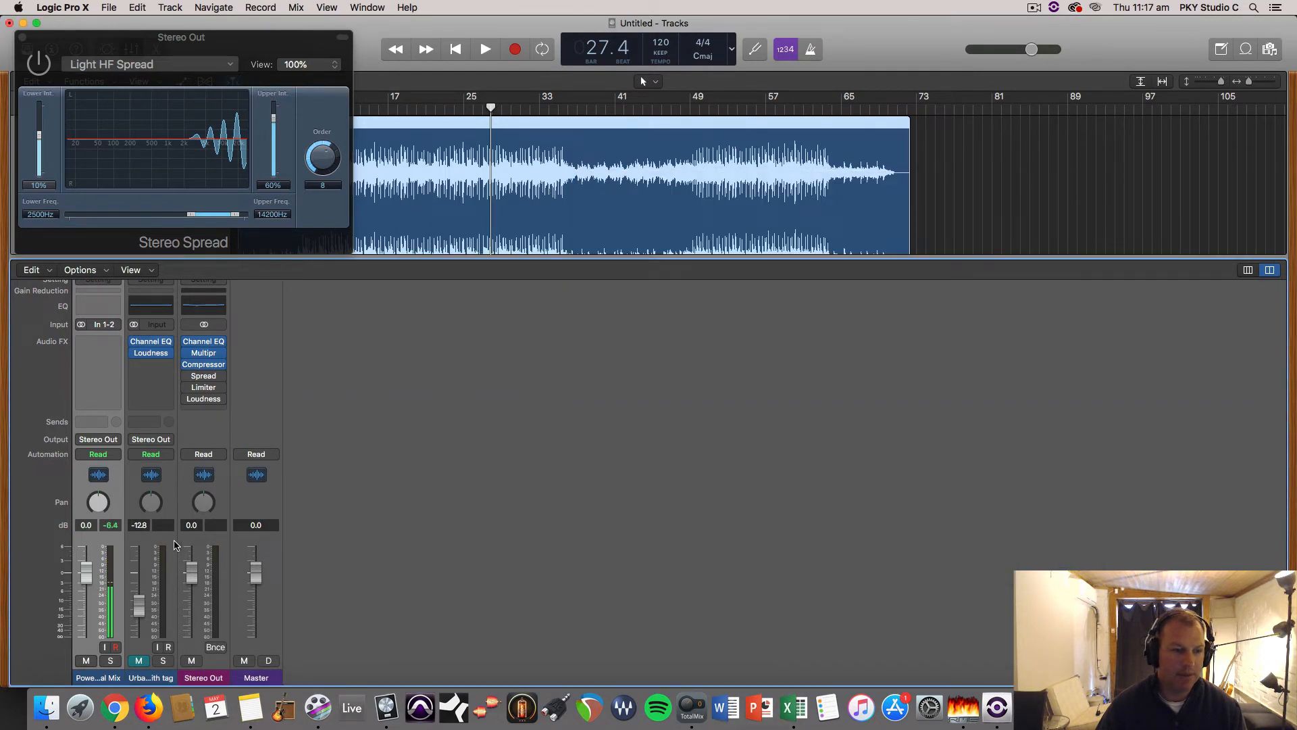
Step: Play the mix from around bar 27 to check the Stereo Out peak level, then stop
{"action": "key", "text": "space"}
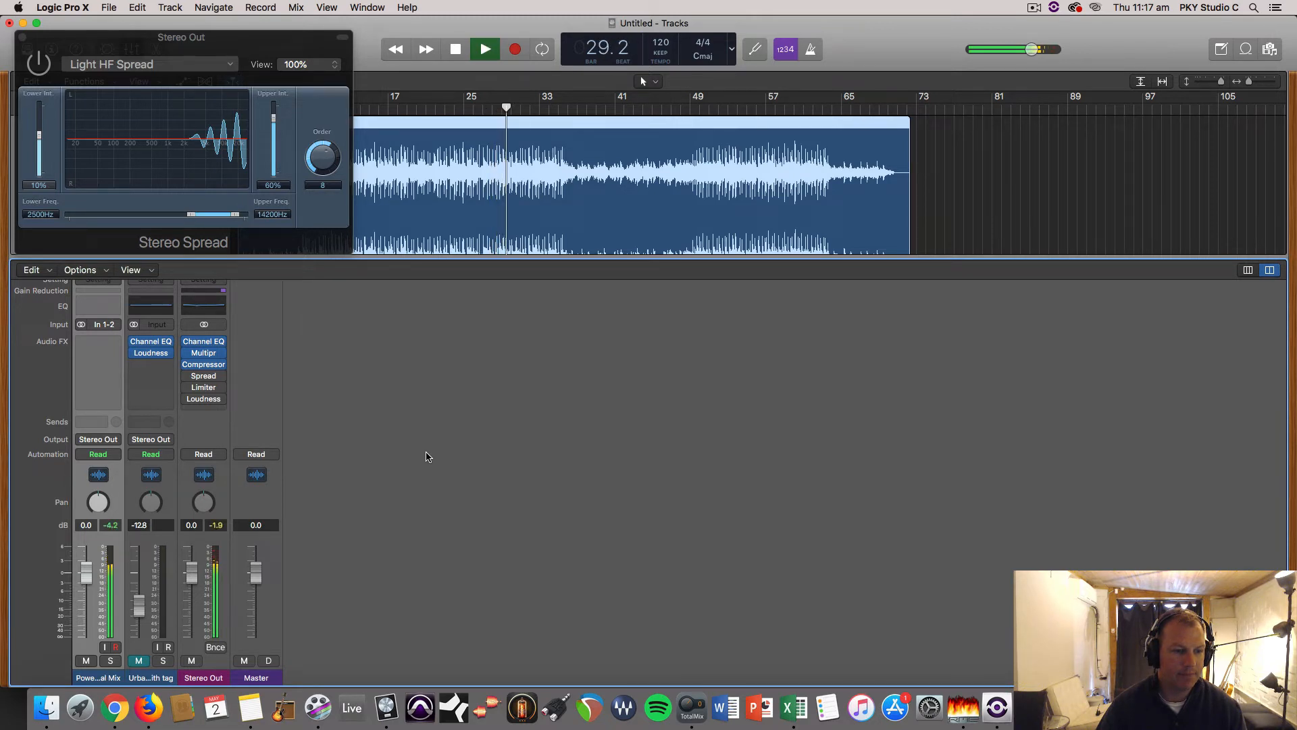
{"action": "key", "text": "space"}
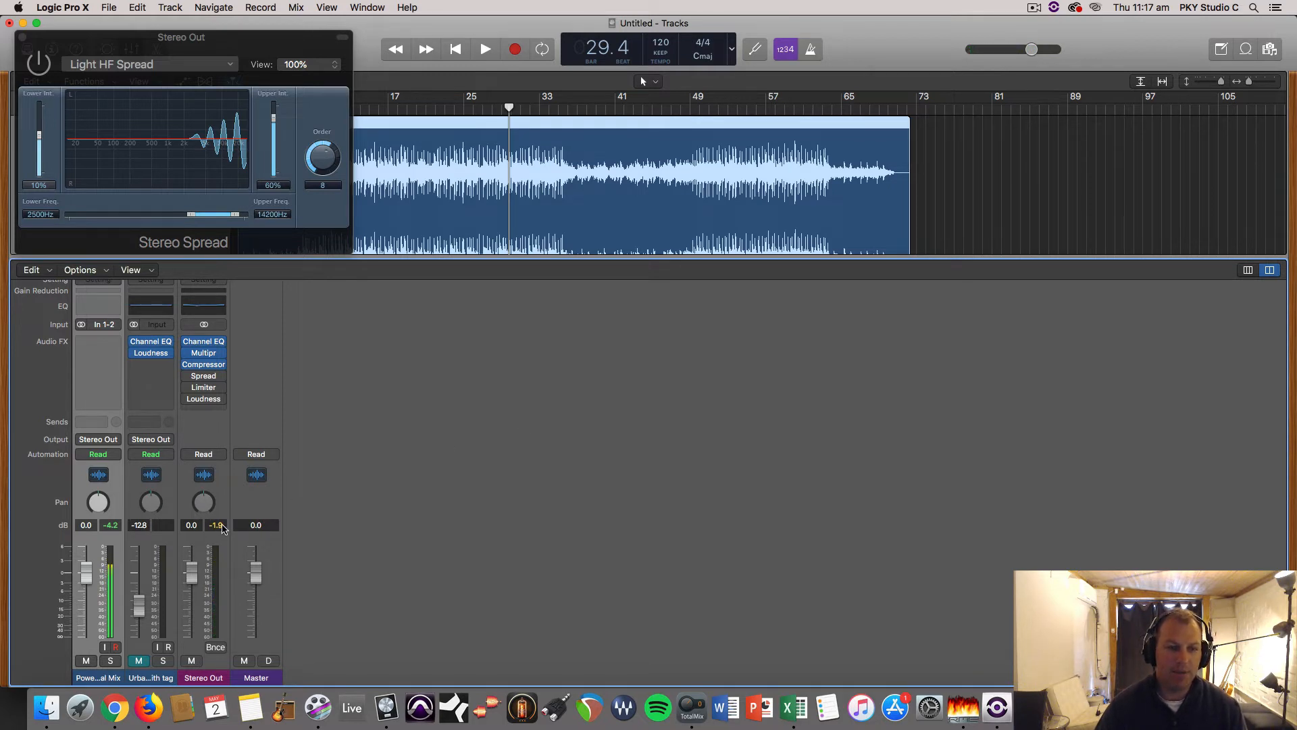
Step: Turn the Stereo Spread back on and close it, then enable the Limiter and place its window over the mixer
{"action": "mouse_move", "coordinate": [212, 371]}
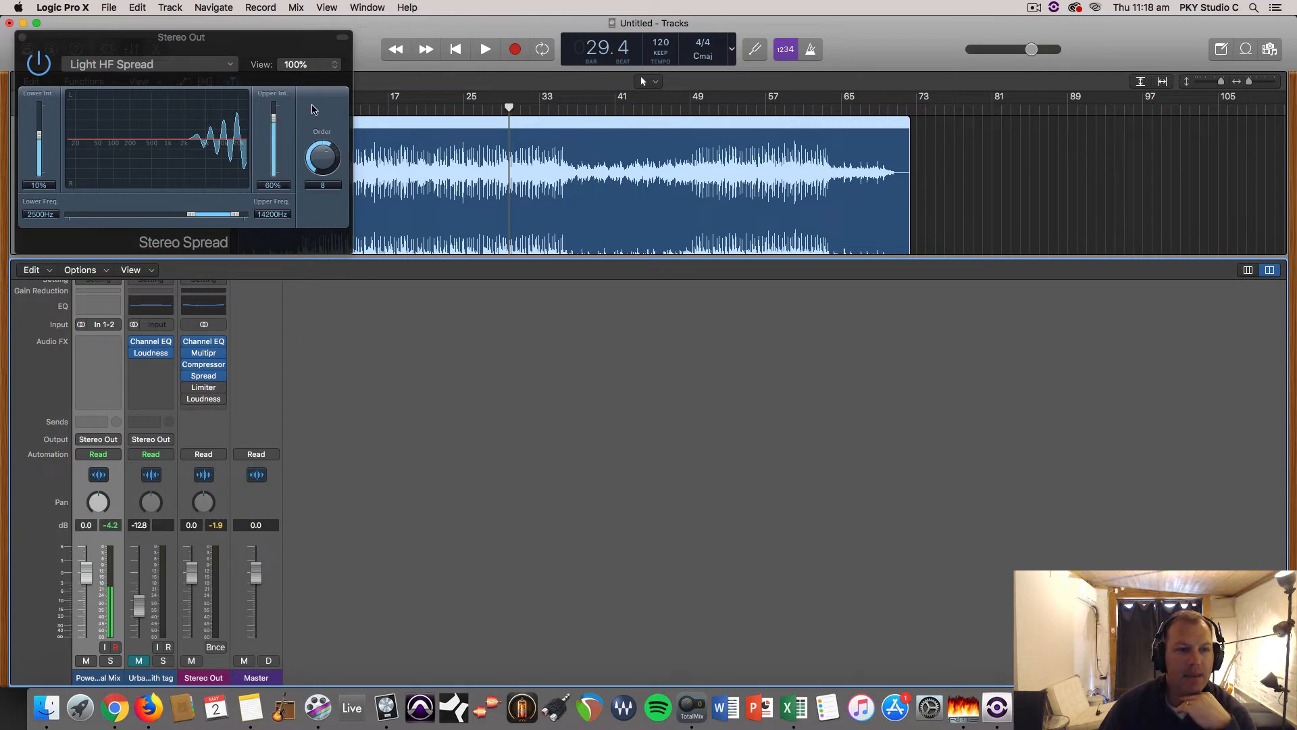
{"action": "left_click", "coordinate": [23, 38]}
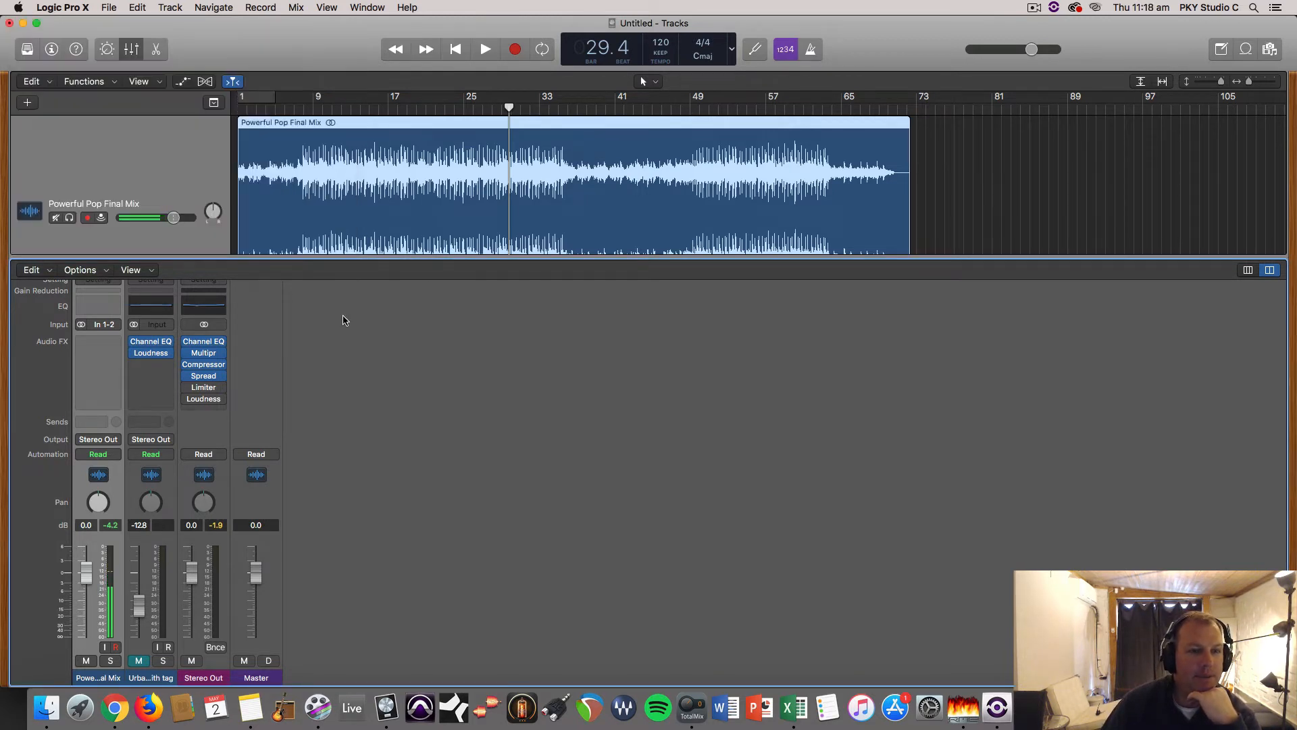
{"action": "left_click", "coordinate": [205, 390]}
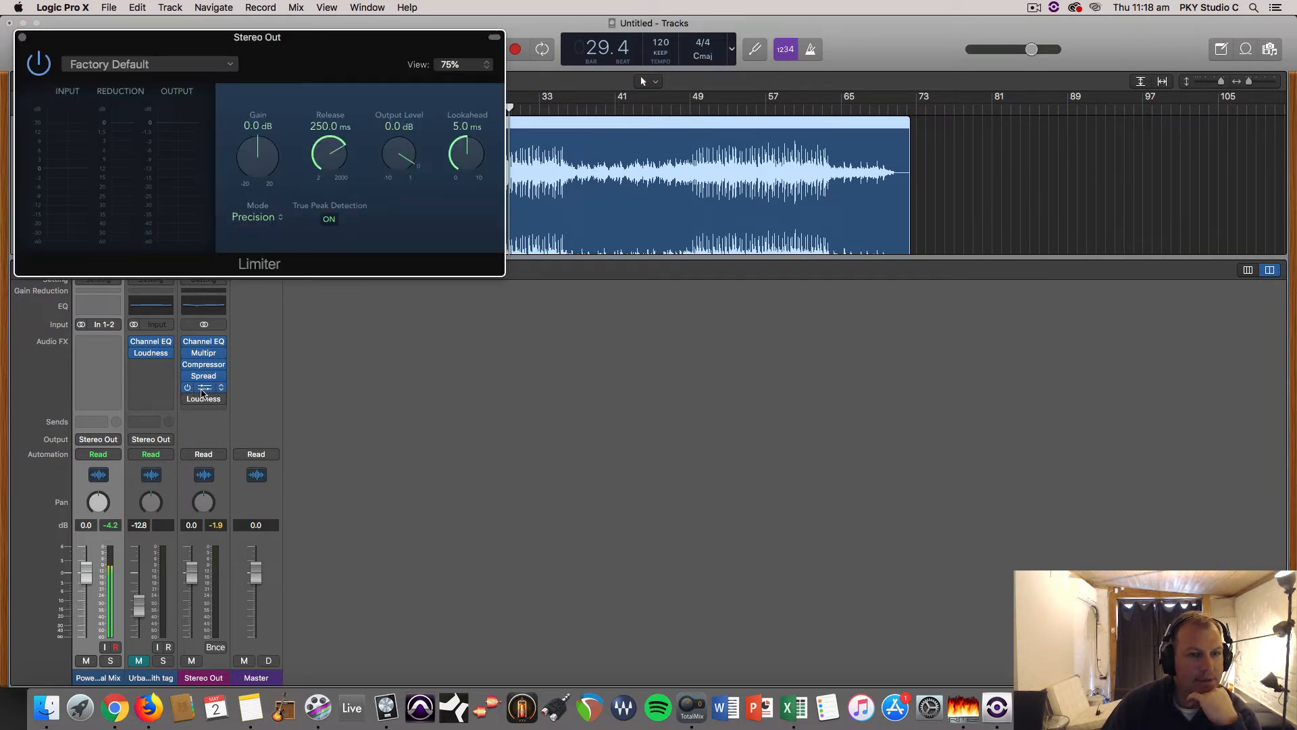
{"action": "left_click_drag", "start_coordinate": [382, 41], "coordinate": [645, 289]}
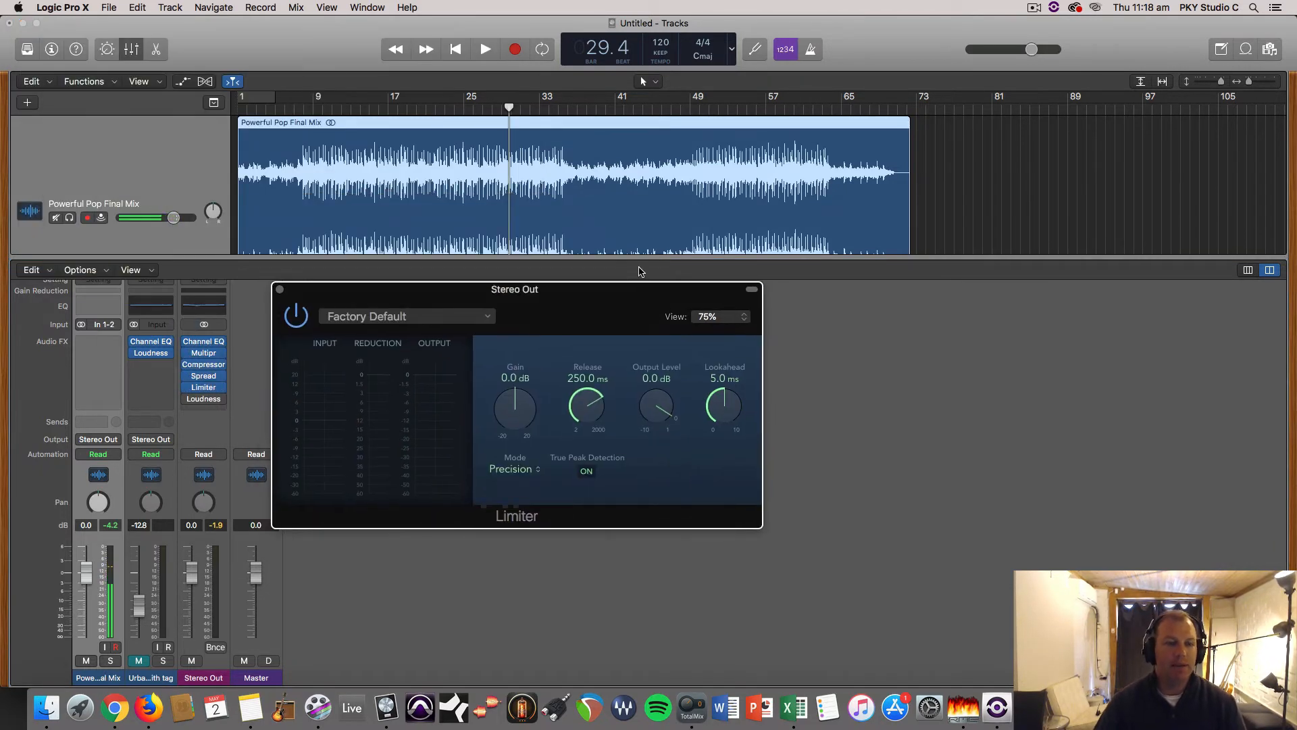
Step: Measure the mix's loudness from bar 13 with the Stereo Out Loudness Meter on and the Limiter bypassed, then stop playback
{"action": "left_click", "coordinate": [351, 108]}
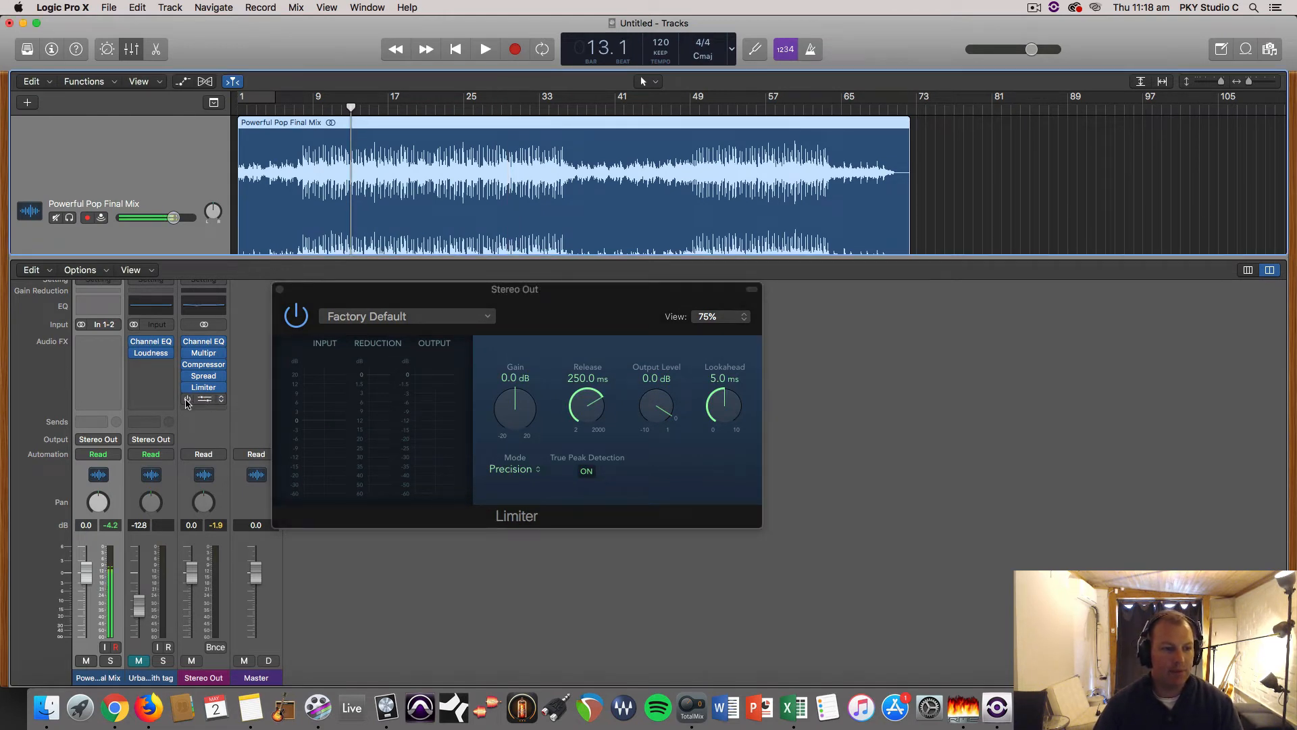
{"action": "left_click", "coordinate": [205, 402]}
{"action": "left_click", "coordinate": [303, 321]}
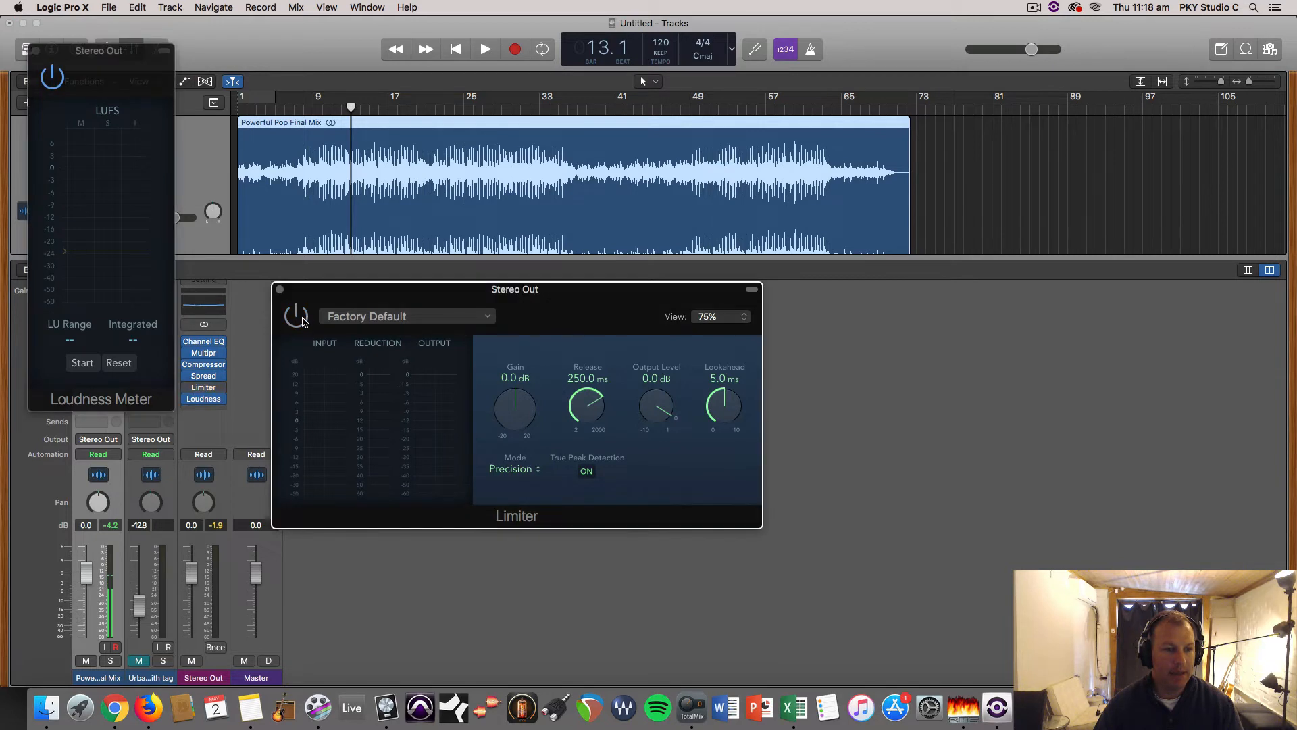
{"action": "key", "text": "space"}
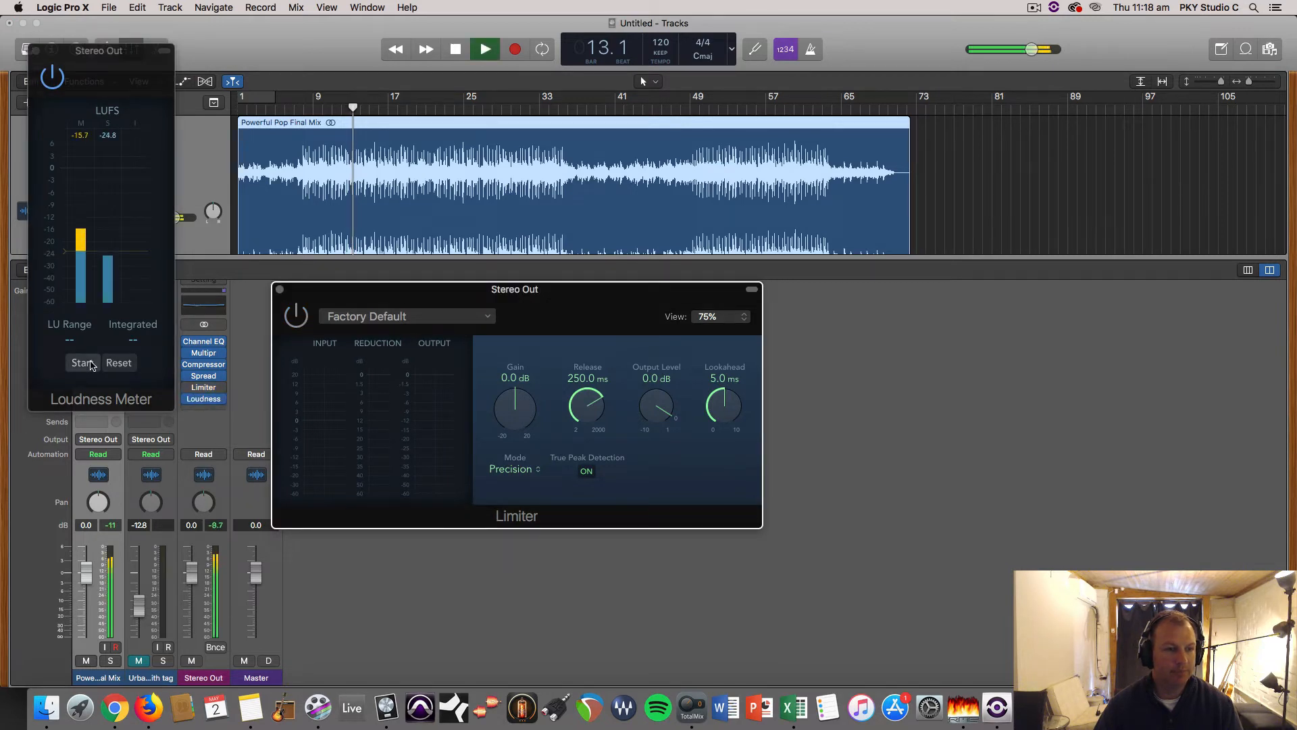
{"action": "left_click", "coordinate": [83, 362]}
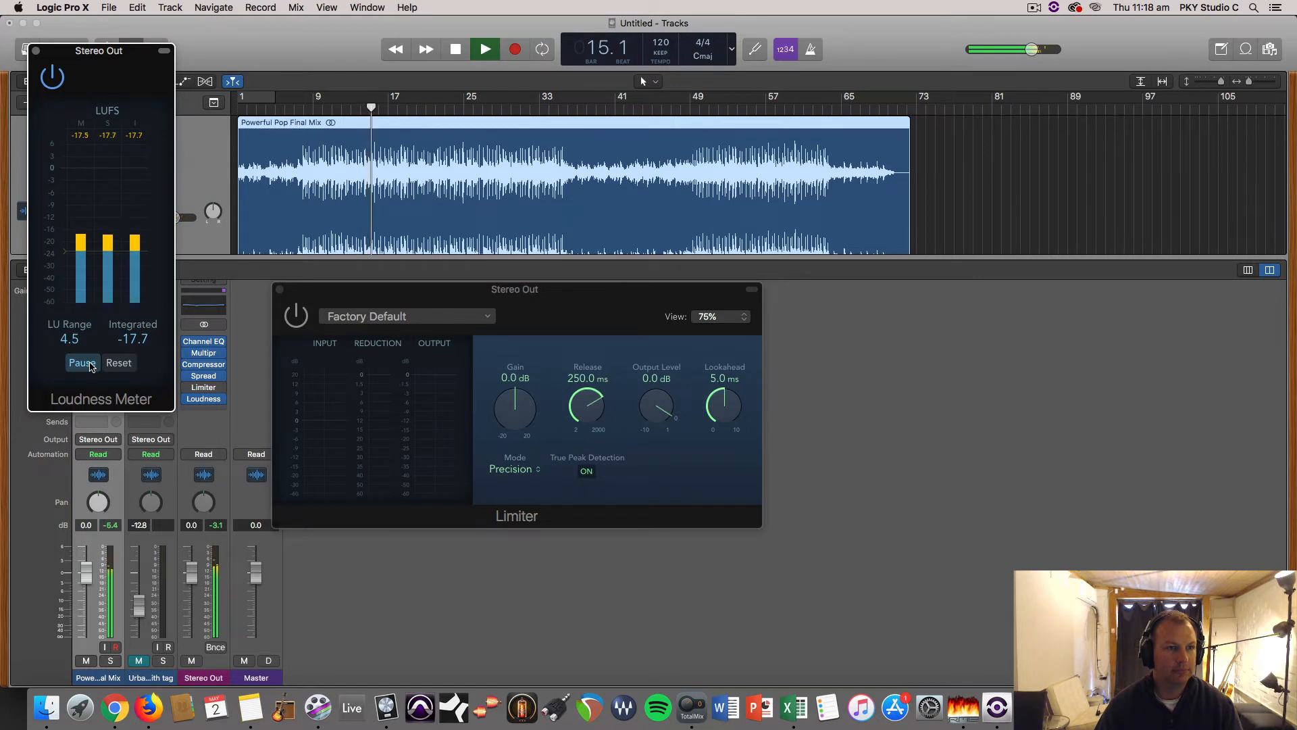
{"action": "key", "text": "space"}
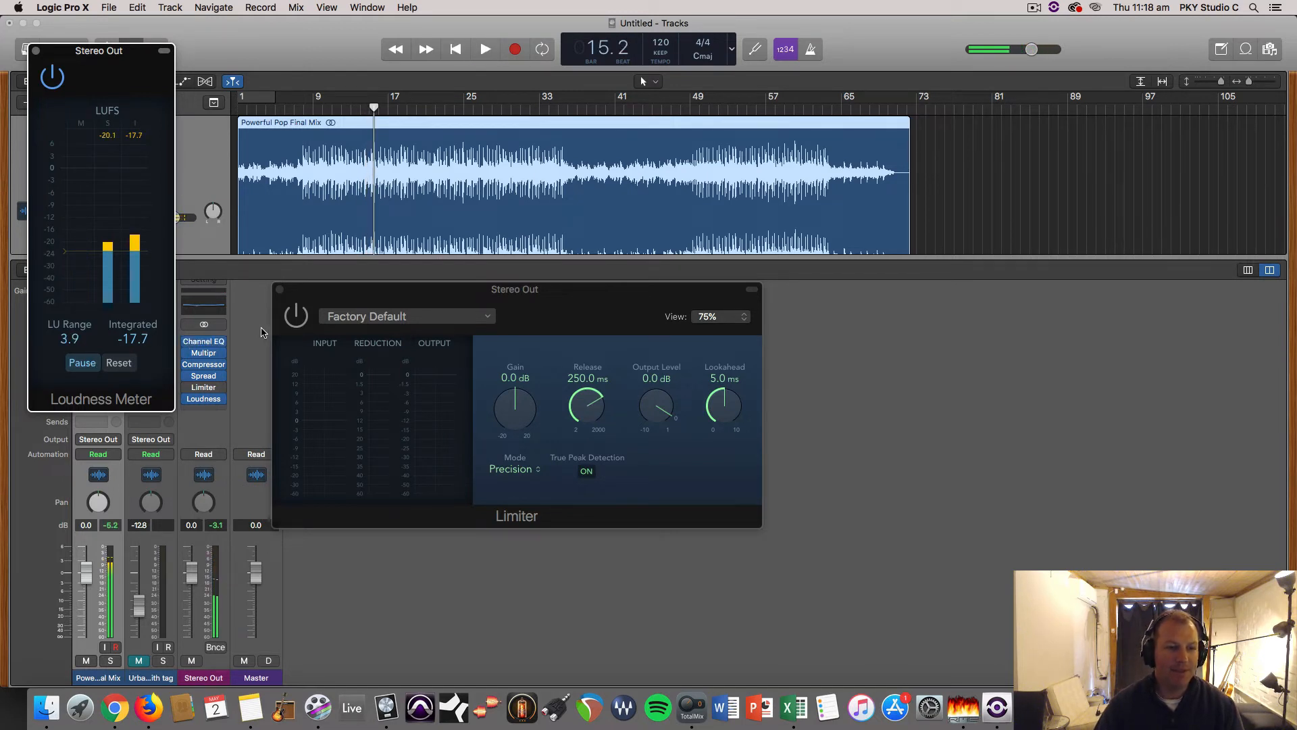
Step: Turn the Limiter back on and raise its gain to +6.5 dB while the mix plays, then stop
{"action": "mouse_move", "coordinate": [204, 389]}
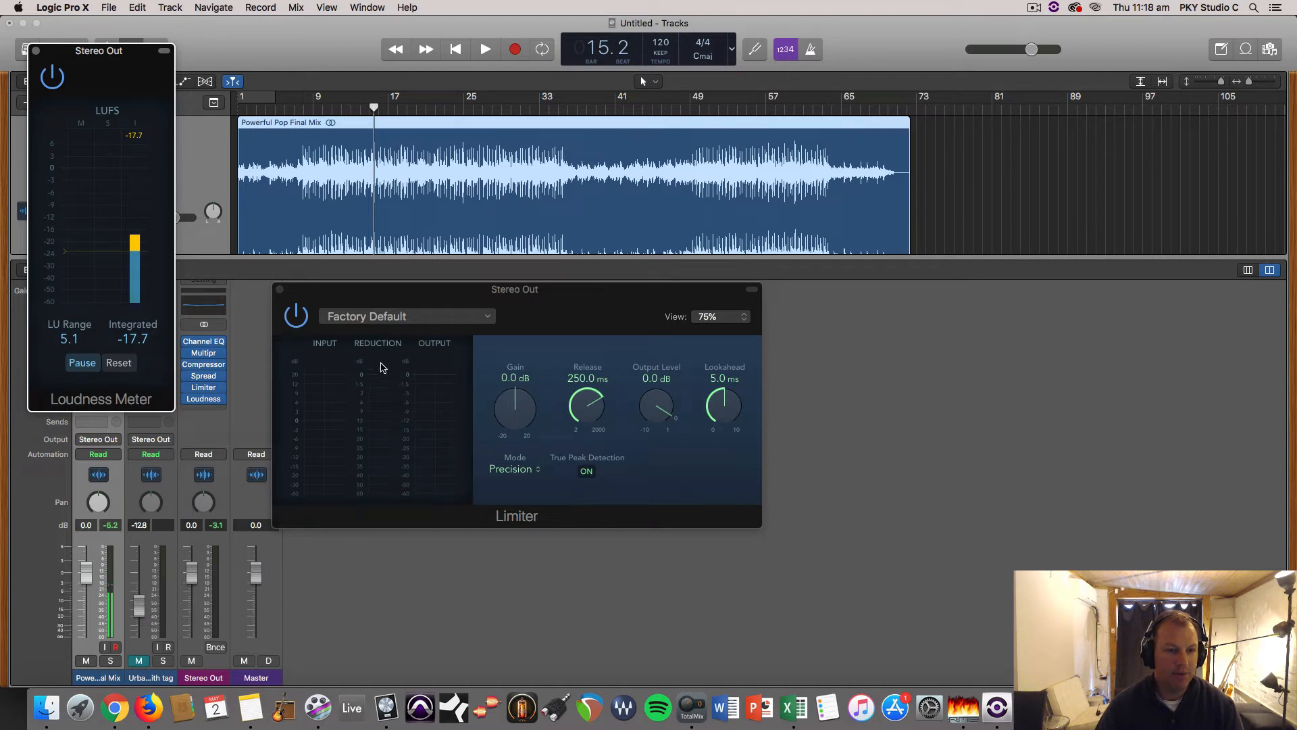
{"action": "key", "text": "space"}
{"action": "left_click_drag", "start_coordinate": [513, 416], "coordinate": [515, 383]}
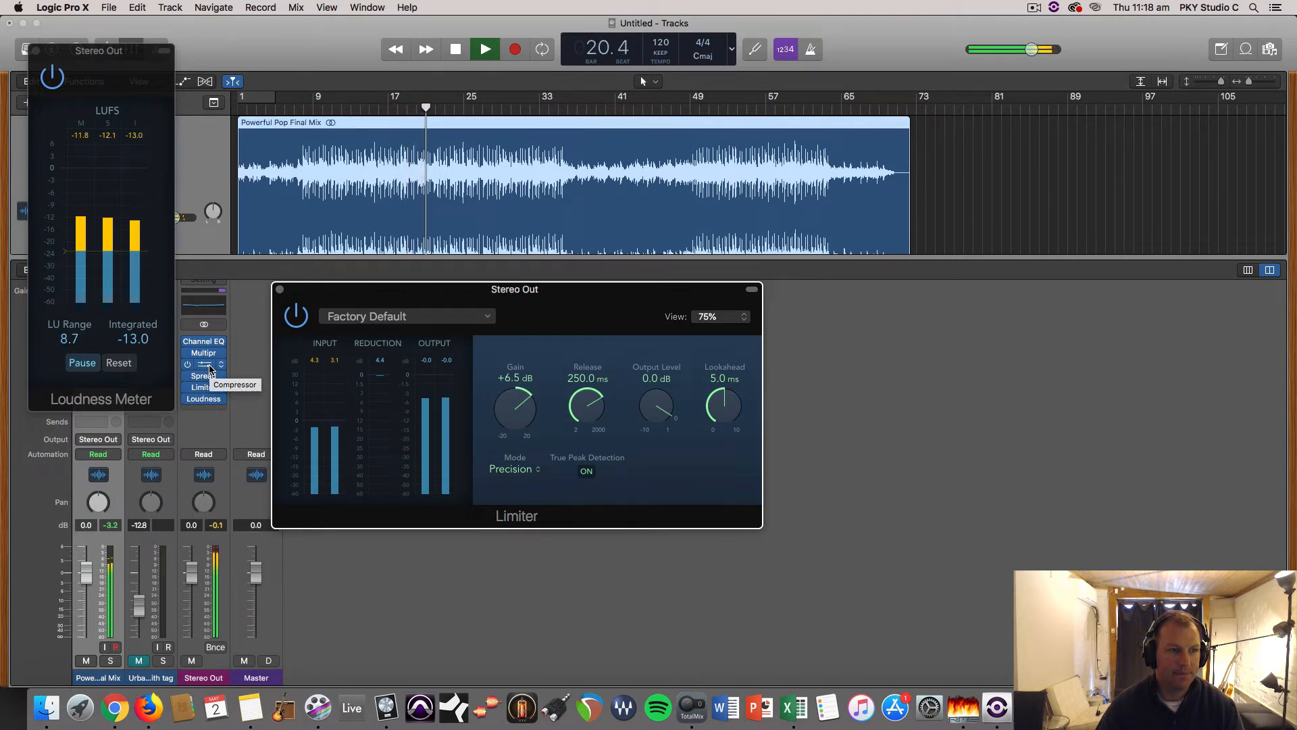
{"action": "key", "text": "space"}
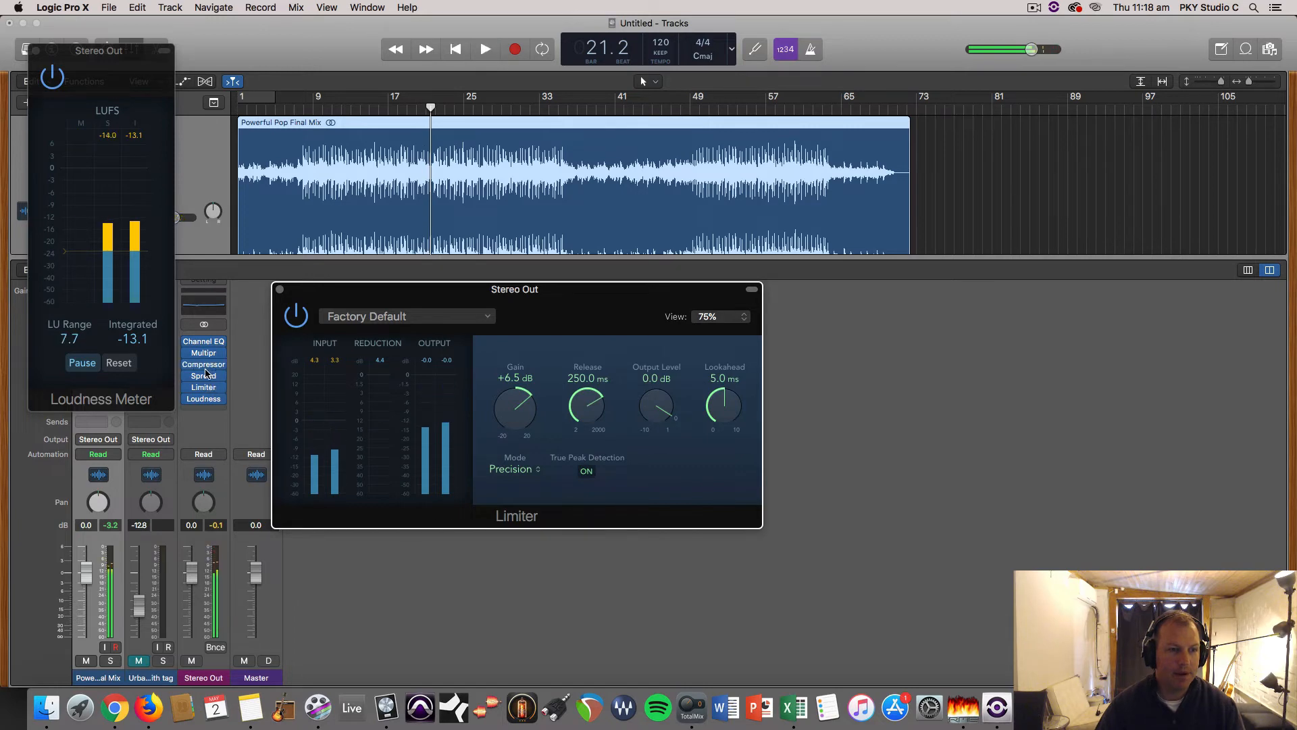
Step: Raise the Compressor's make-up gain to 1.5 dB and the Multipressor's output to 0.4, then close both plug-ins
{"action": "left_click", "coordinate": [206, 369]}
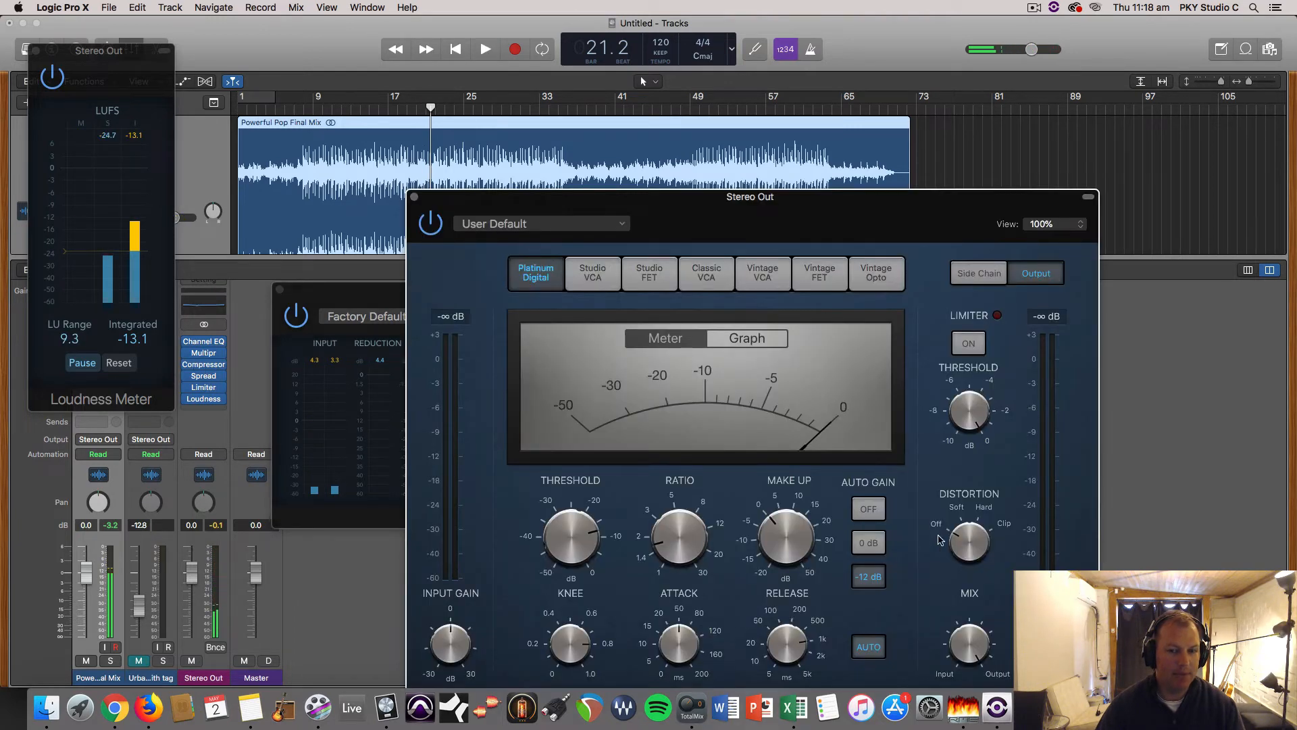
{"action": "left_click_drag", "start_coordinate": [784, 529], "coordinate": [786, 529]}
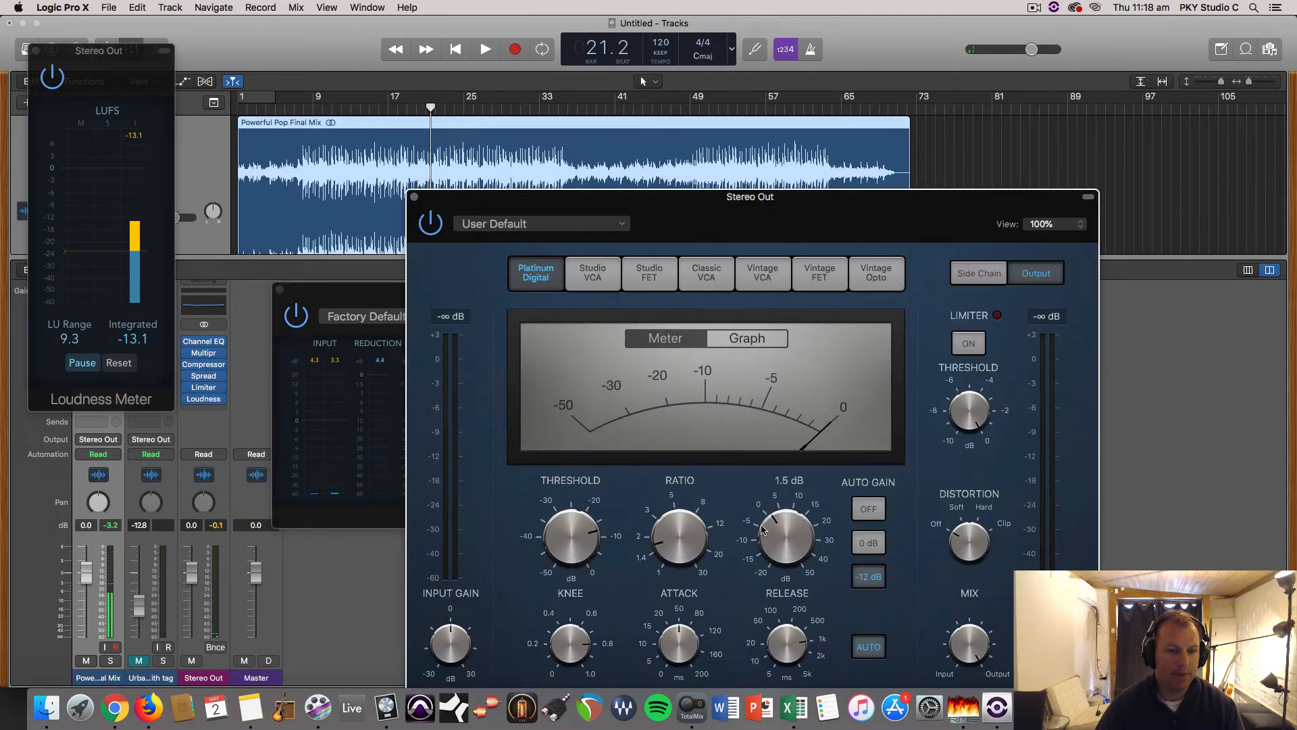
{"action": "left_click", "coordinate": [206, 357]}
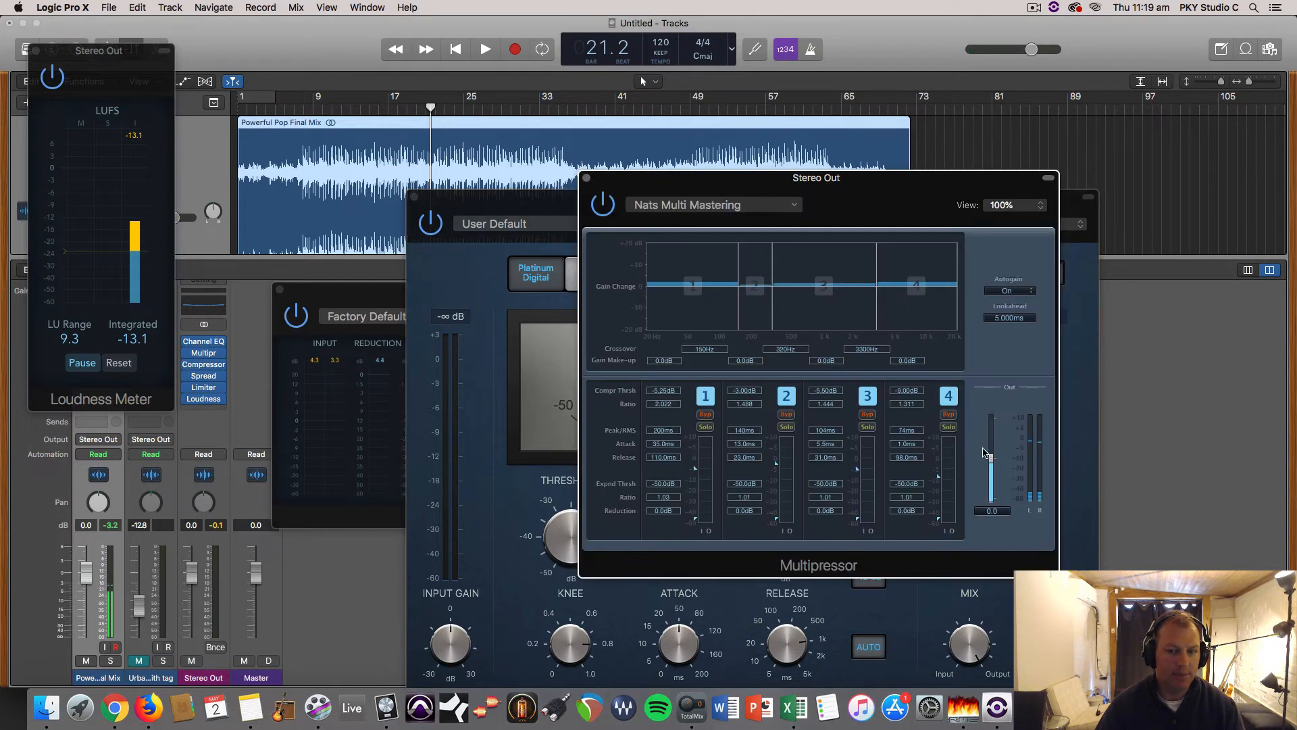
{"action": "left_click", "coordinate": [586, 179]}
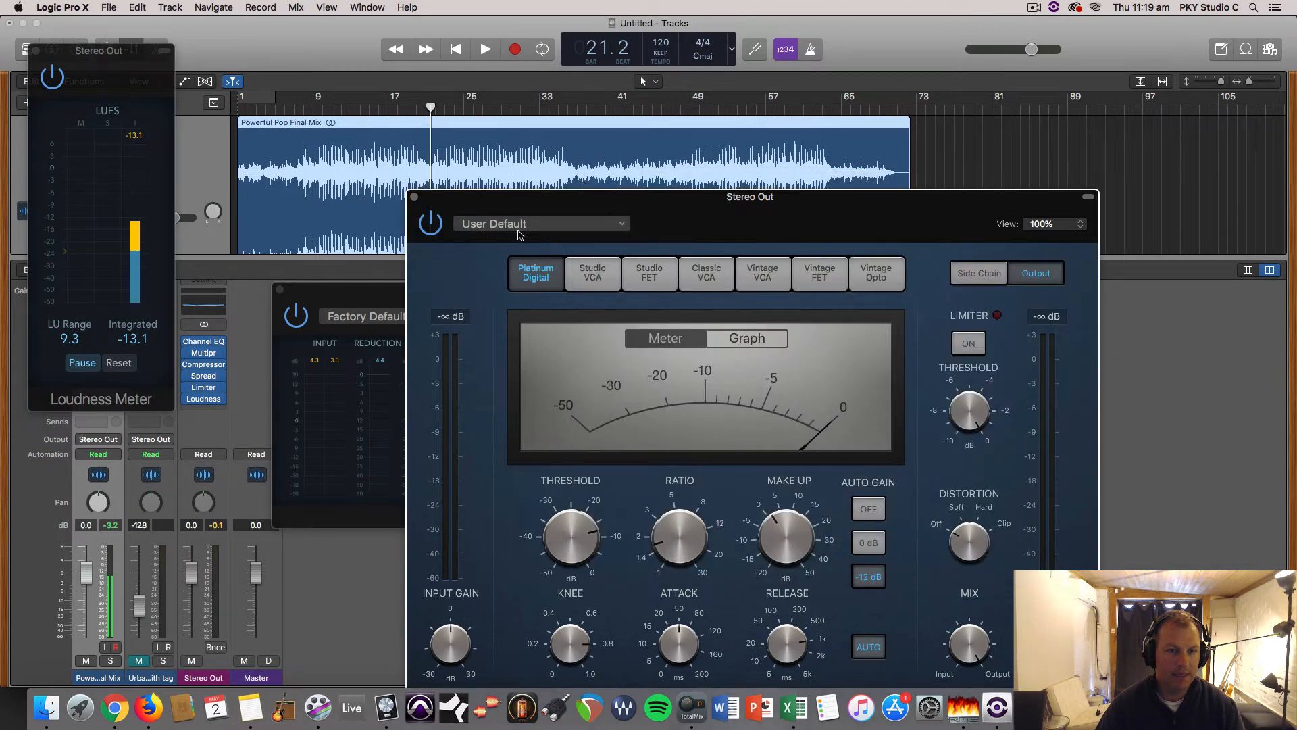
{"action": "left_click", "coordinate": [204, 367]}
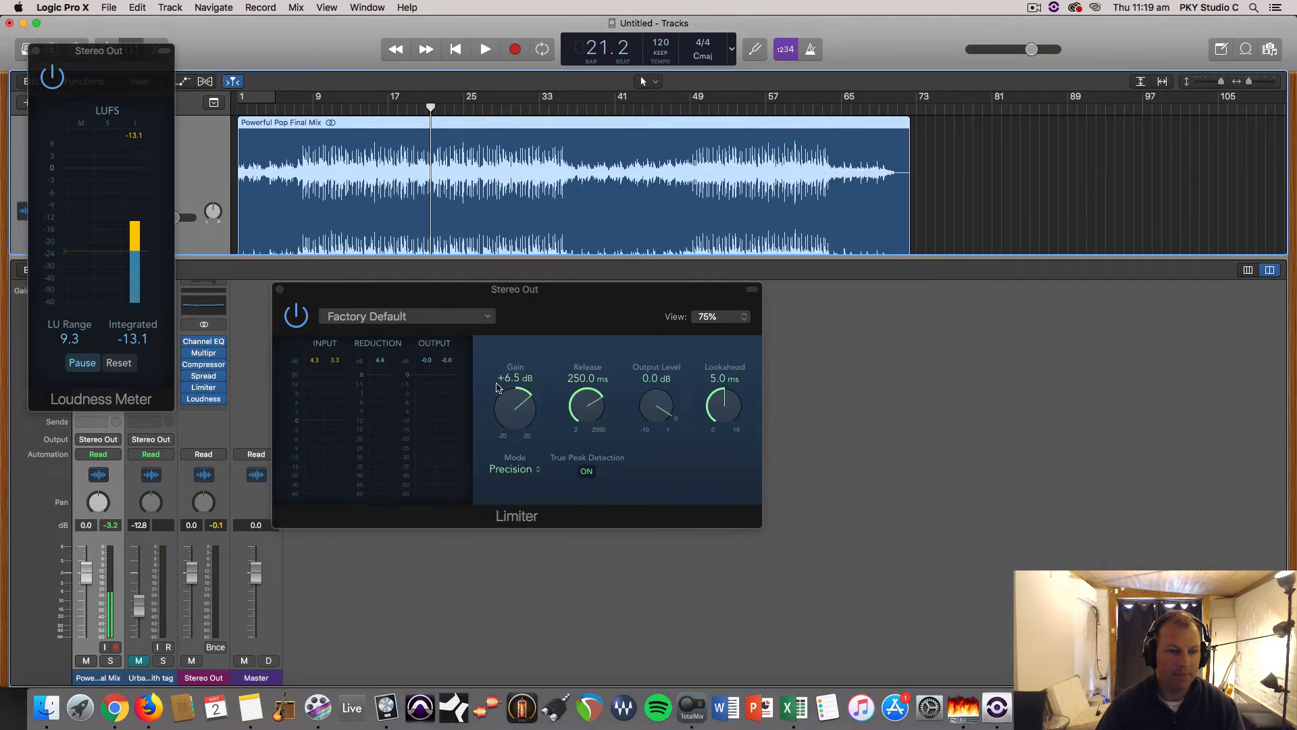
Step: During playback, set the Limiter's lookahead to 5.6 ms, release to 260 ms, gain to +9.5 dB and output level to -0.2 dB
{"action": "key", "text": "space"}
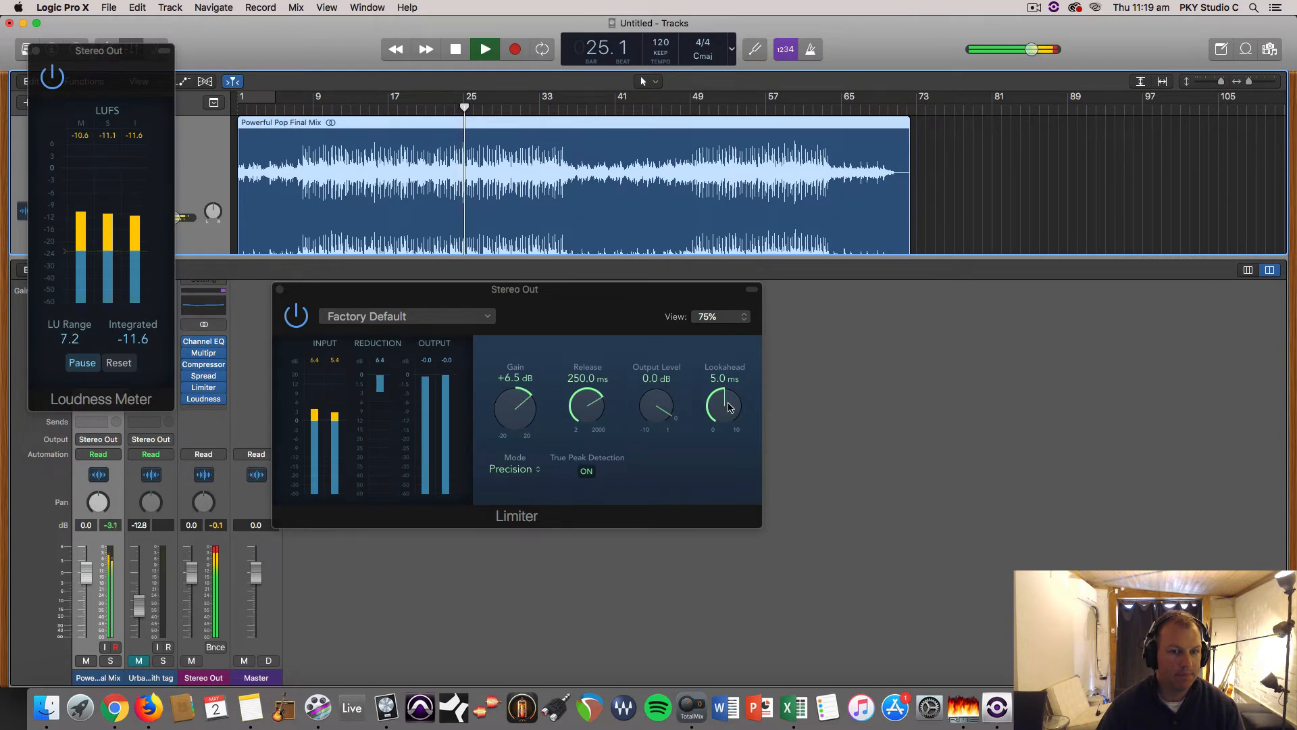
{"action": "left_click_drag", "start_coordinate": [731, 407], "coordinate": [731, 396]}
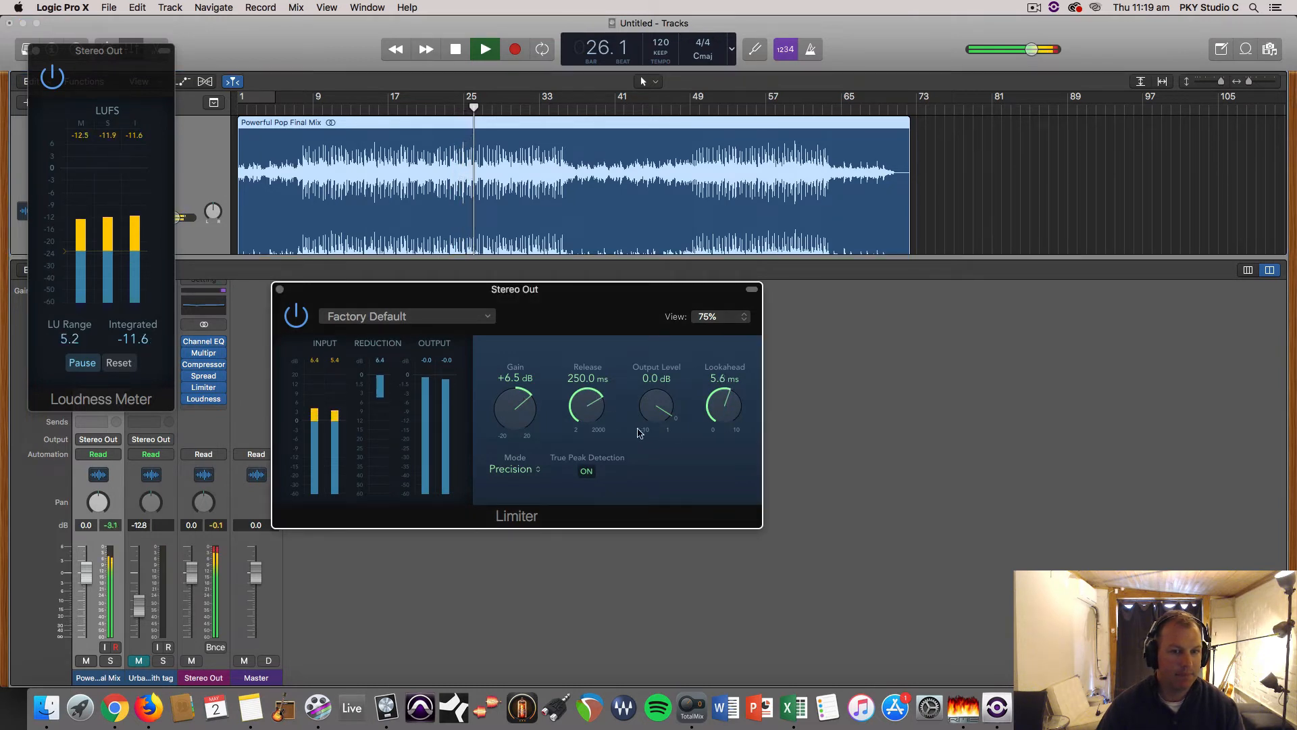
{"action": "left_click_drag", "start_coordinate": [590, 409], "coordinate": [598, 383]}
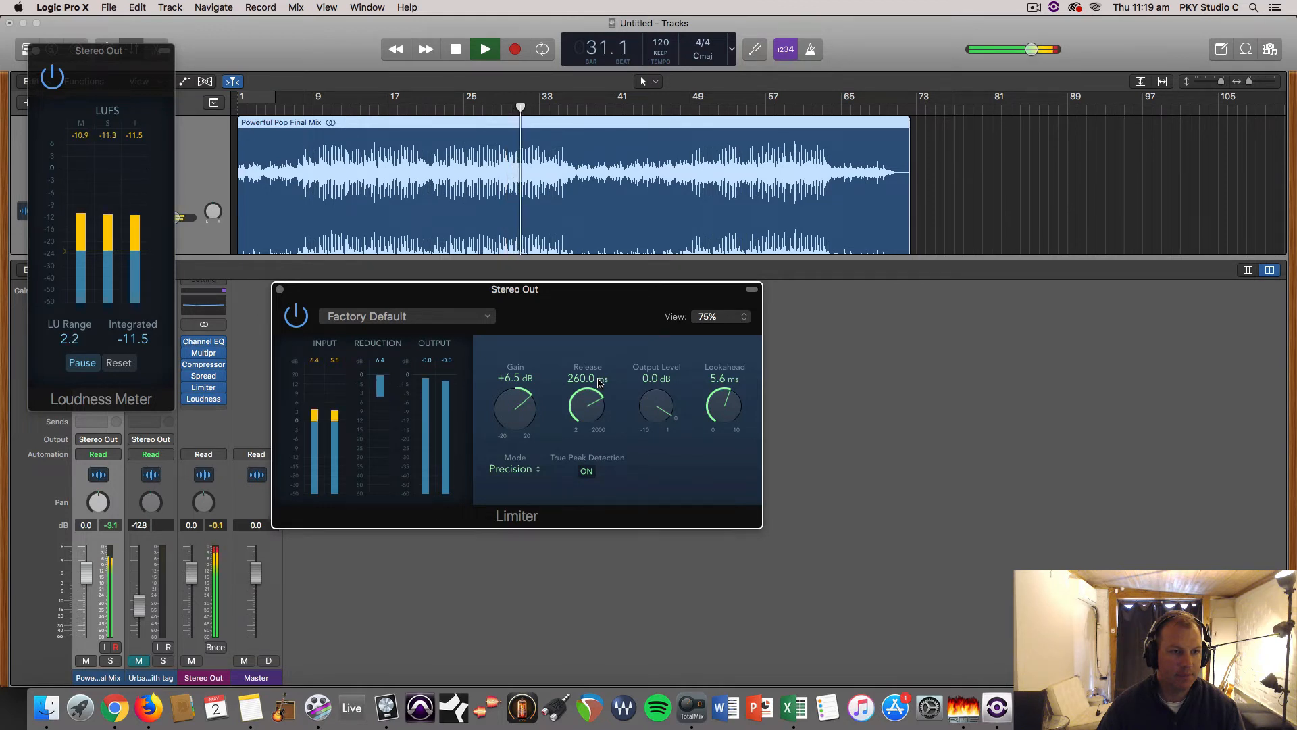
{"action": "left_click_drag", "start_coordinate": [541, 385], "coordinate": [536, 384]}
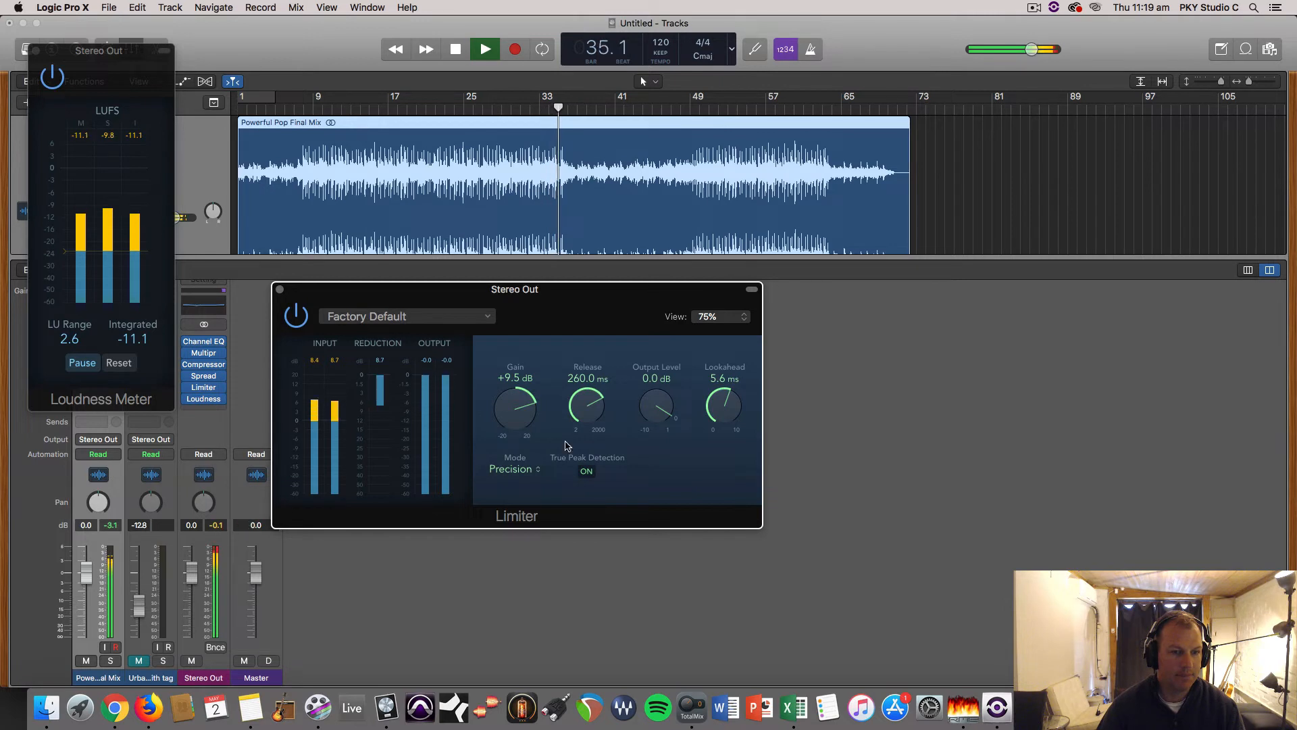
{"action": "left_click_drag", "start_coordinate": [674, 412], "coordinate": [669, 414]}
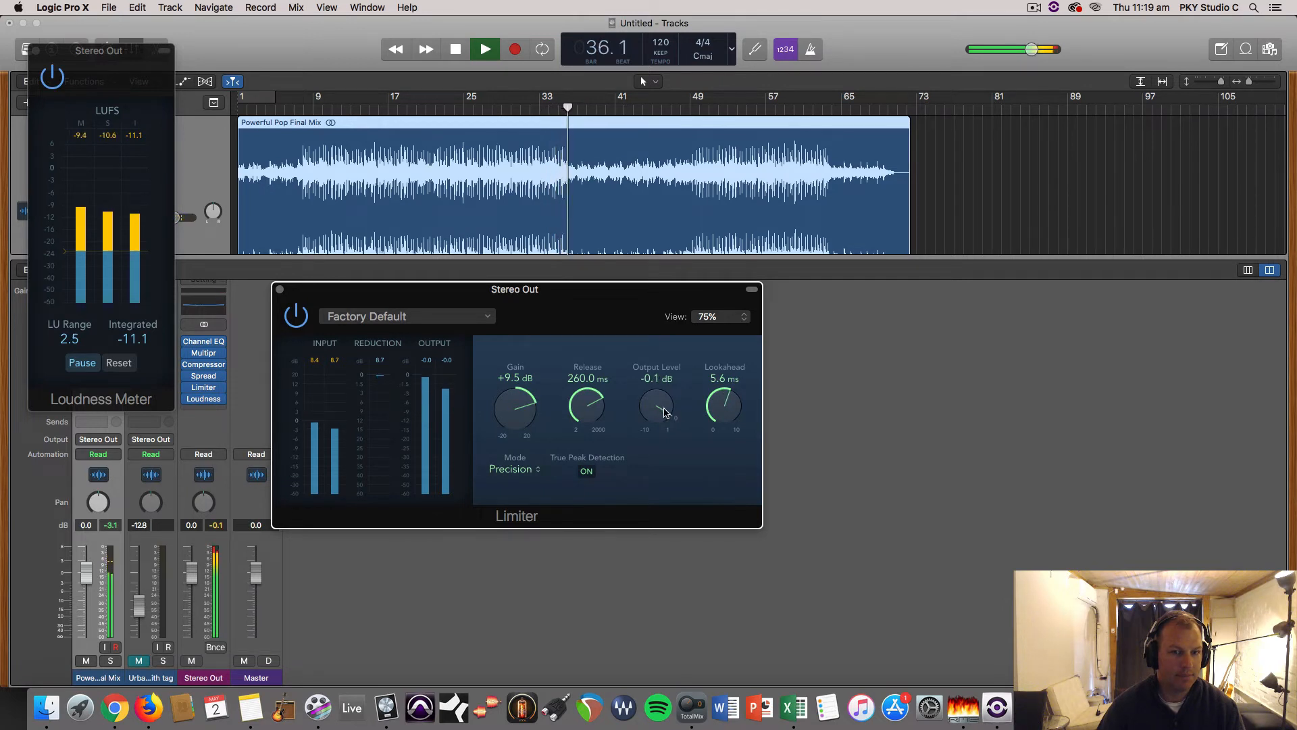
{"action": "key", "text": "space"}
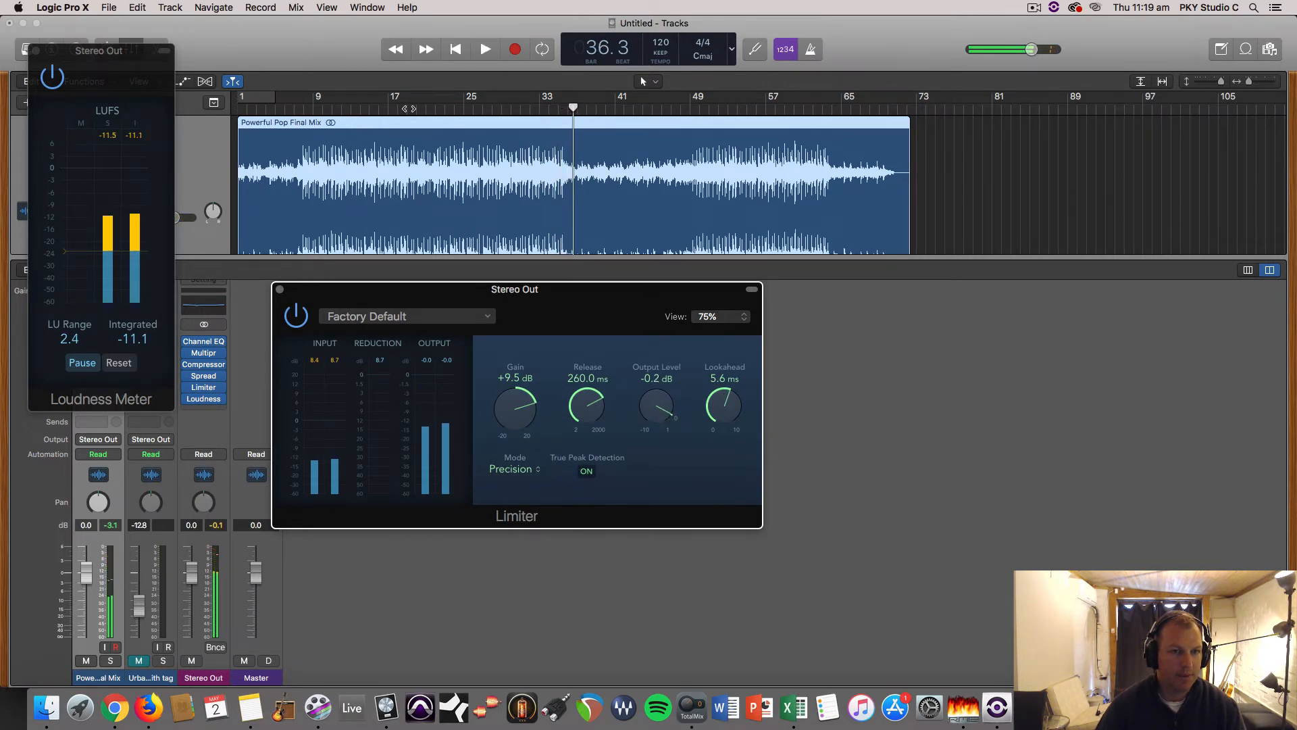
Step: Play from bar 19 with the Multipressor and Compressor open, and set the Compressor's threshold to -9.5 dB
{"action": "left_click", "coordinate": [408, 109]}
{"action": "left_click", "coordinate": [203, 365]}
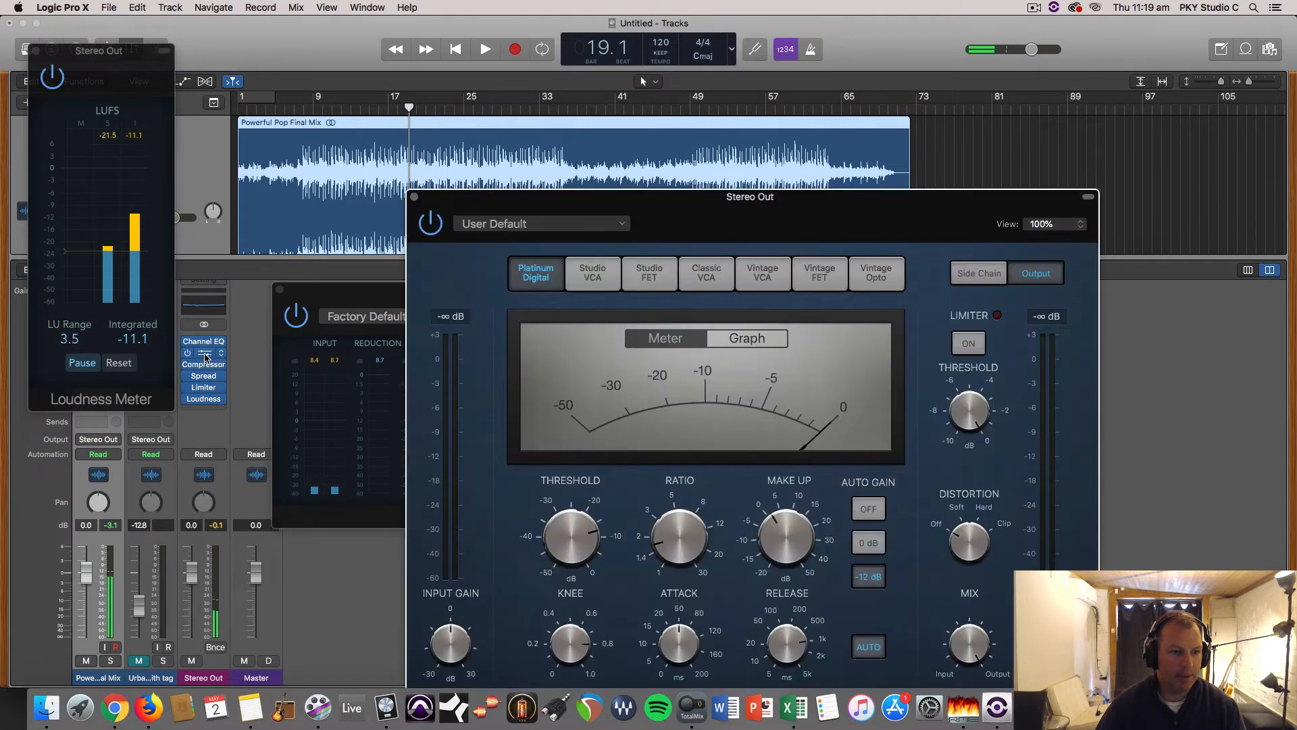
{"action": "left_click", "coordinate": [204, 354]}
{"action": "key", "text": "space"}
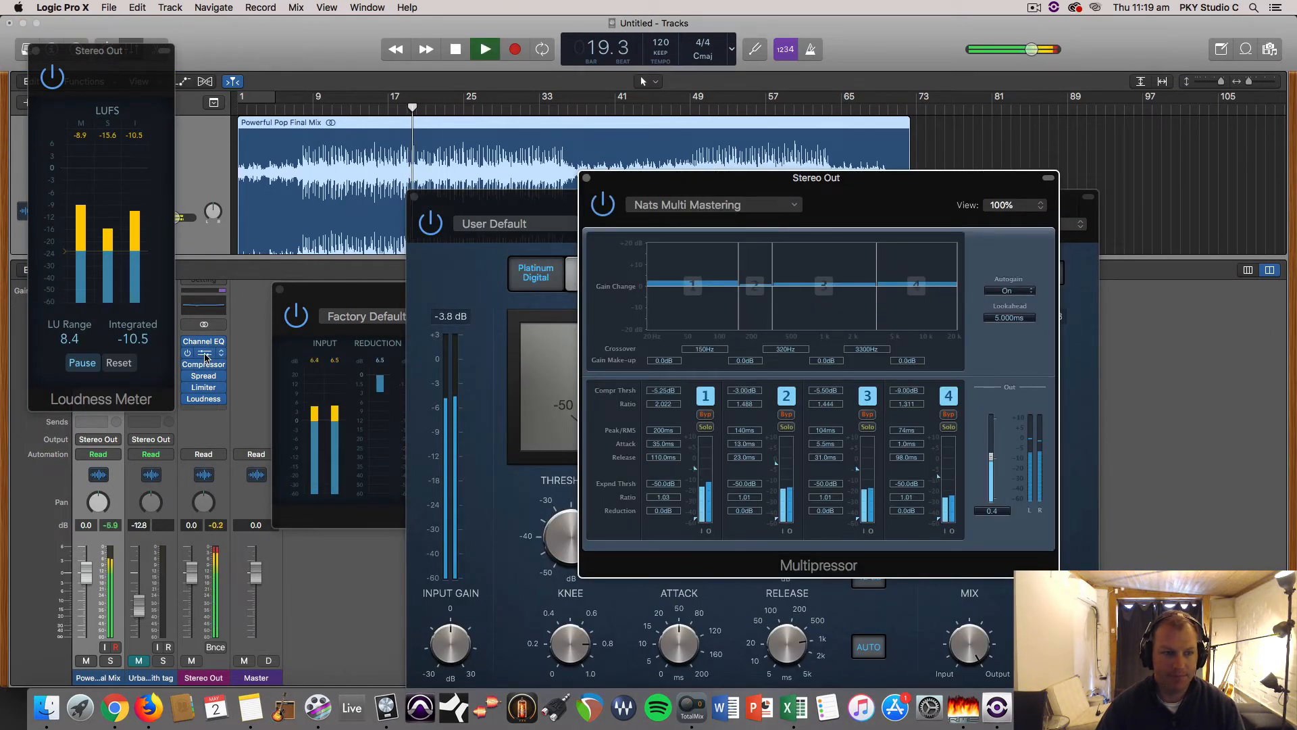
{"action": "left_click", "coordinate": [205, 365]}
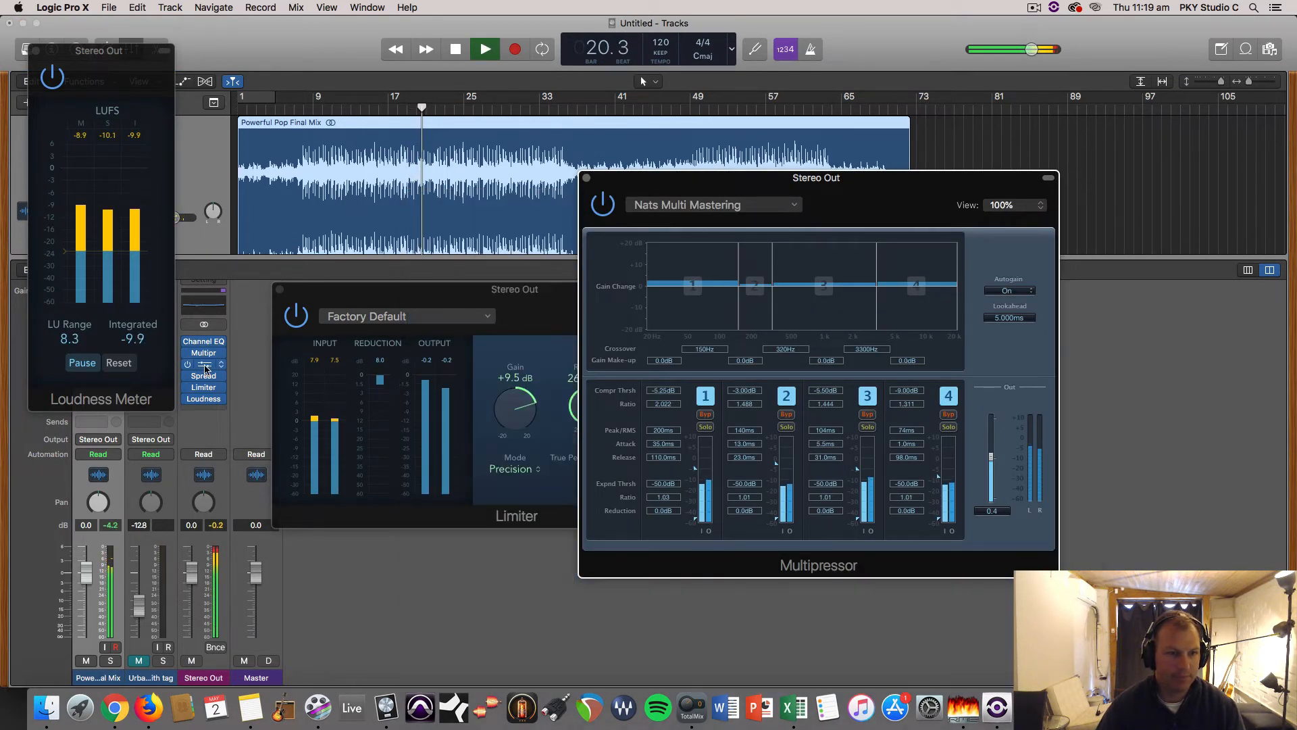
{"action": "left_click", "coordinate": [205, 366]}
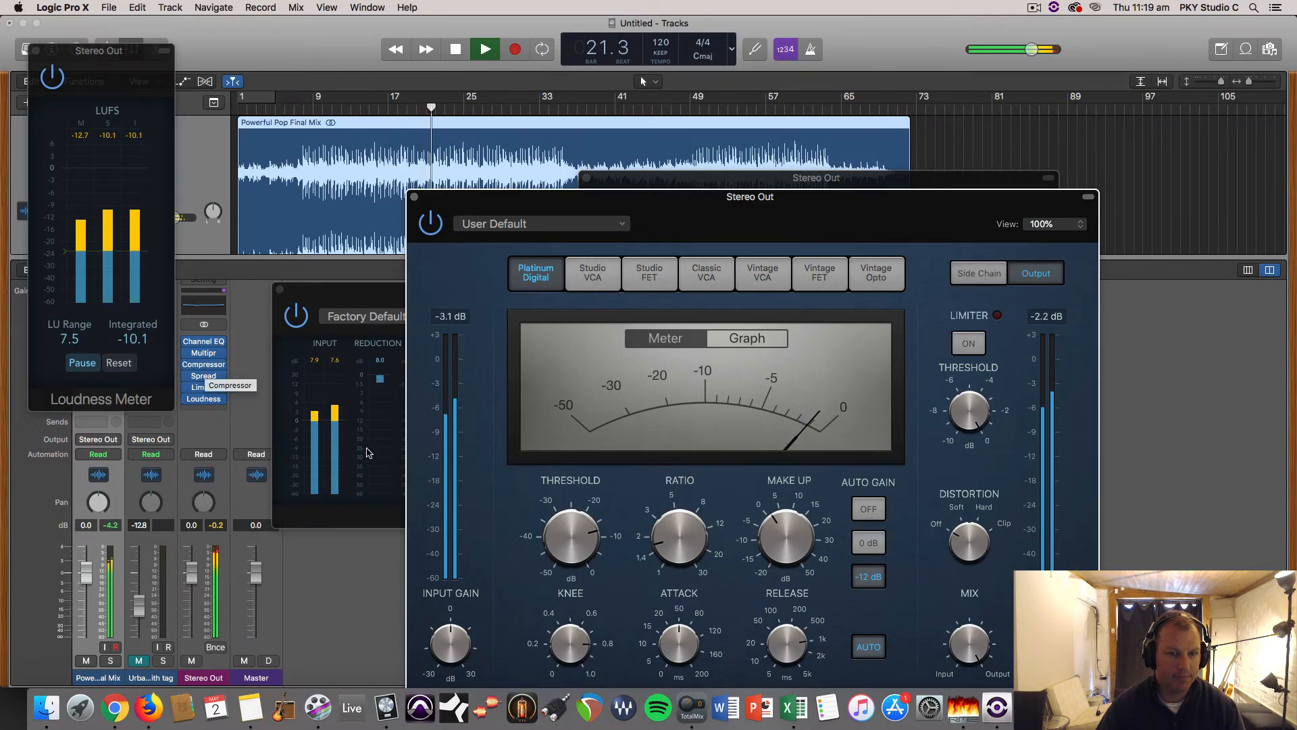
{"action": "left_click_drag", "start_coordinate": [566, 534], "coordinate": [569, 522]}
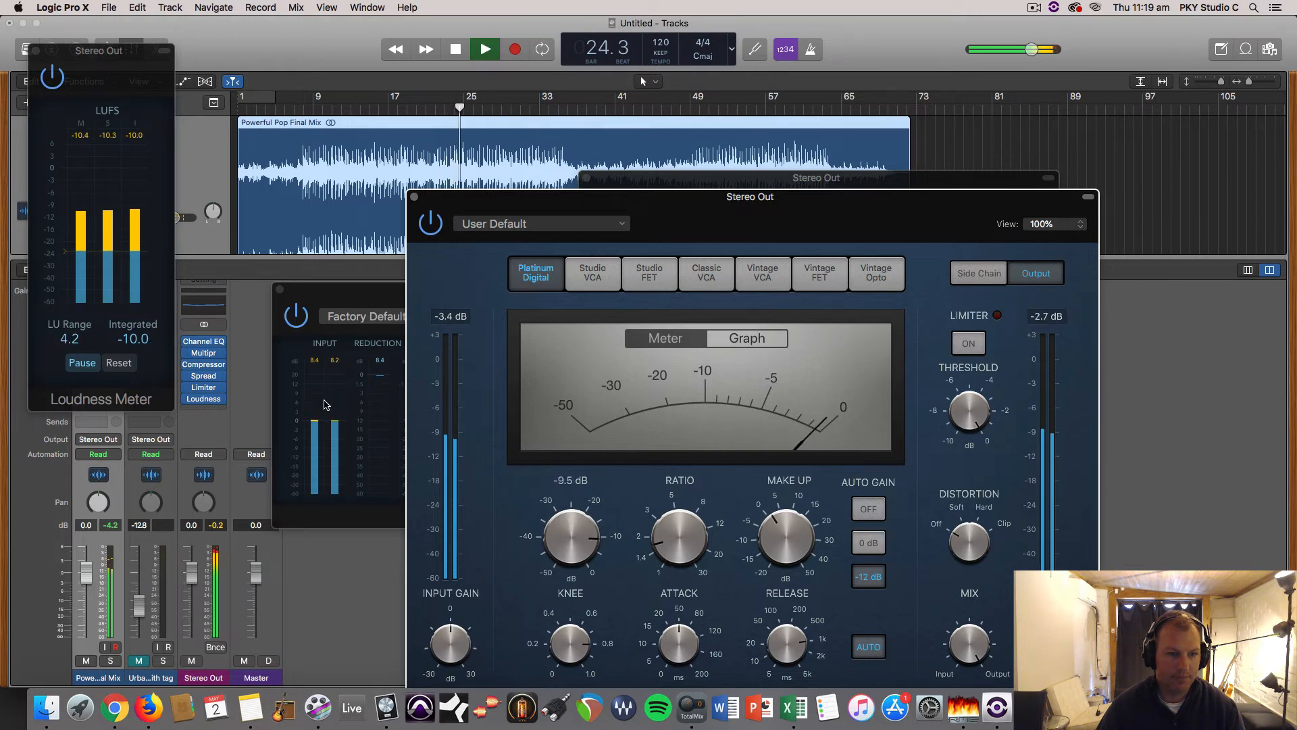
Step: Lower the Limiter's gain to +8.5 dB during playback and reset the Loudness Meter's reading
{"action": "left_click", "coordinate": [210, 390]}
{"action": "left_click", "coordinate": [210, 391]}
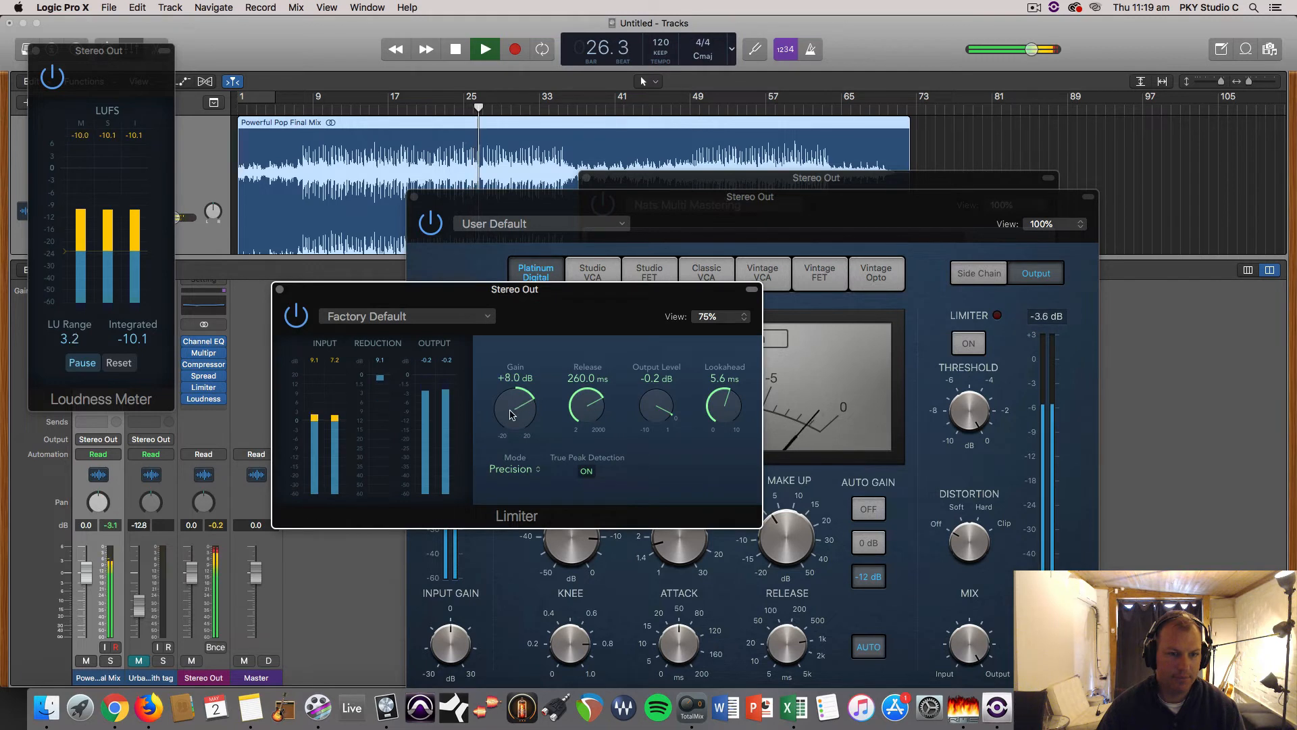
{"action": "left_click_drag", "start_coordinate": [511, 414], "coordinate": [513, 413]}
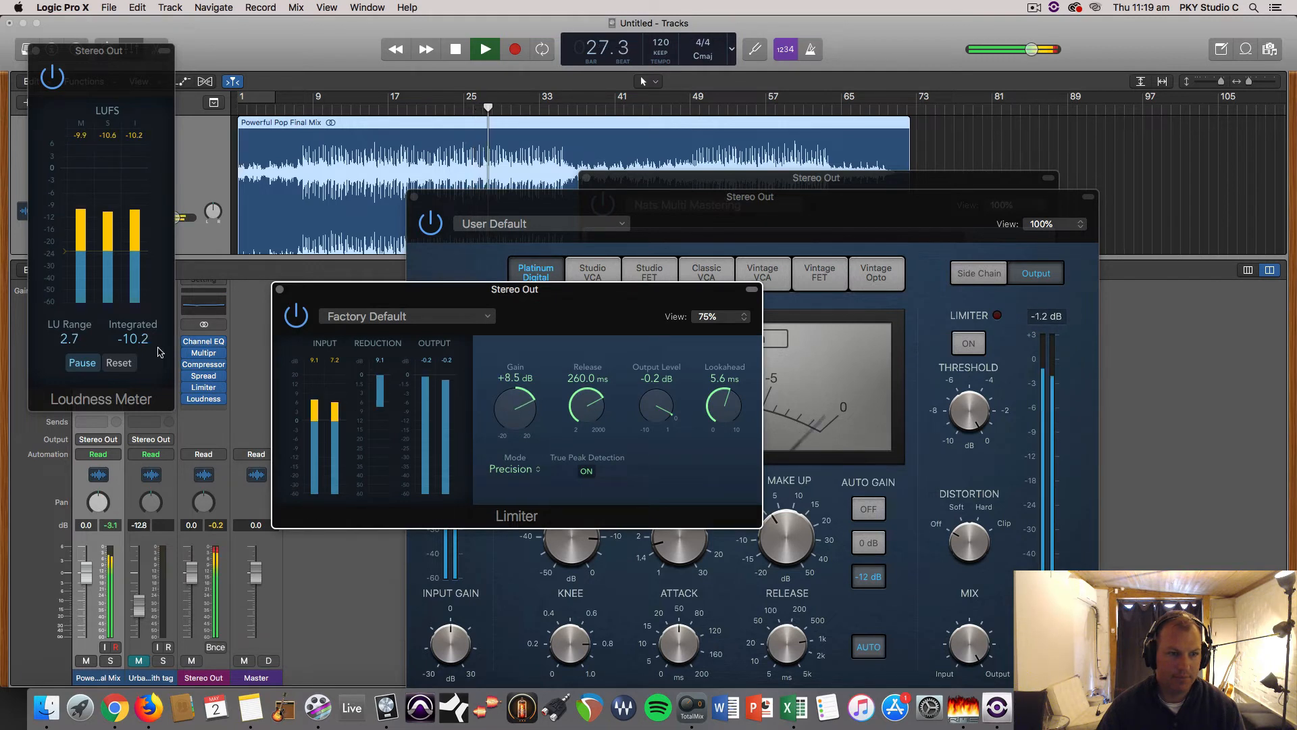
{"action": "left_click", "coordinate": [128, 365]}
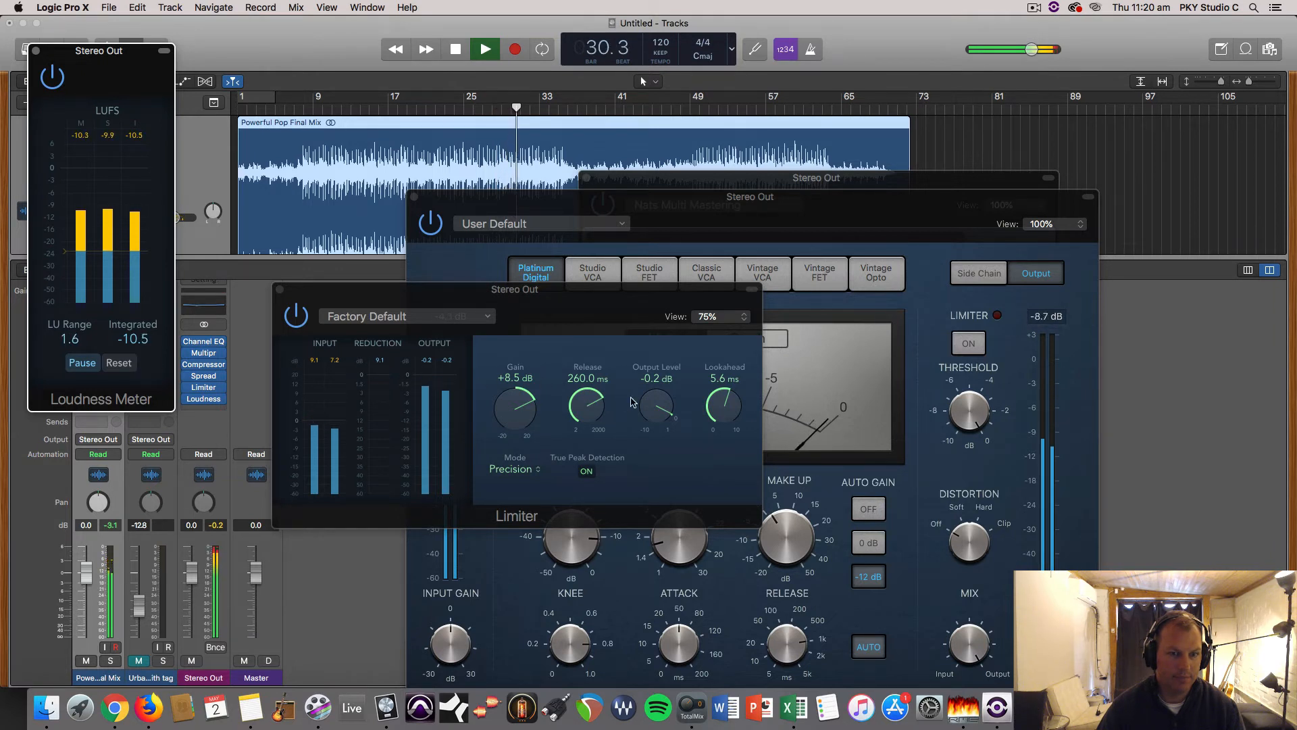
Step: Stop playback and close the Limiter, Compressor and Multipressor windows, leaving the Loudness Meter open
{"action": "left_click", "coordinate": [280, 290]}
{"action": "key", "text": "space"}
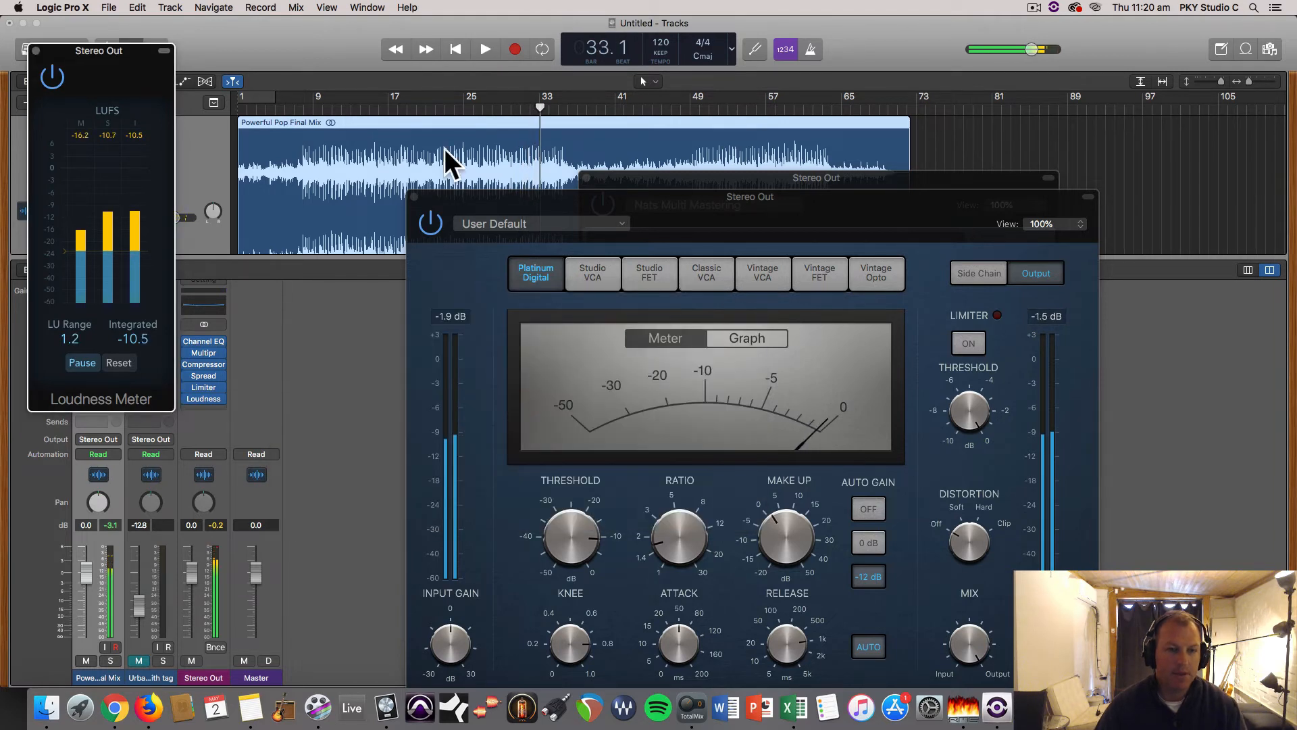
{"action": "left_click", "coordinate": [415, 197]}
{"action": "left_click", "coordinate": [586, 178]}
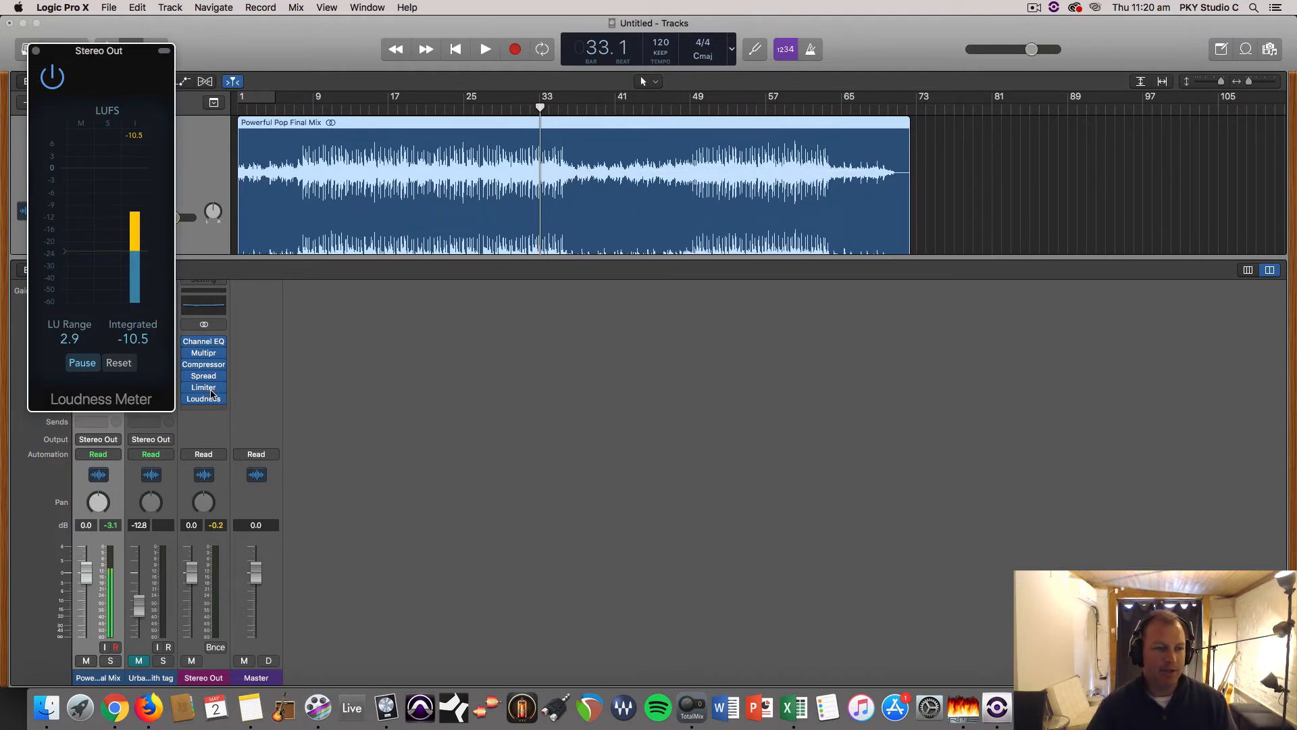
Step: Inspect the Multipressor and Compressor settings on the Stereo Out, then close the Compressor
{"action": "left_click", "coordinate": [204, 353]}
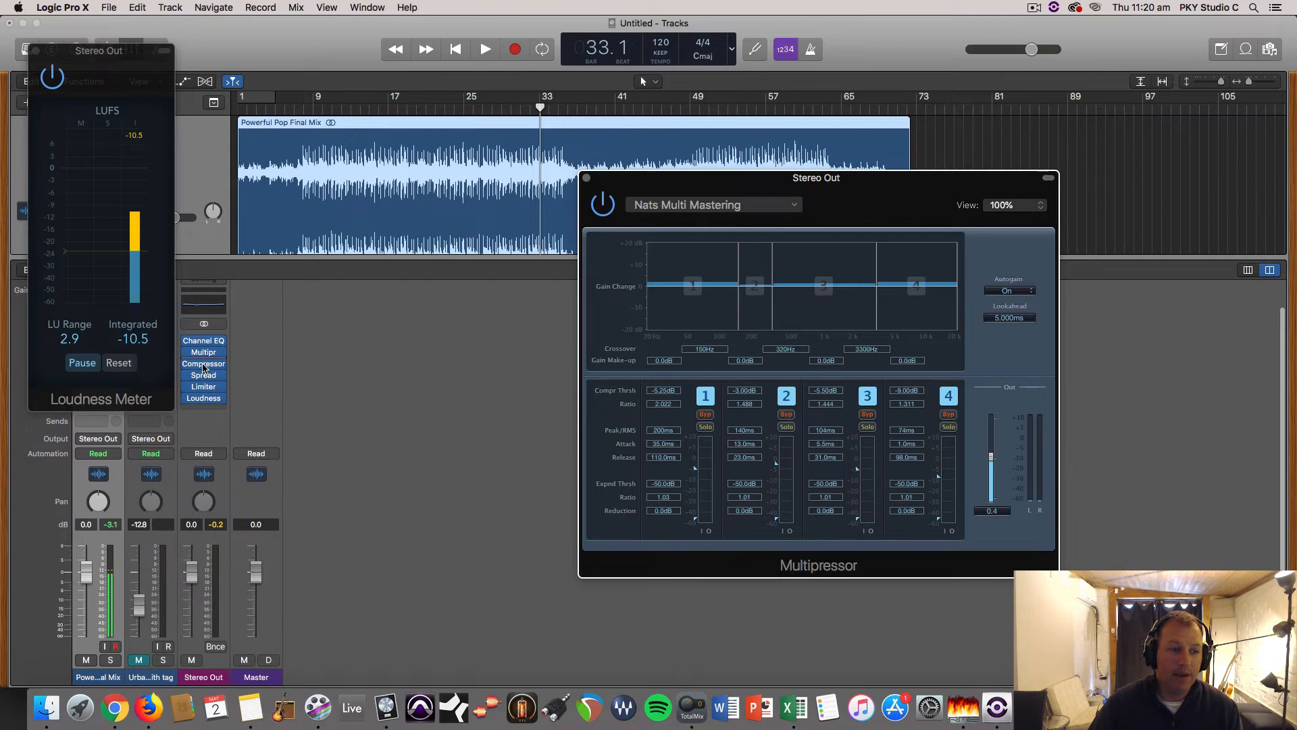
{"action": "left_click", "coordinate": [204, 354]}
{"action": "left_click", "coordinate": [196, 363]}
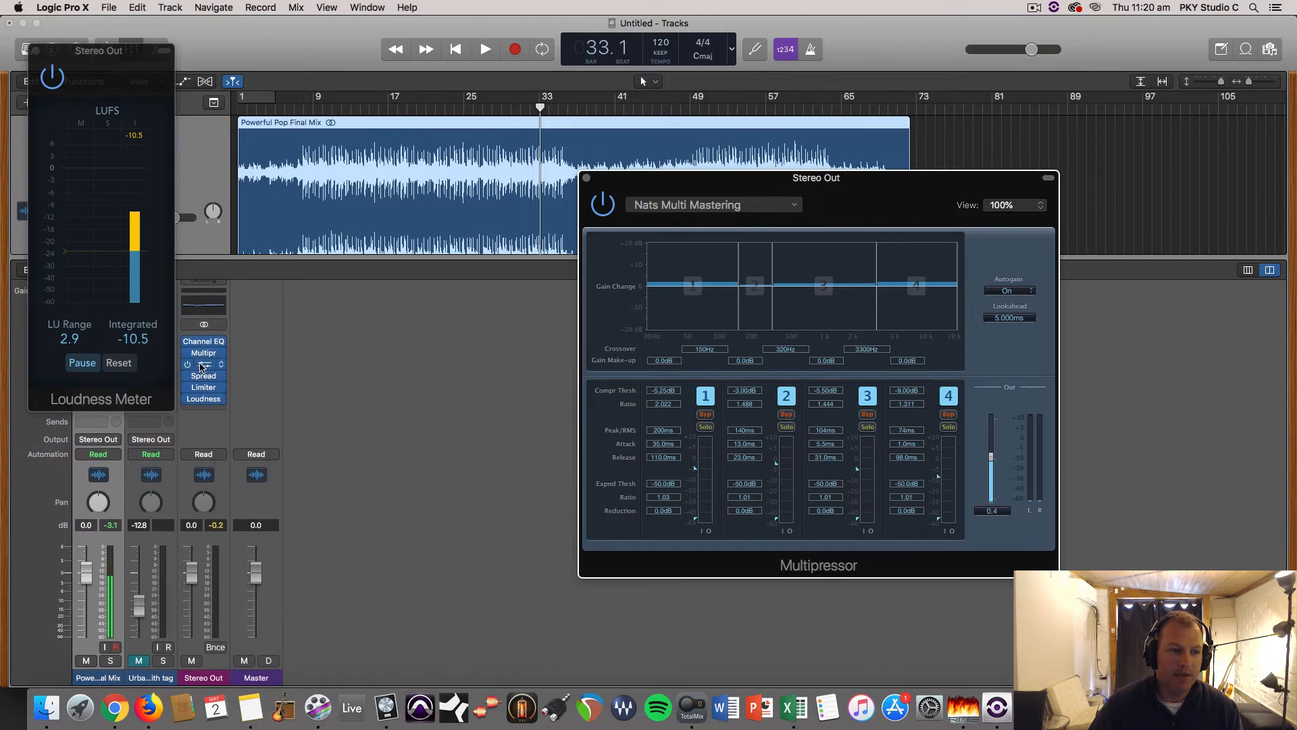
{"action": "left_click", "coordinate": [202, 364]}
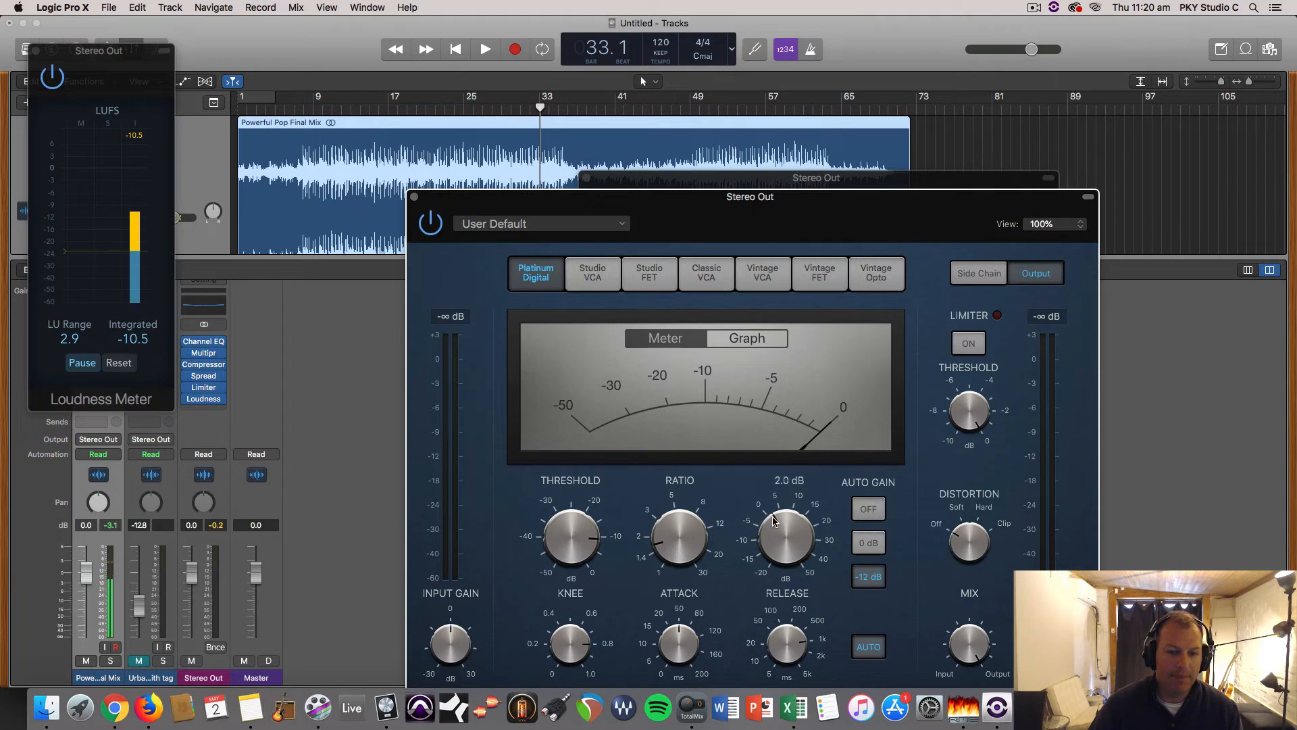
{"action": "left_click", "coordinate": [415, 198]}
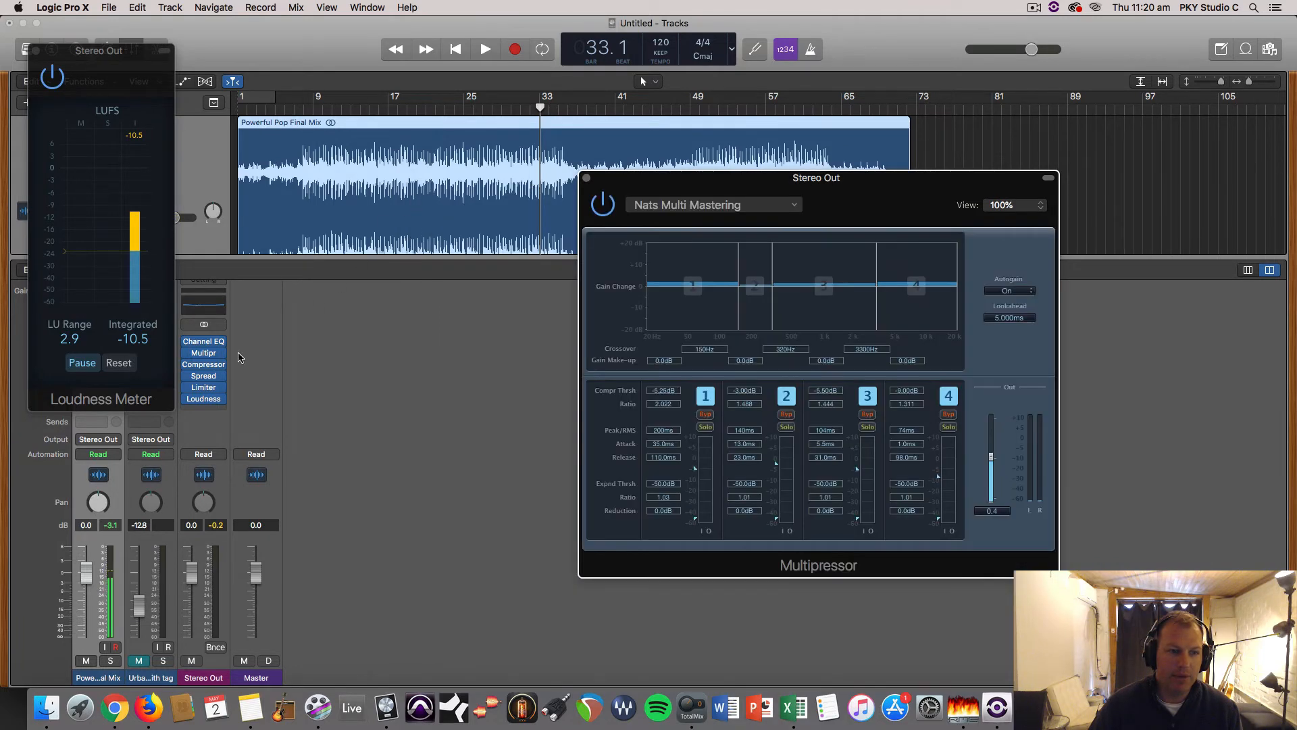
Step: Audition the mix from bar 18 with the Limiter open to check its gain reduction, then close the Limiter and Multipressor
{"action": "left_click", "coordinate": [207, 388]}
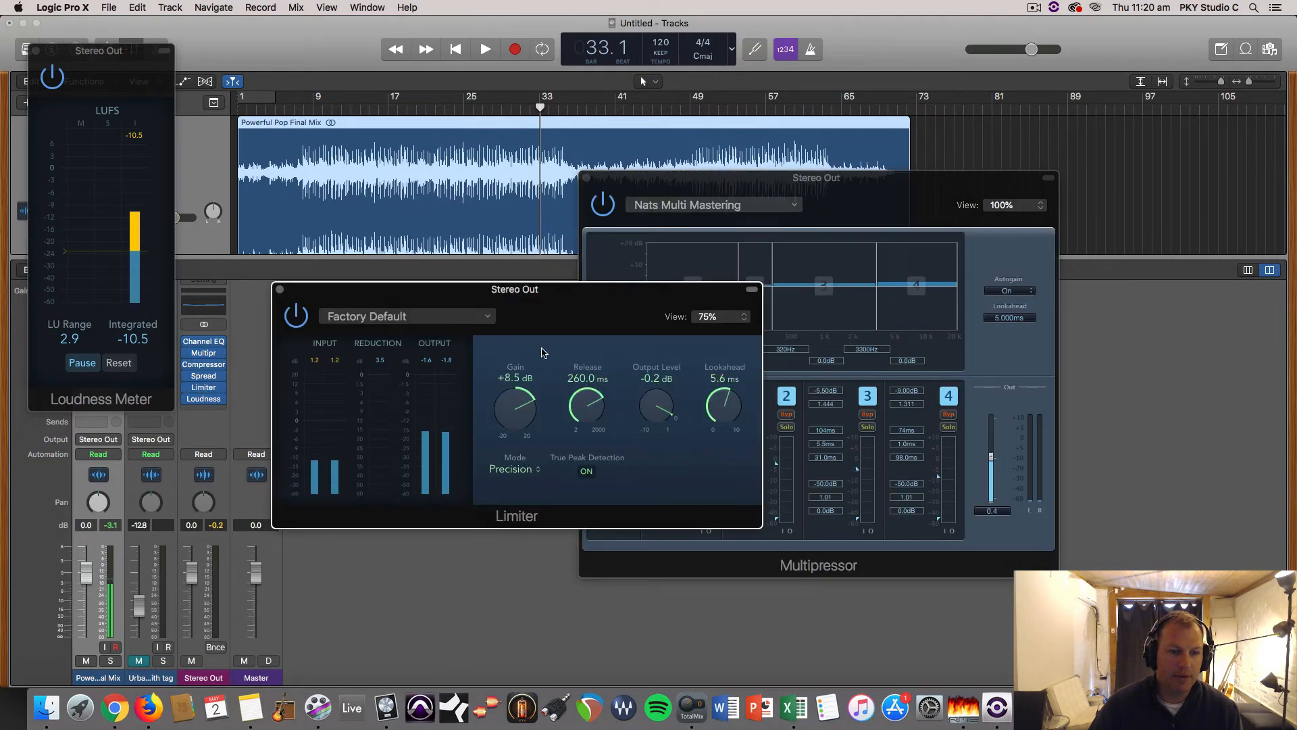
{"action": "left_click", "coordinate": [397, 108]}
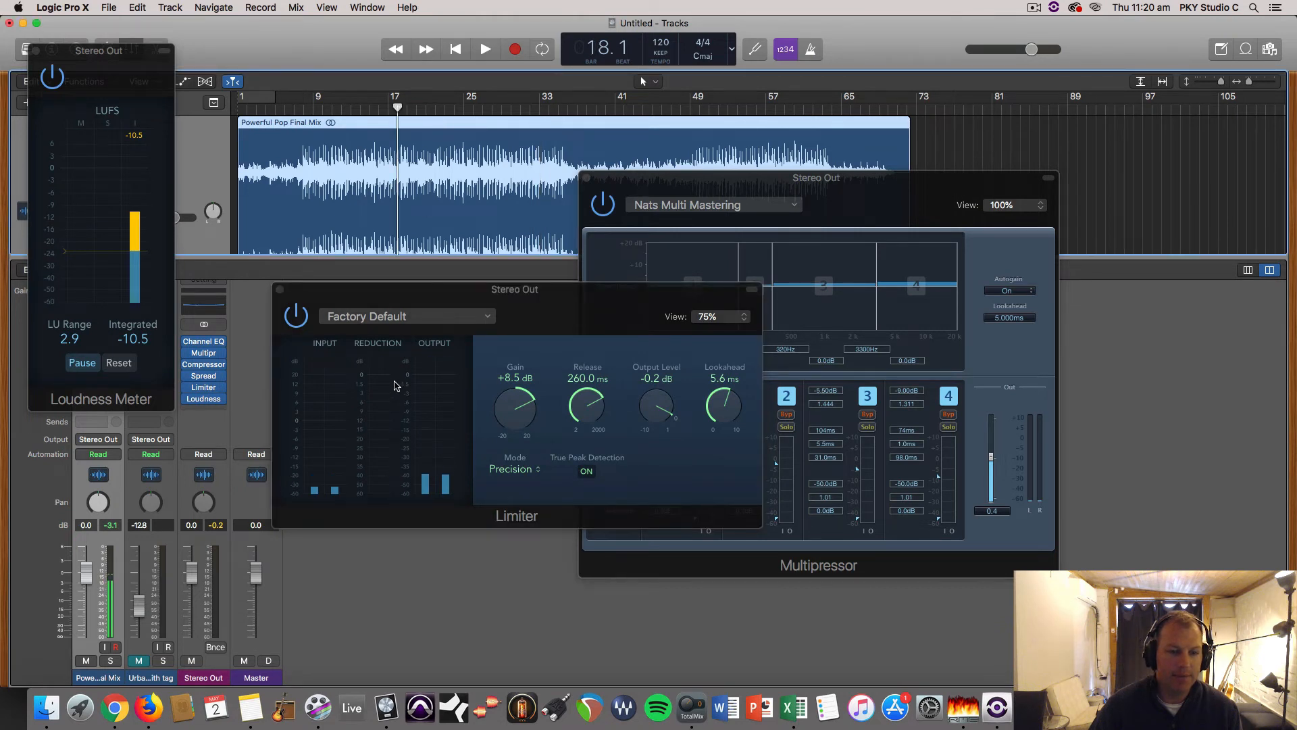
{"action": "key", "text": "space"}
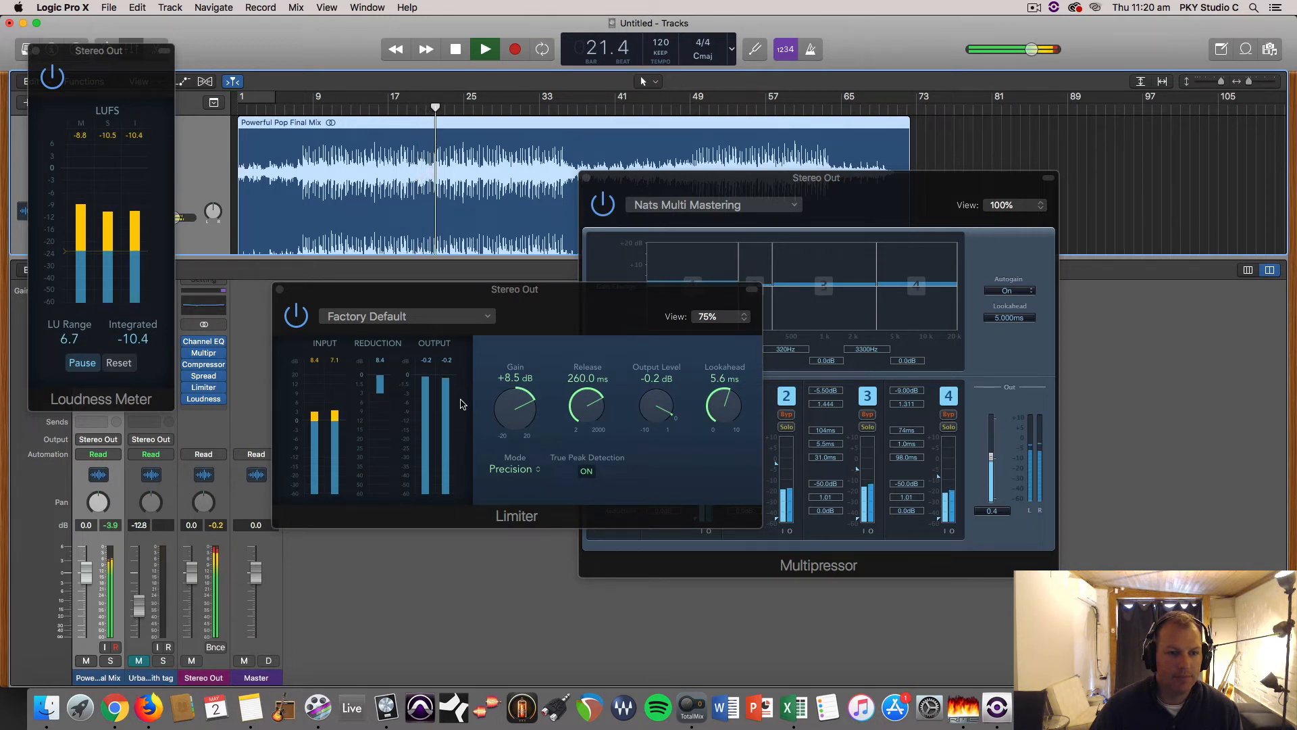
{"action": "key", "text": "space"}
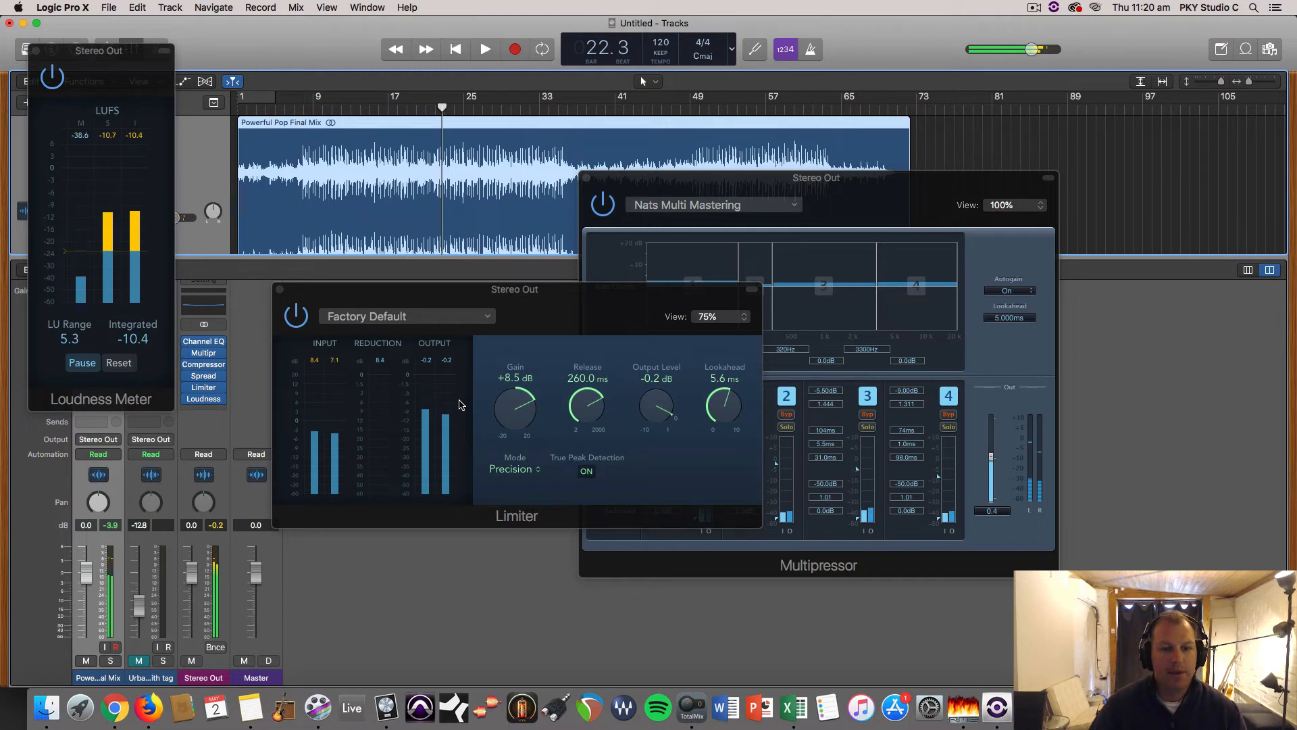
{"action": "left_click", "coordinate": [279, 290]}
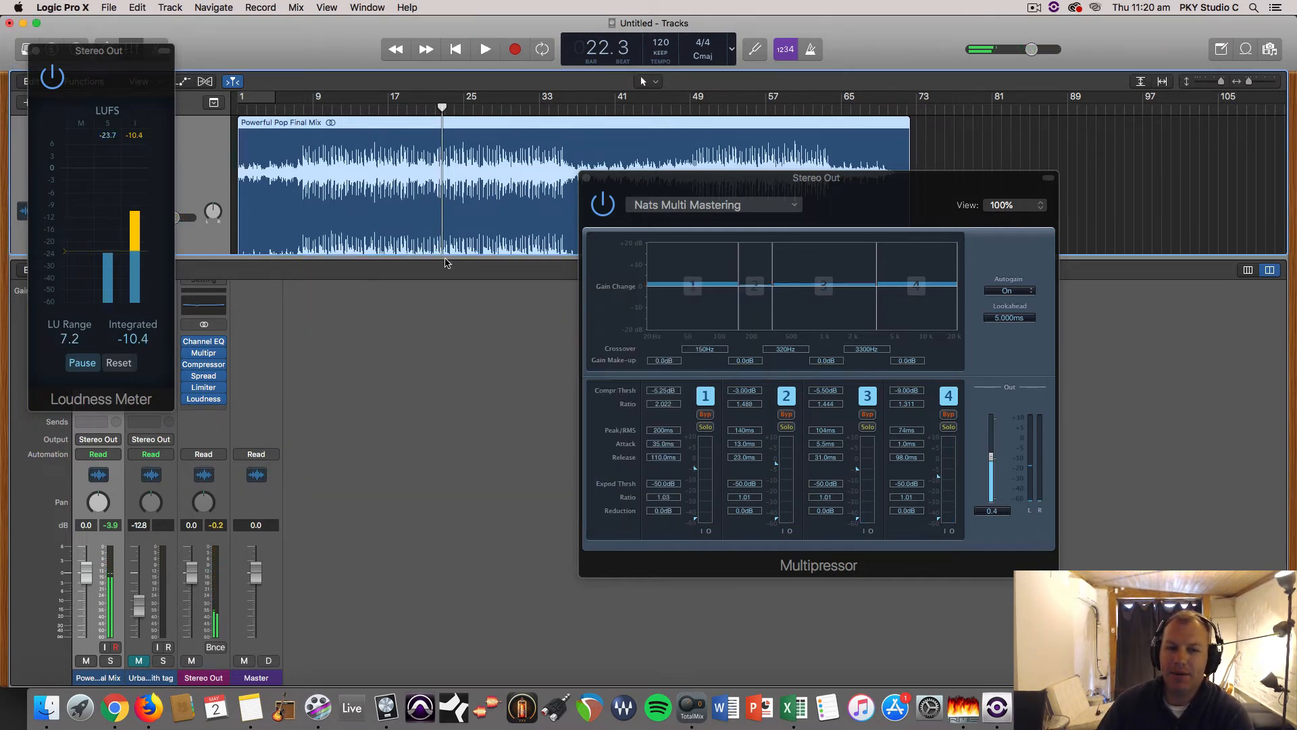
{"action": "left_click", "coordinate": [586, 179]}
Step: Set the Stereo Out Limiter's output level to -0.3 dB and raise its gain to +10.5 dB while playing from bar 18
{"action": "left_click_drag", "start_coordinate": [689, 259], "coordinate": [662, 468]}
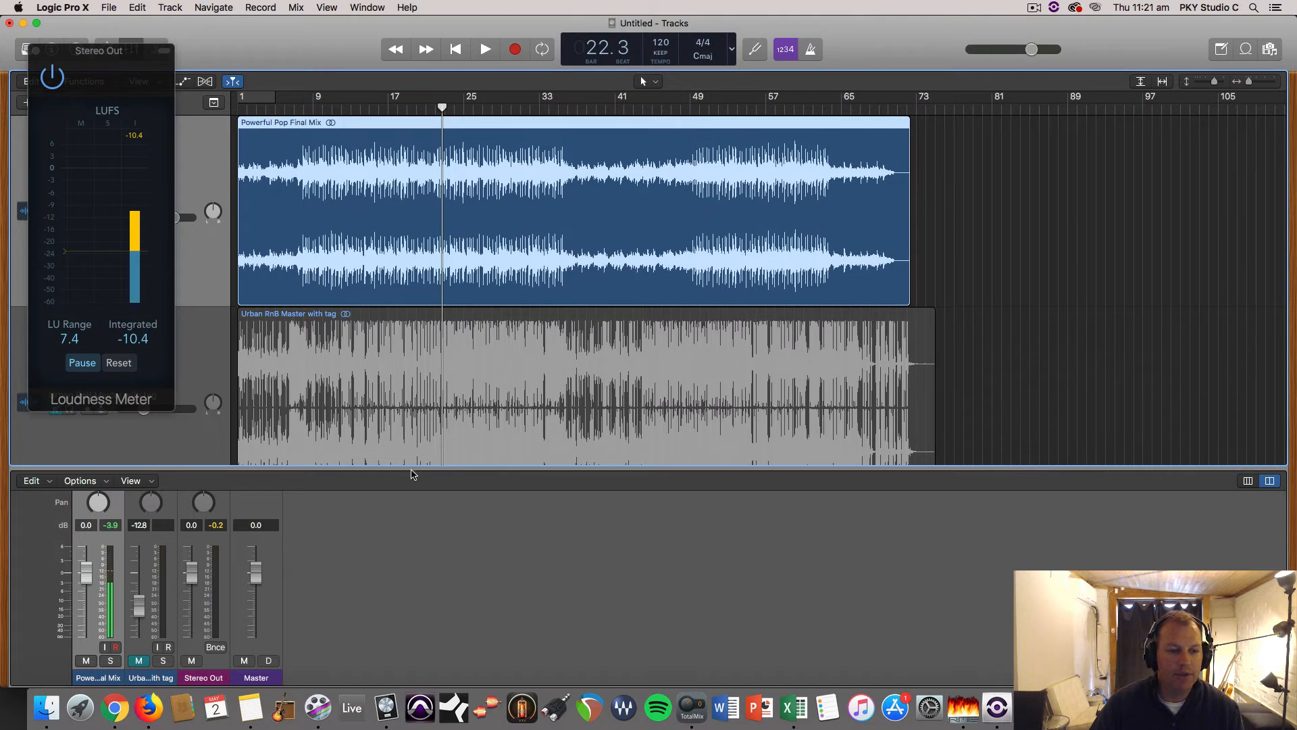
{"action": "left_click_drag", "start_coordinate": [414, 473], "coordinate": [428, 366]}
{"action": "left_click_drag", "start_coordinate": [431, 345], "coordinate": [432, 272]}
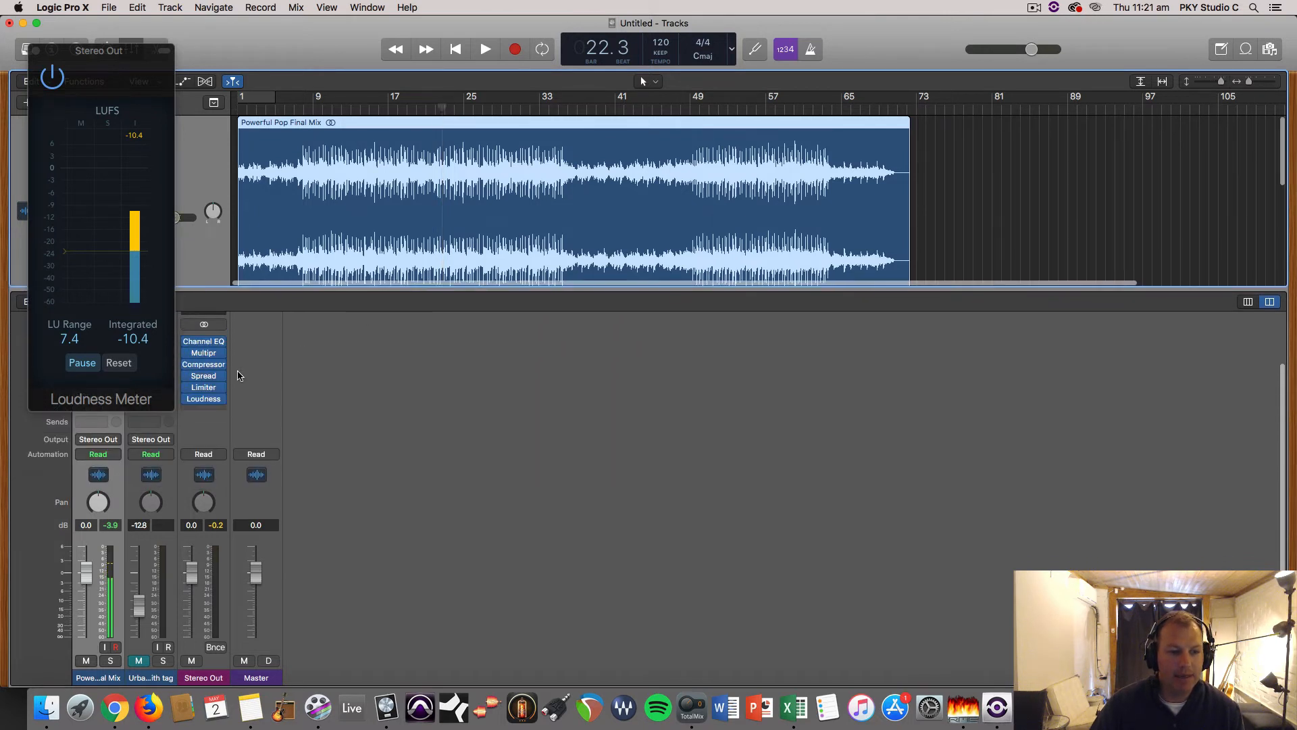
{"action": "left_click", "coordinate": [208, 390]}
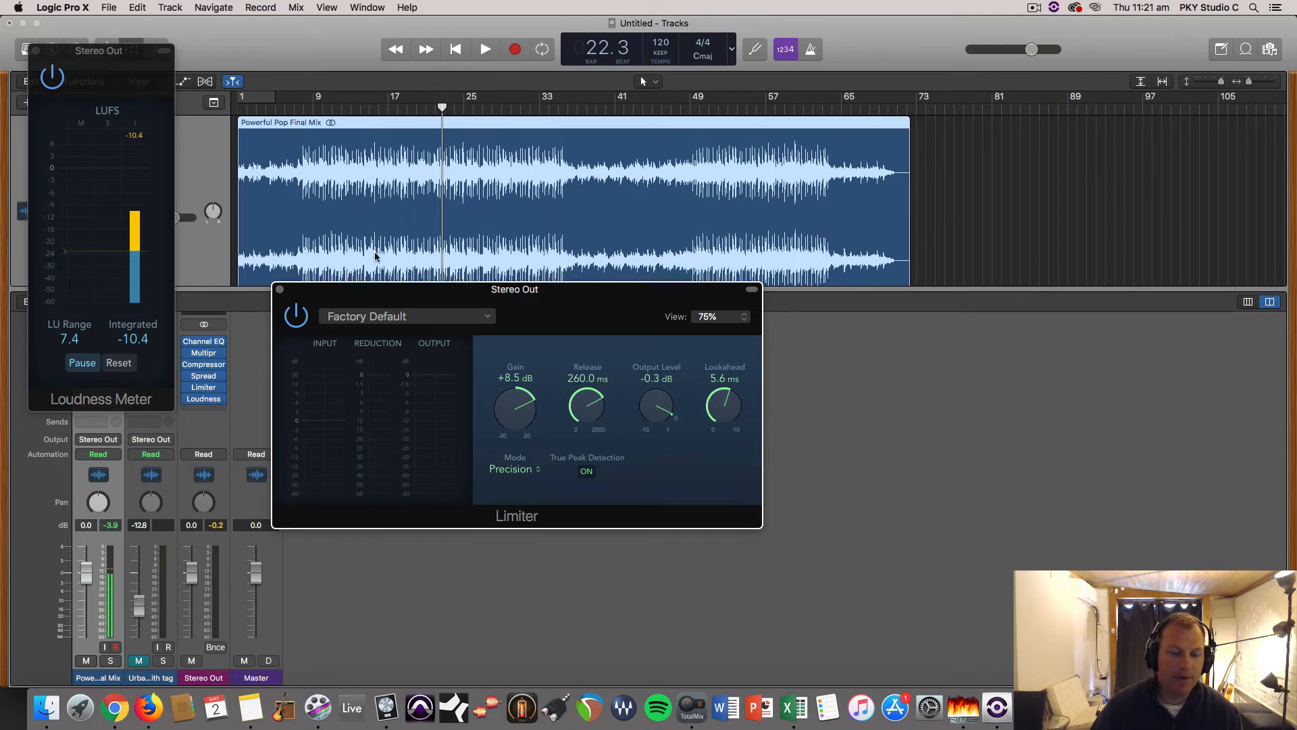
{"action": "left_click", "coordinate": [395, 109]}
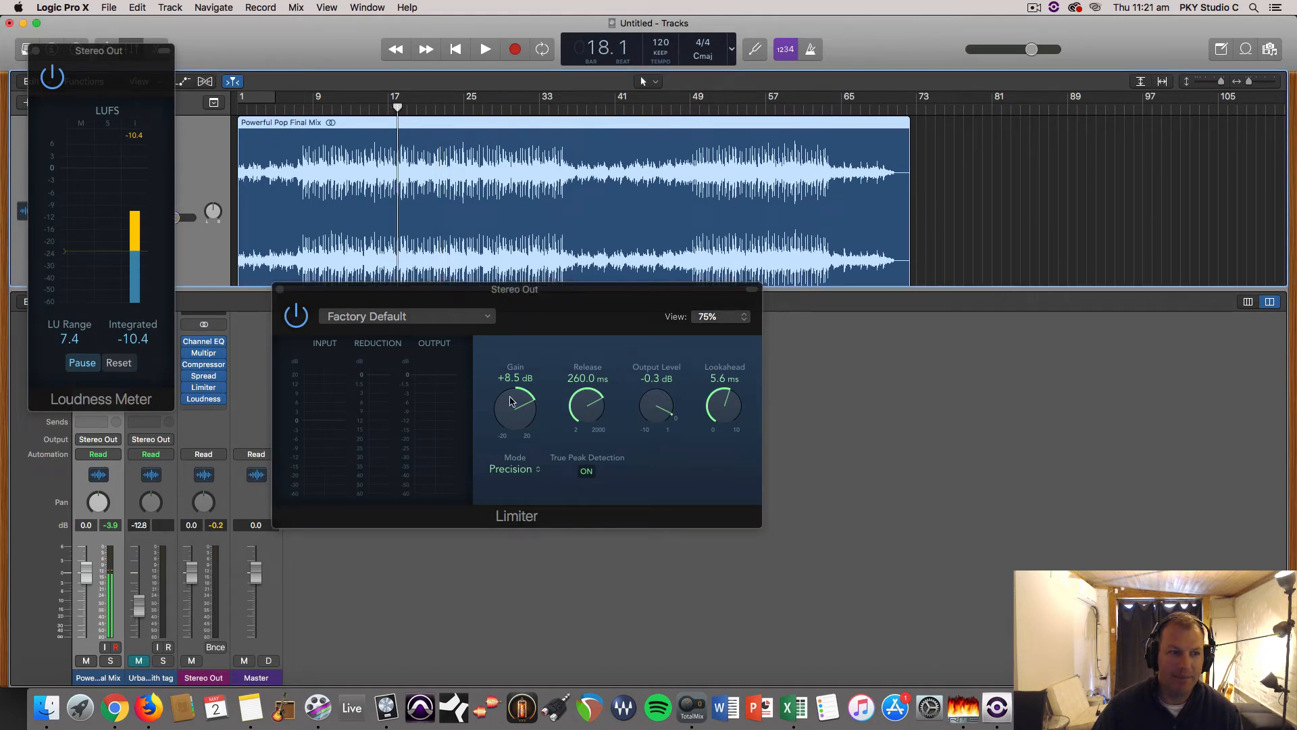
{"action": "key", "text": "space"}
{"action": "left_click_drag", "start_coordinate": [510, 401], "coordinate": [515, 388]}
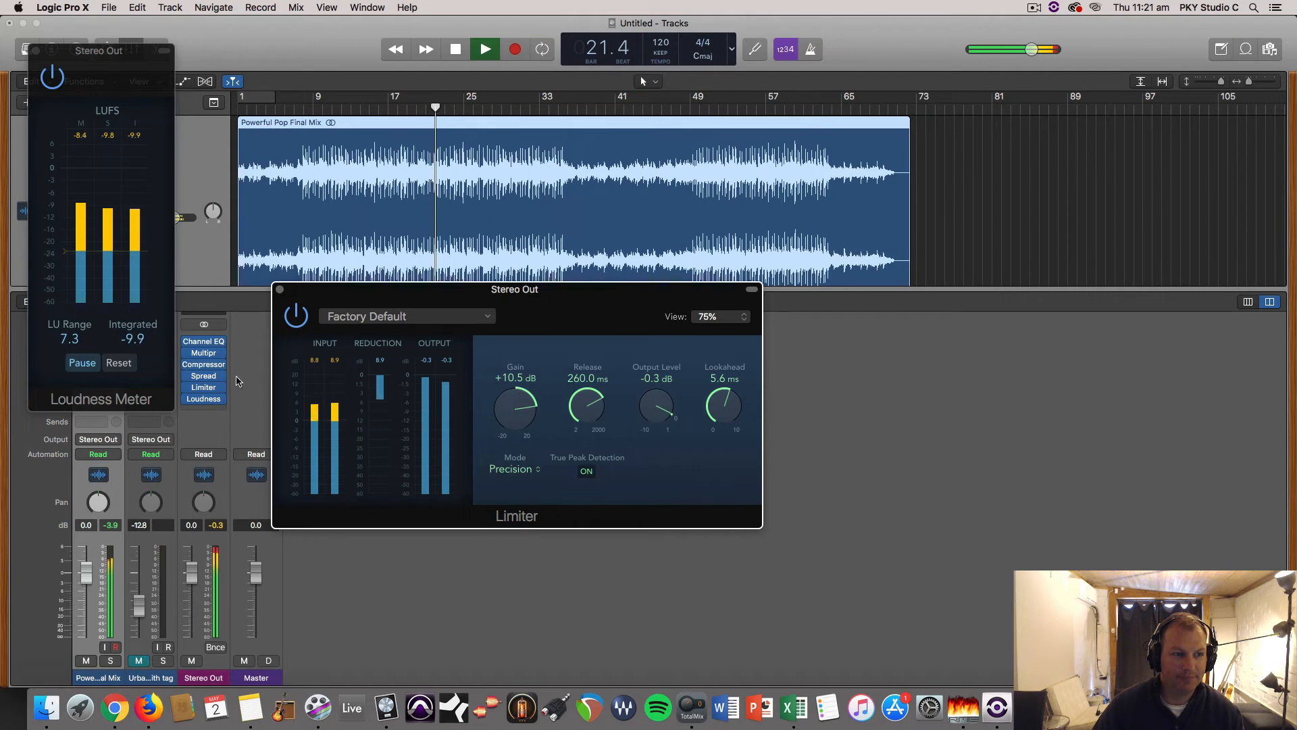
Step: During playback, lower the Limiter's gain to +9.5 dB, resetting the Loudness Meter's reading before and after the change
{"action": "left_click", "coordinate": [120, 363]}
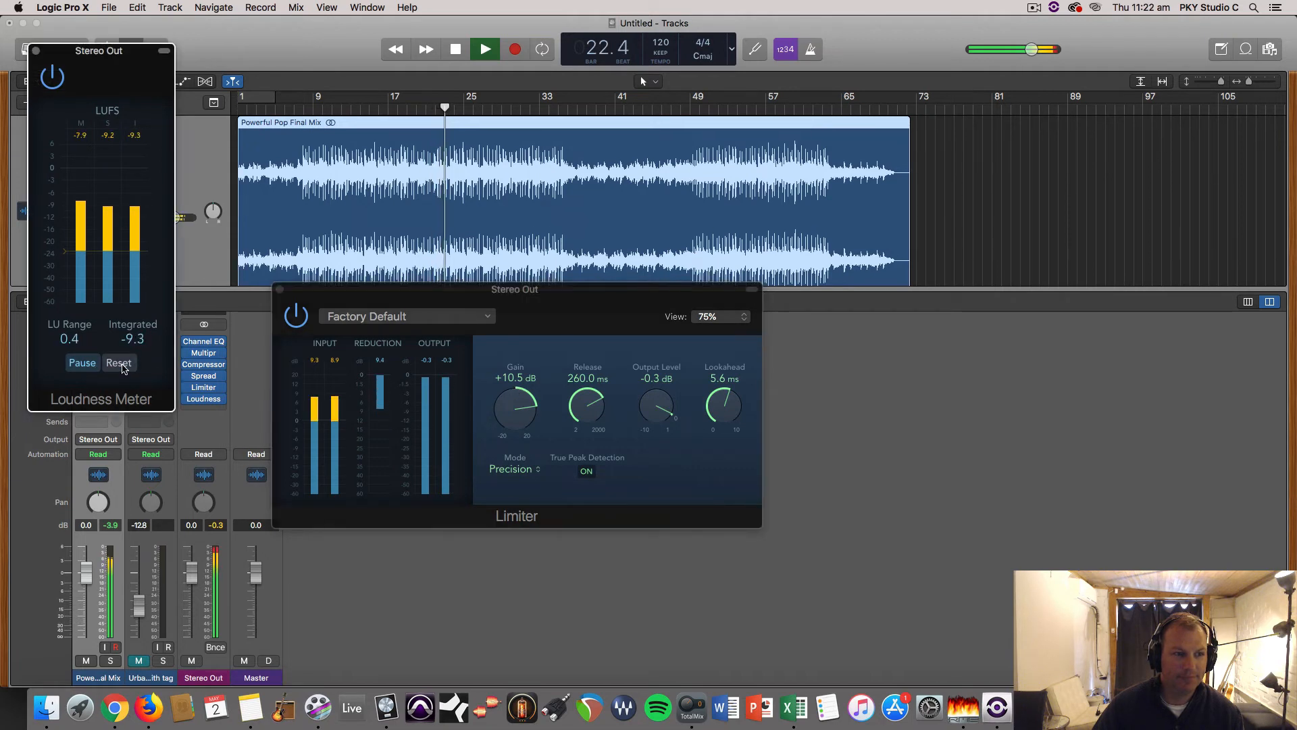
{"action": "left_click_drag", "start_coordinate": [497, 415], "coordinate": [512, 415]}
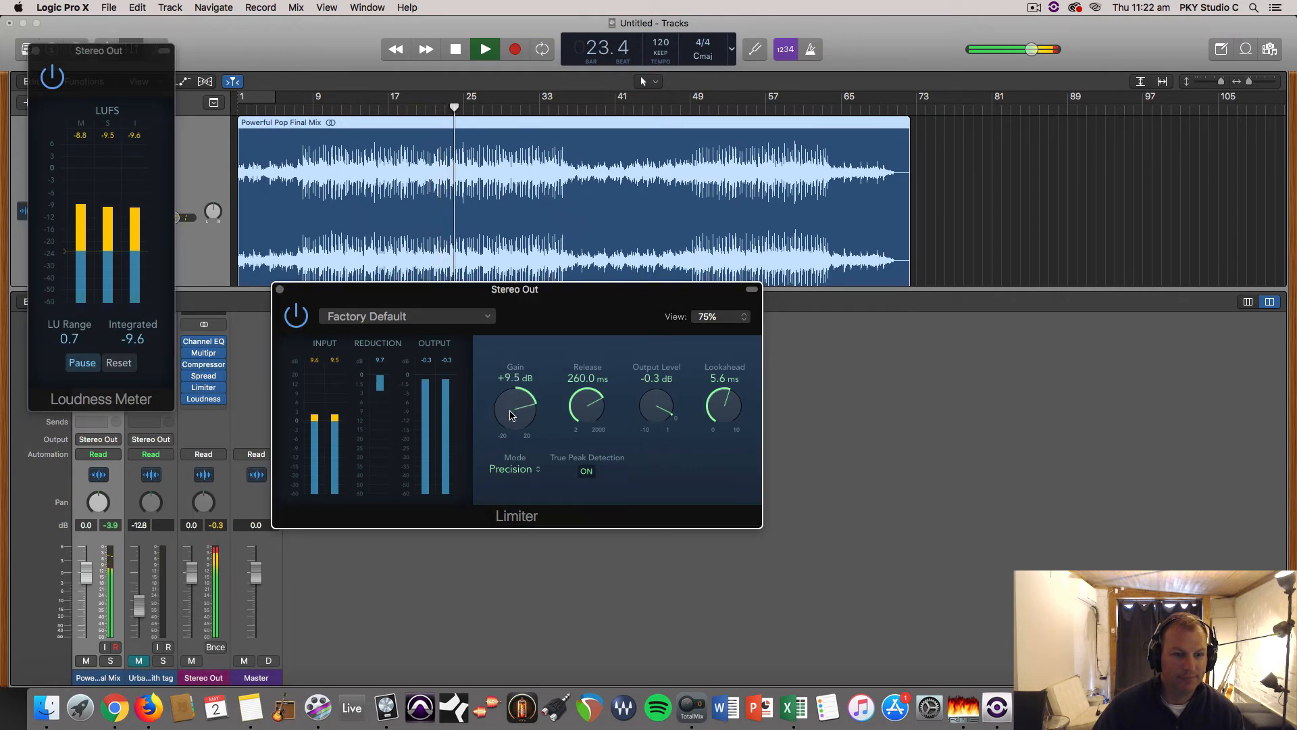
{"action": "left_click", "coordinate": [120, 364]}
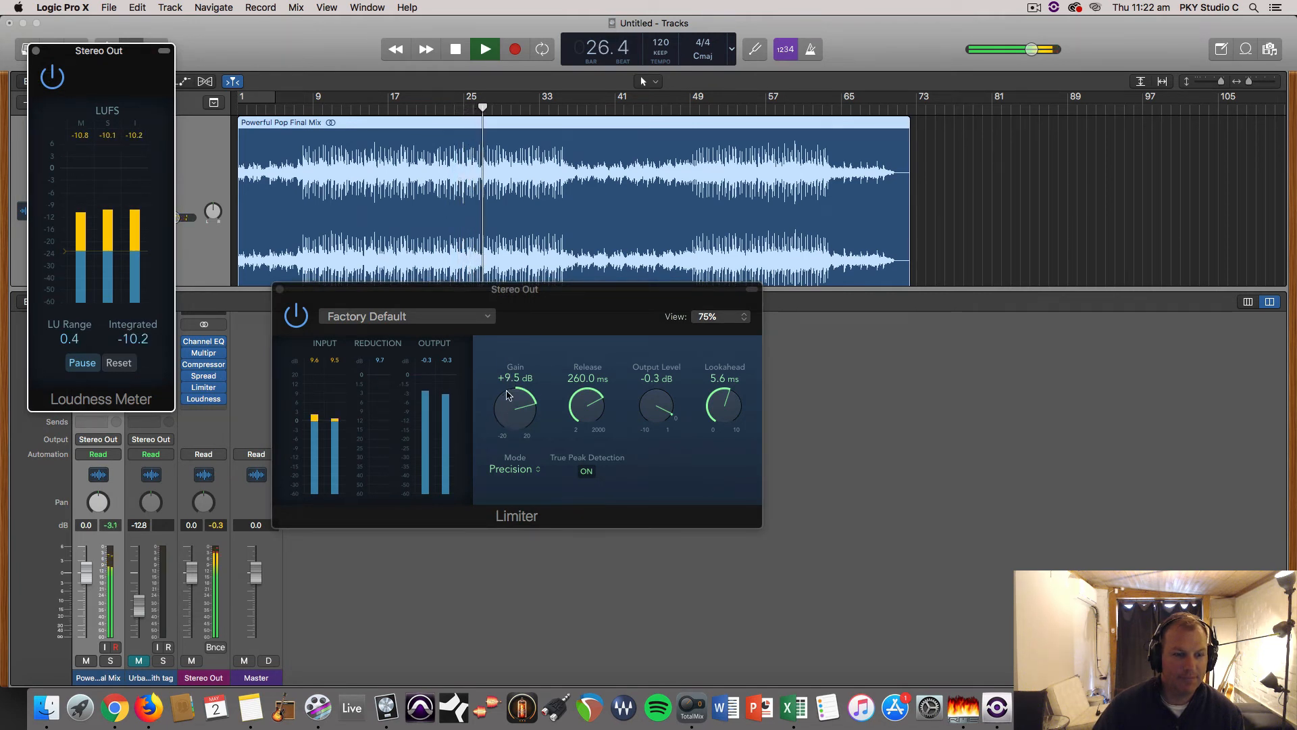
Step: Raise the Limiter's gain to +10.5 dB, then stop playback and close the Limiter and Loudness Meter
{"action": "left_click_drag", "start_coordinate": [508, 398], "coordinate": [507, 393]}
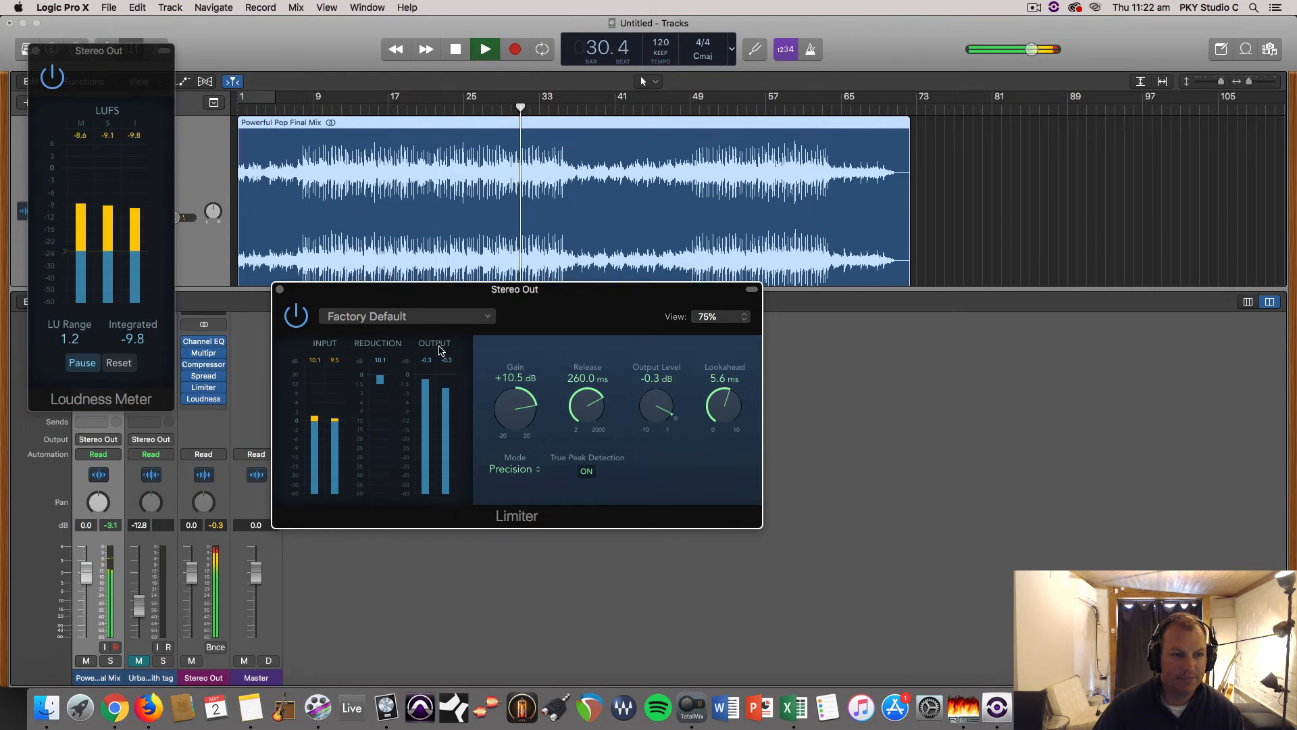
{"action": "key", "text": "space"}
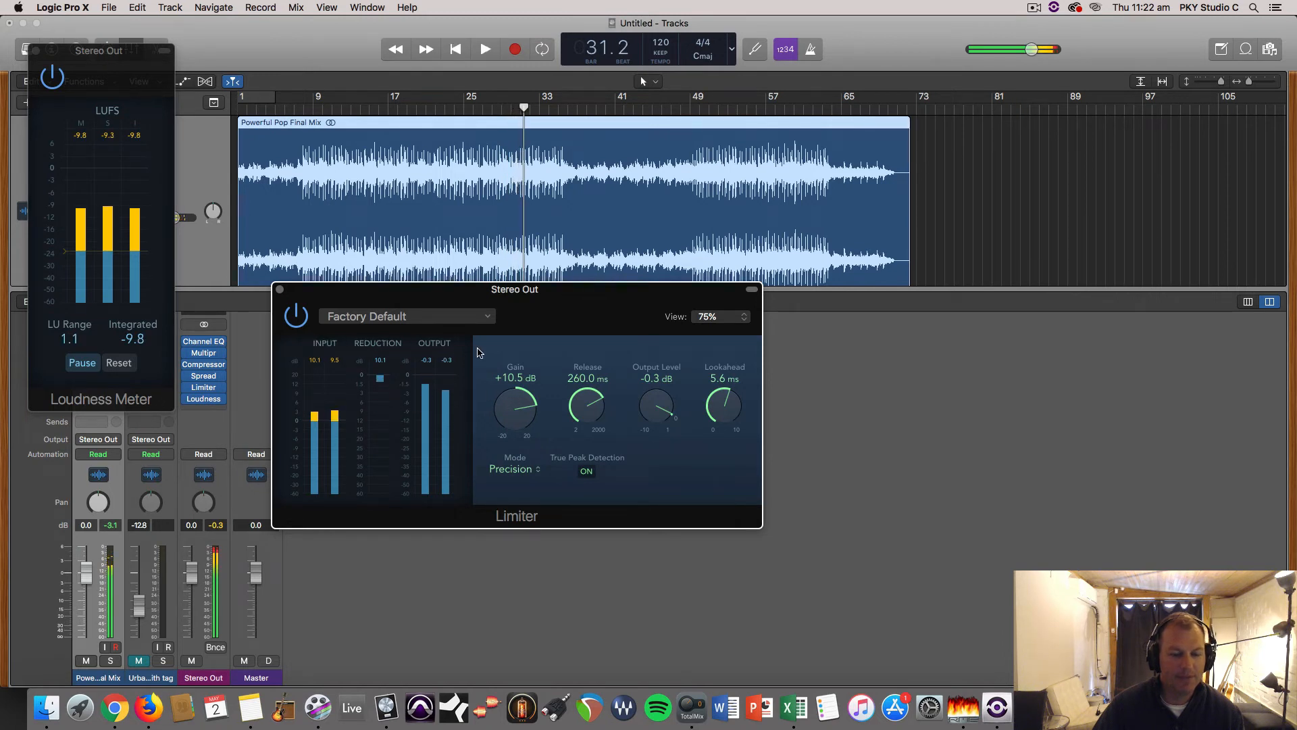
{"action": "left_click", "coordinate": [279, 290]}
{"action": "left_click", "coordinate": [36, 51]}
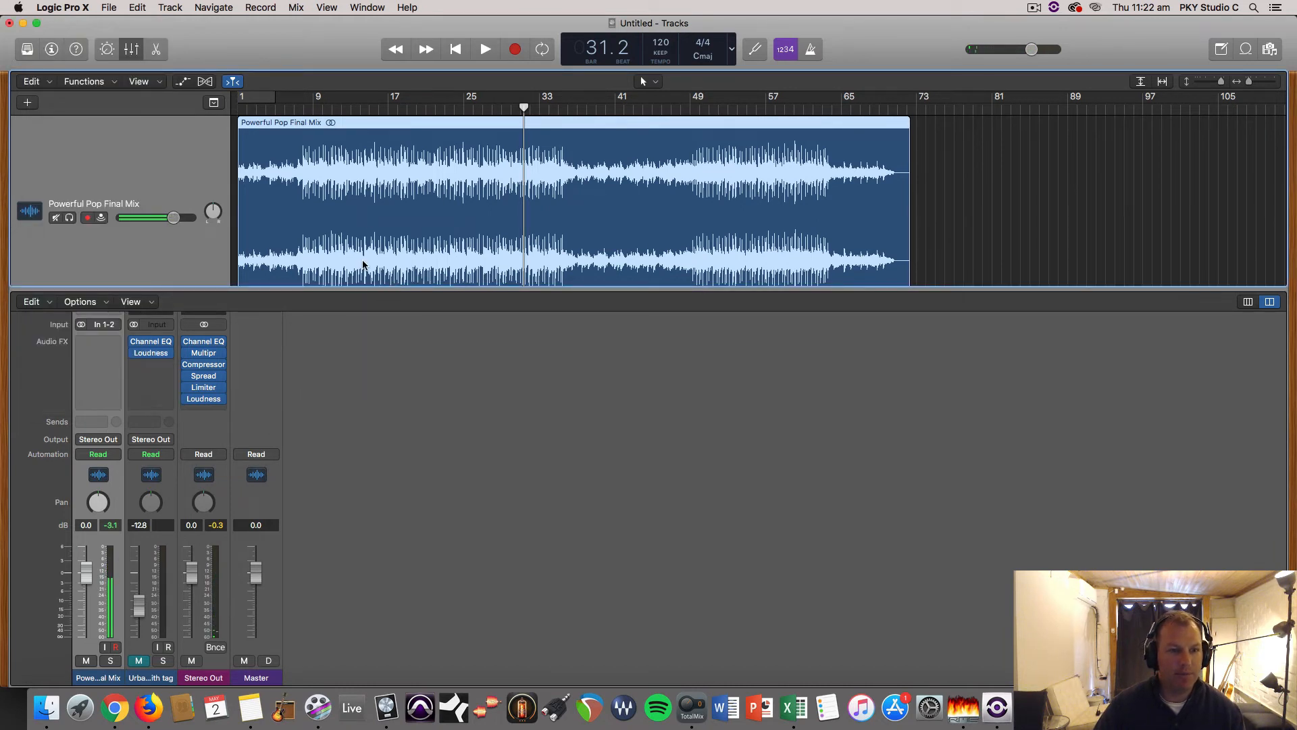
Step: Play from bar 13 with the Compressor, Multipressor and Limiter open, then stop and lower the Limiter's gain to +9.0 dB
{"action": "left_click", "coordinate": [352, 102]}
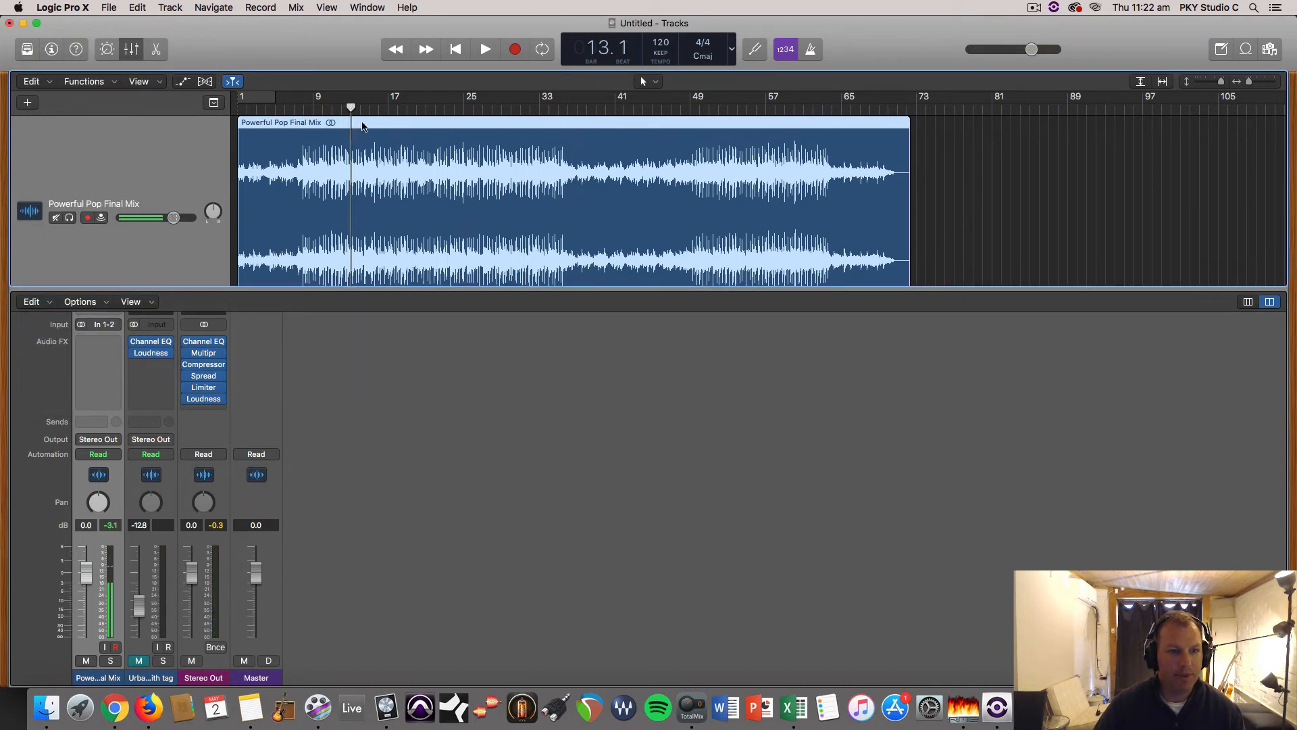
{"action": "left_click", "coordinate": [204, 366]}
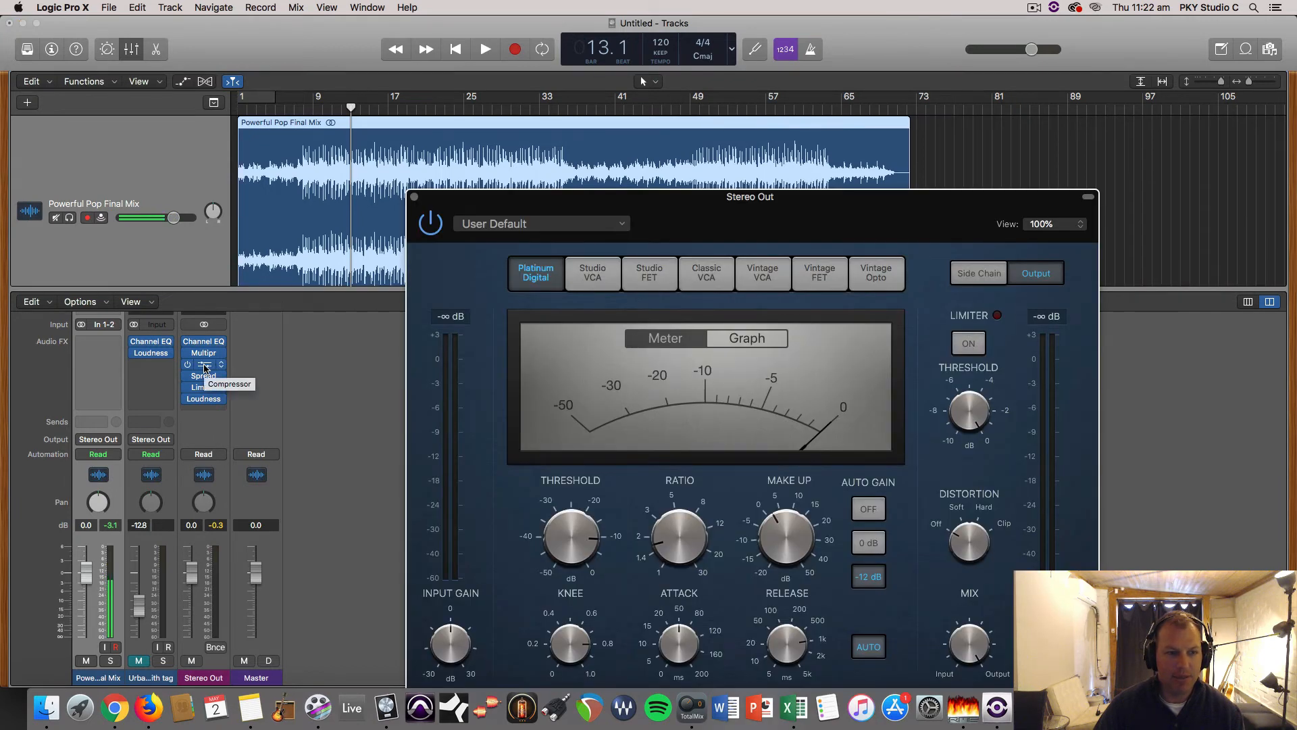
{"action": "left_click", "coordinate": [204, 354]}
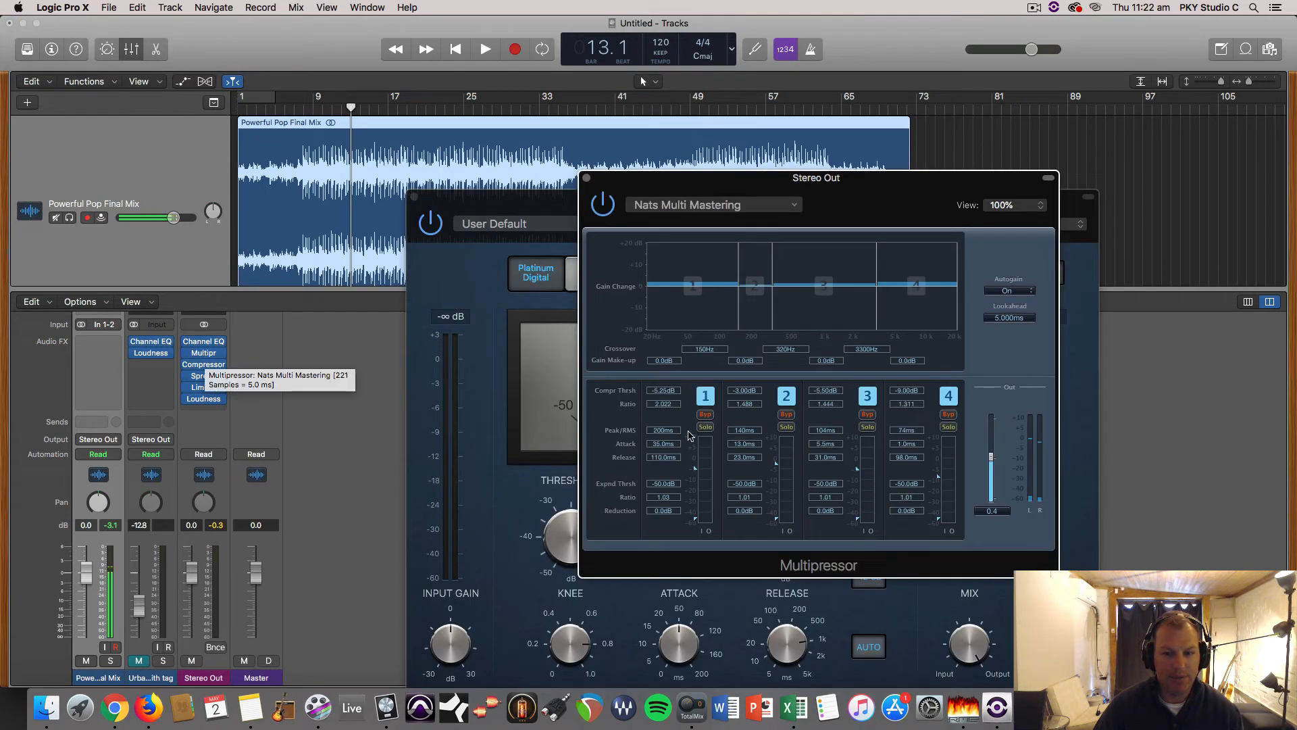
{"action": "key", "text": "space"}
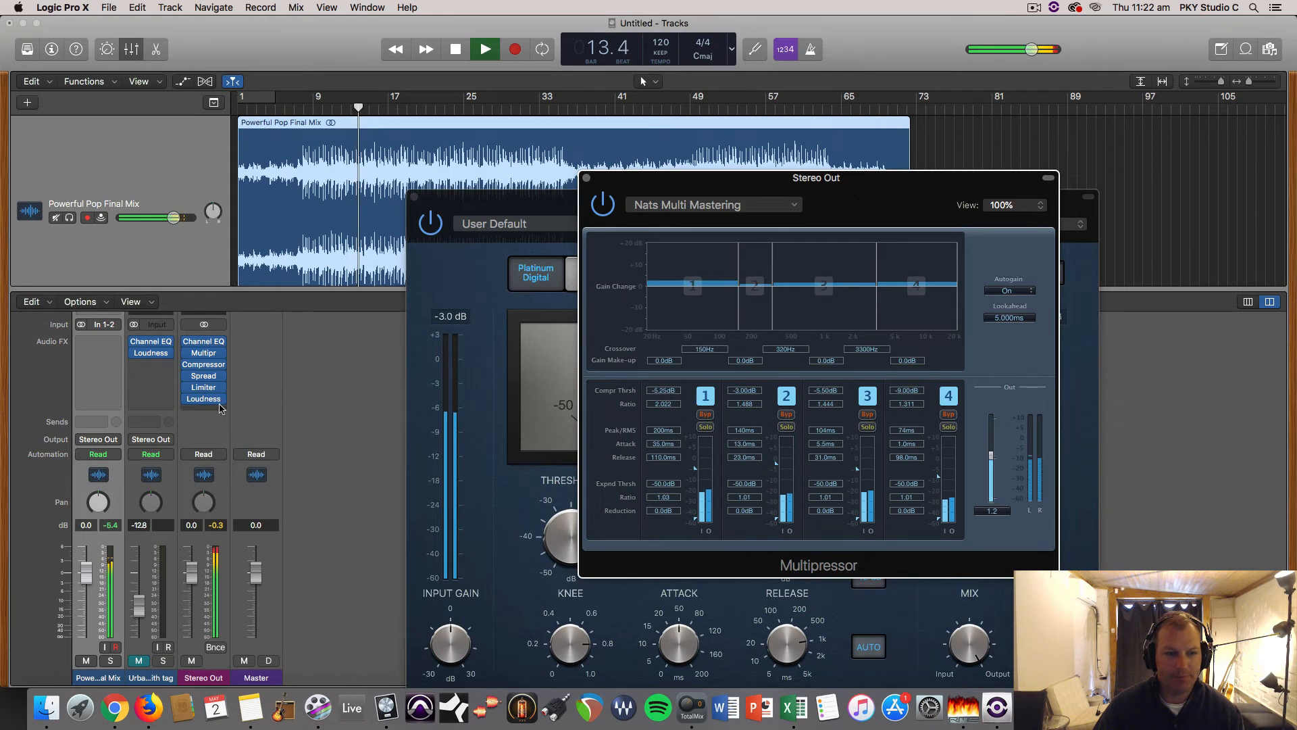
{"action": "left_click", "coordinate": [204, 387]}
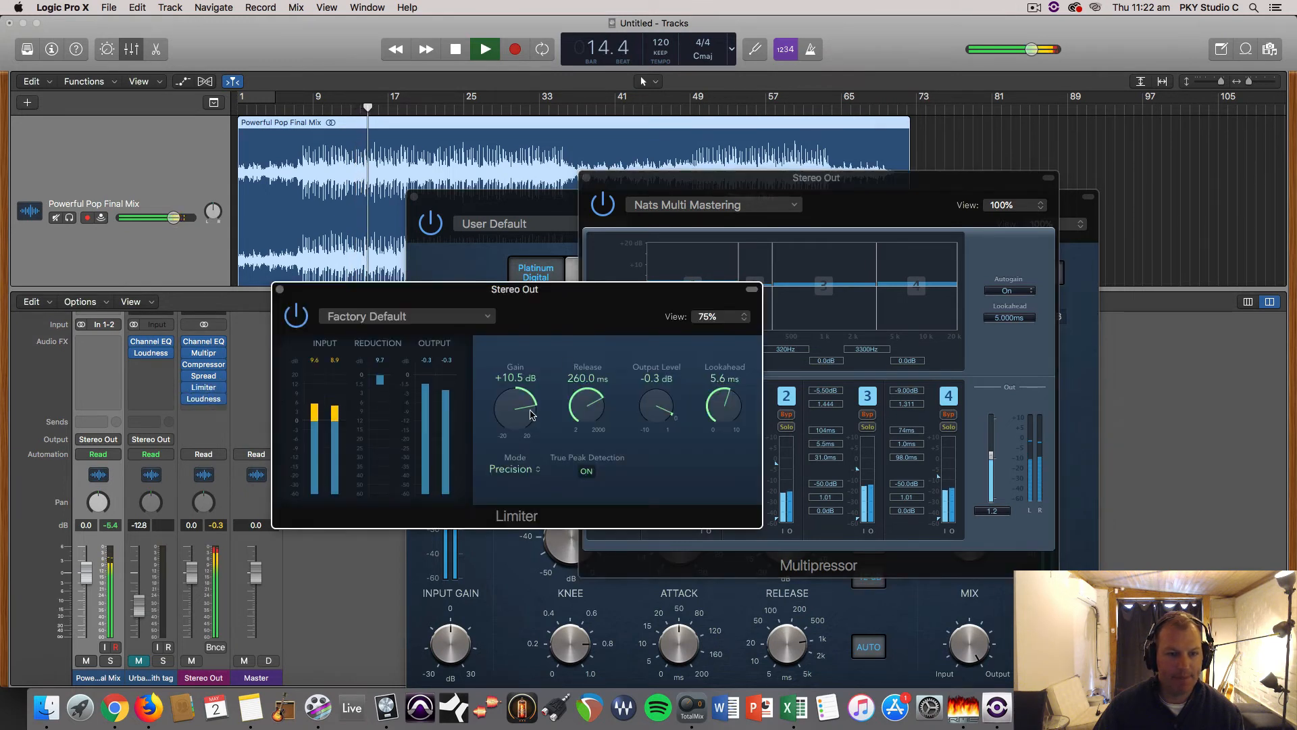
{"action": "key", "text": "space"}
{"action": "left_click_drag", "start_coordinate": [530, 414], "coordinate": [517, 416]}
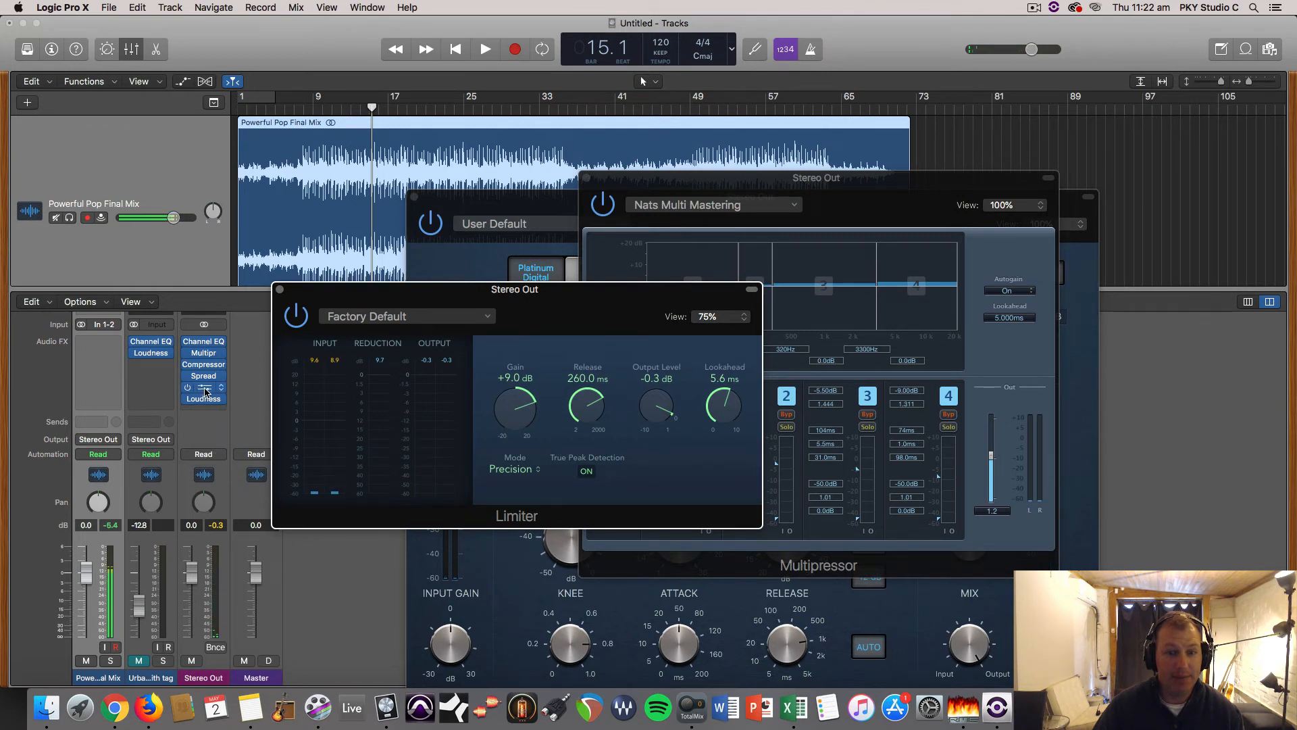
Step: Try the Compressor ahead of the Multipressor in the Stereo Out chain during playback, then restore the original order
{"action": "left_click_drag", "start_coordinate": [205, 366], "coordinate": [205, 354]}
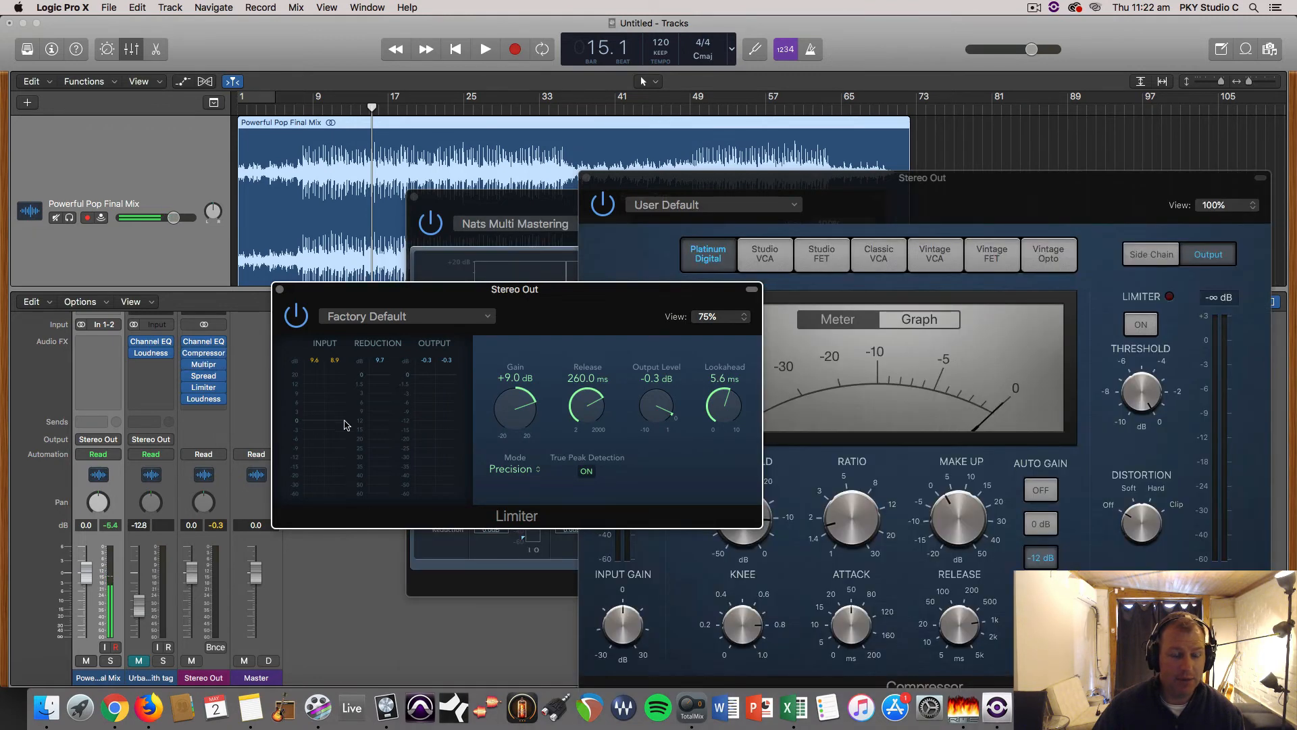
{"action": "key", "text": "space"}
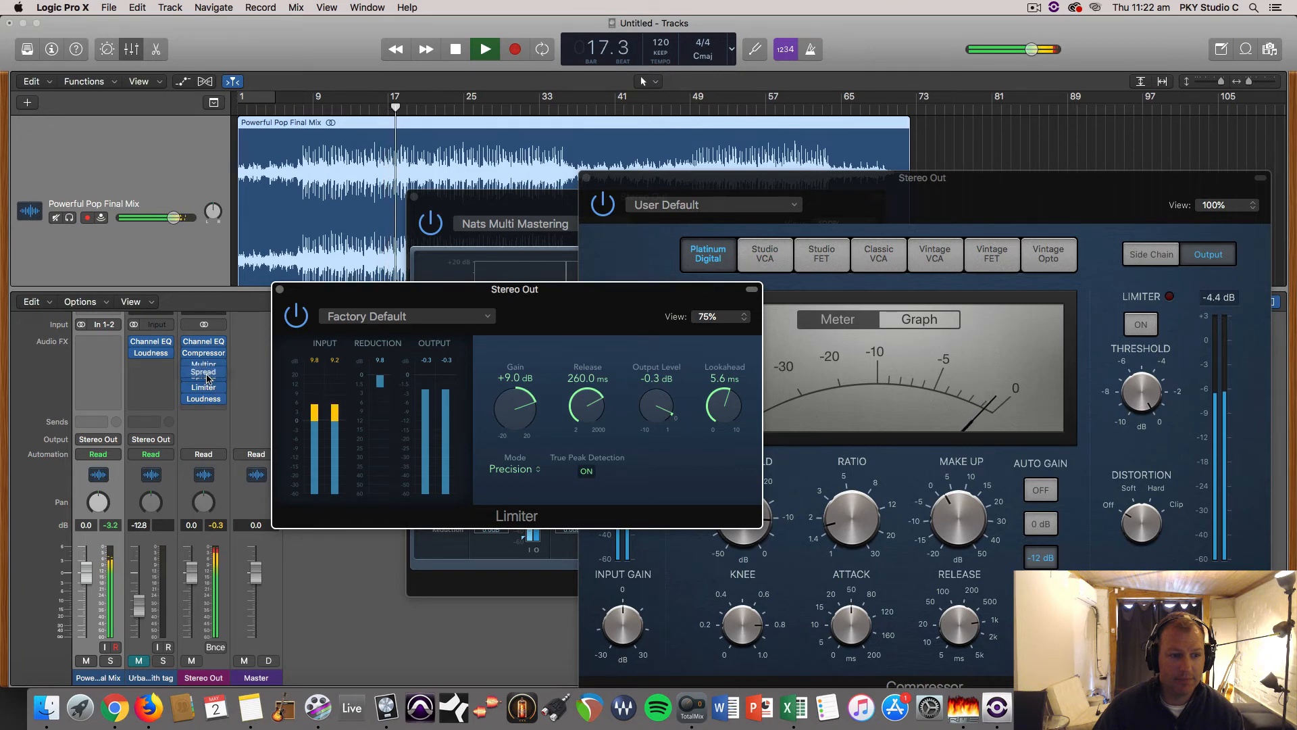
{"action": "left_click_drag", "start_coordinate": [203, 365], "coordinate": [203, 346]}
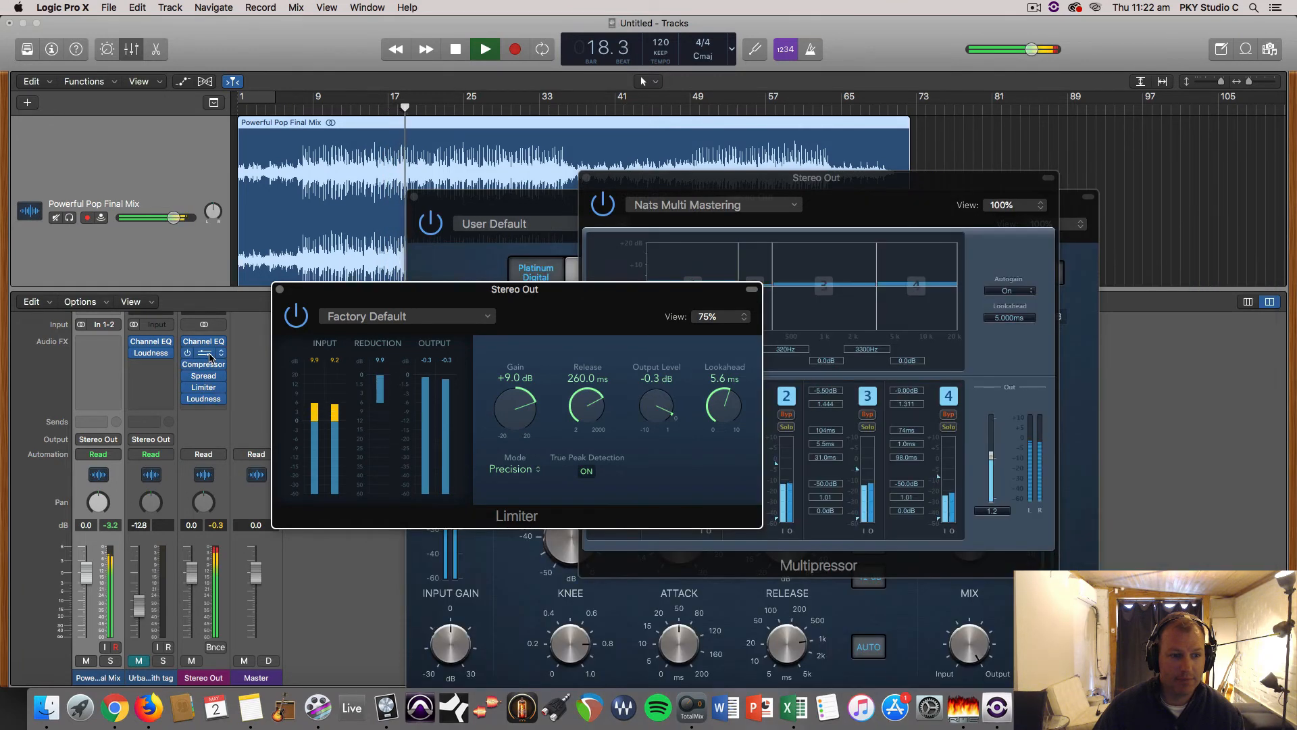
{"action": "key", "text": "space"}
Step: Close the Limiter, Multipressor and Compressor windows
{"action": "left_click", "coordinate": [279, 289]}
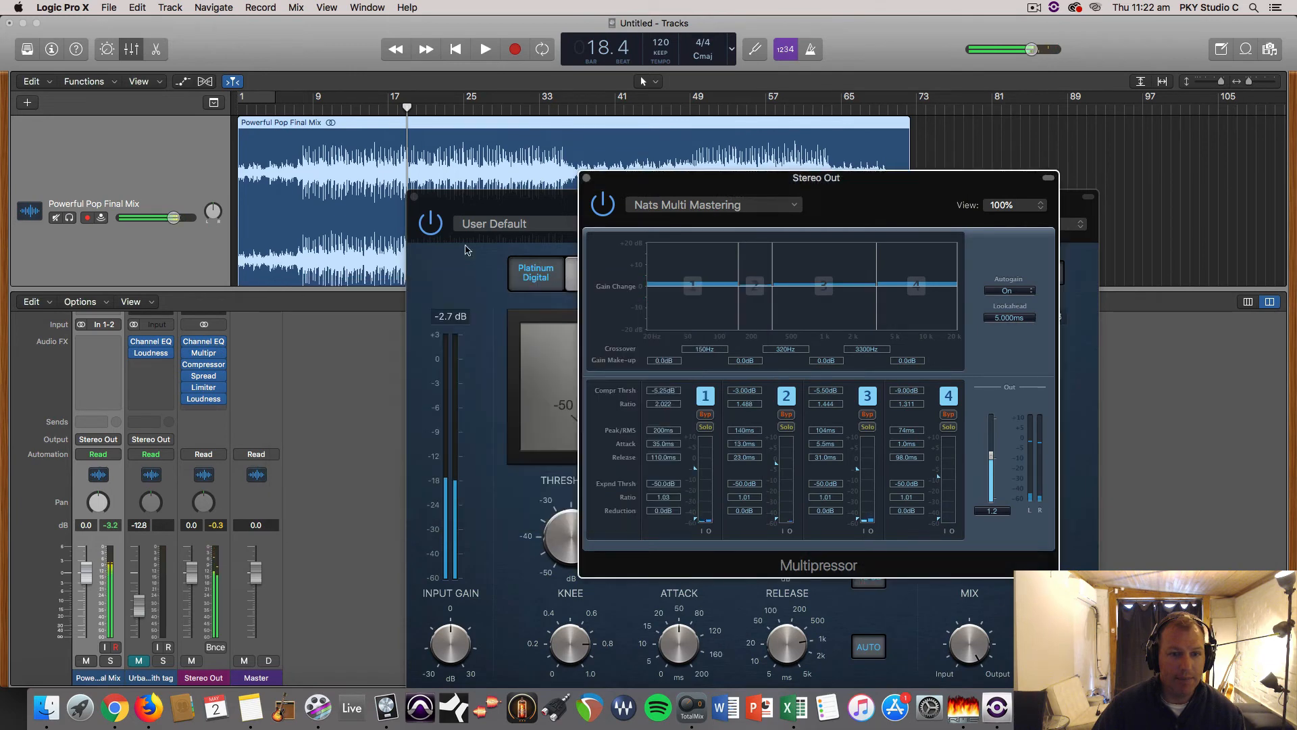
{"action": "left_click", "coordinate": [586, 178]}
{"action": "left_click", "coordinate": [414, 197]}
Step: Raise the Urban RnB Master with tag track's volume and compare it with Powerful Pop Final Mix by swapping their mutes during playback
{"action": "left_click_drag", "start_coordinate": [451, 289], "coordinate": [419, 516]}
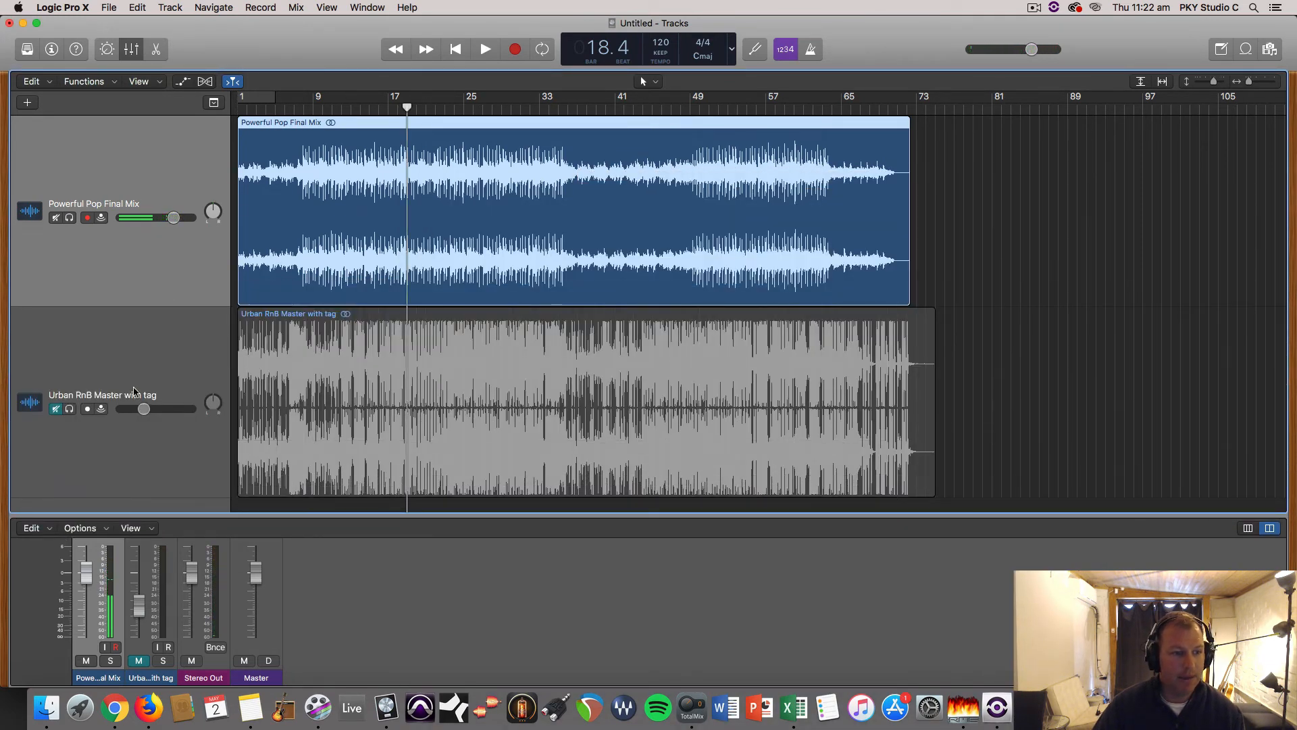
{"action": "left_click_drag", "start_coordinate": [143, 408], "coordinate": [169, 409]}
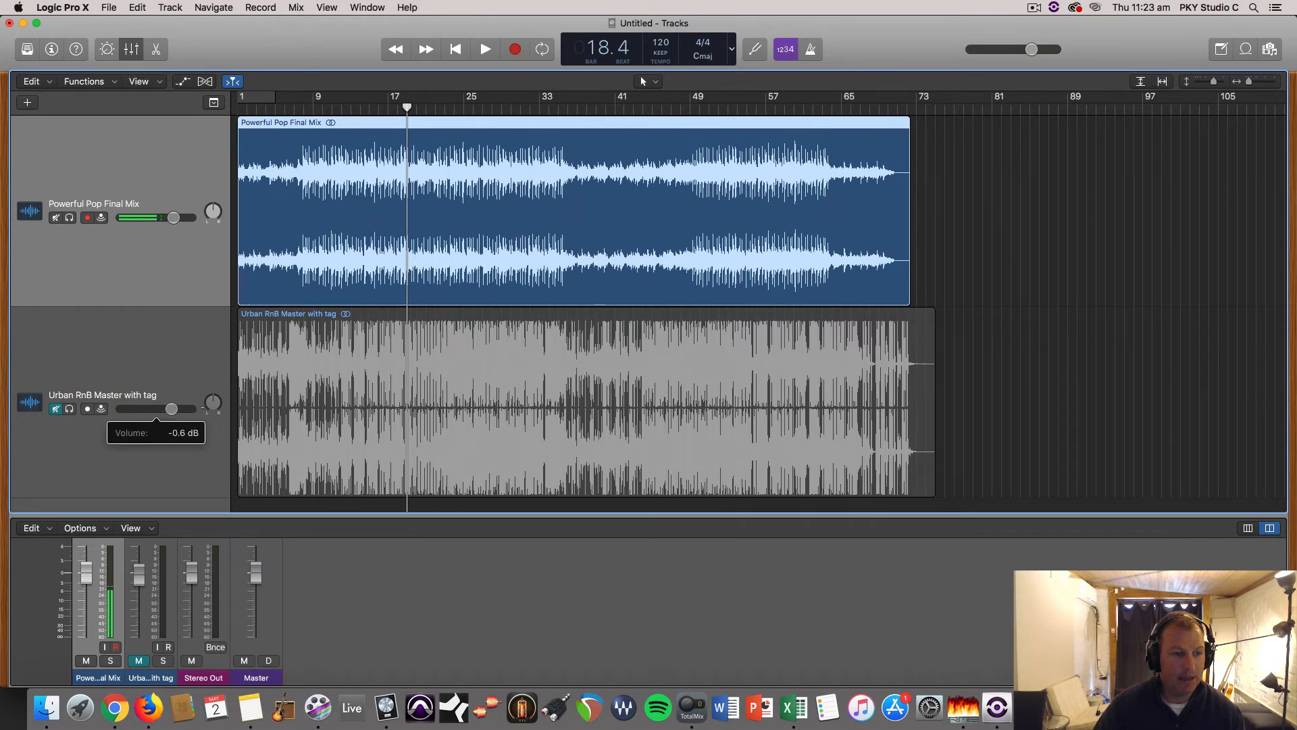
{"action": "left_click", "coordinate": [57, 408]}
{"action": "left_click", "coordinate": [56, 217]}
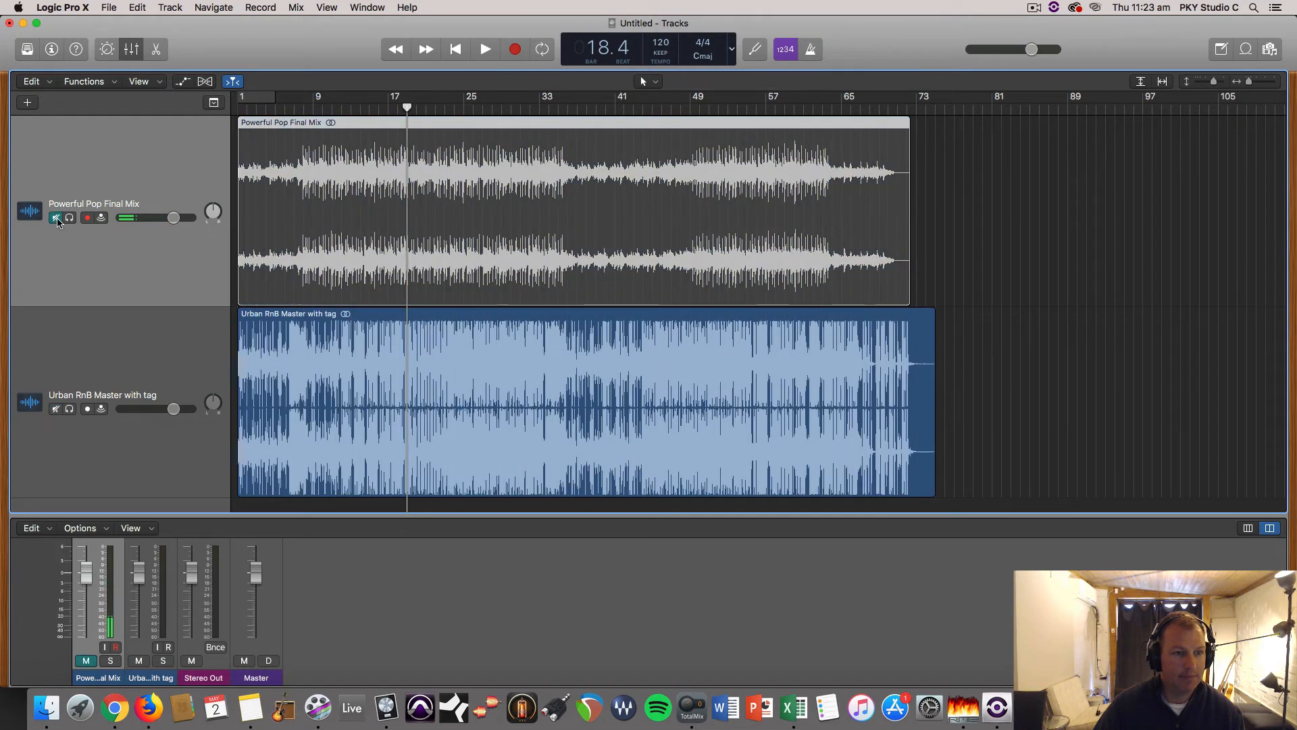
{"action": "key", "text": "space"}
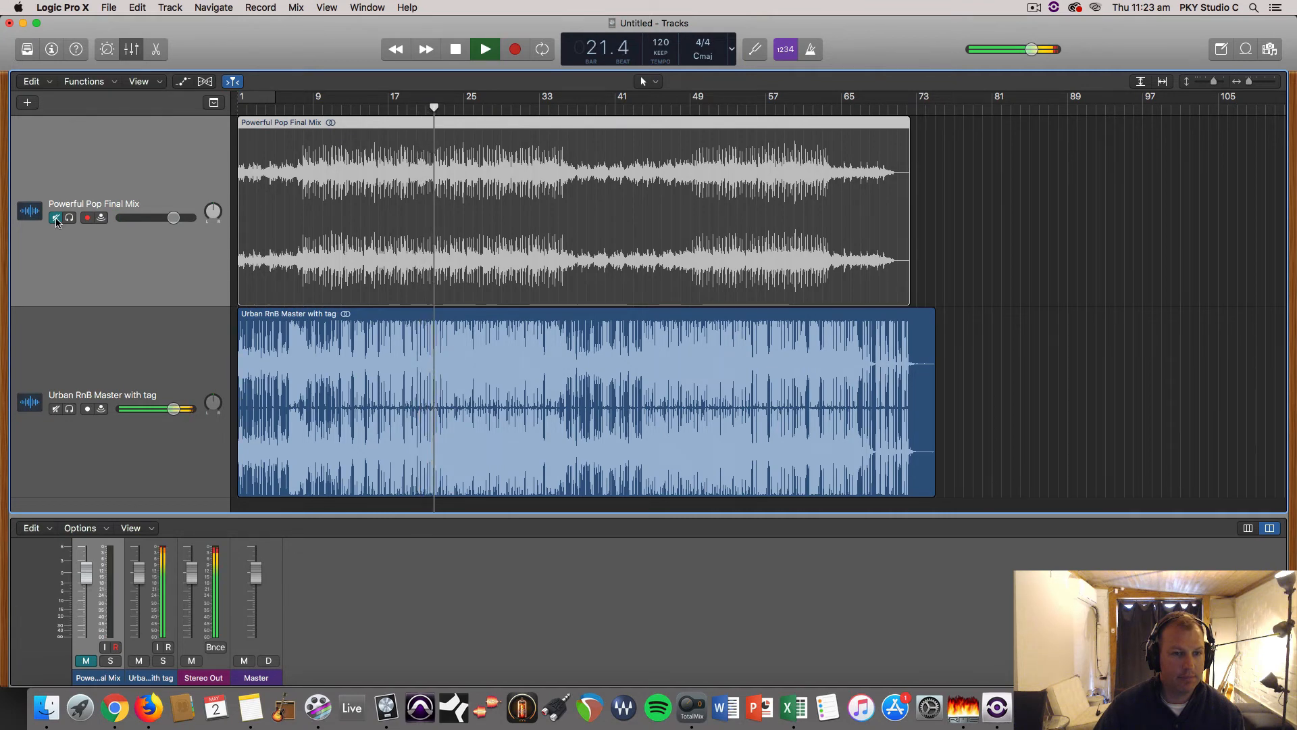
{"action": "left_click", "coordinate": [56, 218]}
{"action": "left_click", "coordinate": [56, 409]}
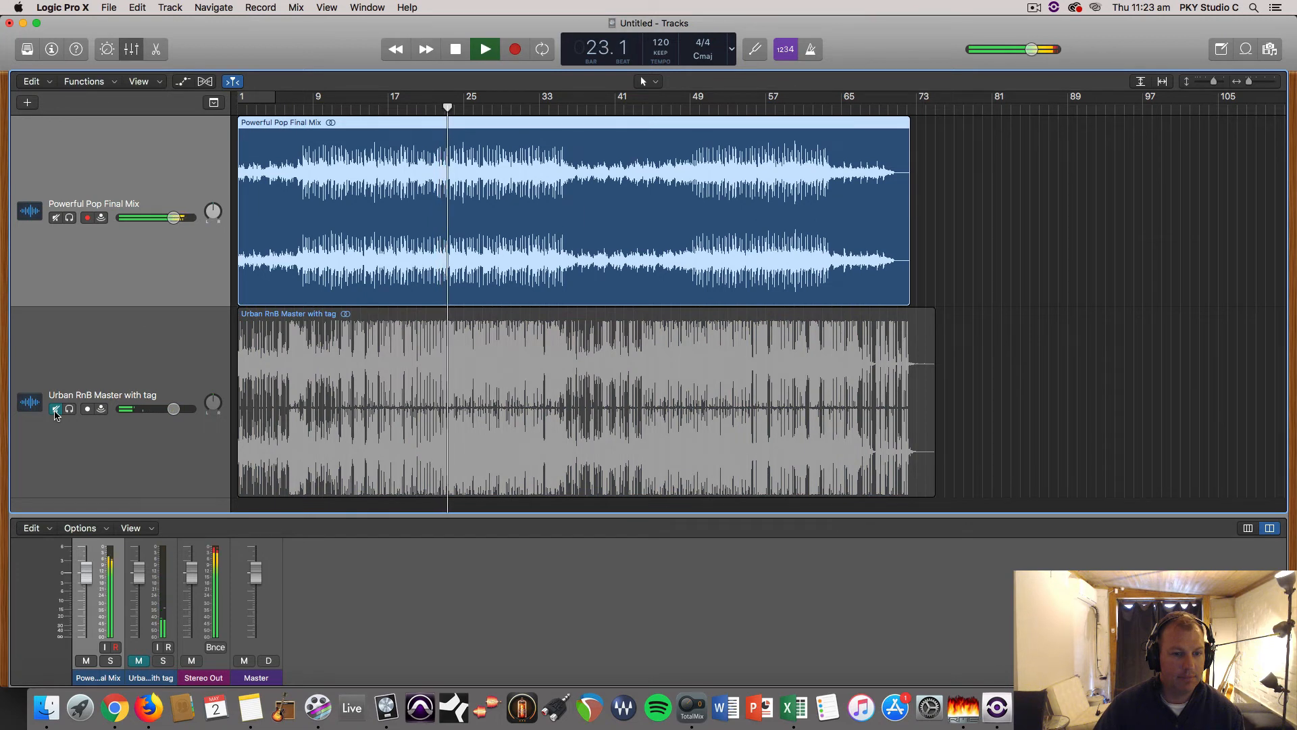
Step: Play Powerful Pop Final Mix from bar 29, then raise the Stereo Out Channel EQ's 62 Hz and 7100 Hz bands to +1.0 dB
{"action": "left_click", "coordinate": [503, 106]}
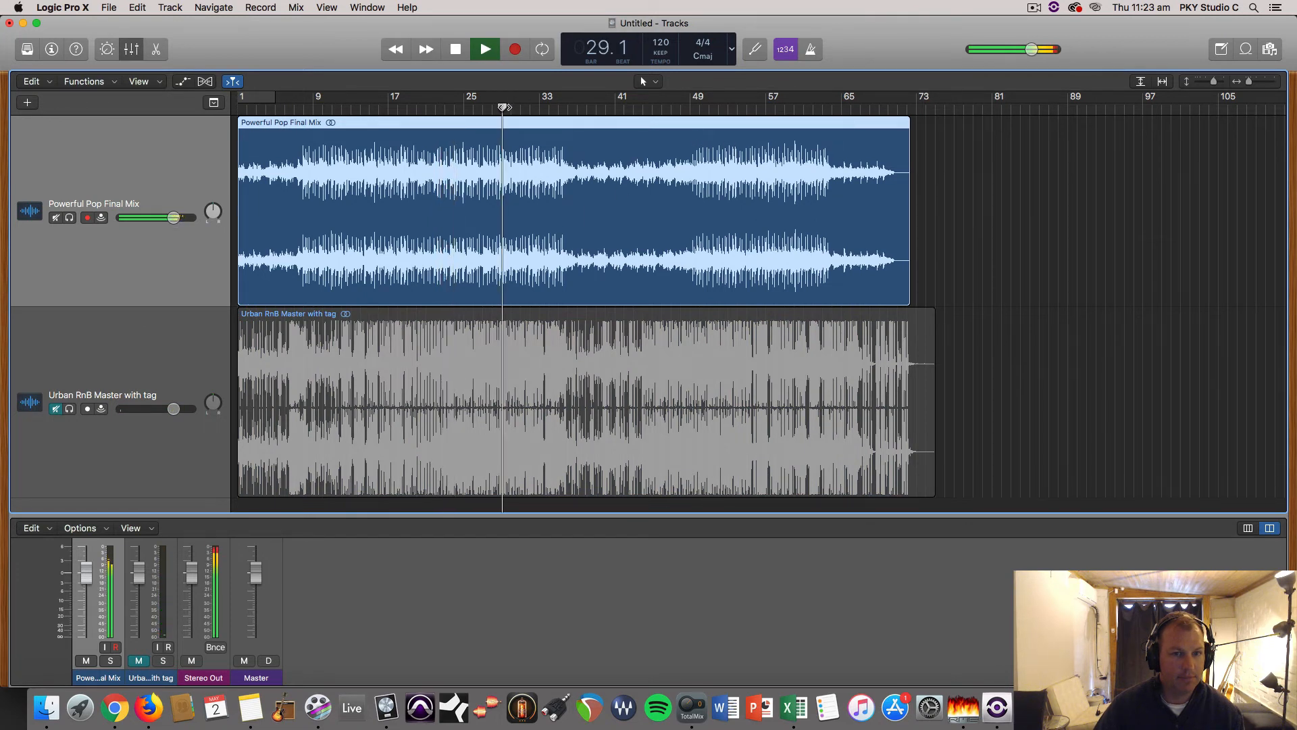
{"action": "key", "text": "space"}
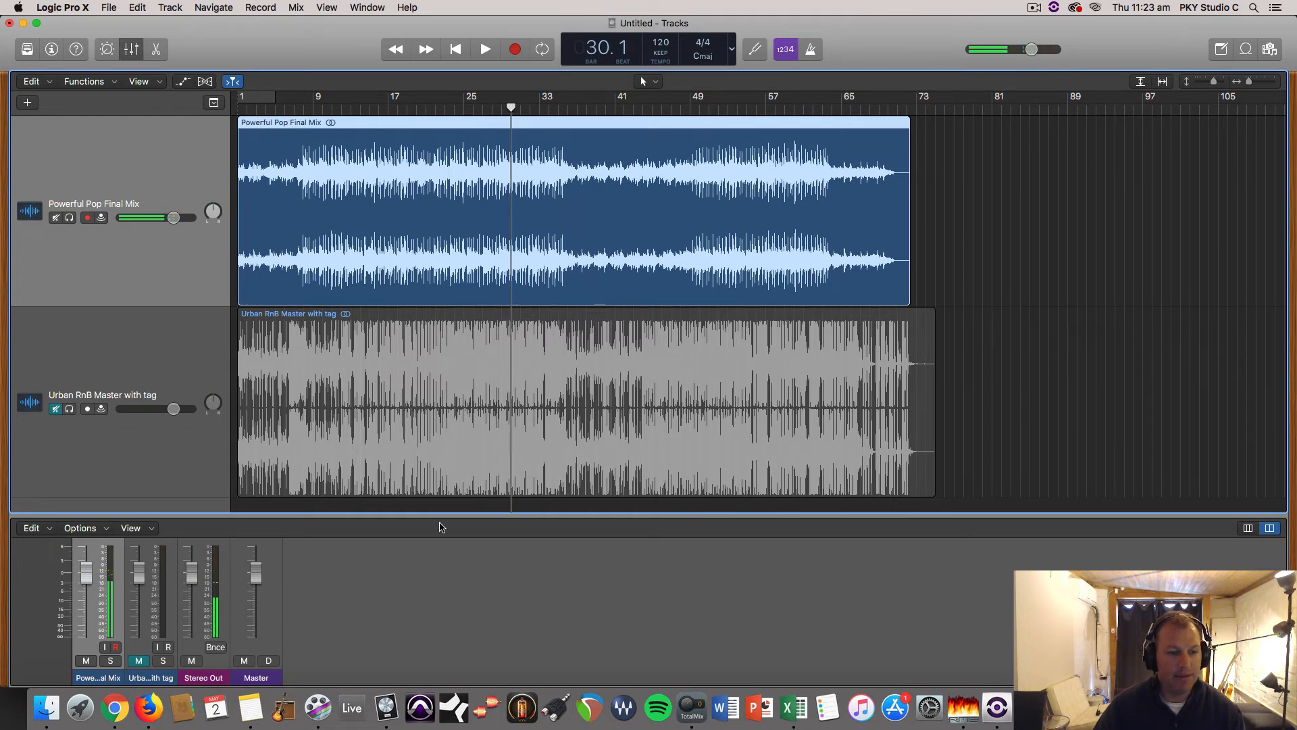
{"action": "left_click_drag", "start_coordinate": [440, 515], "coordinate": [439, 233]}
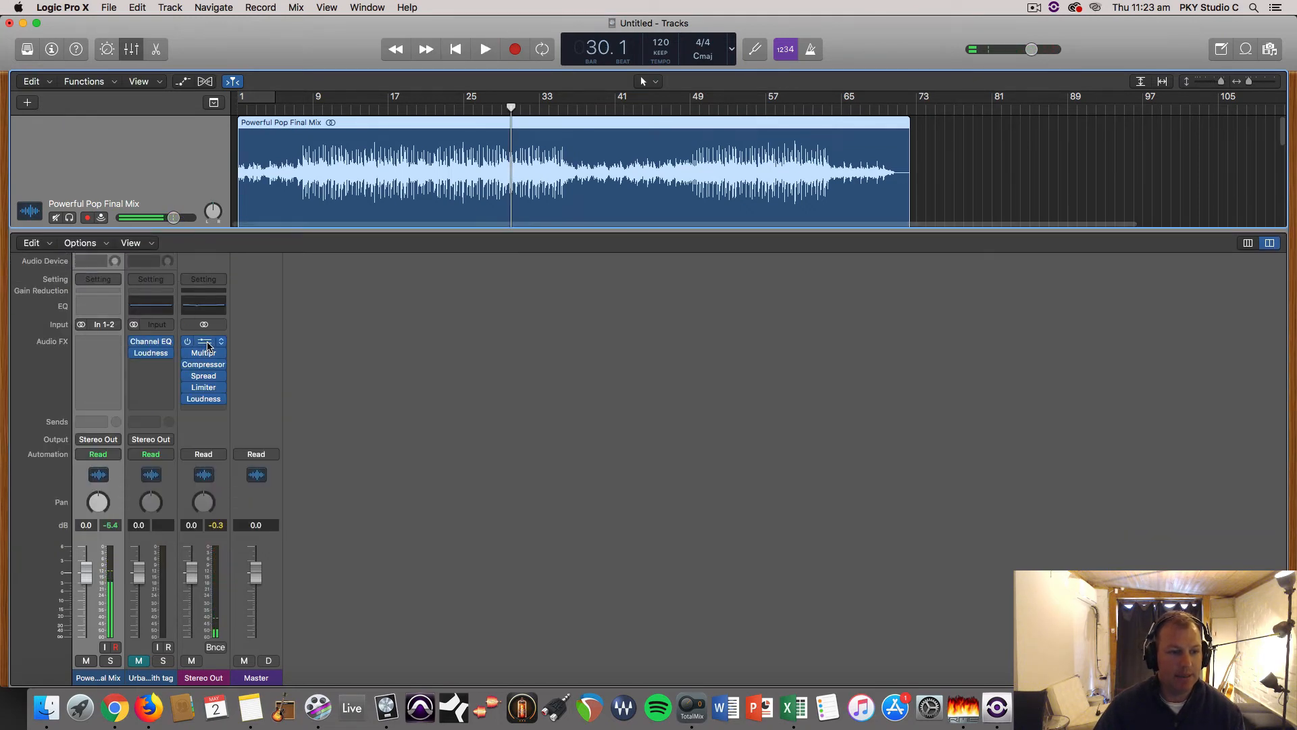
{"action": "left_click", "coordinate": [206, 346]}
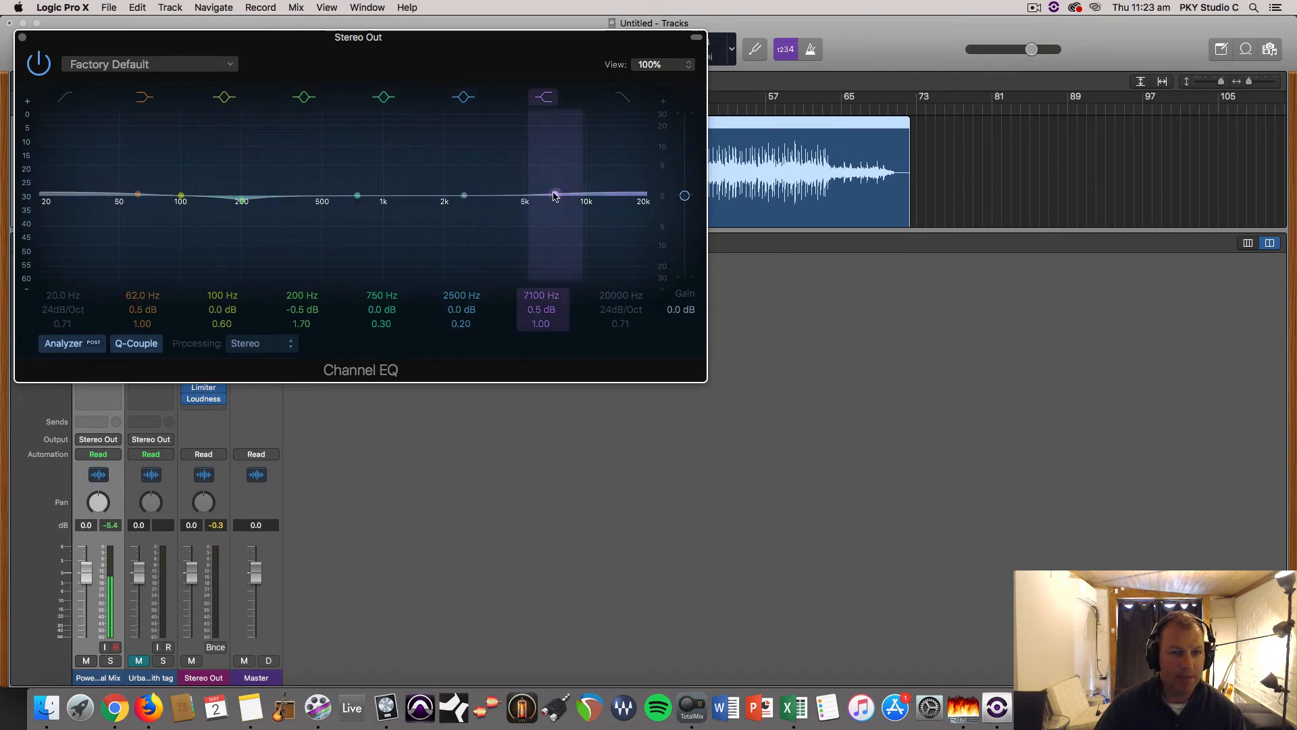
{"action": "left_click_drag", "start_coordinate": [554, 196], "coordinate": [554, 193]}
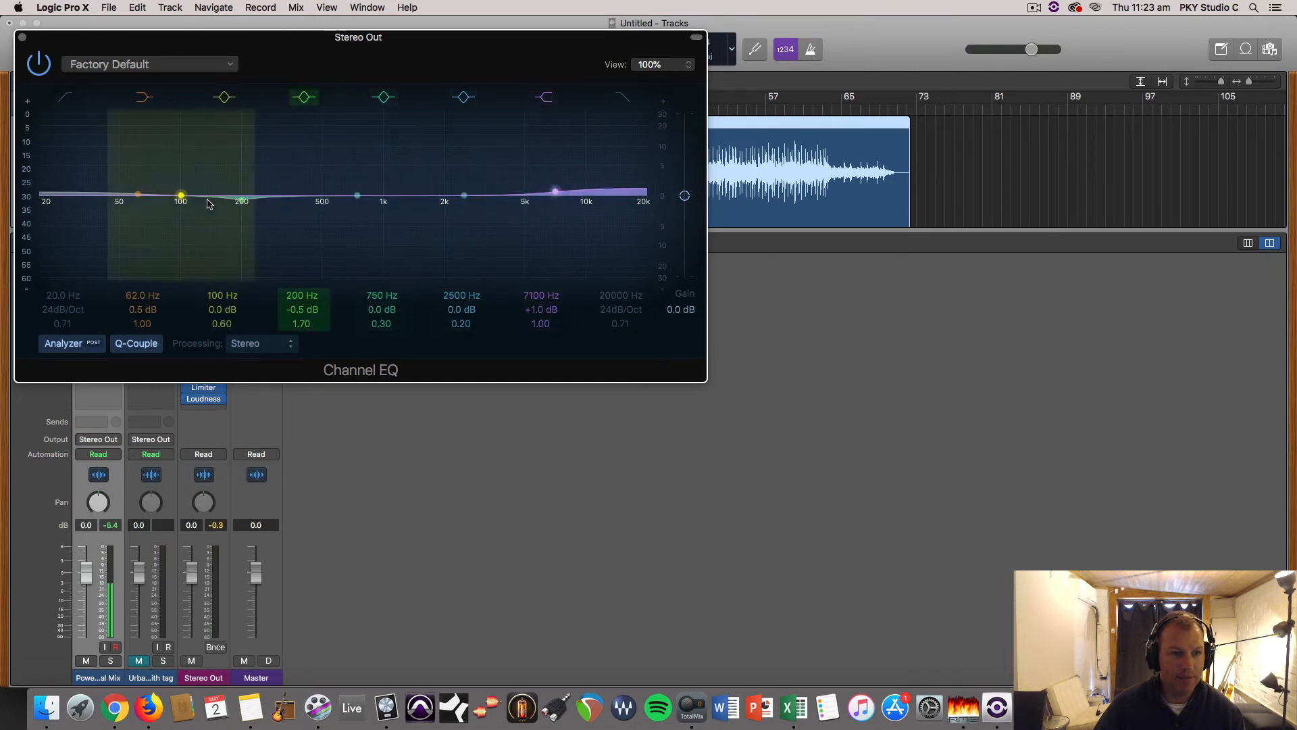
{"action": "left_click_drag", "start_coordinate": [139, 195], "coordinate": [140, 194]}
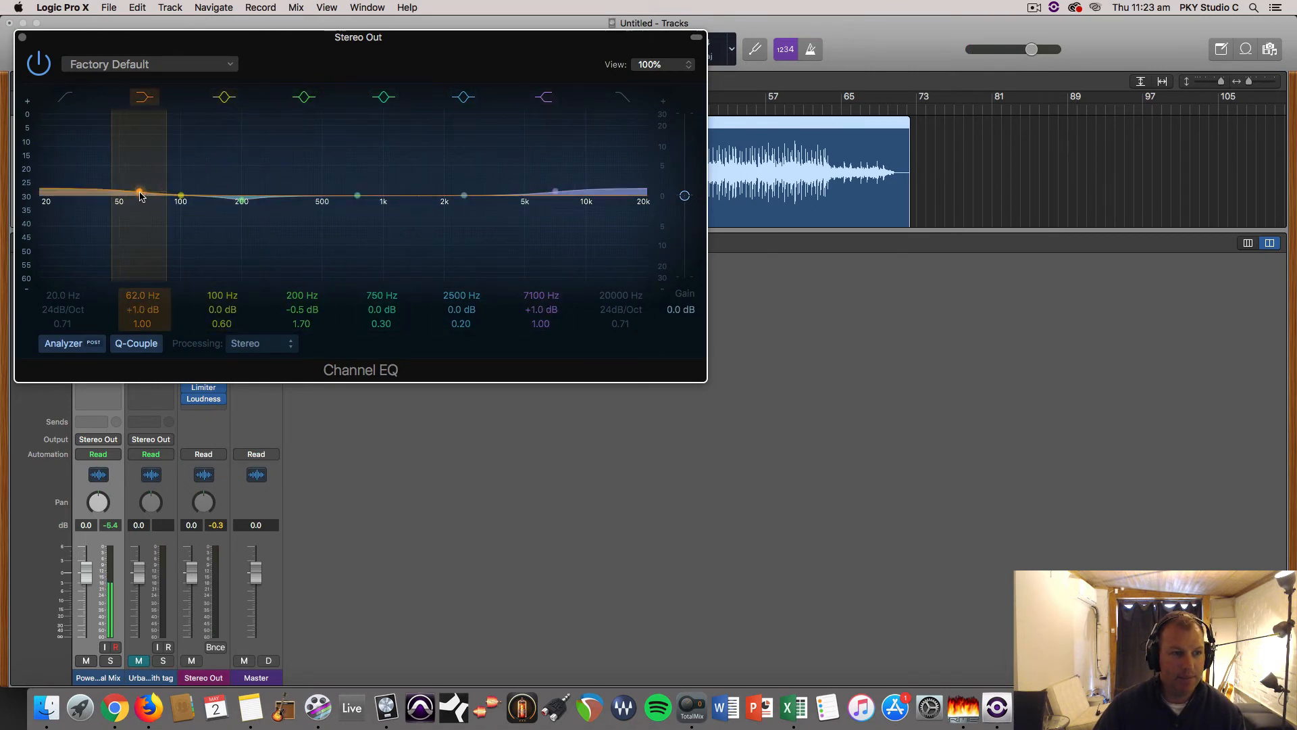
{"action": "left_click", "coordinate": [22, 37]}
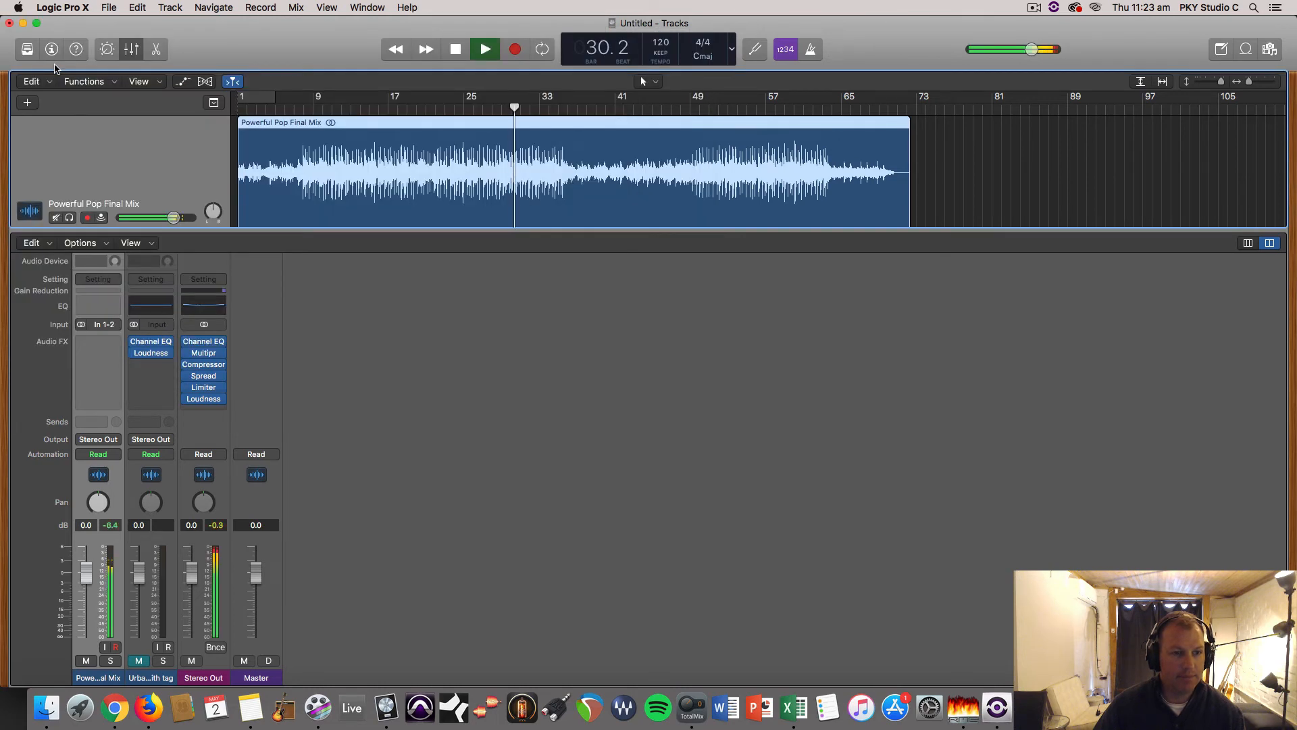
{"action": "key", "text": "space"}
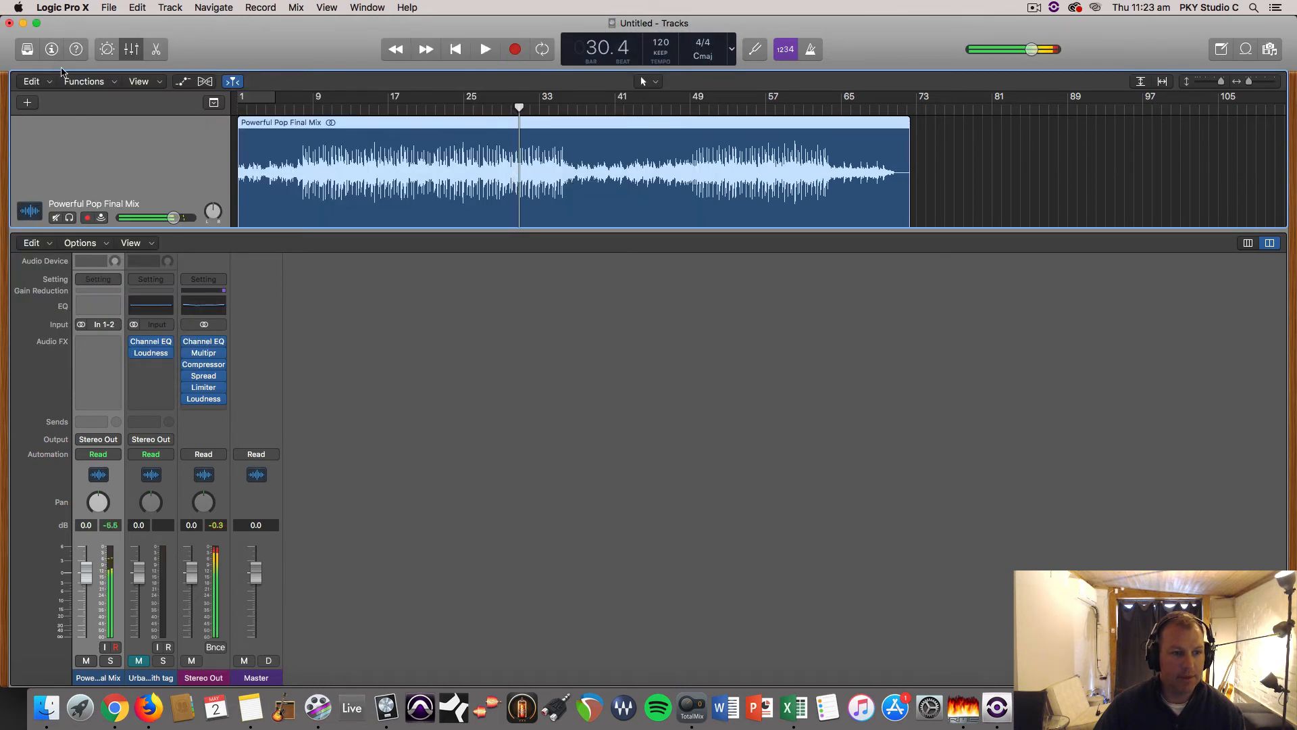
Step: Review the Channel EQ and Stereo Spread settings on the Stereo Out, then close them and reveal both tracks
{"action": "left_click", "coordinate": [206, 344]}
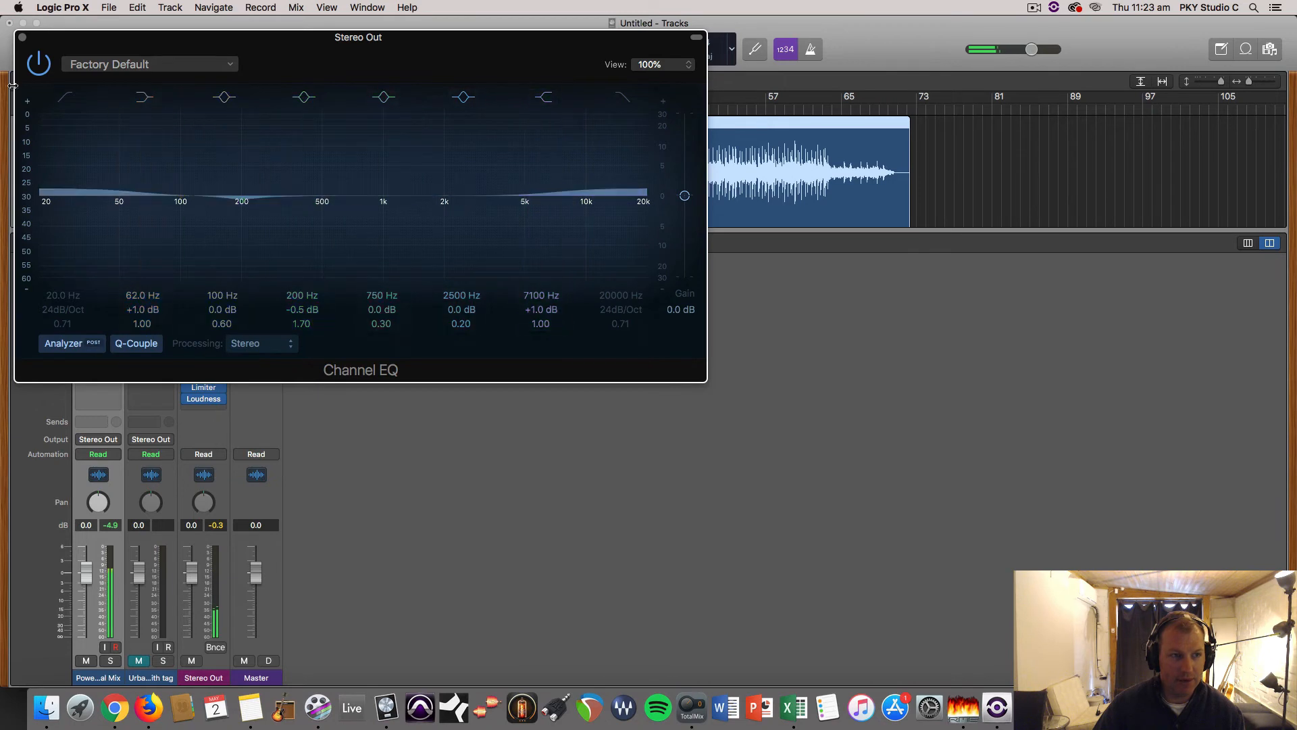
{"action": "left_click", "coordinate": [22, 37]}
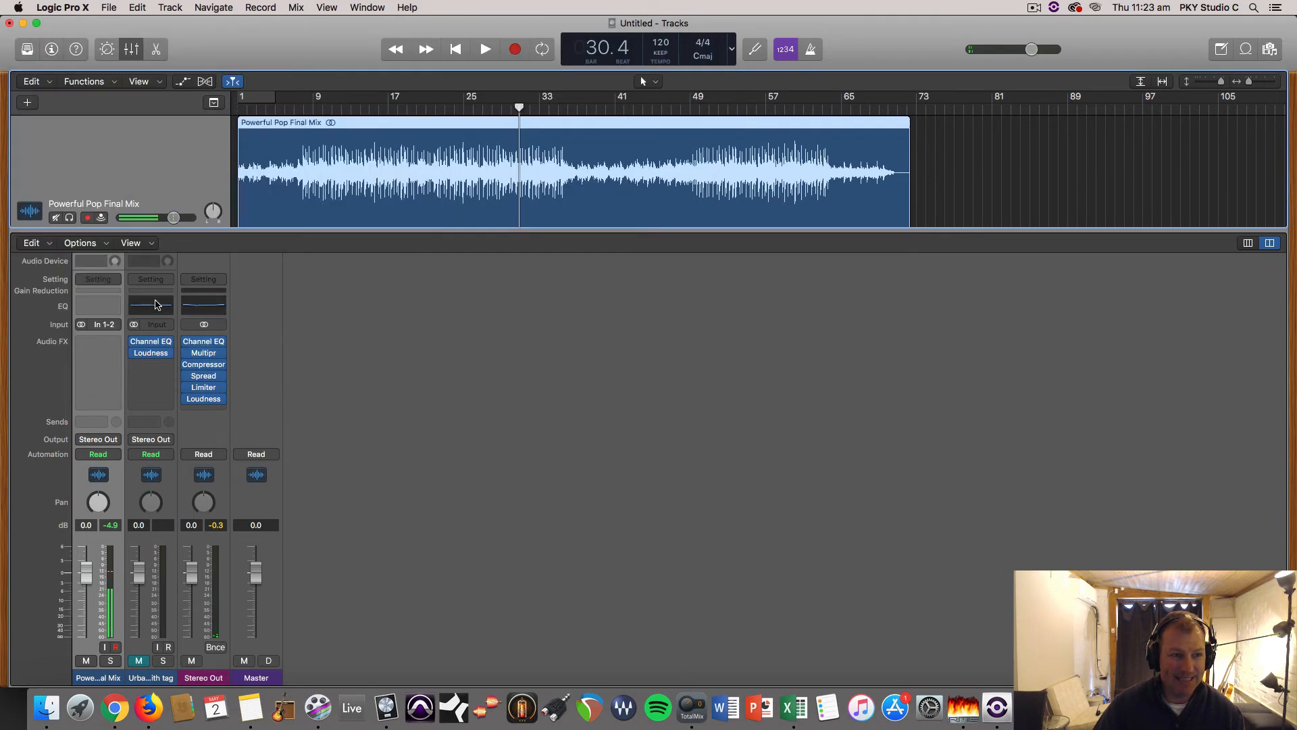
{"action": "left_click", "coordinate": [209, 376]}
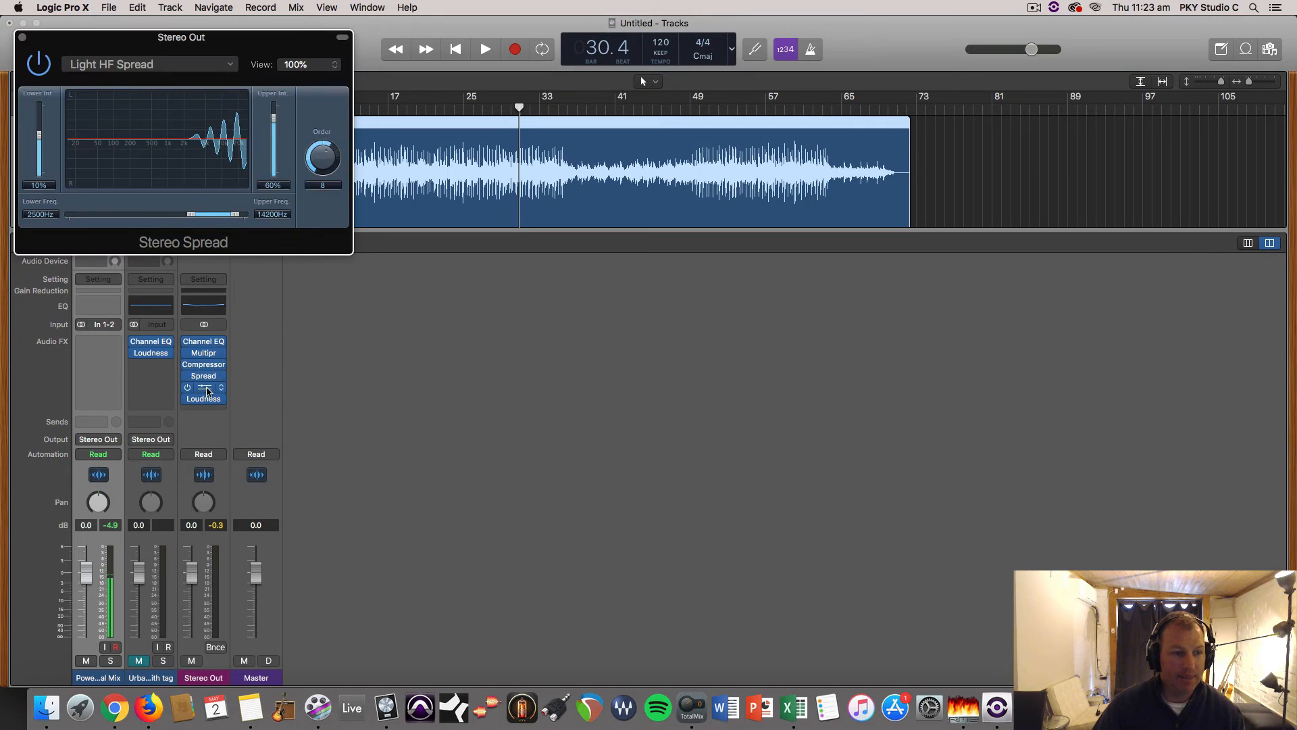
{"action": "left_click", "coordinate": [207, 391]}
{"action": "left_click", "coordinate": [208, 390]}
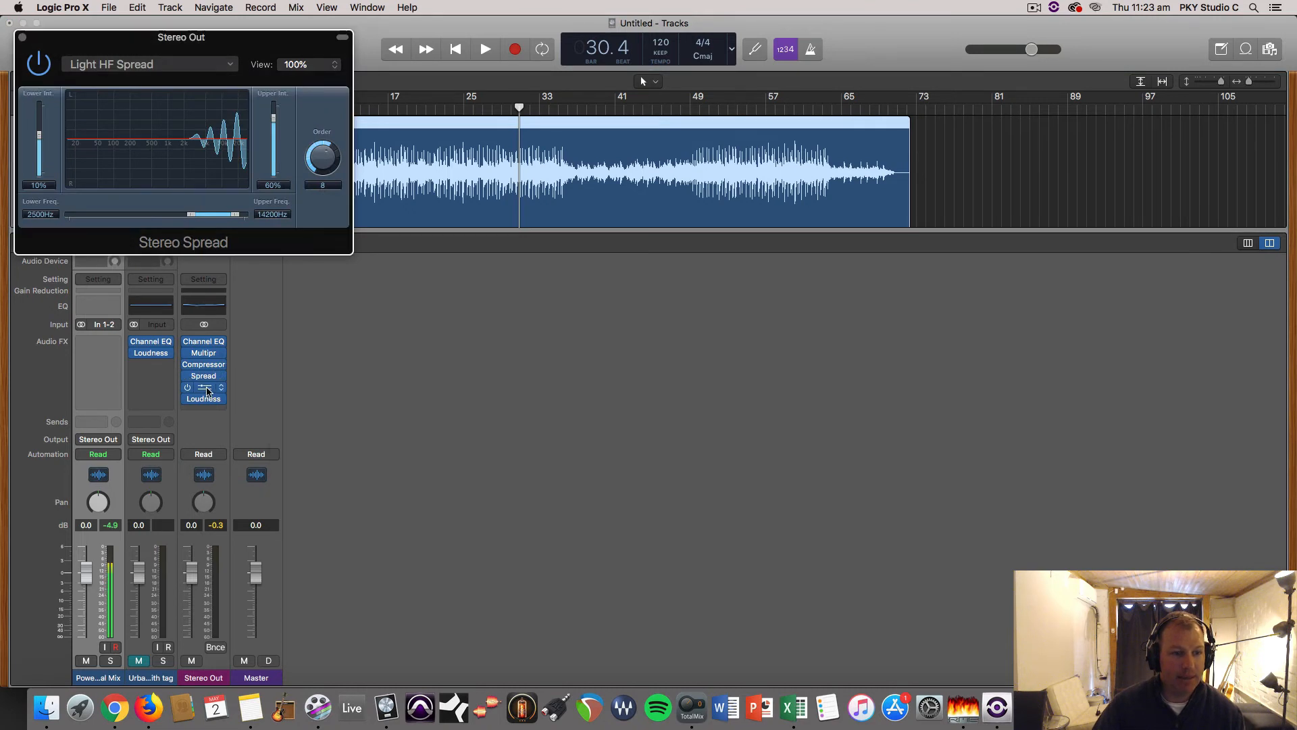
{"action": "left_click", "coordinate": [22, 38]}
{"action": "left_click_drag", "start_coordinate": [409, 230], "coordinate": [409, 416]}
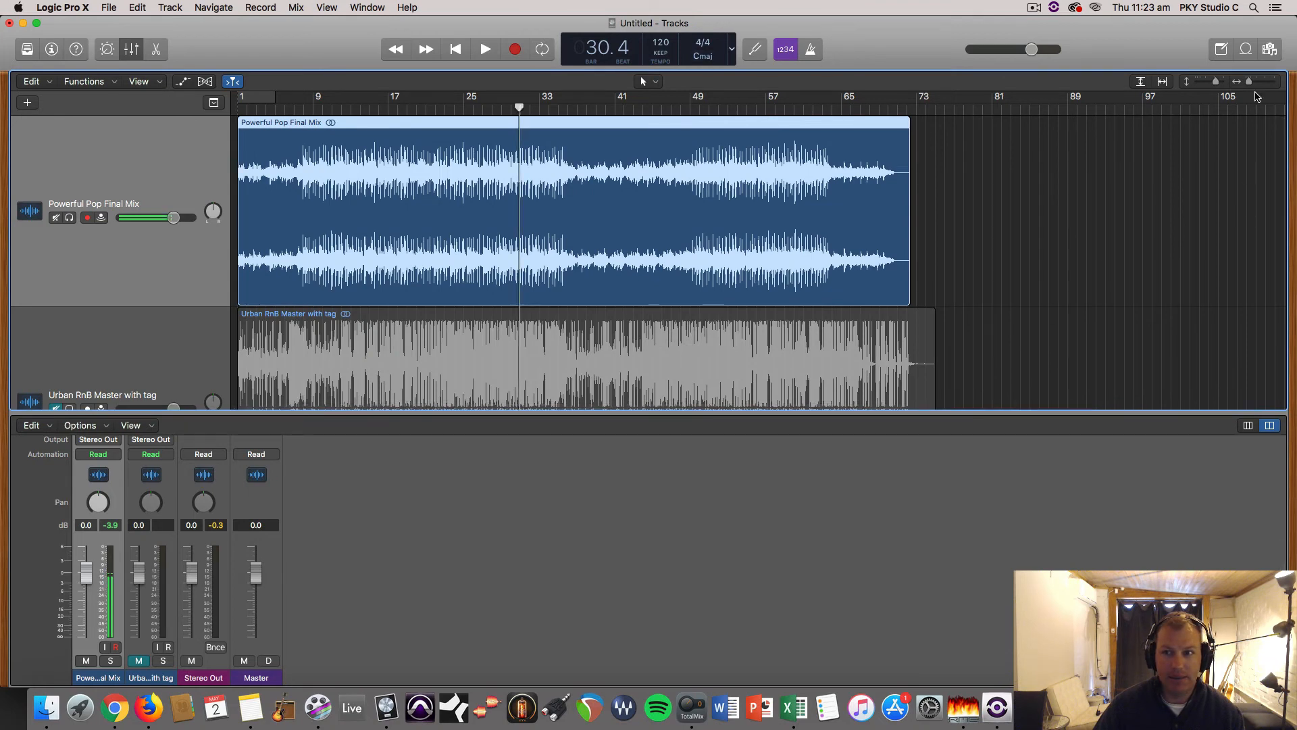
{"action": "left_click_drag", "start_coordinate": [1250, 82], "coordinate": [1252, 82]}
{"action": "scroll", "coordinate": [1038, 217], "scroll_direction": "right", "scroll_amount": 8}
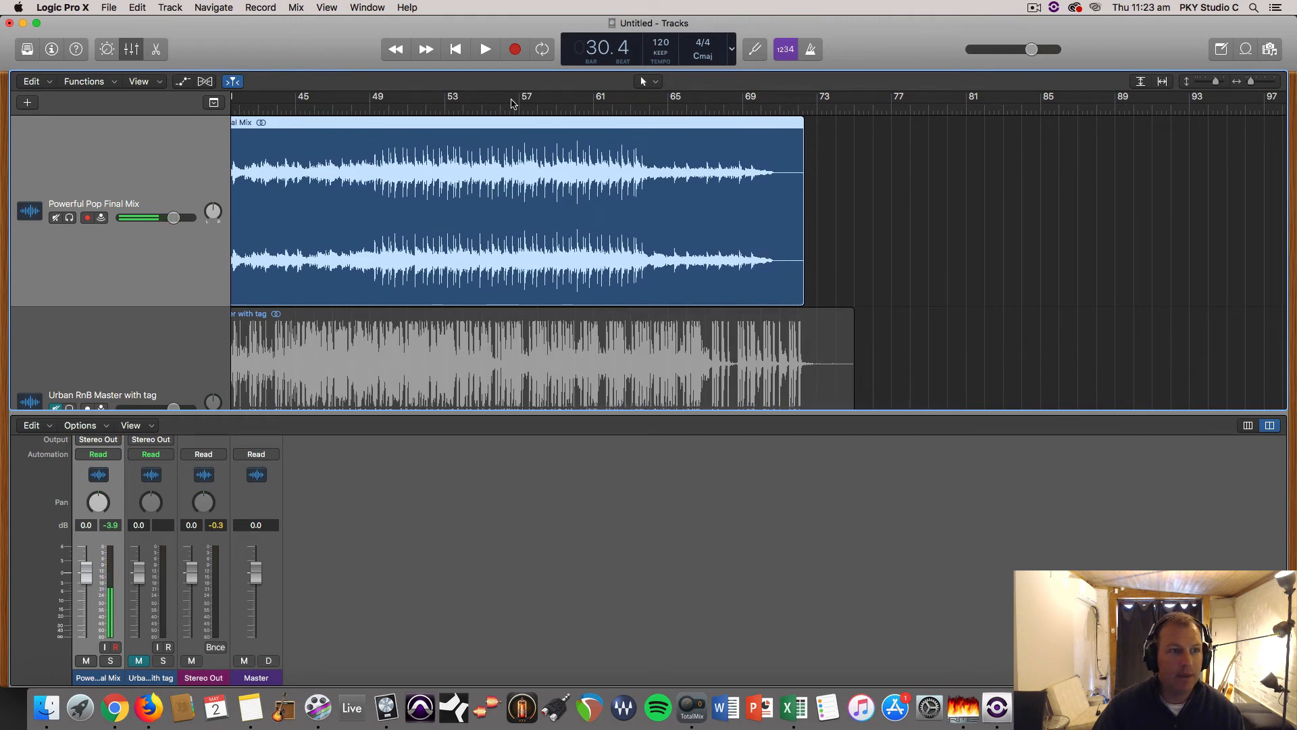
{"action": "right_click", "coordinate": [765, 127]}
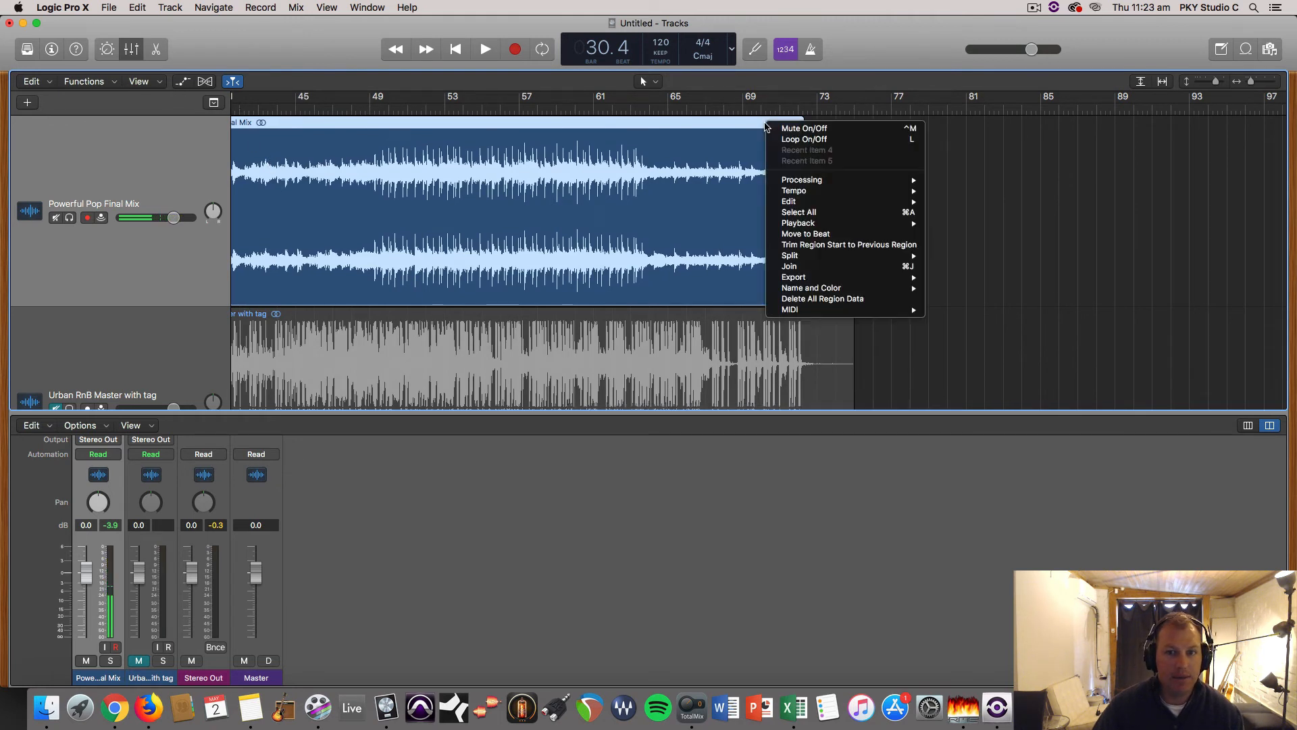
{"action": "left_click", "coordinate": [755, 137]}
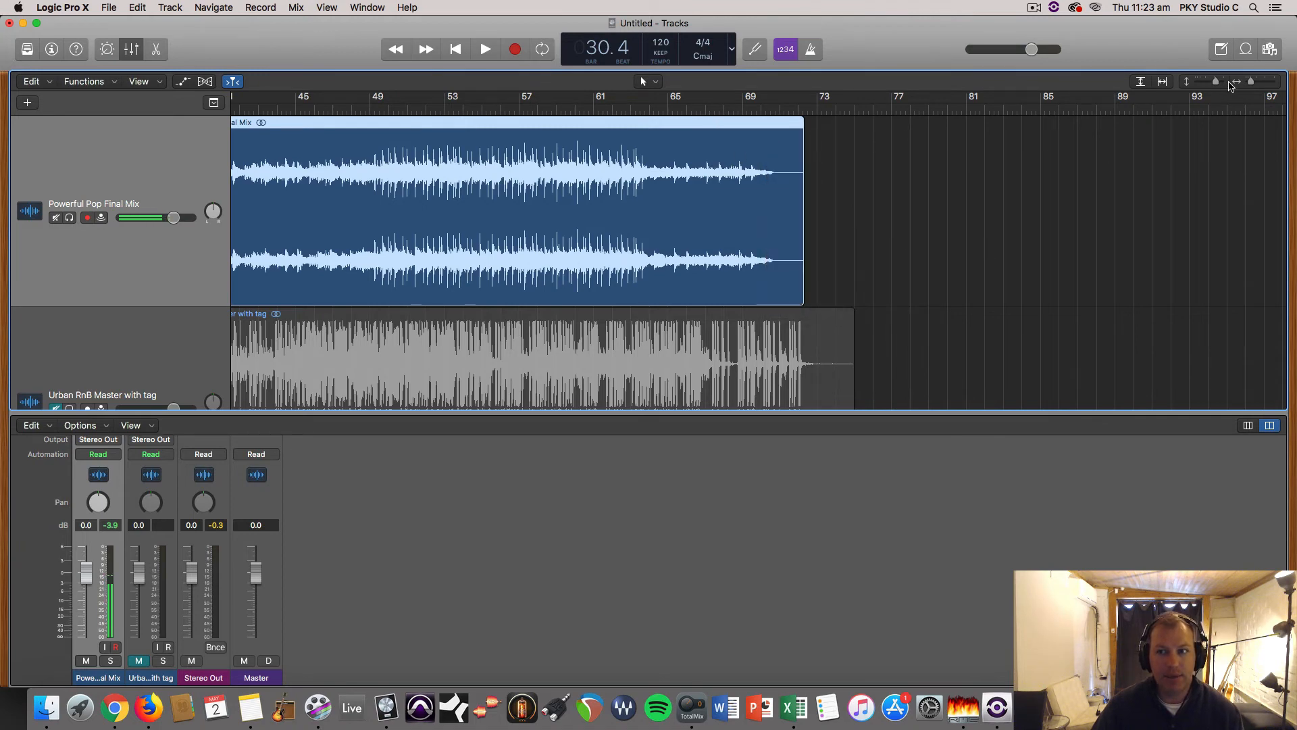
{"action": "left_click_drag", "start_coordinate": [1251, 83], "coordinate": [1248, 83]}
{"action": "scroll", "coordinate": [825, 143], "scroll_direction": "left", "scroll_amount": 5}
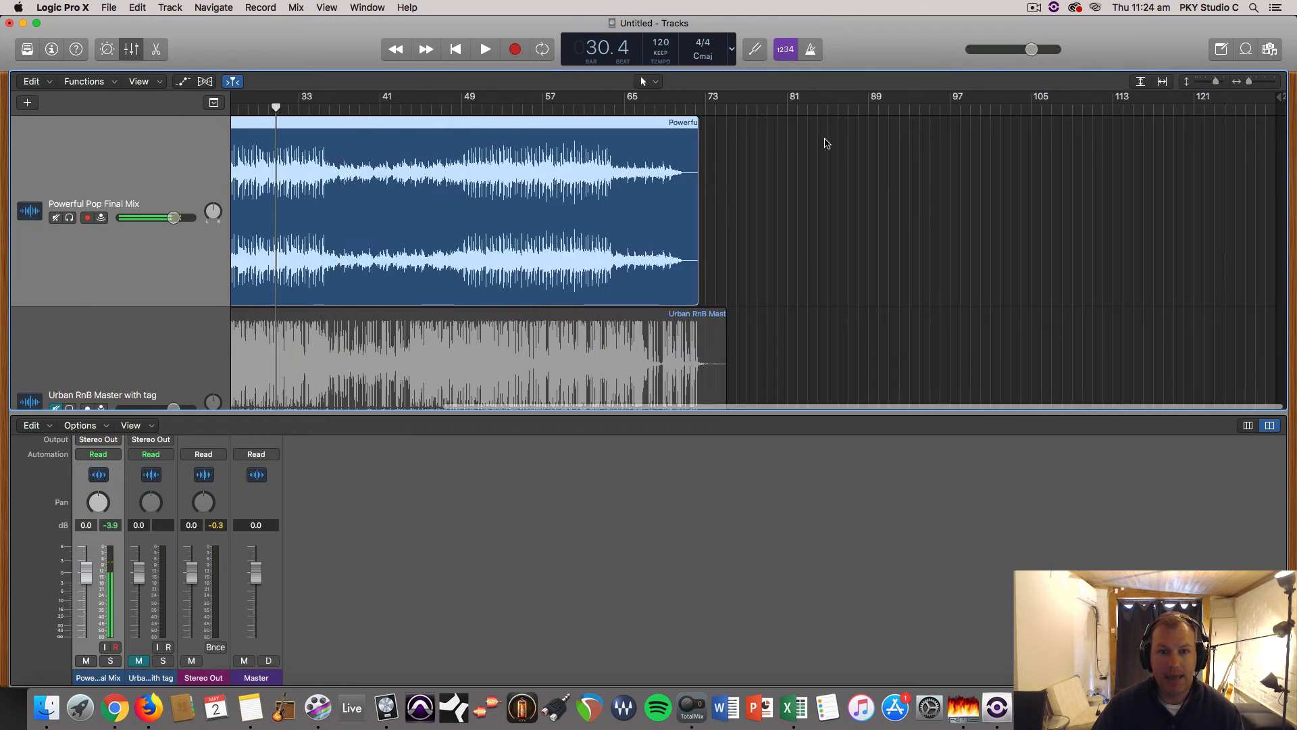
{"action": "scroll", "coordinate": [825, 143], "scroll_direction": "left", "scroll_amount": 5}
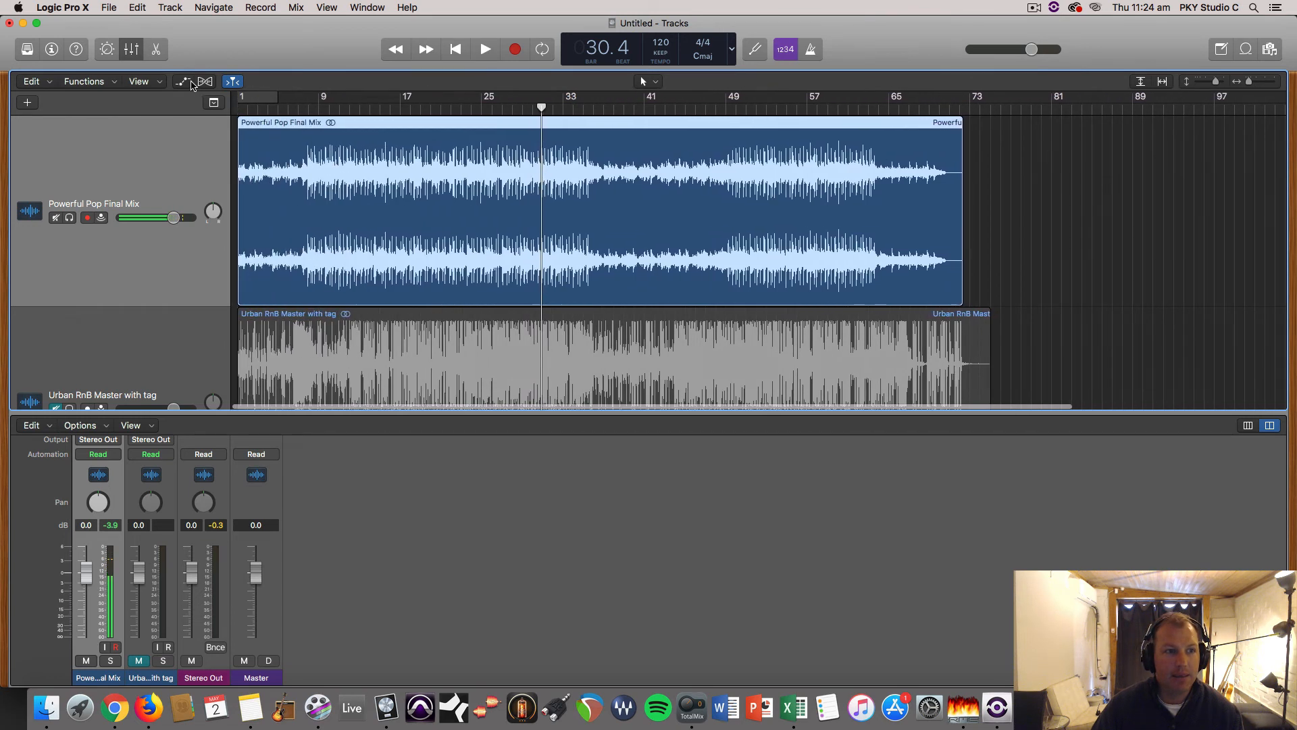
Step: Show automation and draw a volume fade-out from +0.0 dB to −∞ dB at the end of Powerful Pop Final Mix
{"action": "left_click", "coordinate": [183, 81]}
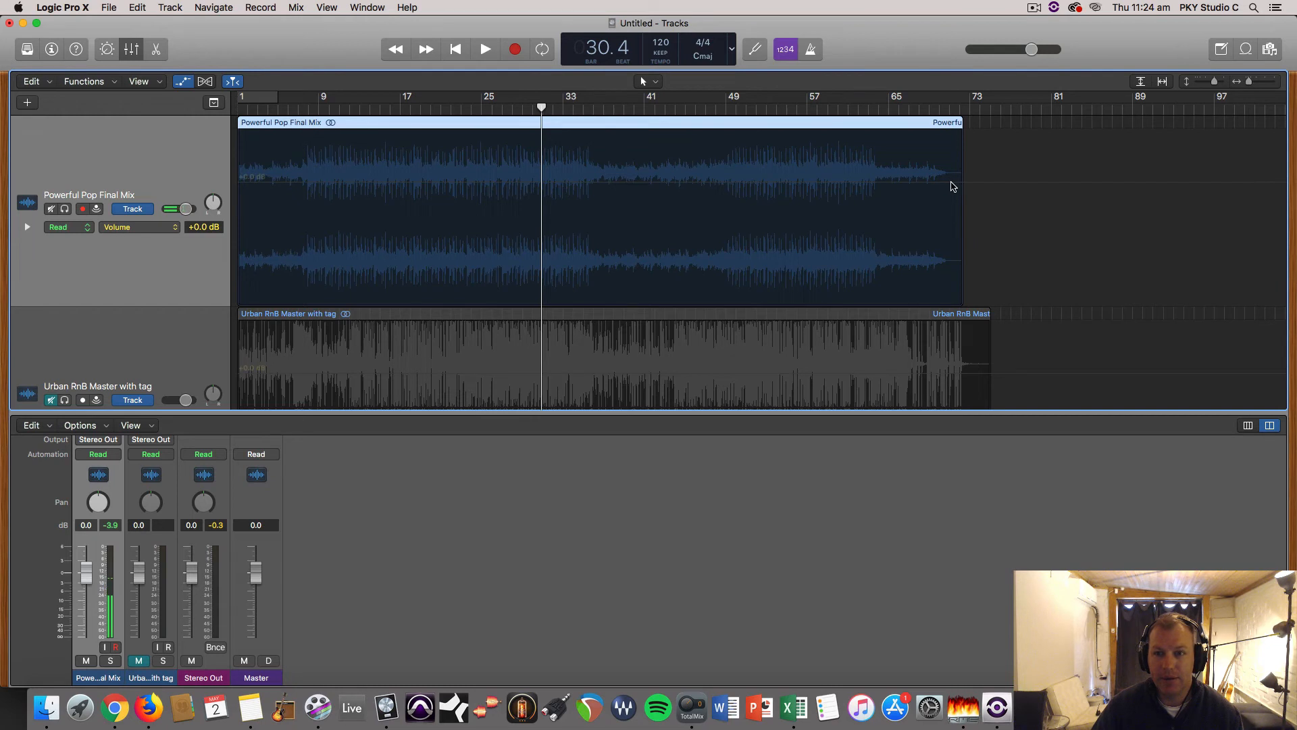
{"action": "left_click", "coordinate": [958, 186]}
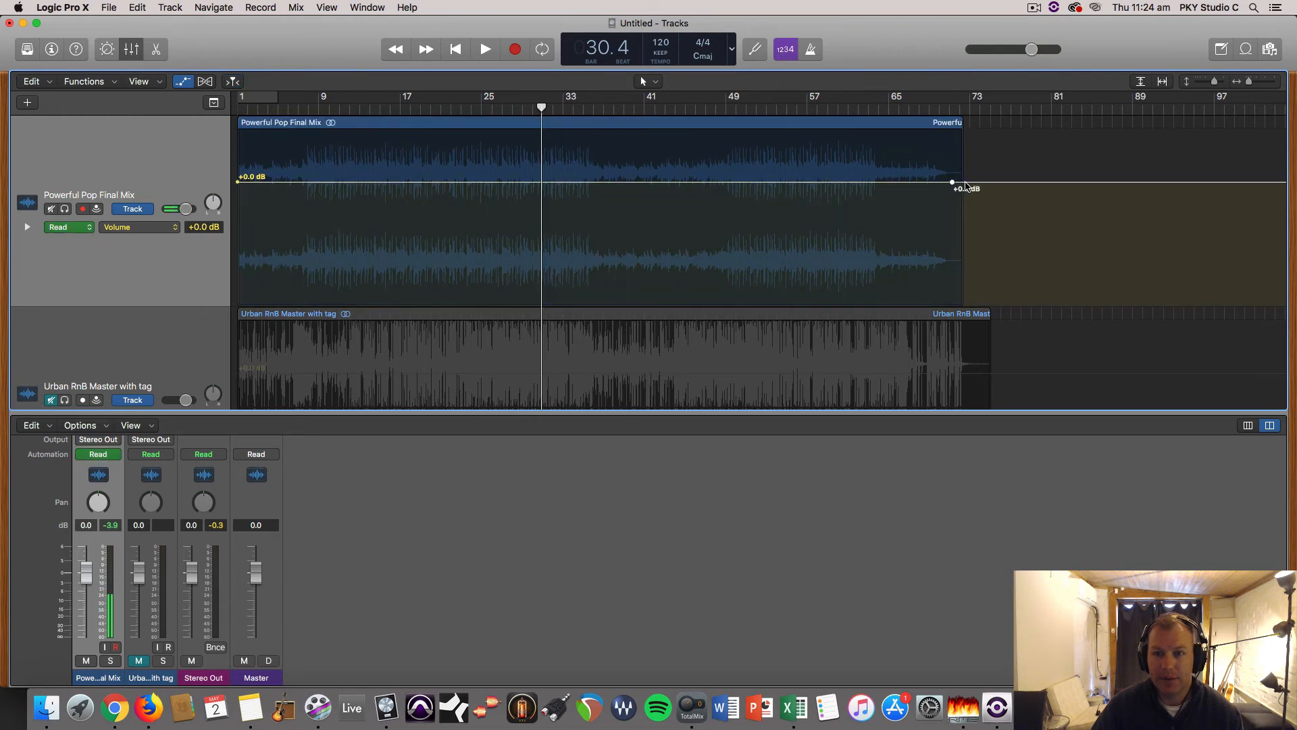
{"action": "left_click_drag", "start_coordinate": [965, 184], "coordinate": [966, 302]}
Step: Play the closing bars of Powerful Pop Final Mix to check the fade-out, then stop
{"action": "key", "text": "Return"}
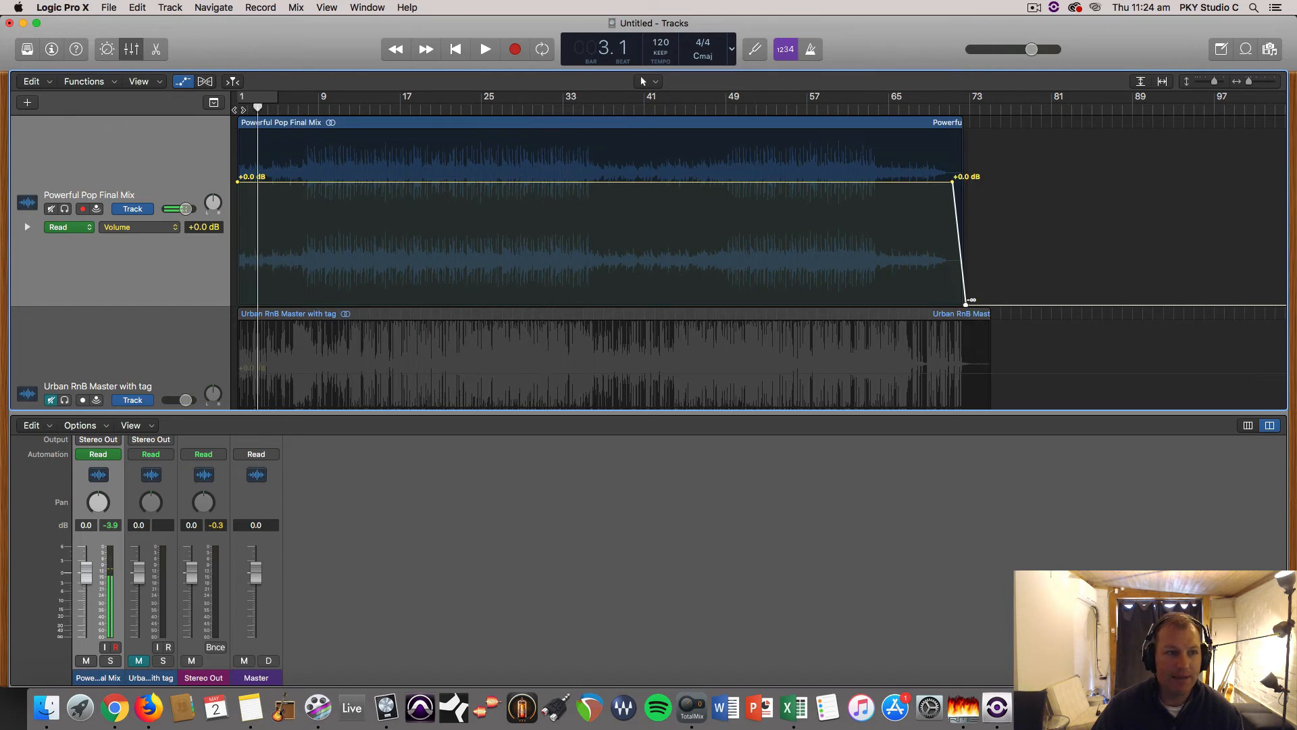
{"action": "key", "text": "space"}
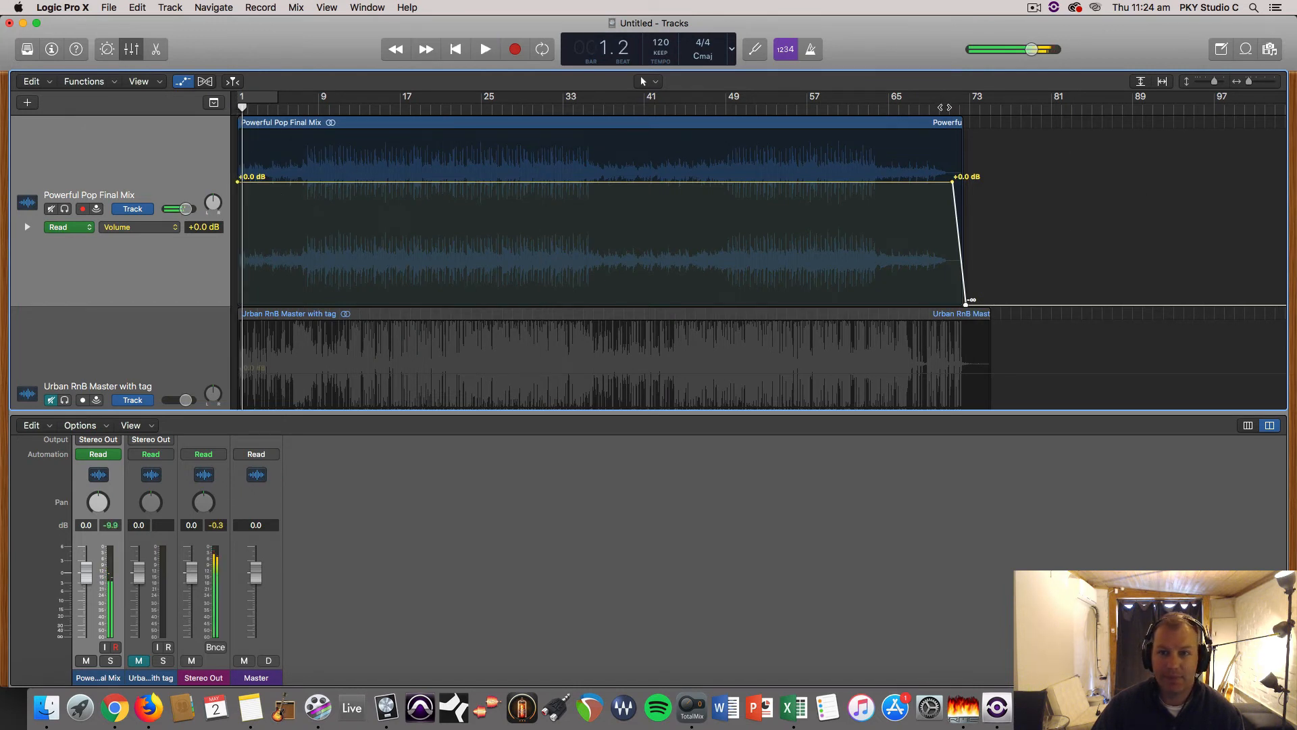
{"action": "left_click", "coordinate": [948, 108]}
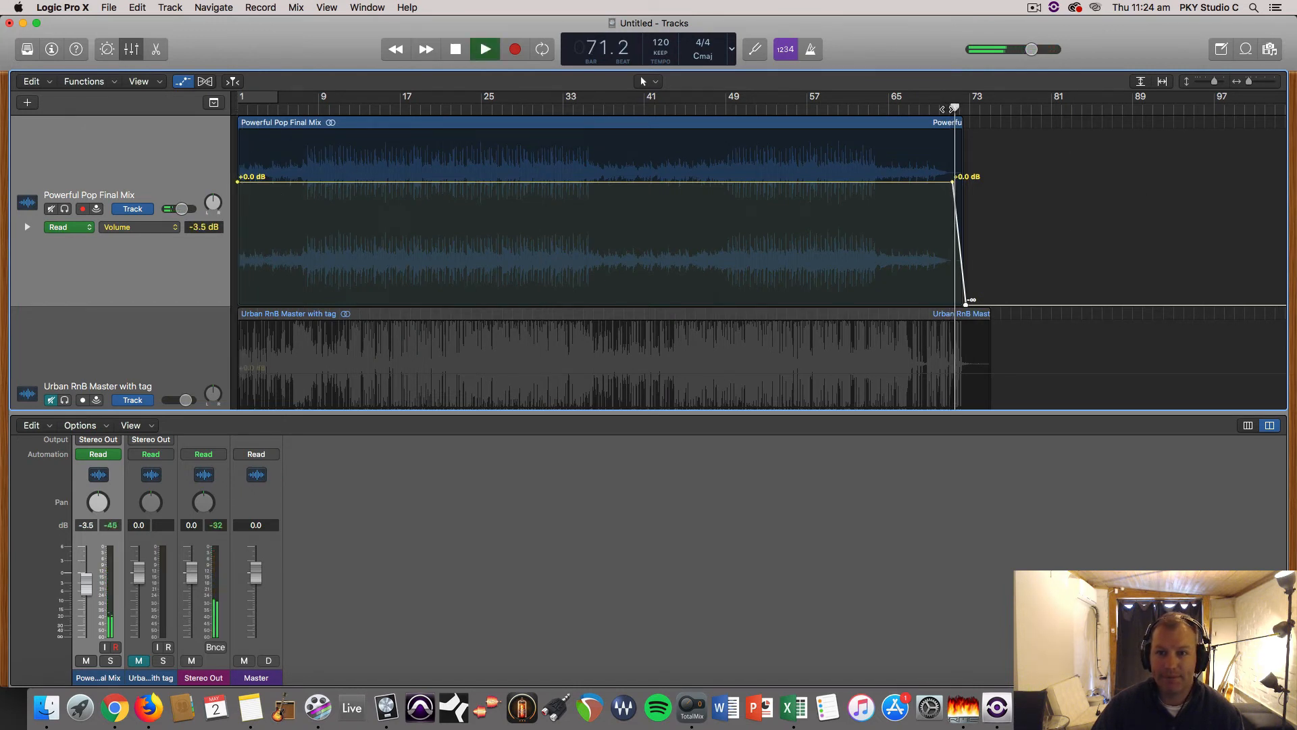
{"action": "key", "text": "space"}
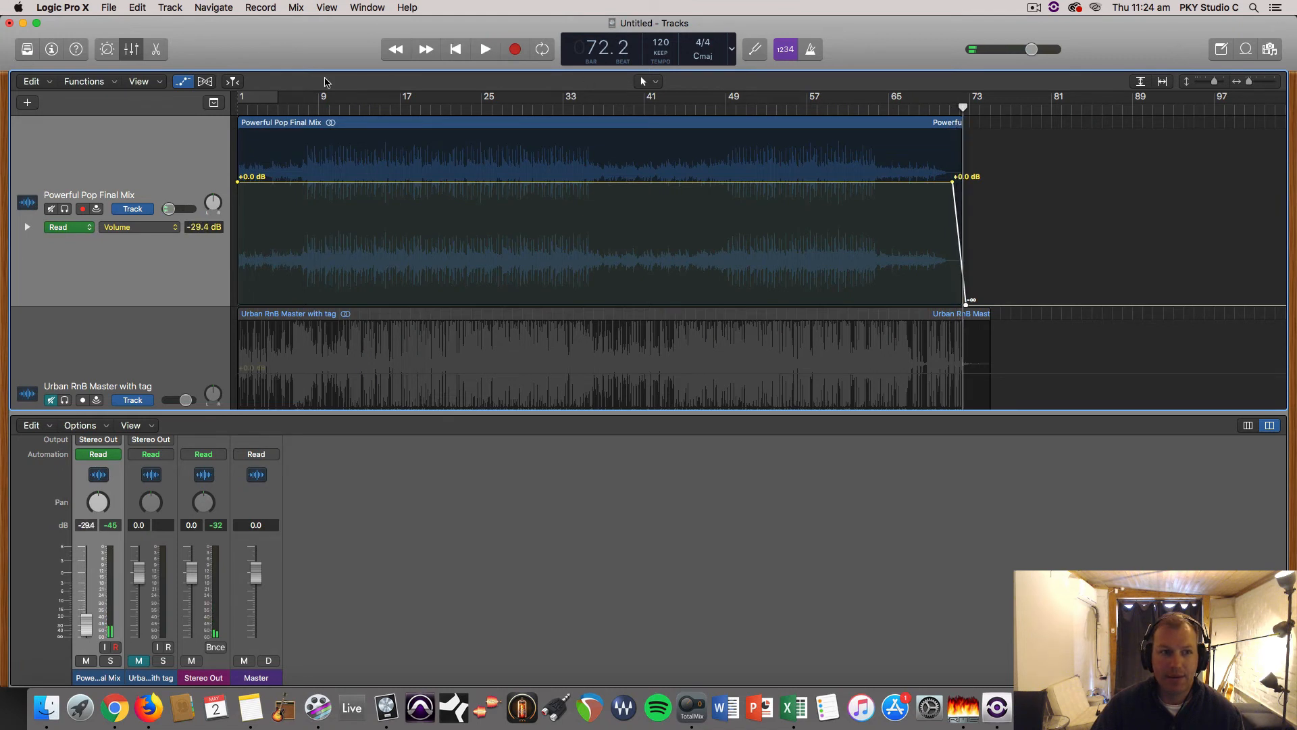
Step: Turn on the cycle range and stretch it from bar 1 to the end of Powerful Pop Final Mix
{"action": "left_click", "coordinate": [265, 101]}
{"action": "left_click_drag", "start_coordinate": [273, 97], "coordinate": [964, 96]}
{"action": "key", "text": "super+Right"}
{"action": "key", "text": "super+Right"}
{"action": "key", "text": "super+Right"}
{"action": "key", "text": "super+Right"}
{"action": "key", "text": "super+Right"}
{"action": "key", "text": "super+Right"}
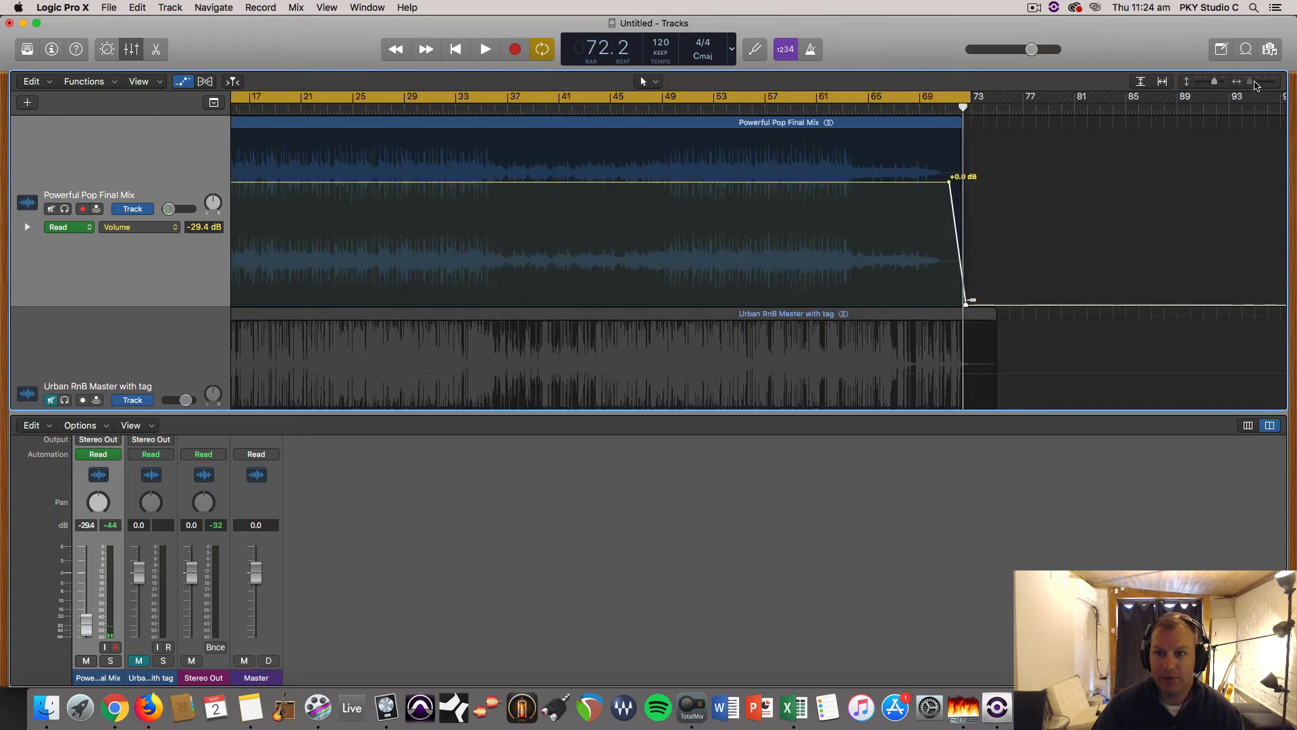
Step: Move the fade-out's −∞ dB point to position 72.2.2.15 and align the end of the cycle range with it
{"action": "left_click_drag", "start_coordinate": [1019, 96], "coordinate": [987, 99]}
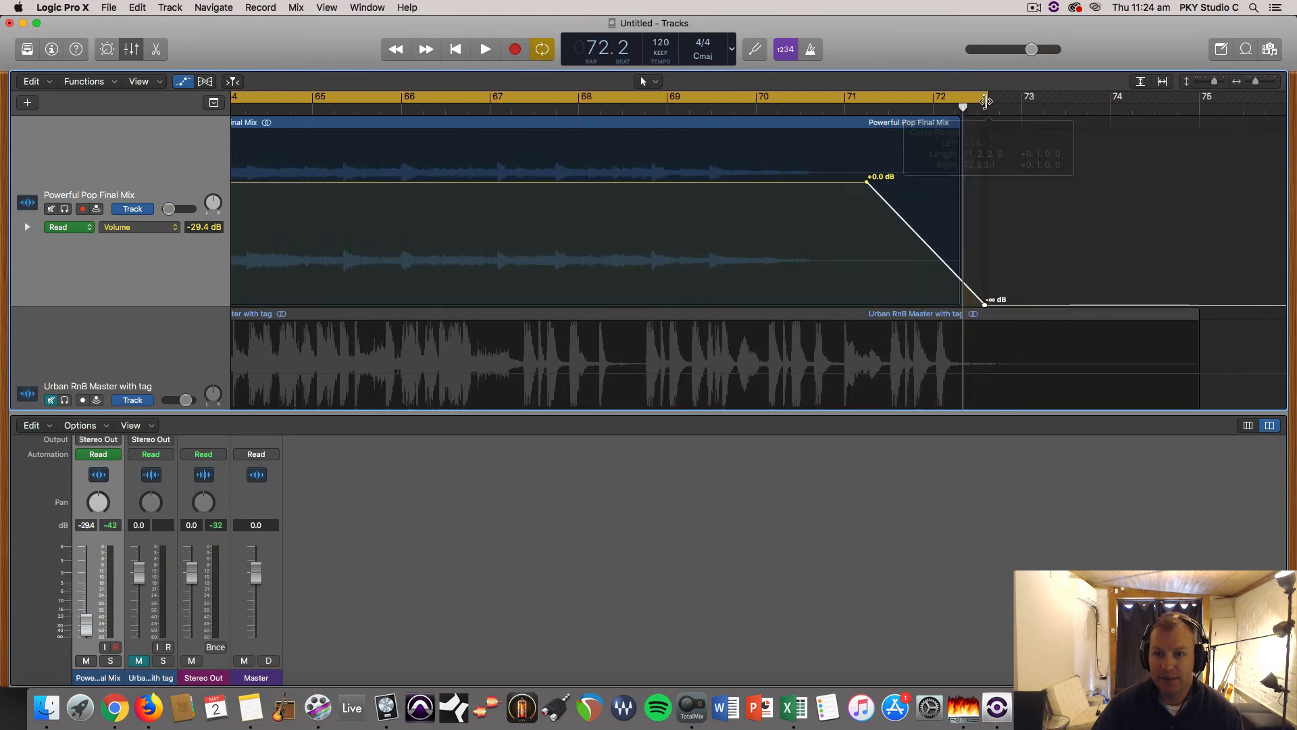
{"action": "left_click_drag", "start_coordinate": [984, 304], "coordinate": [959, 304]}
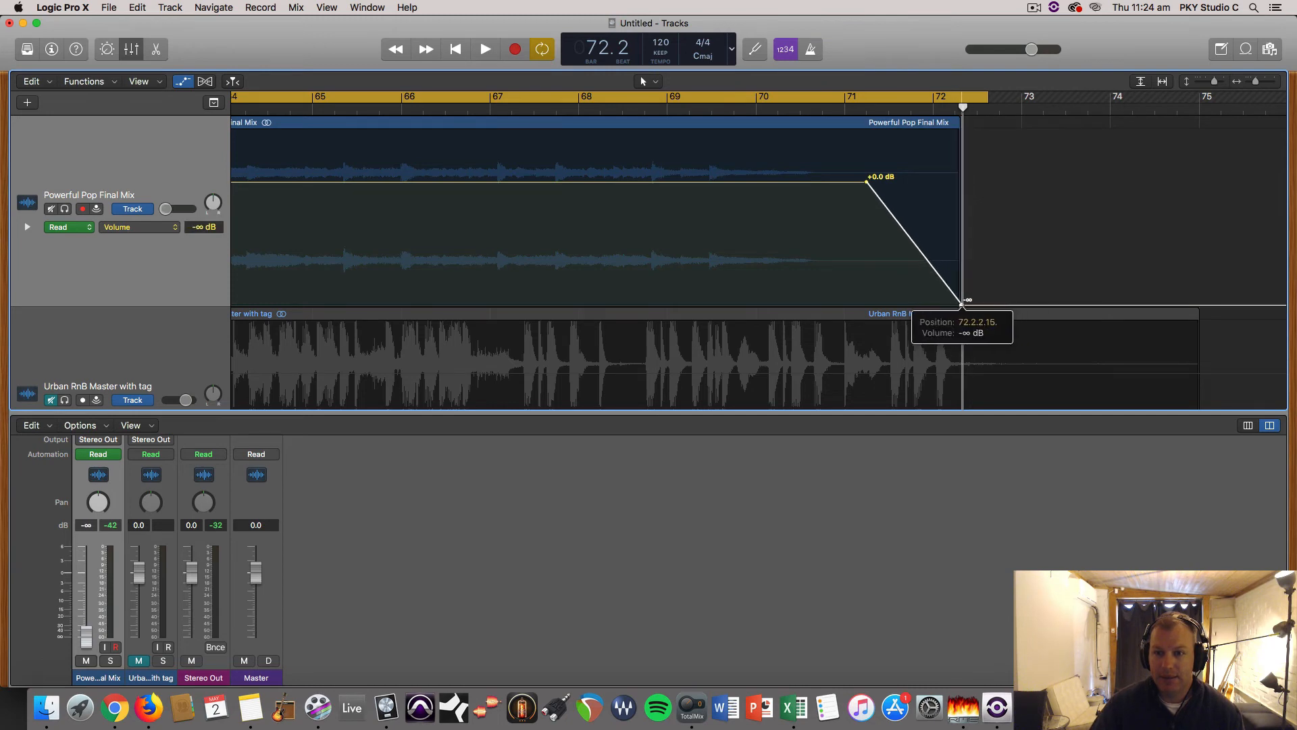
{"action": "left_click_drag", "start_coordinate": [987, 99], "coordinate": [962, 98]}
{"action": "left_click_drag", "start_coordinate": [1251, 82], "coordinate": [1232, 82]}
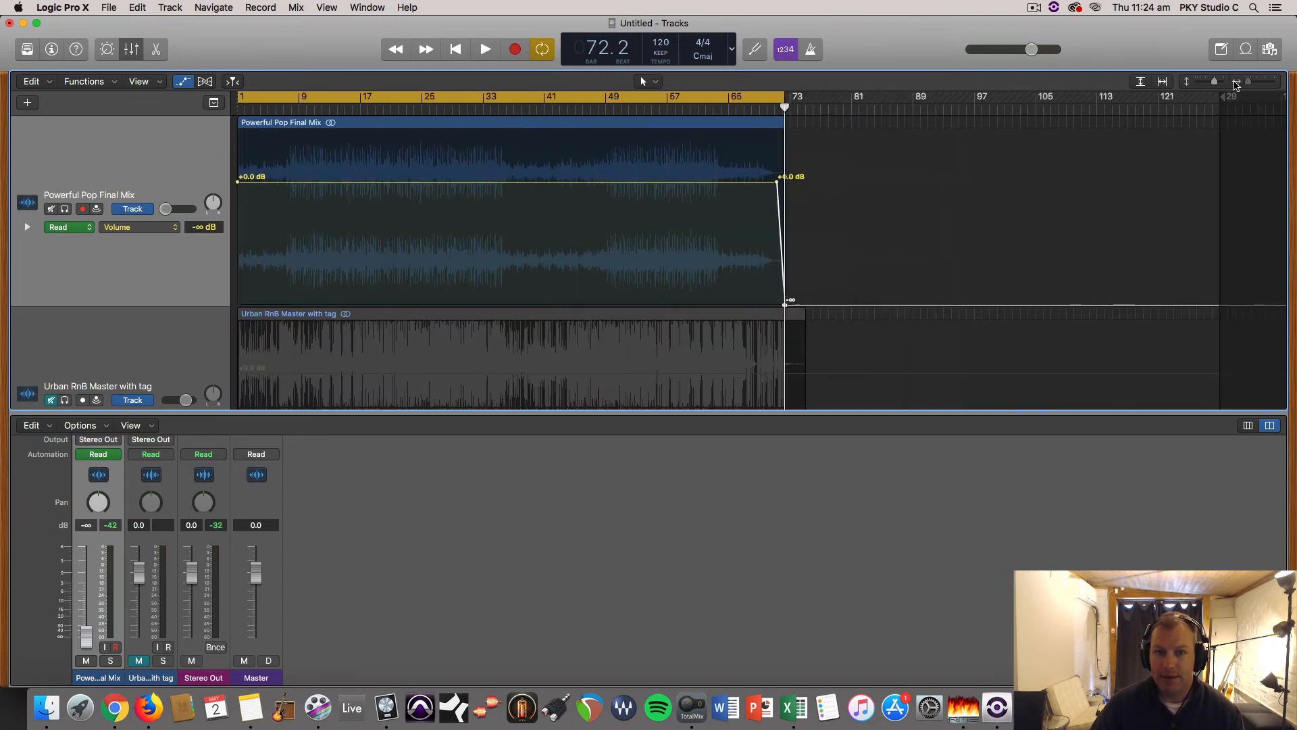
Step: Hide the automation and select the Powerful Pop Final Mix region
{"action": "left_click", "coordinate": [185, 82]}
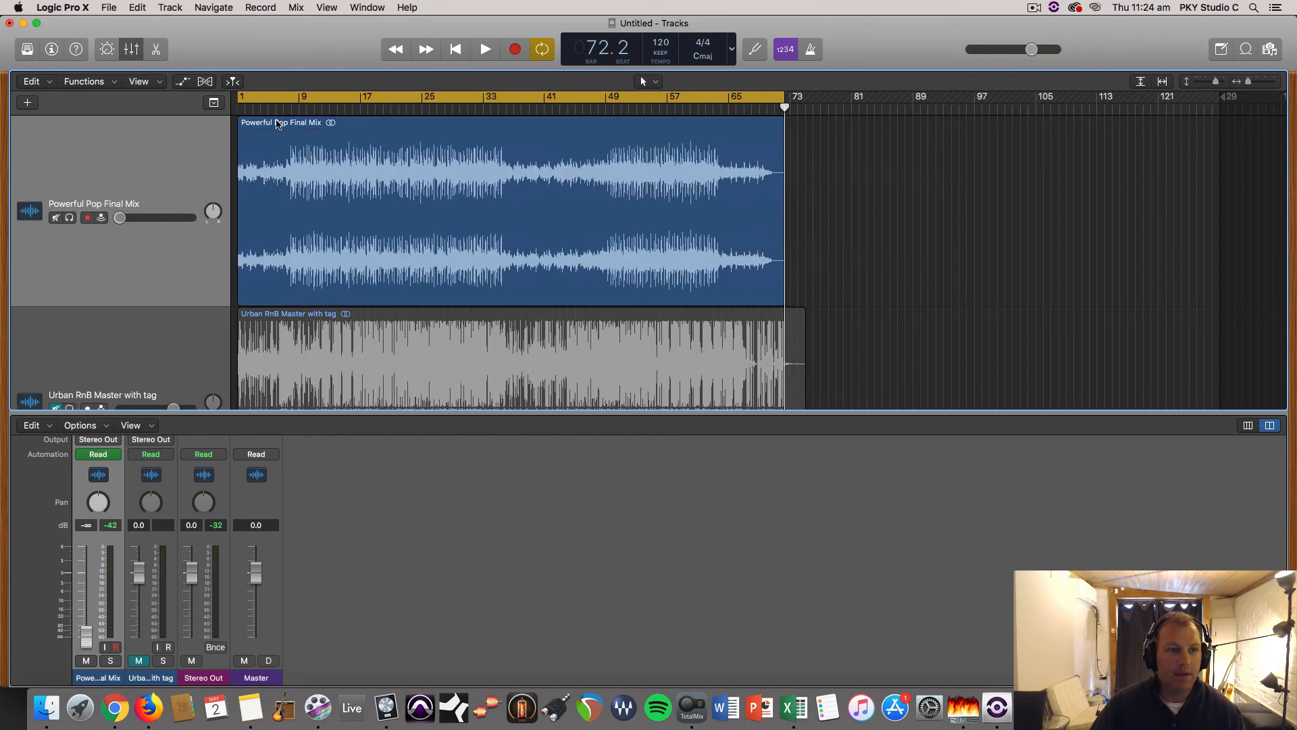
{"action": "left_click", "coordinate": [282, 129]}
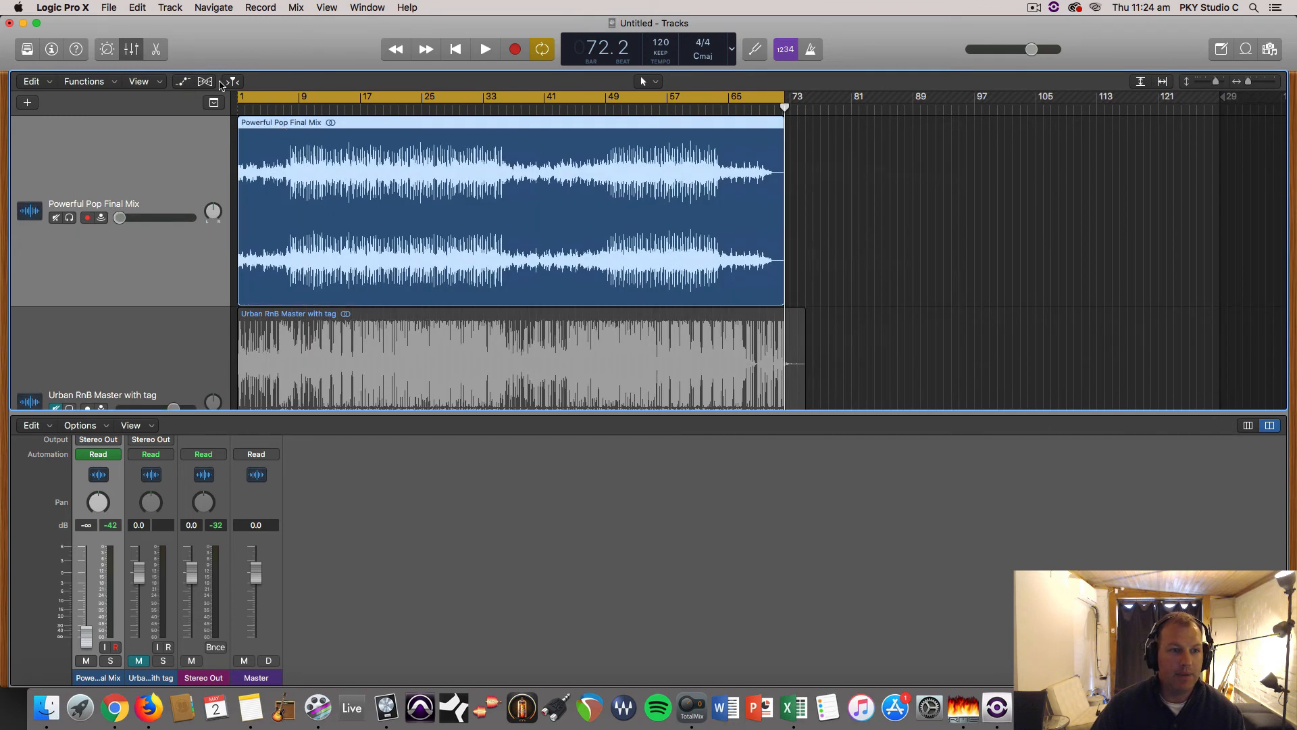
{"action": "left_click", "coordinate": [184, 82]}
{"action": "left_click", "coordinate": [185, 82]}
Step: Start bouncing the cycled project section with PCM as the destination and Wave as the file format
{"action": "left_click", "coordinate": [108, 8]}
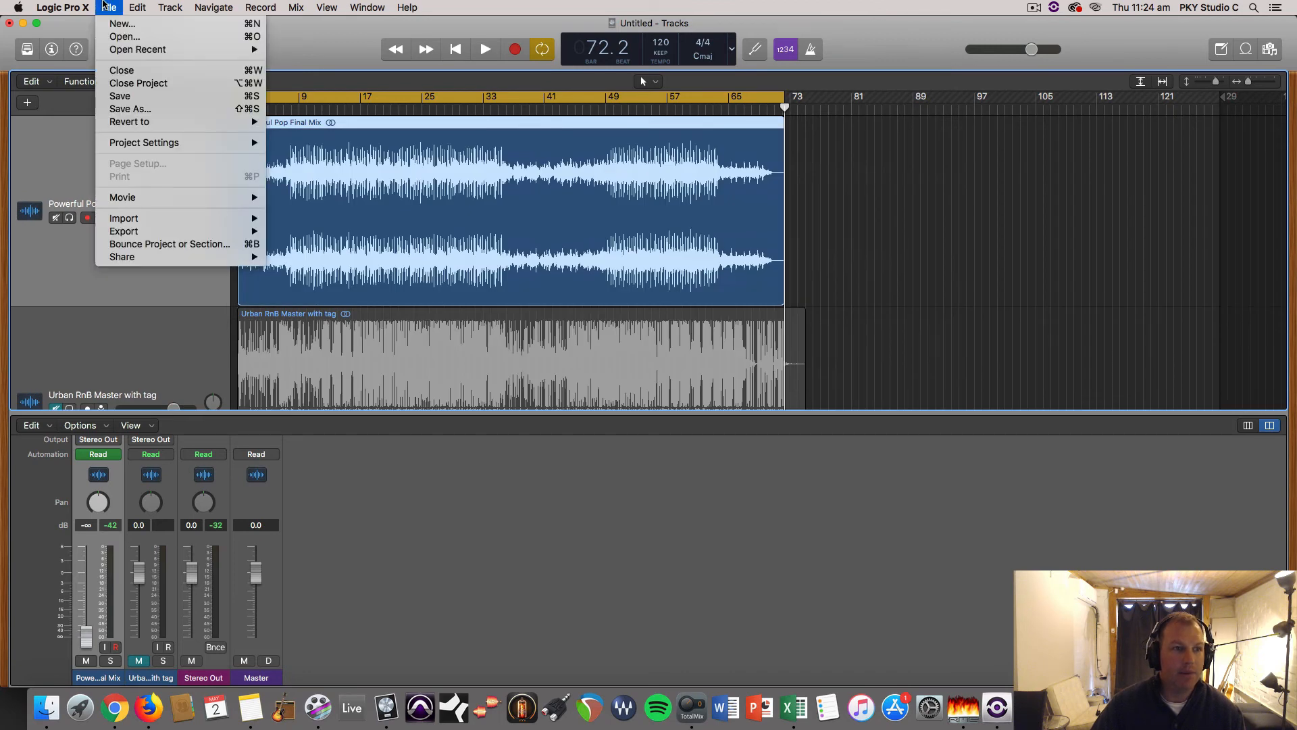
{"action": "left_click", "coordinate": [164, 246]}
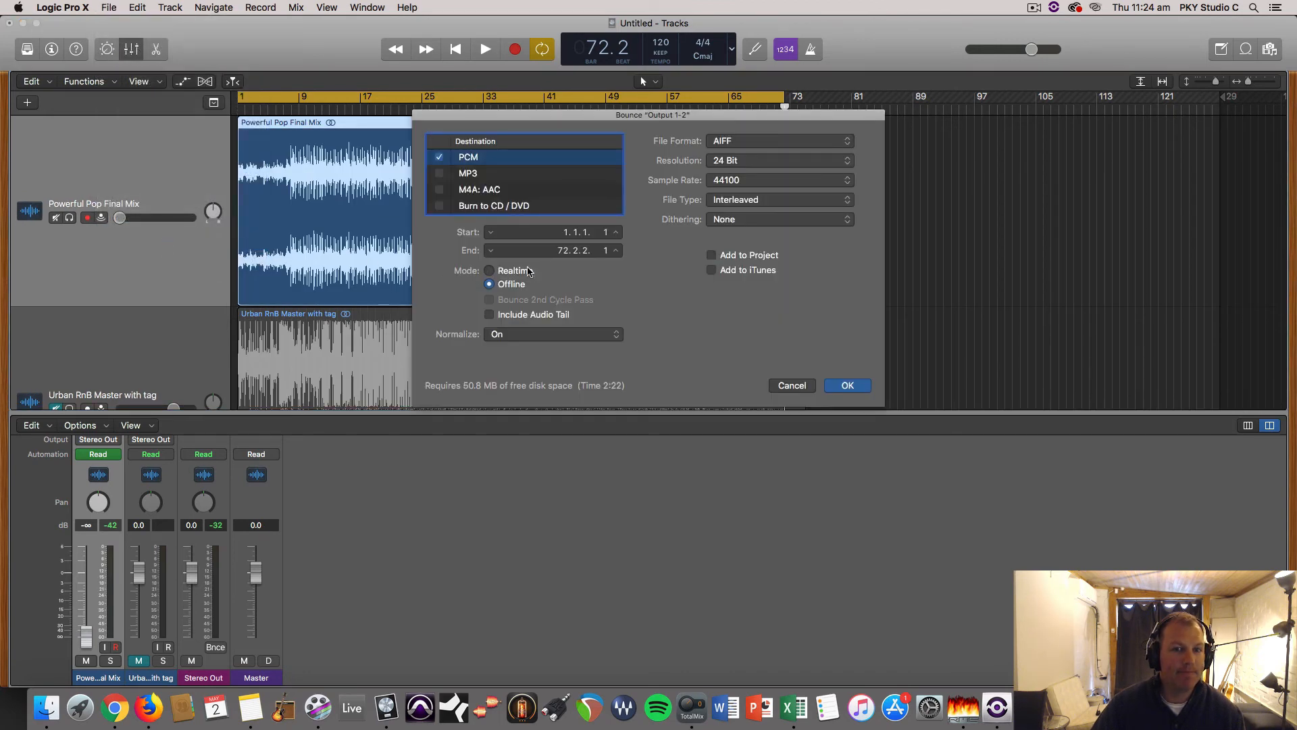
{"action": "left_click", "coordinate": [438, 158]}
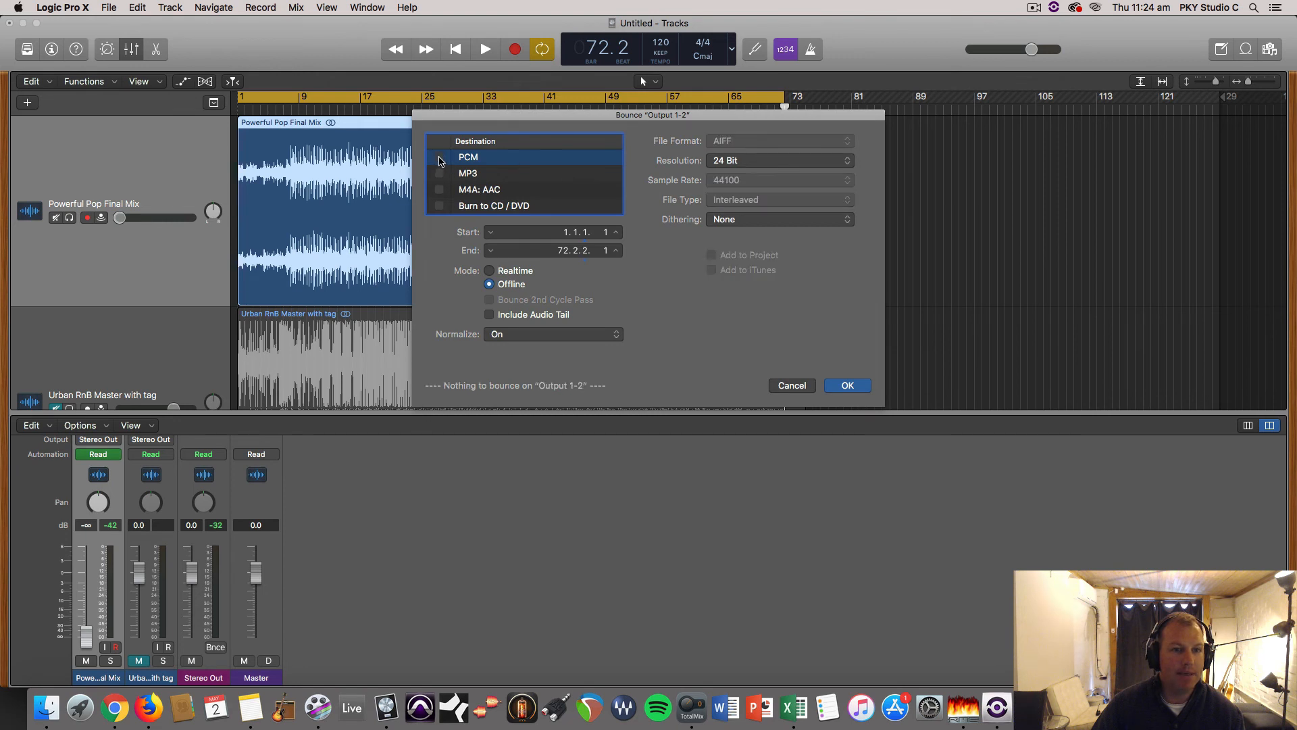
{"action": "left_click", "coordinate": [437, 159]}
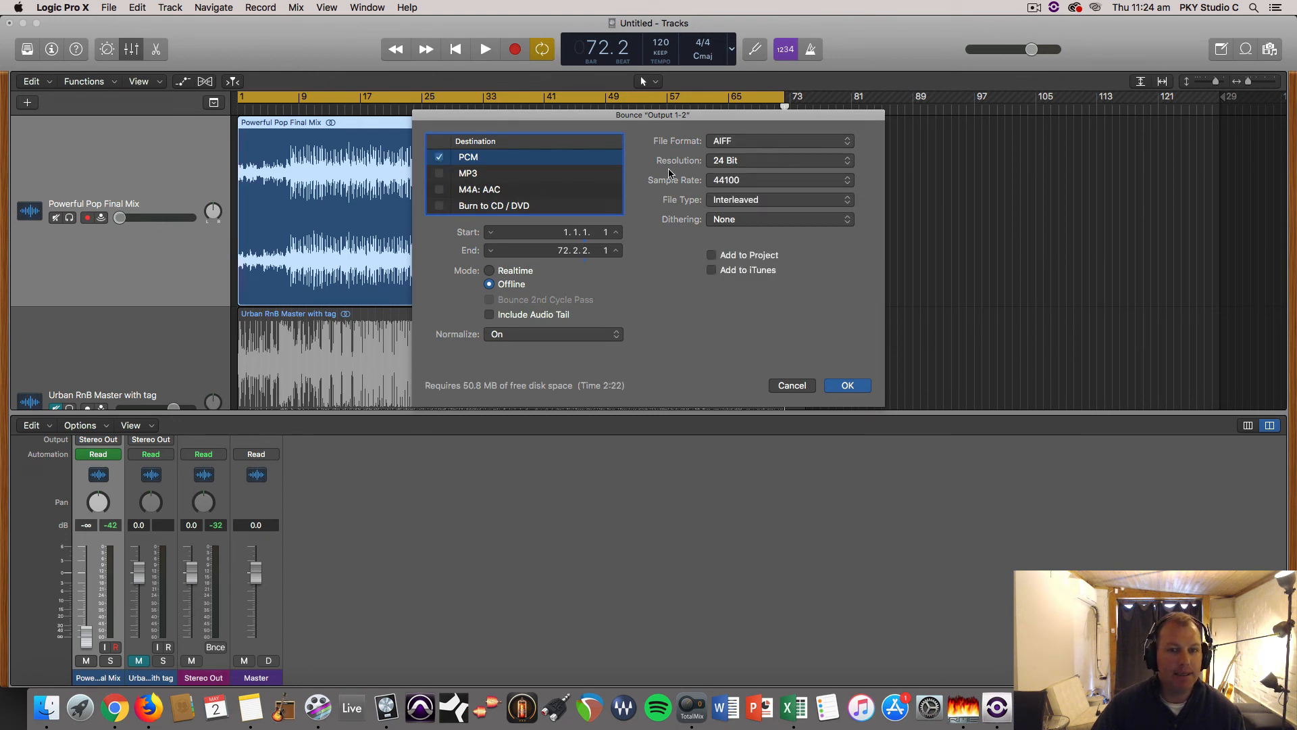
{"action": "left_click", "coordinate": [726, 146]}
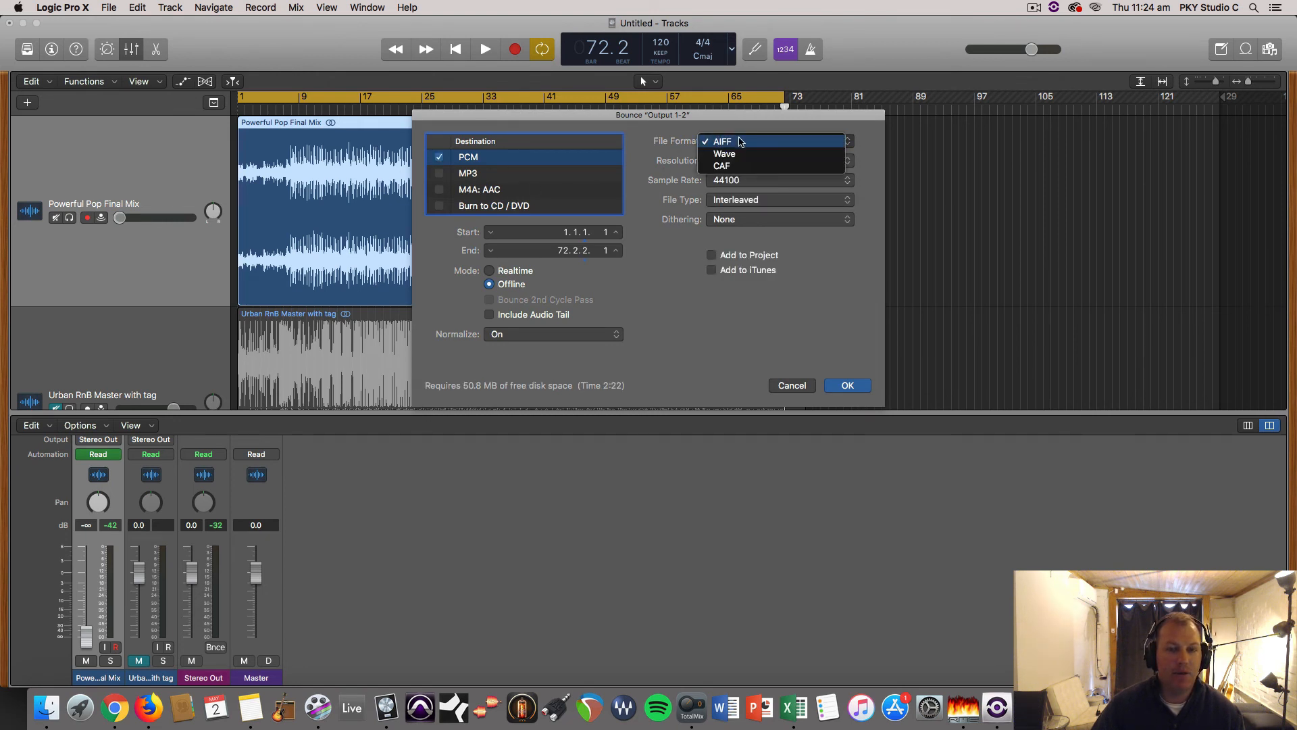
{"action": "left_click", "coordinate": [740, 167]}
Step: Set the bounce resolution to 24 Bit and the sample rate to 48000
{"action": "left_click", "coordinate": [736, 160]}
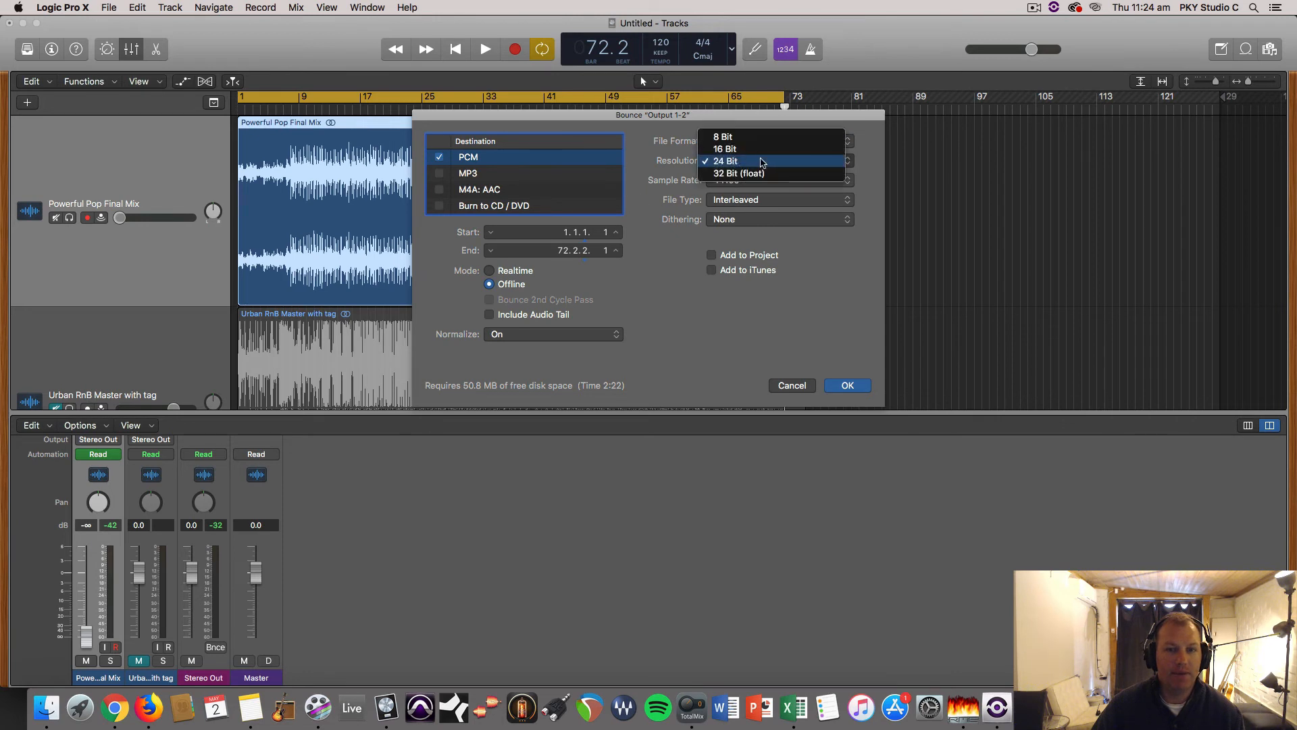
{"action": "left_click", "coordinate": [745, 165]}
{"action": "left_click", "coordinate": [763, 183]}
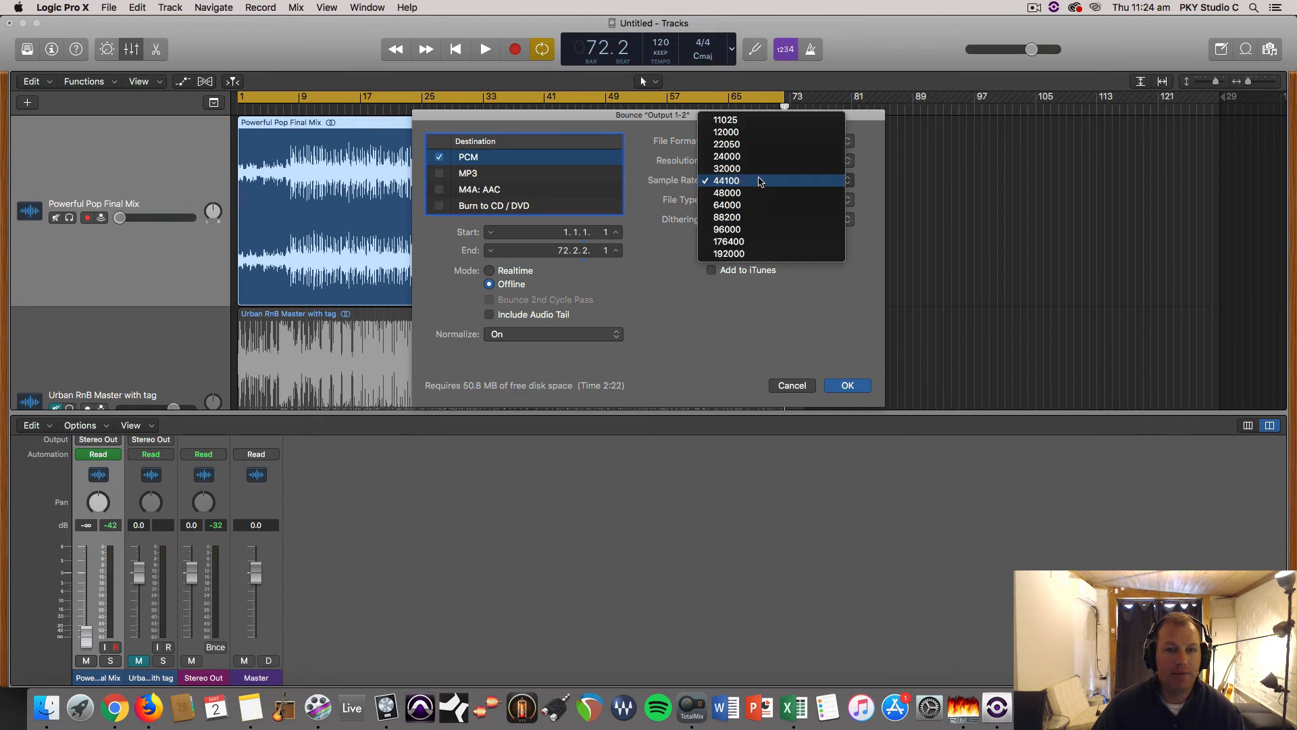
{"action": "left_click", "coordinate": [760, 192]}
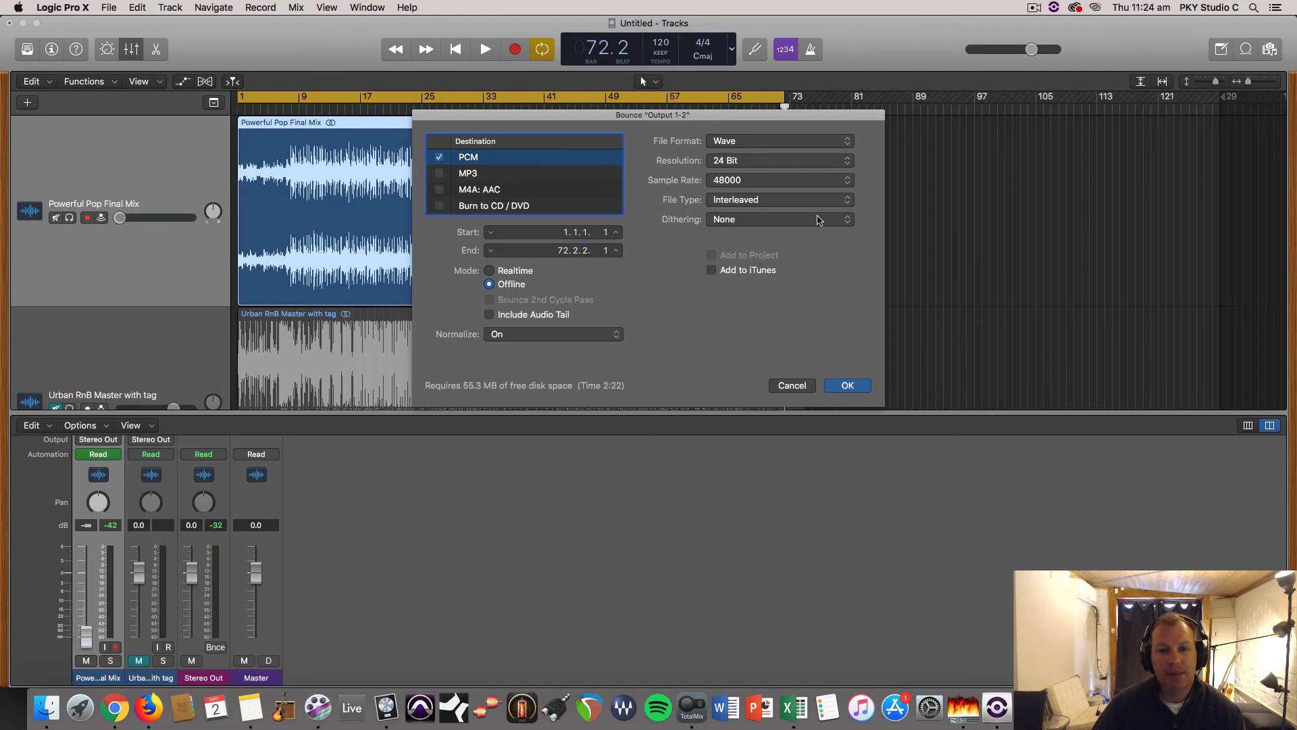
Step: Switch the bounce to the 16 Bit resolution and 44100 sample rate
{"action": "left_click", "coordinate": [733, 160]}
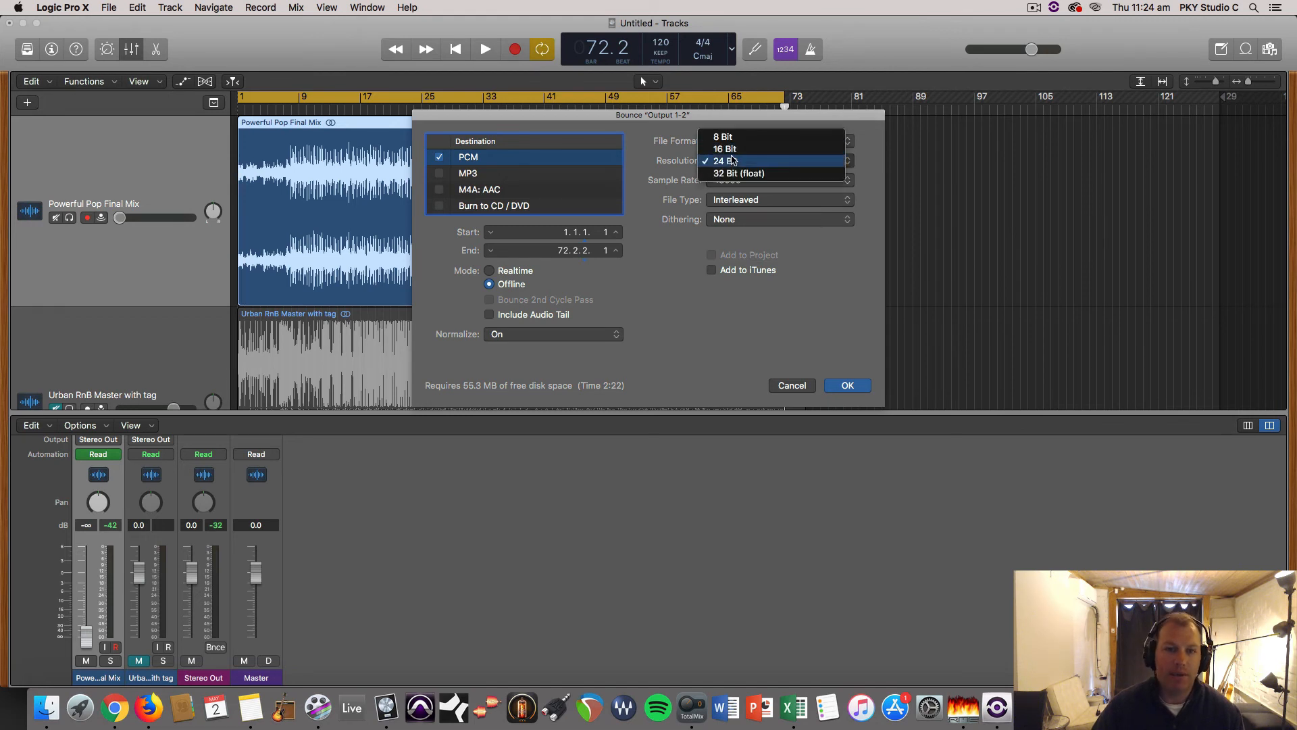
{"action": "left_click", "coordinate": [733, 162]}
{"action": "left_click", "coordinate": [735, 181]}
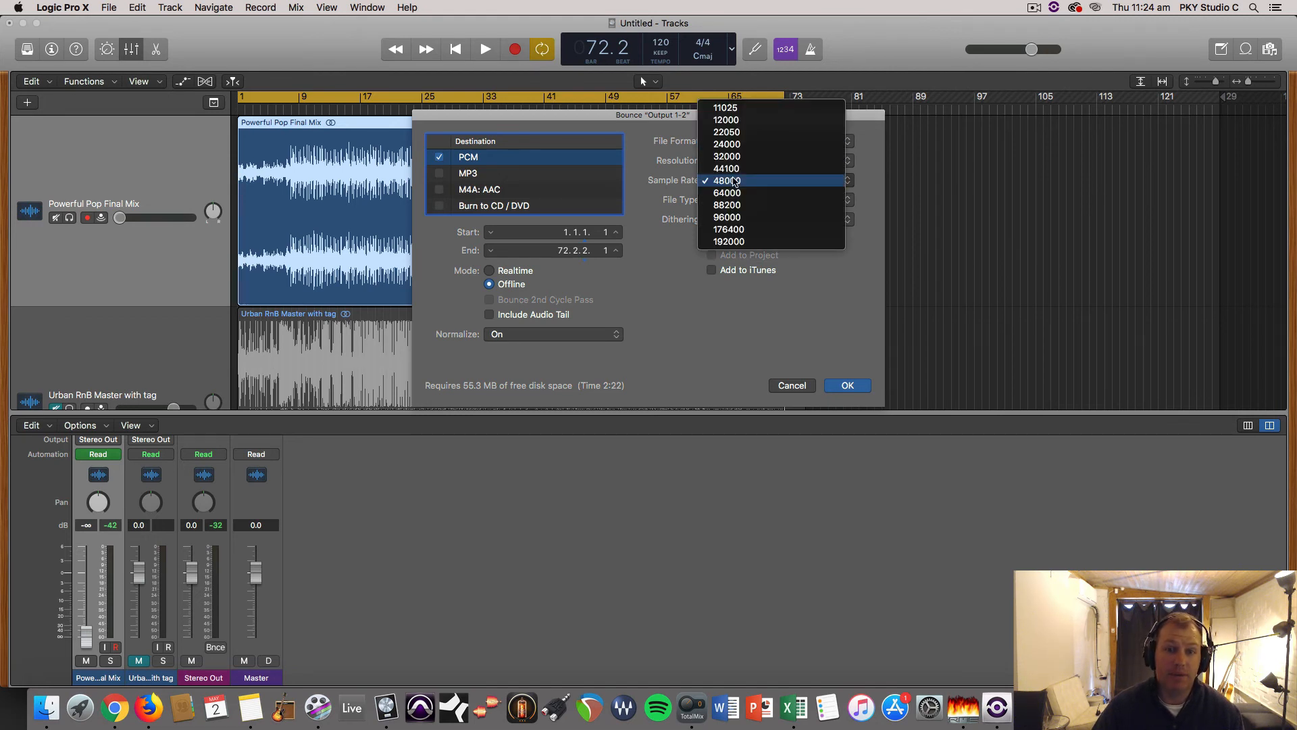
{"action": "left_click", "coordinate": [733, 168]}
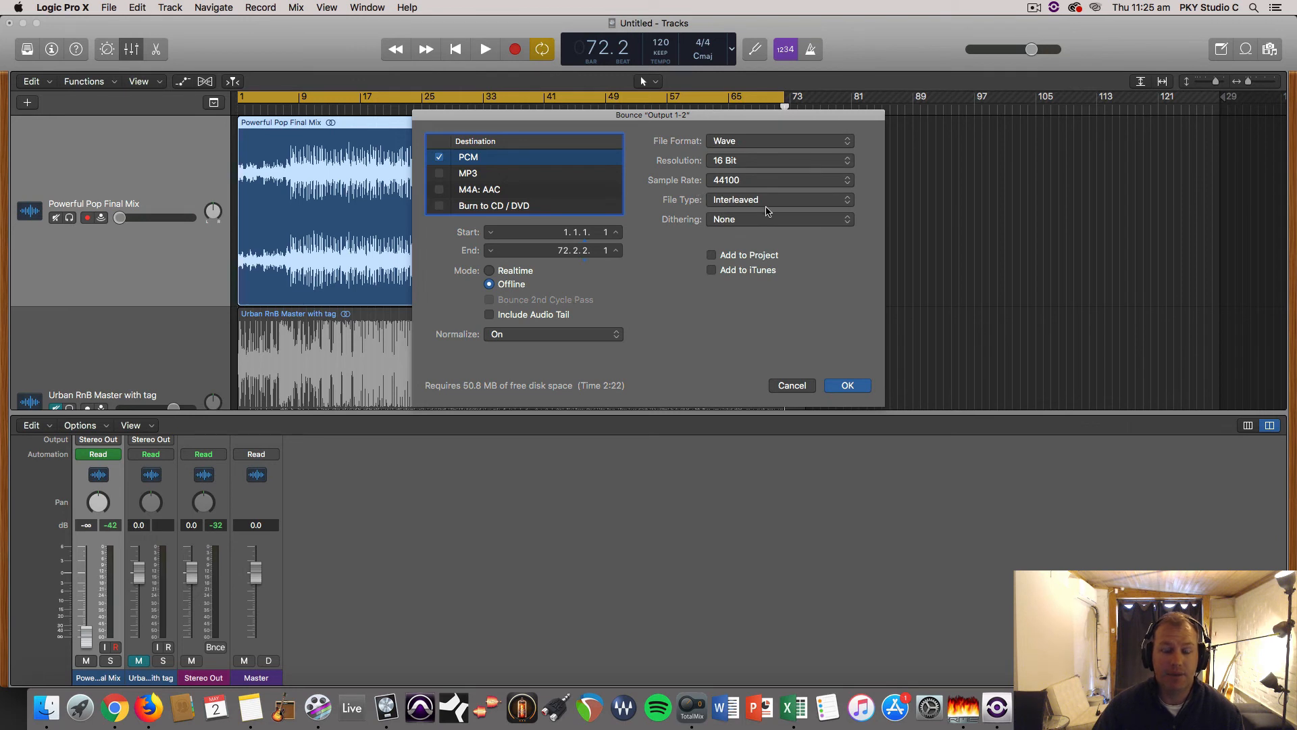
Step: Return the bounce settings to a 48000 sample rate and 24 Bit resolution
{"action": "left_click", "coordinate": [732, 181]}
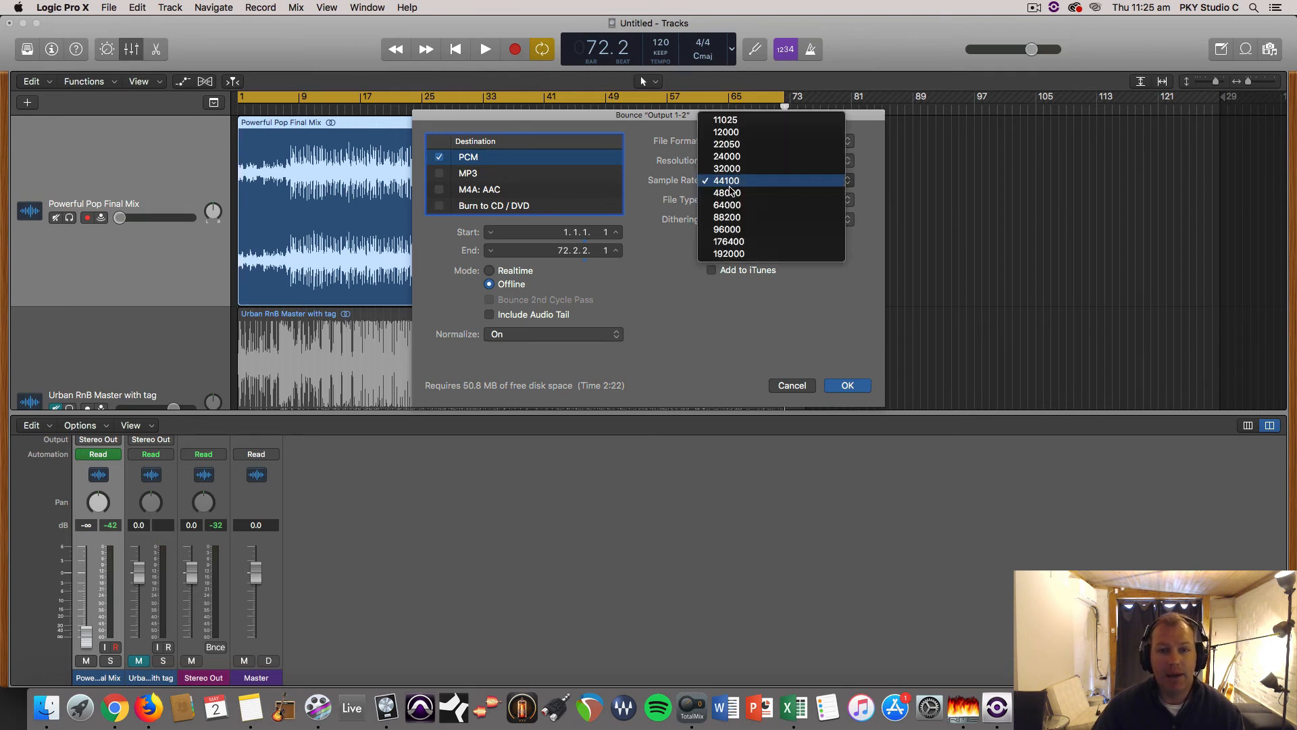
{"action": "left_click", "coordinate": [730, 193]}
{"action": "left_click", "coordinate": [733, 161]}
{"action": "left_click", "coordinate": [728, 173]}
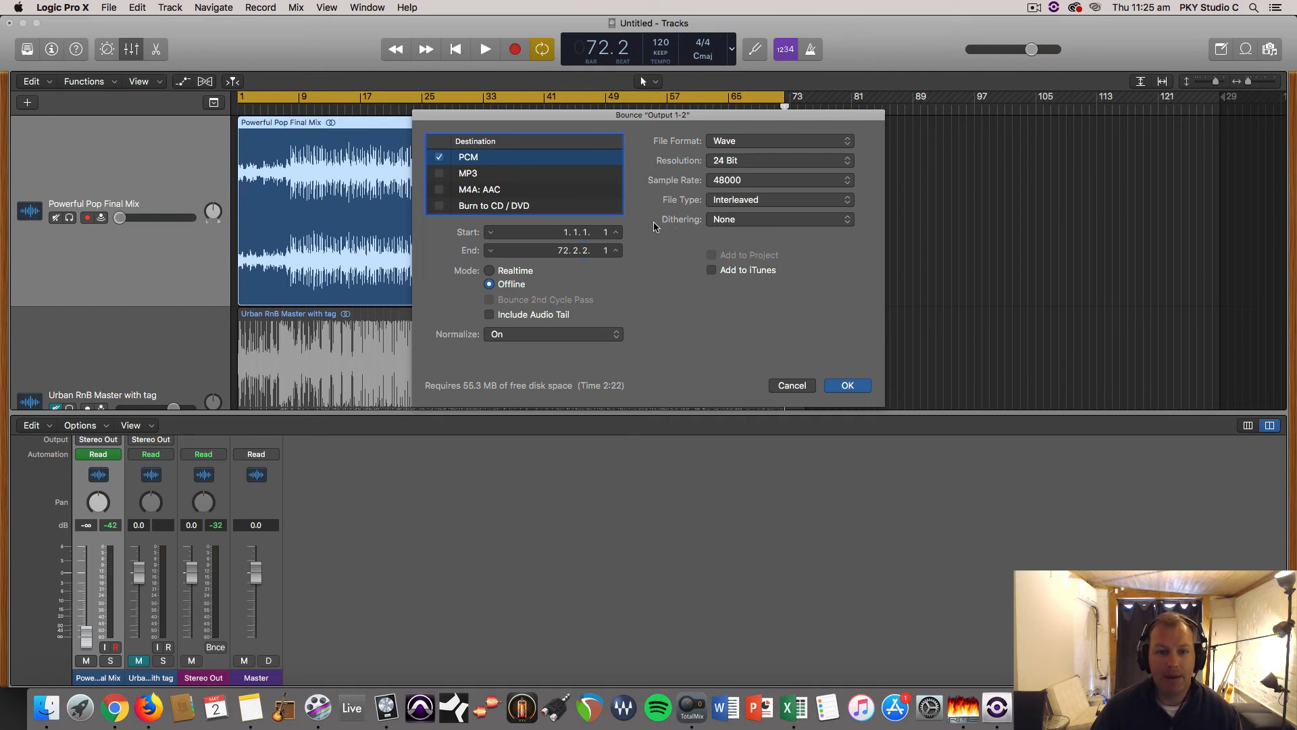
Step: Set the bounce dithering to POW-r #1 (Dithering) and turn normalizing off
{"action": "left_click", "coordinate": [765, 222]}
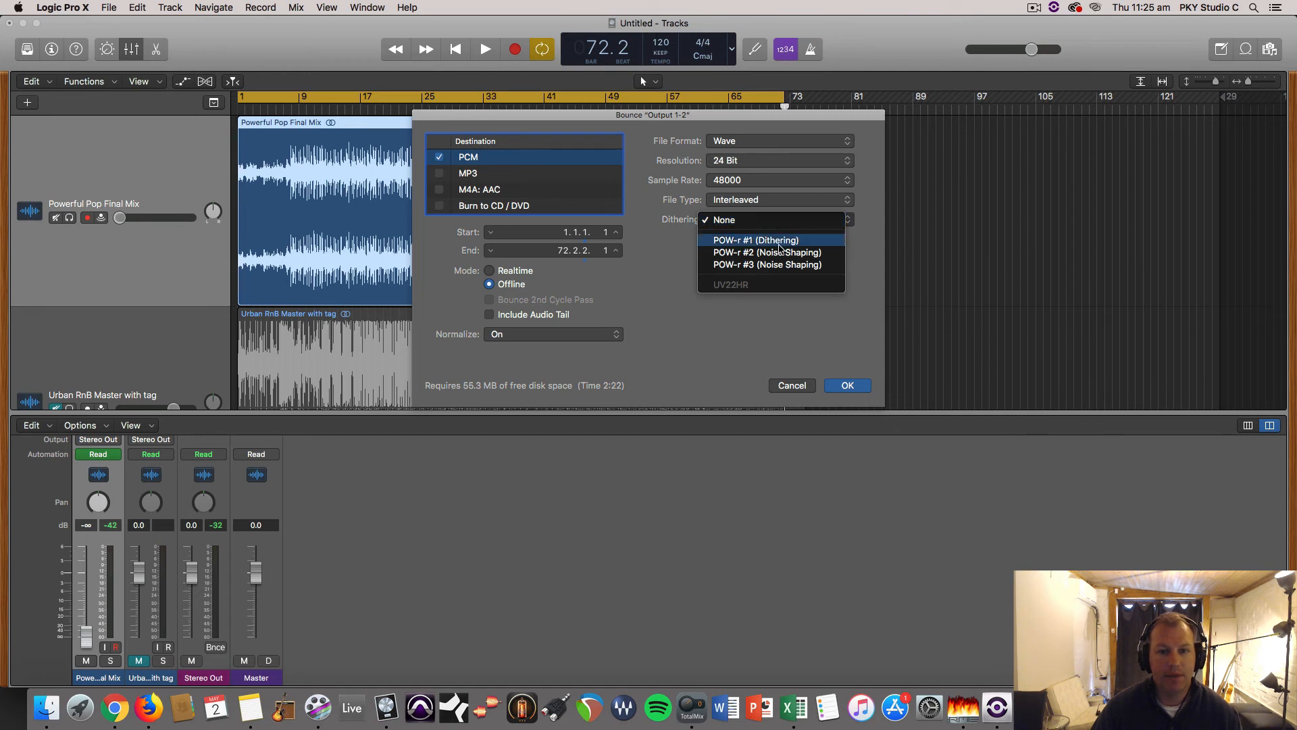
{"action": "left_click", "coordinate": [768, 240]}
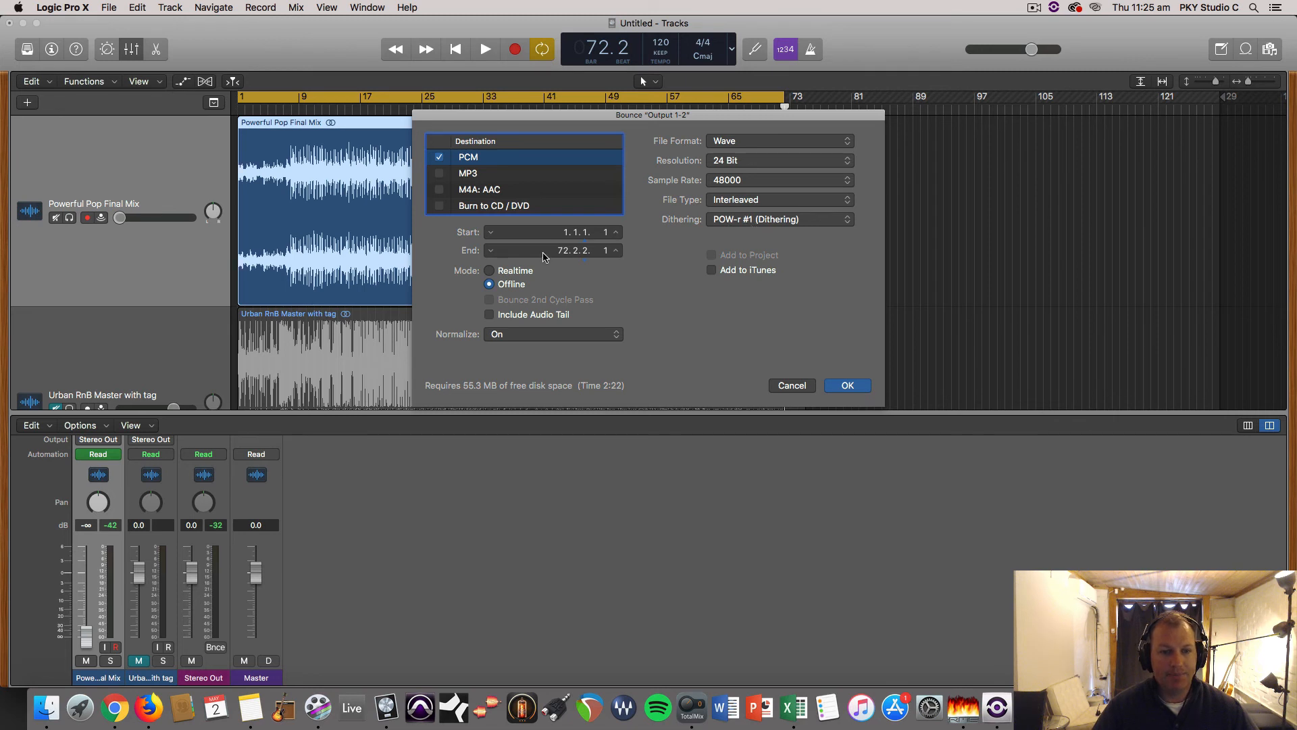
{"action": "left_click", "coordinate": [533, 336]}
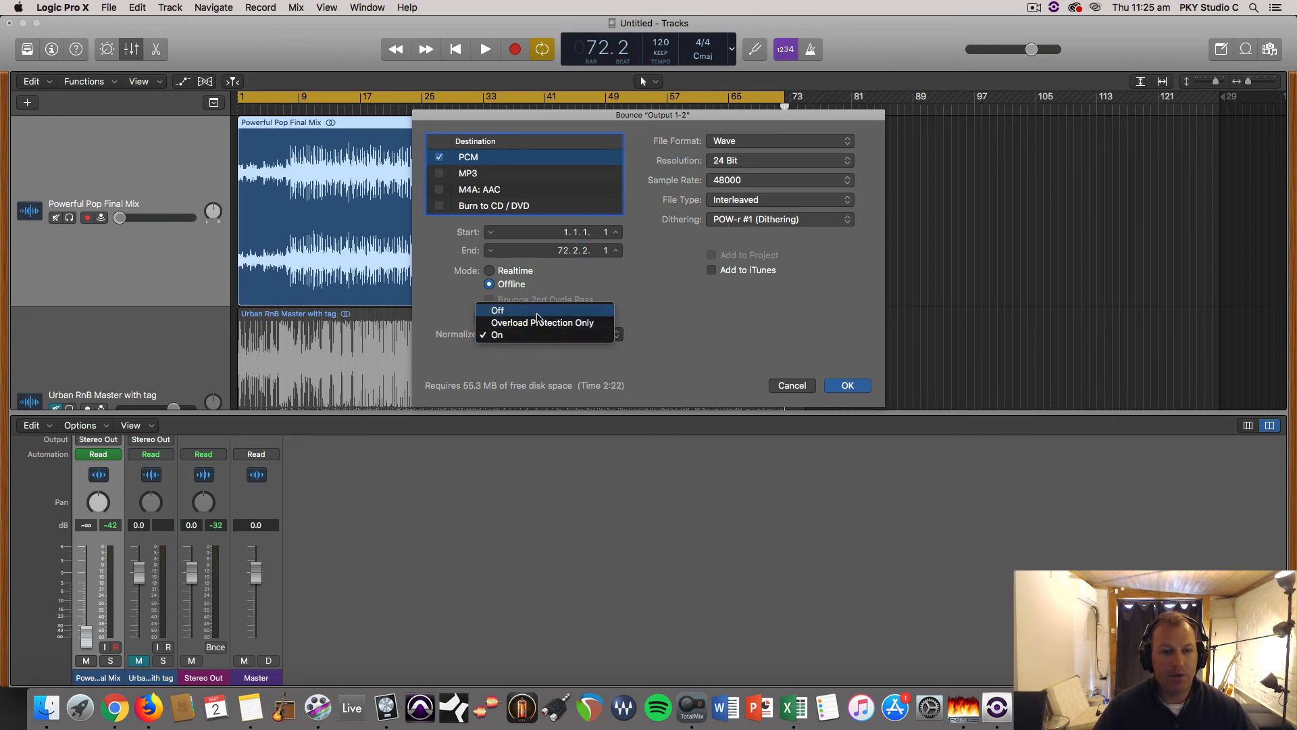
{"action": "left_click", "coordinate": [536, 308]}
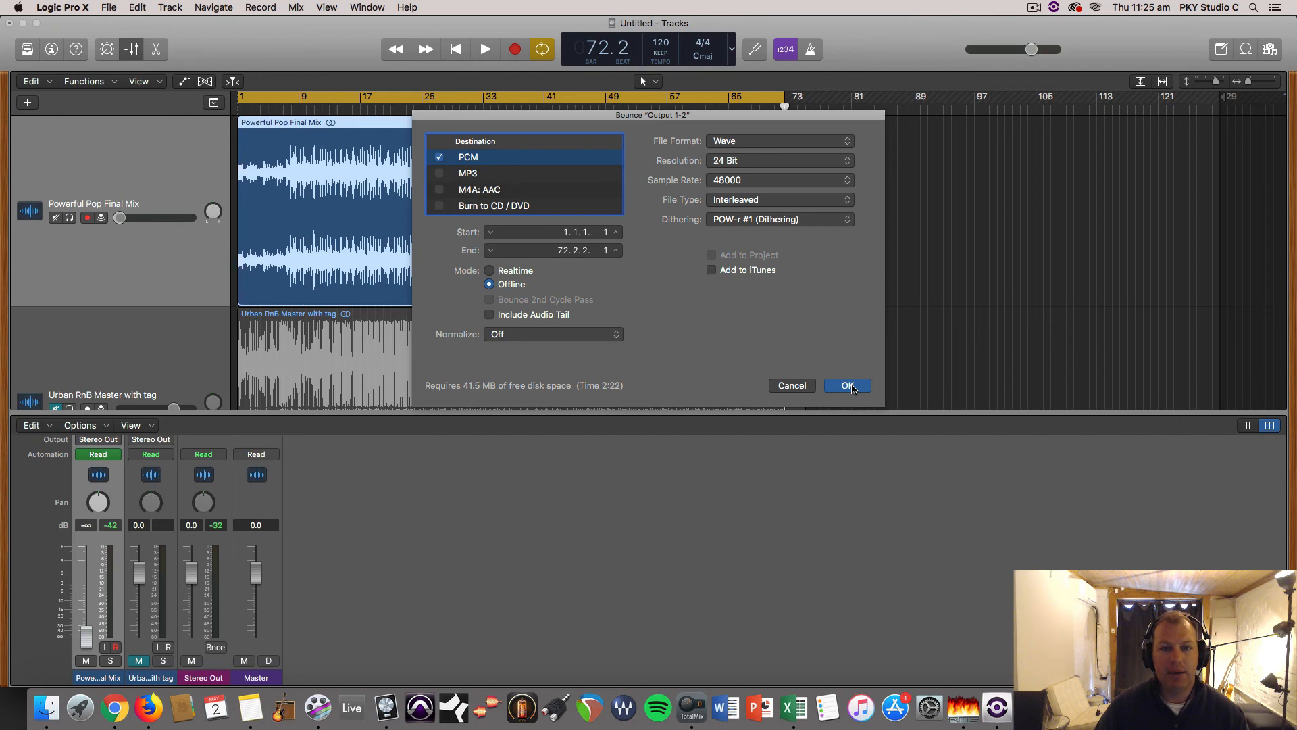
Step: Accept the bounce settings and bounce the file to the Desktop under the name master
{"action": "left_click", "coordinate": [848, 386]}
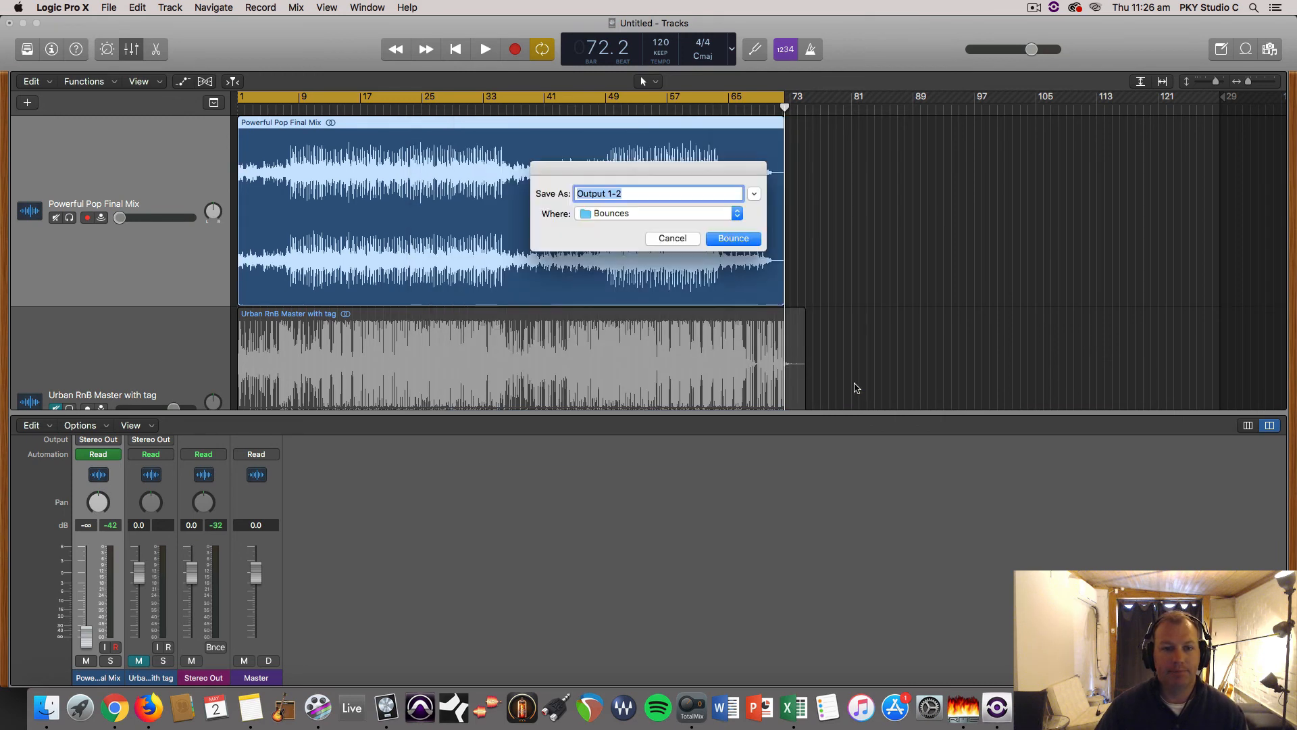
{"action": "left_click", "coordinate": [635, 215]}
{"action": "left_click", "coordinate": [616, 305]}
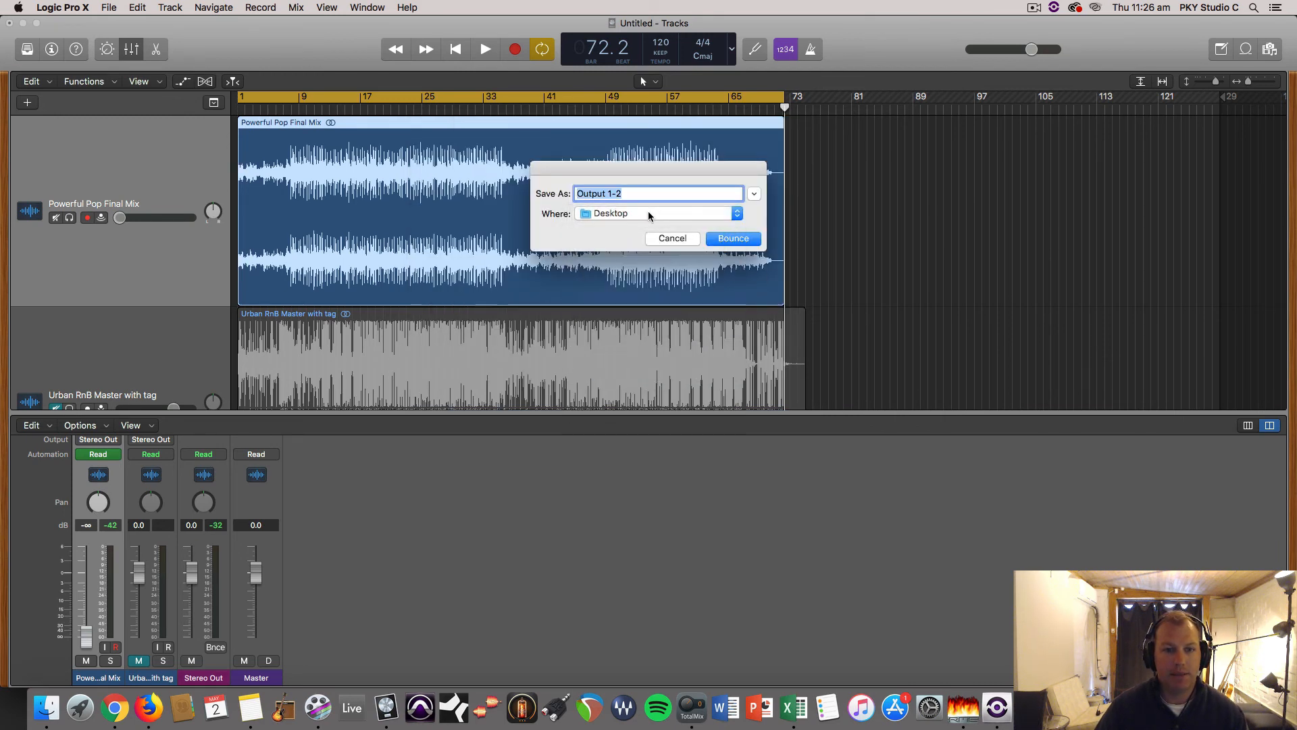
{"action": "type", "text": "master"}
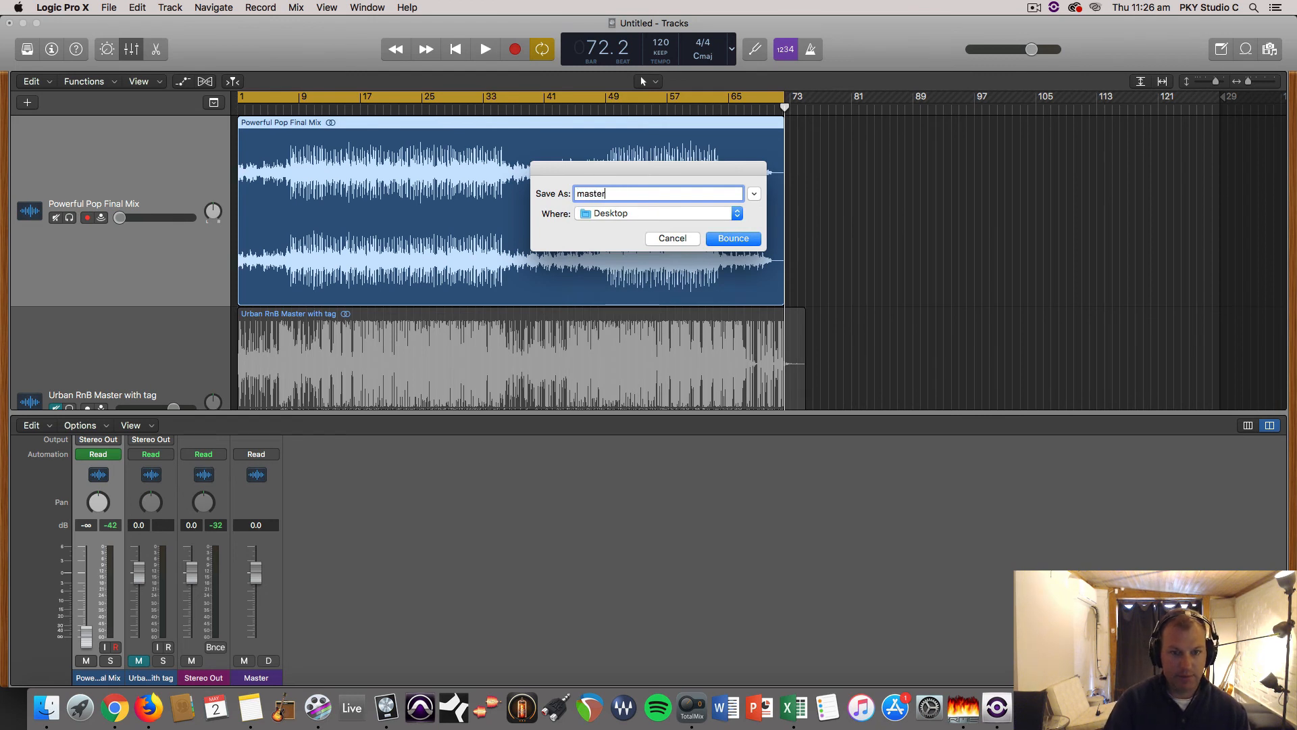
{"action": "key", "text": "Return"}
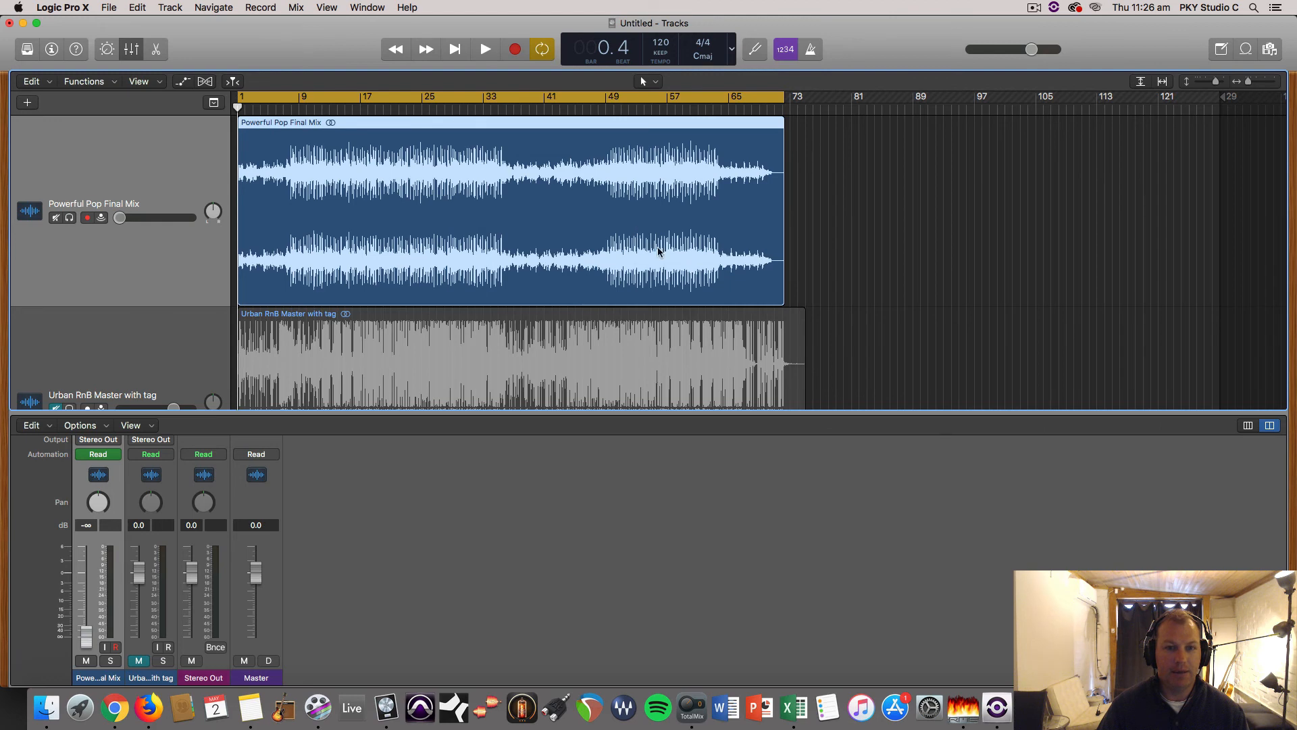
Step: Place master.wav from the desktop on the Powerful Pop Final Mix track after the mix region, and shift it with its automation to about bar 79
{"action": "left_click_drag", "start_coordinate": [863, 48], "coordinate": [805, 360]}
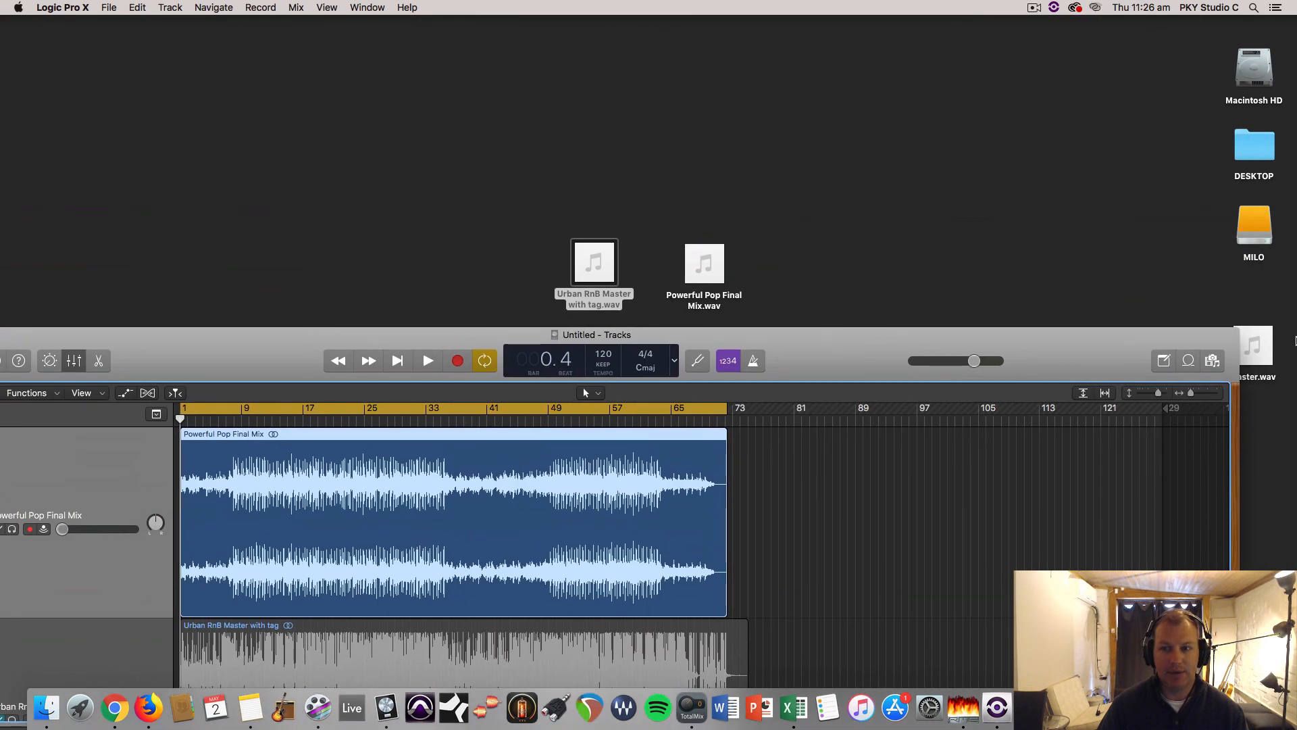
{"action": "left_click_drag", "start_coordinate": [1253, 347], "coordinate": [828, 60]}
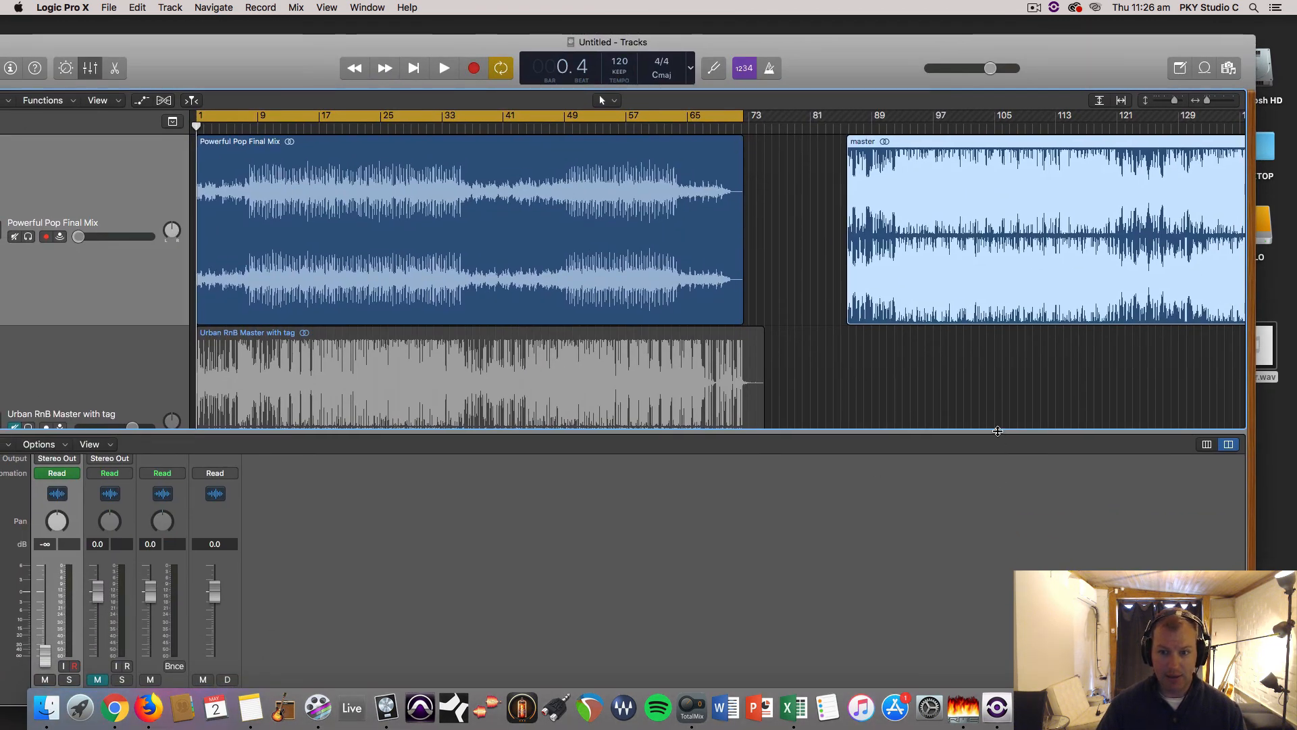
{"action": "left_click_drag", "start_coordinate": [998, 430], "coordinate": [998, 573]}
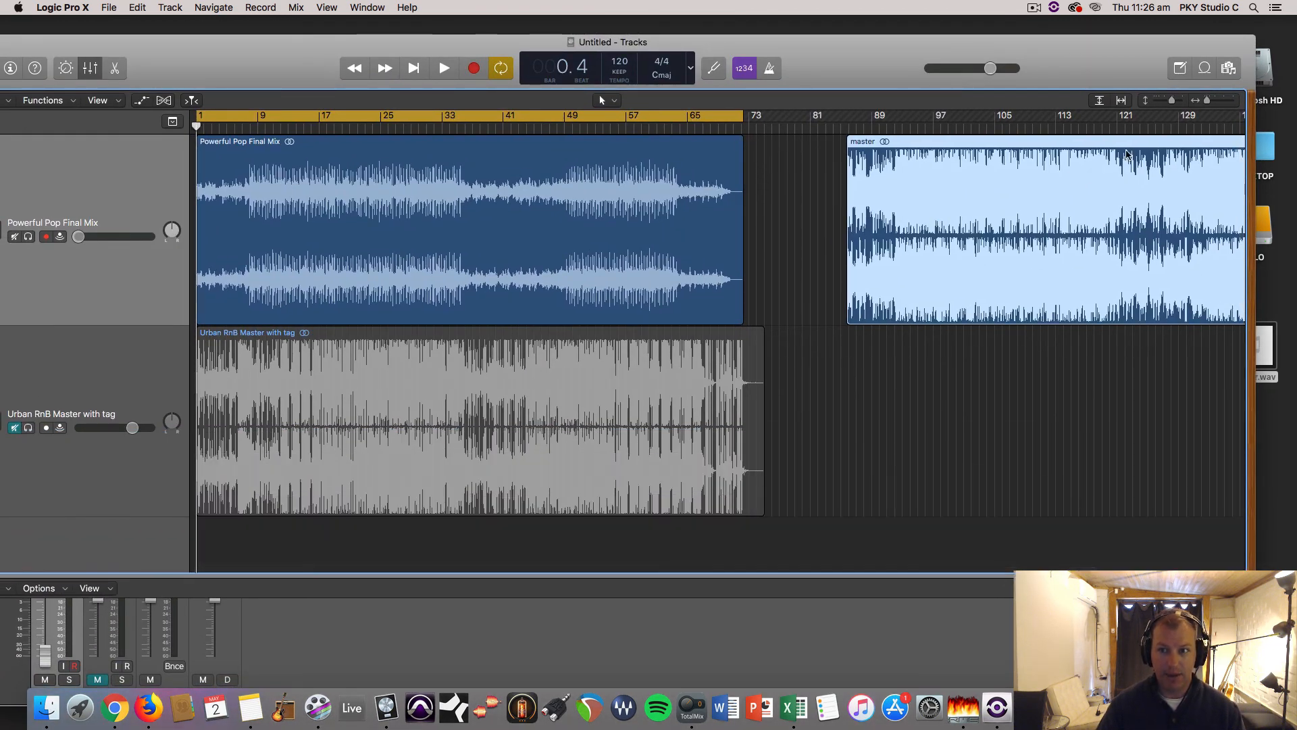
{"action": "left_click_drag", "start_coordinate": [1208, 101], "coordinate": [1206, 101]}
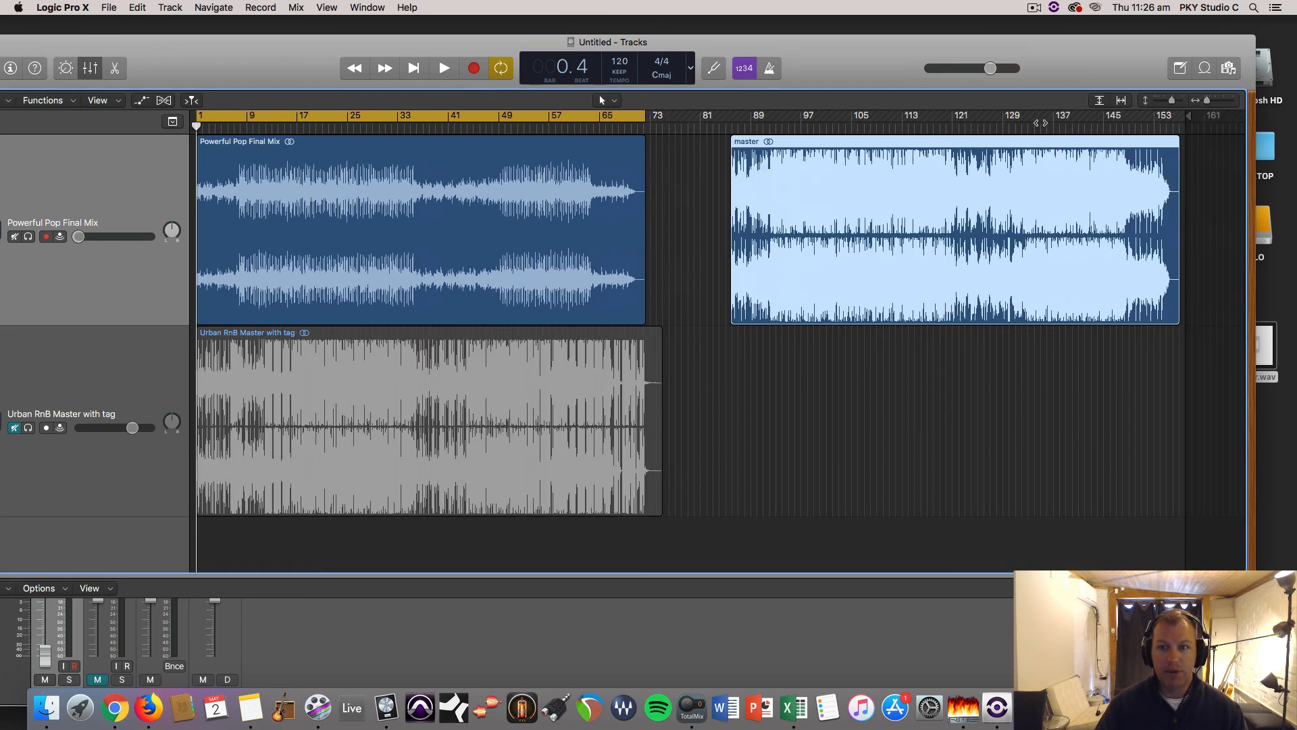
{"action": "left_click_drag", "start_coordinate": [967, 145], "coordinate": [930, 245]}
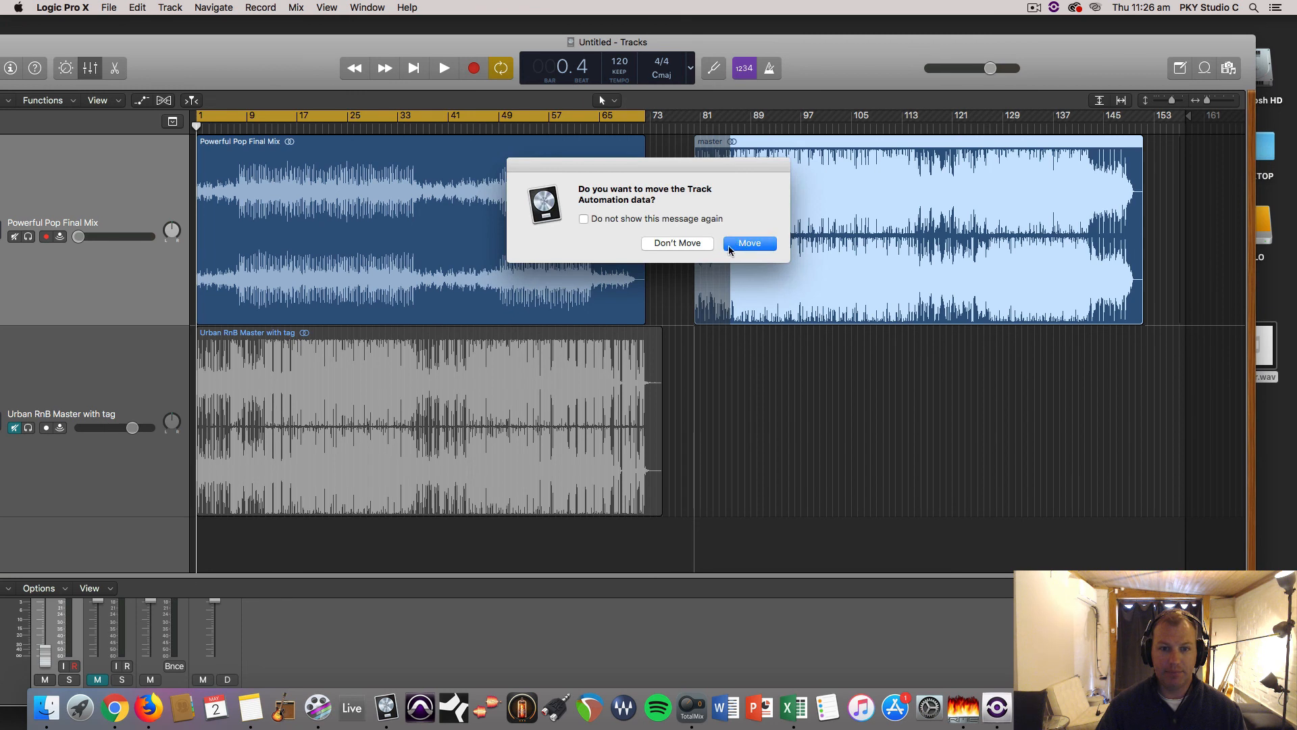
{"action": "left_click", "coordinate": [743, 248]}
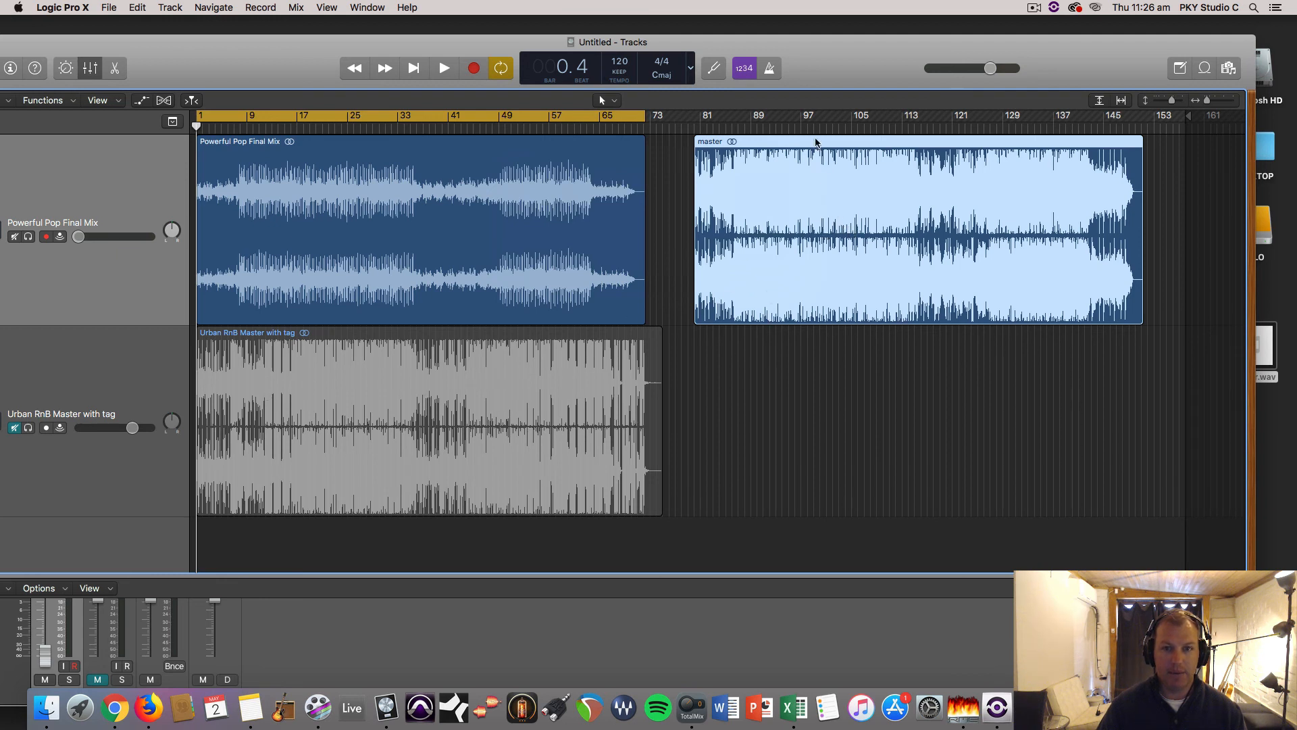
Step: Play the master region briefly from about bar 95, then stop playback
{"action": "left_click", "coordinate": [794, 128]}
{"action": "key", "text": "space"}
{"action": "left_click", "coordinate": [789, 128]}
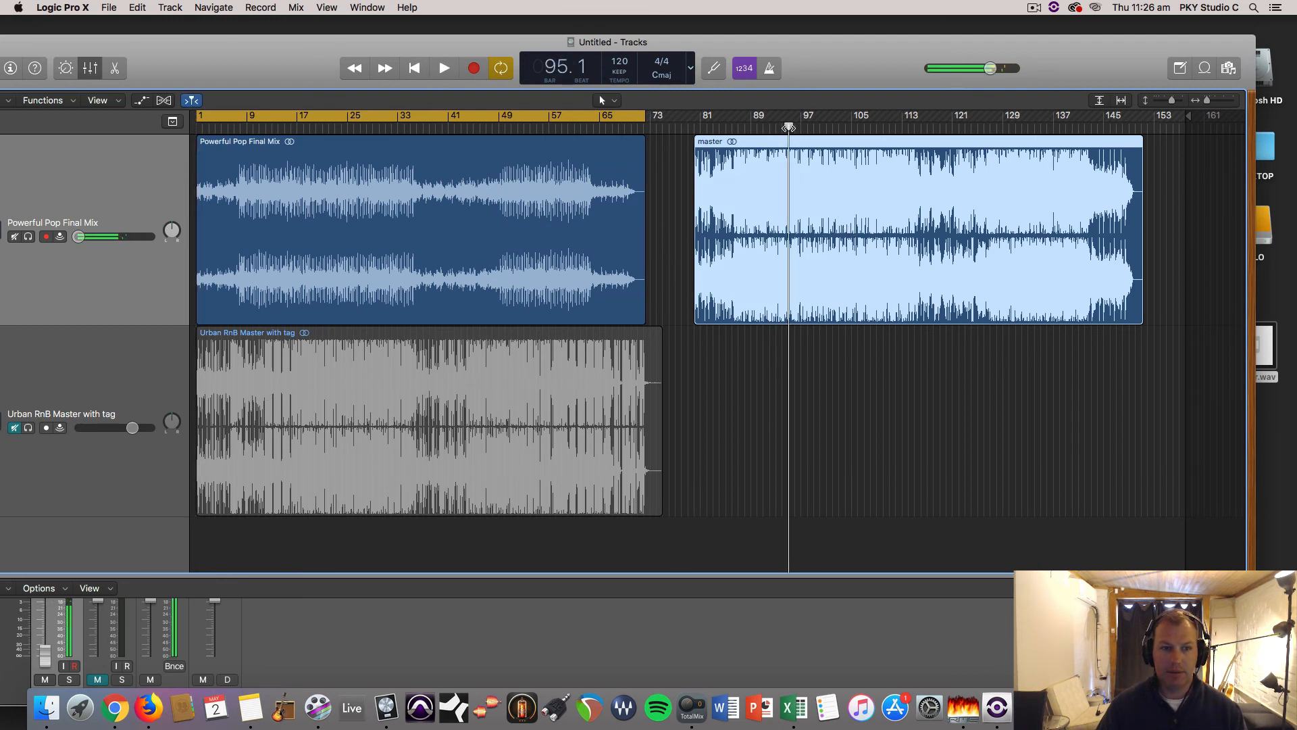
{"action": "key", "text": "space"}
{"action": "key", "text": "space"}
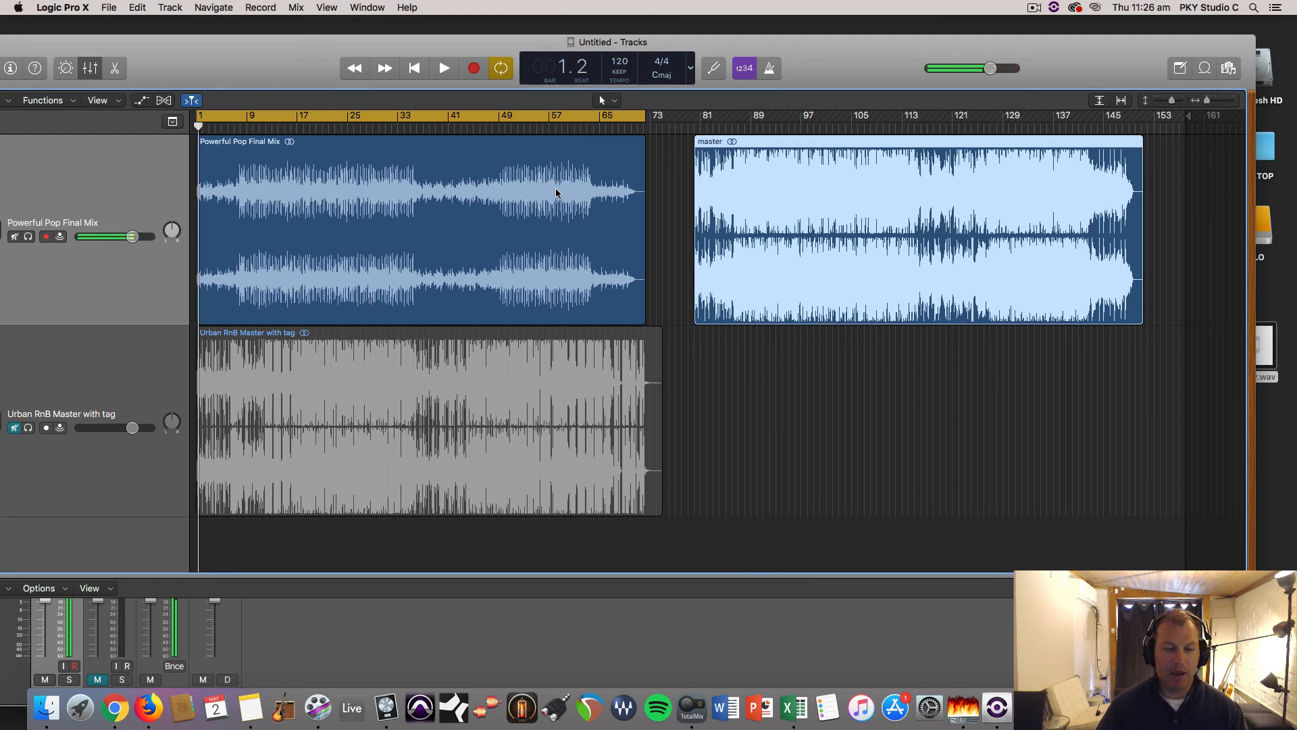
Step: Try the master region at bar 81 on the Urban RnB track without its automation, then put it back on the Powerful Pop track at bar 81
{"action": "left_click_drag", "start_coordinate": [805, 182], "coordinate": [816, 381]}
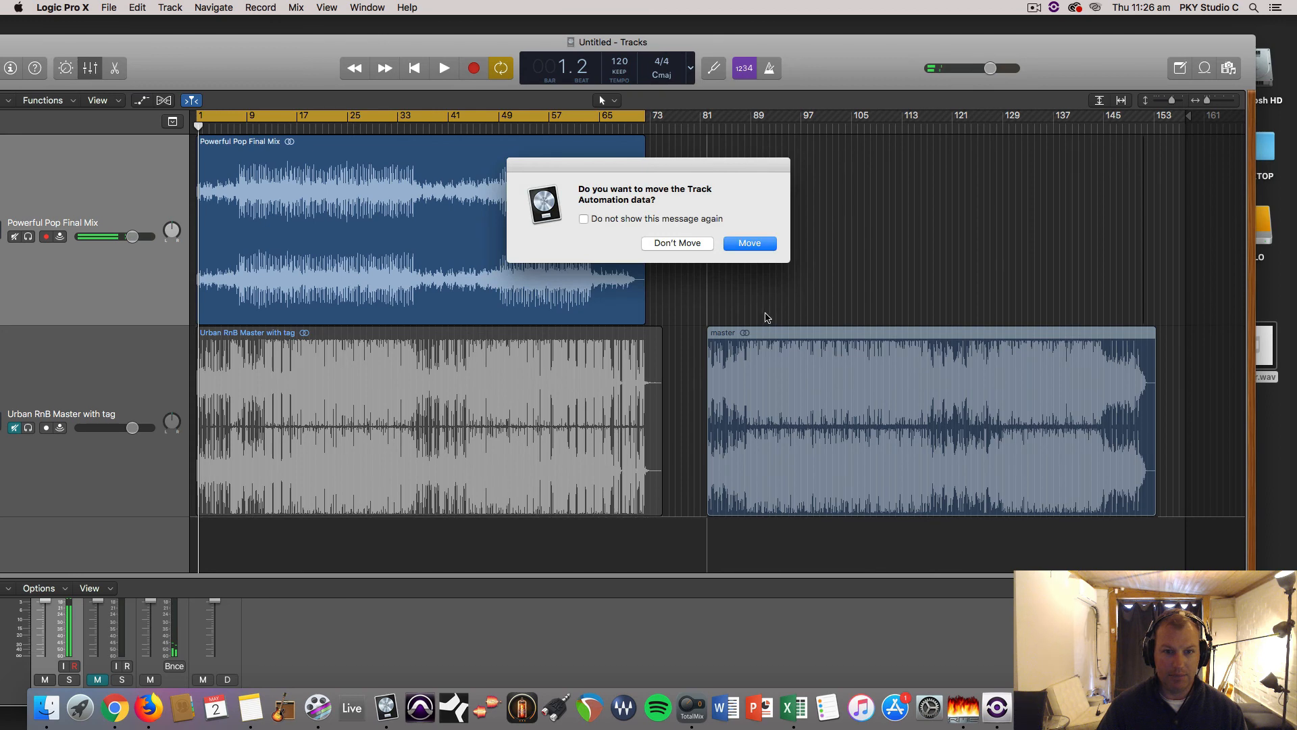
{"action": "left_click", "coordinate": [696, 246]}
{"action": "left_click_drag", "start_coordinate": [777, 291], "coordinate": [758, 252]}
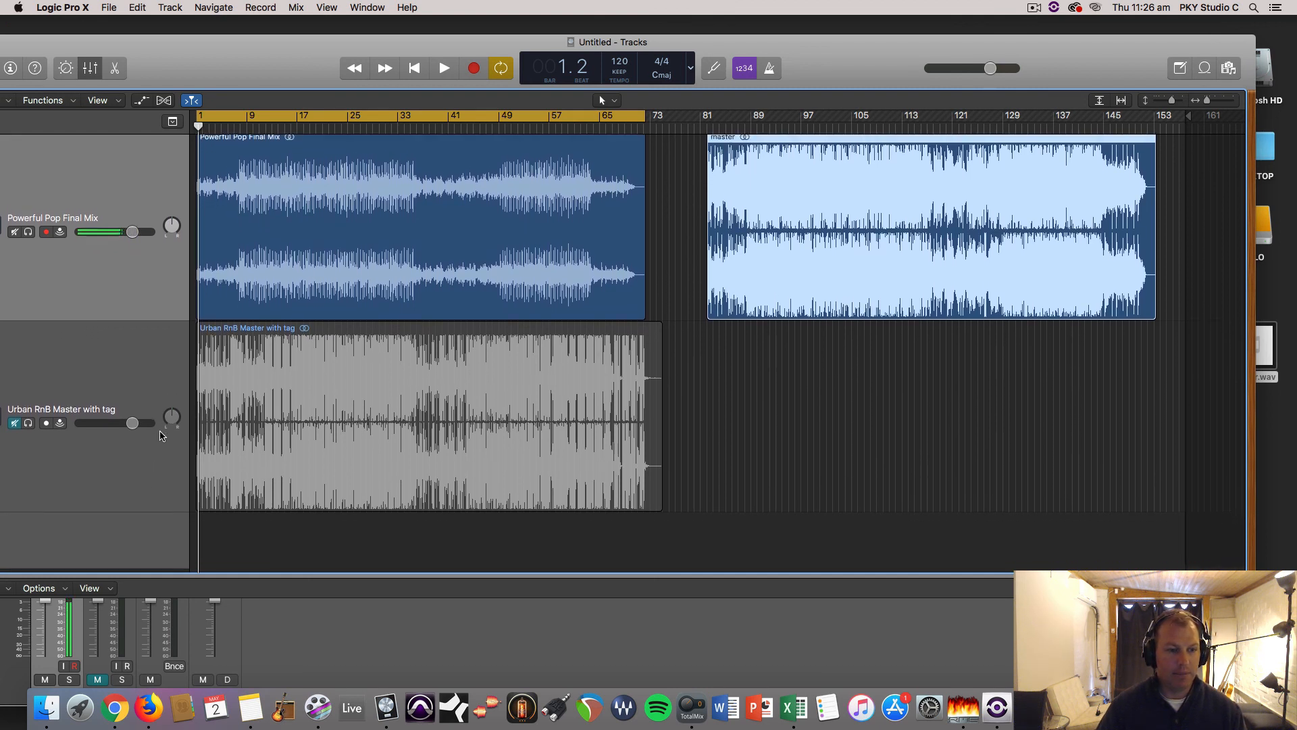
Step: Examine the Stereo Out plug-in chain in the mixer, then enlarge the tracks area to compare the mix, master and reference waveforms
{"action": "left_click_drag", "start_coordinate": [194, 573], "coordinate": [235, 247]}
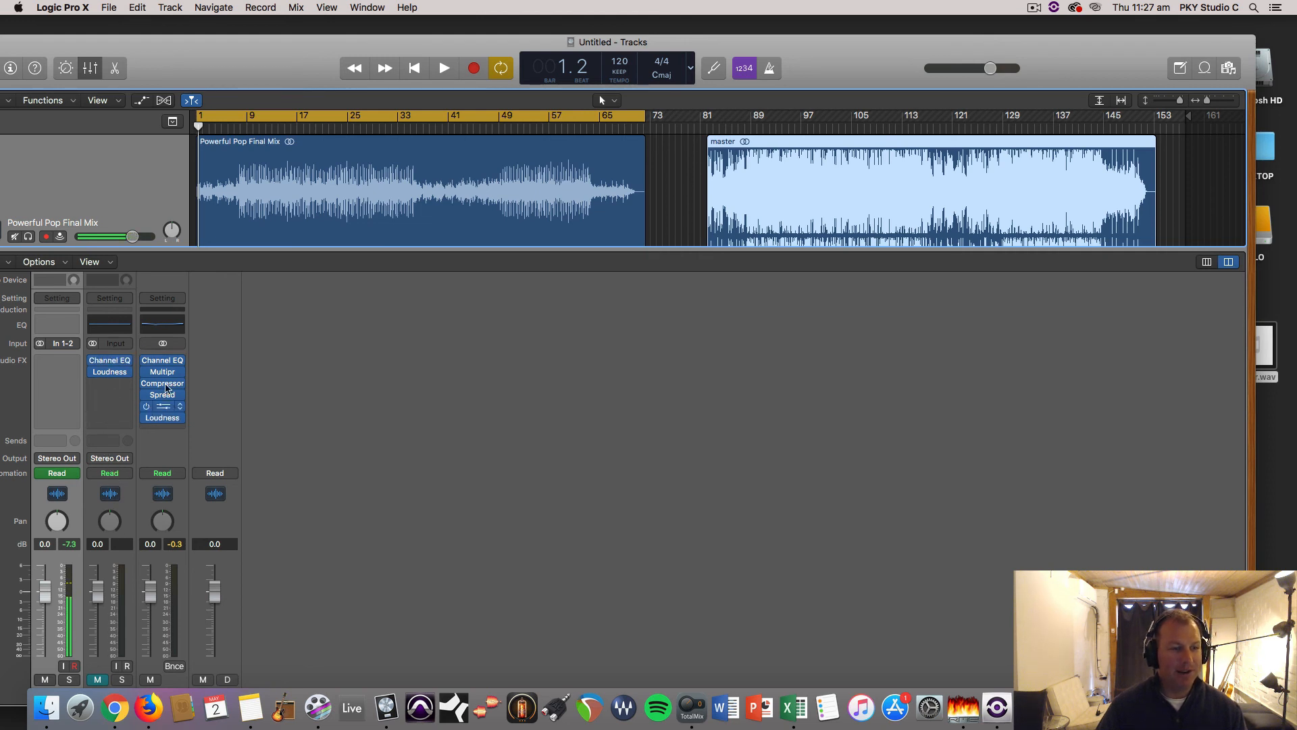
{"action": "left_click_drag", "start_coordinate": [392, 250], "coordinate": [400, 204]}
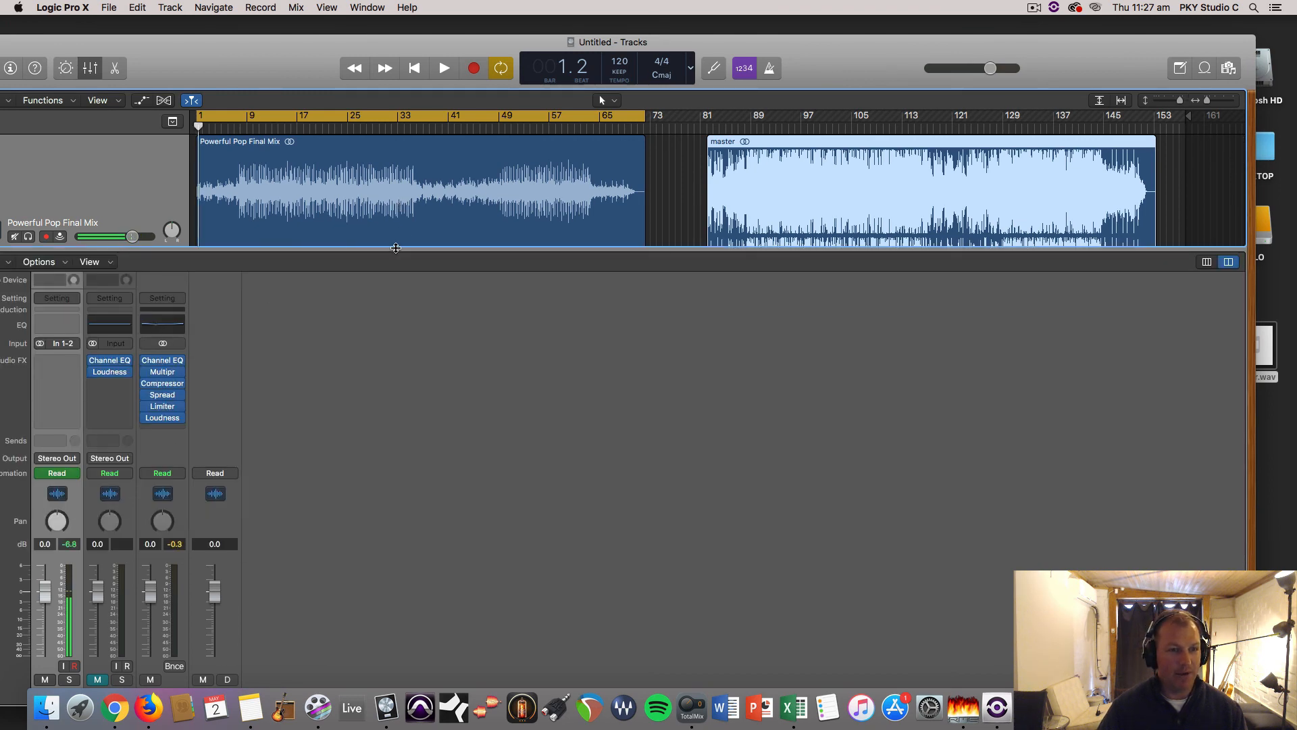
{"action": "left_click_drag", "start_coordinate": [396, 248], "coordinate": [398, 481]}
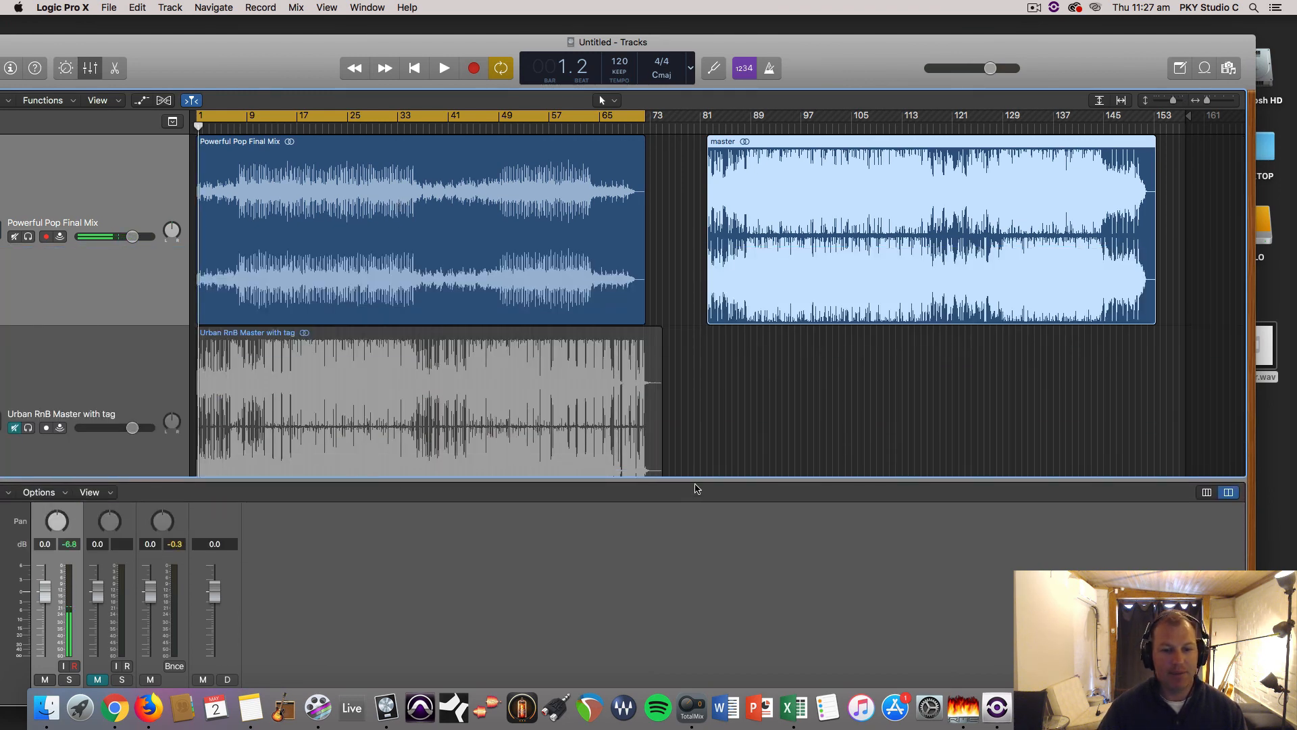
{"action": "left_click_drag", "start_coordinate": [696, 481], "coordinate": [697, 531]}
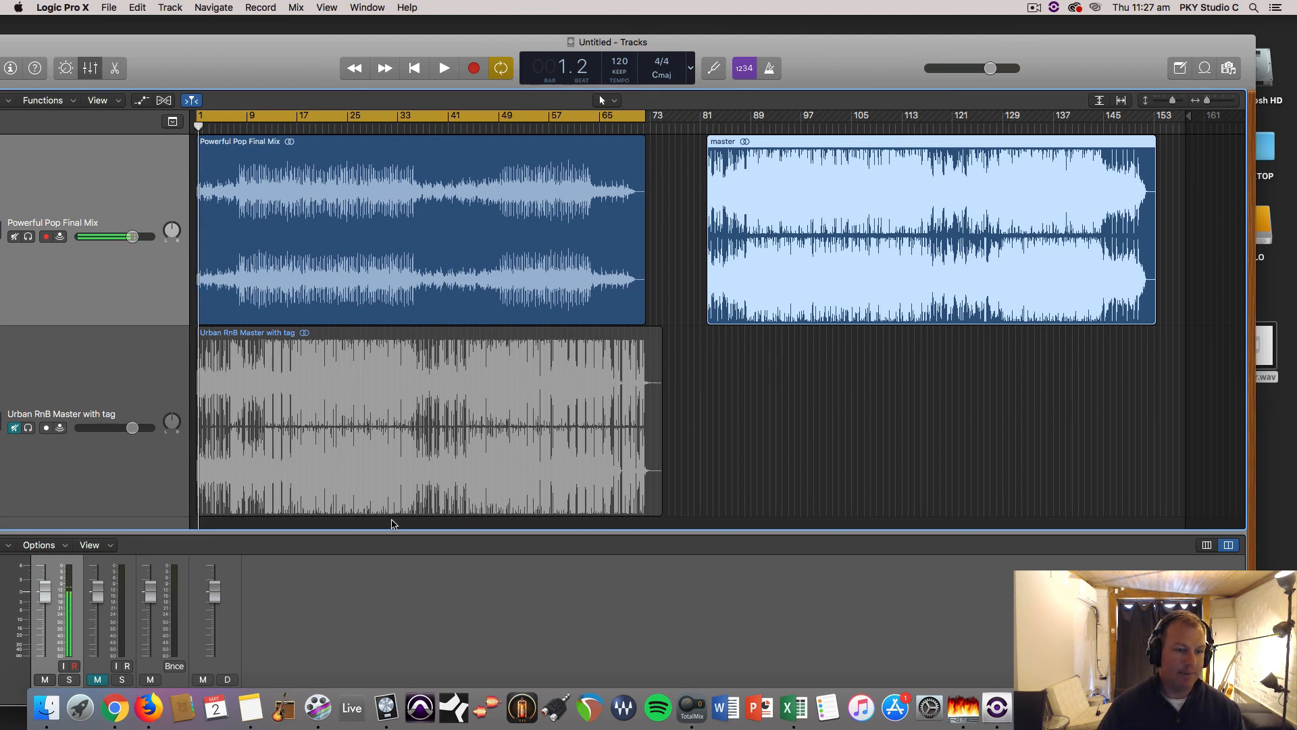
Step: Bypass all the Stereo Out plug-ins: Channel EQ, Multipressor, Compressor, Spread, Limiter and Loudness Meter
{"action": "left_click_drag", "start_coordinate": [388, 533], "coordinate": [453, 434]}
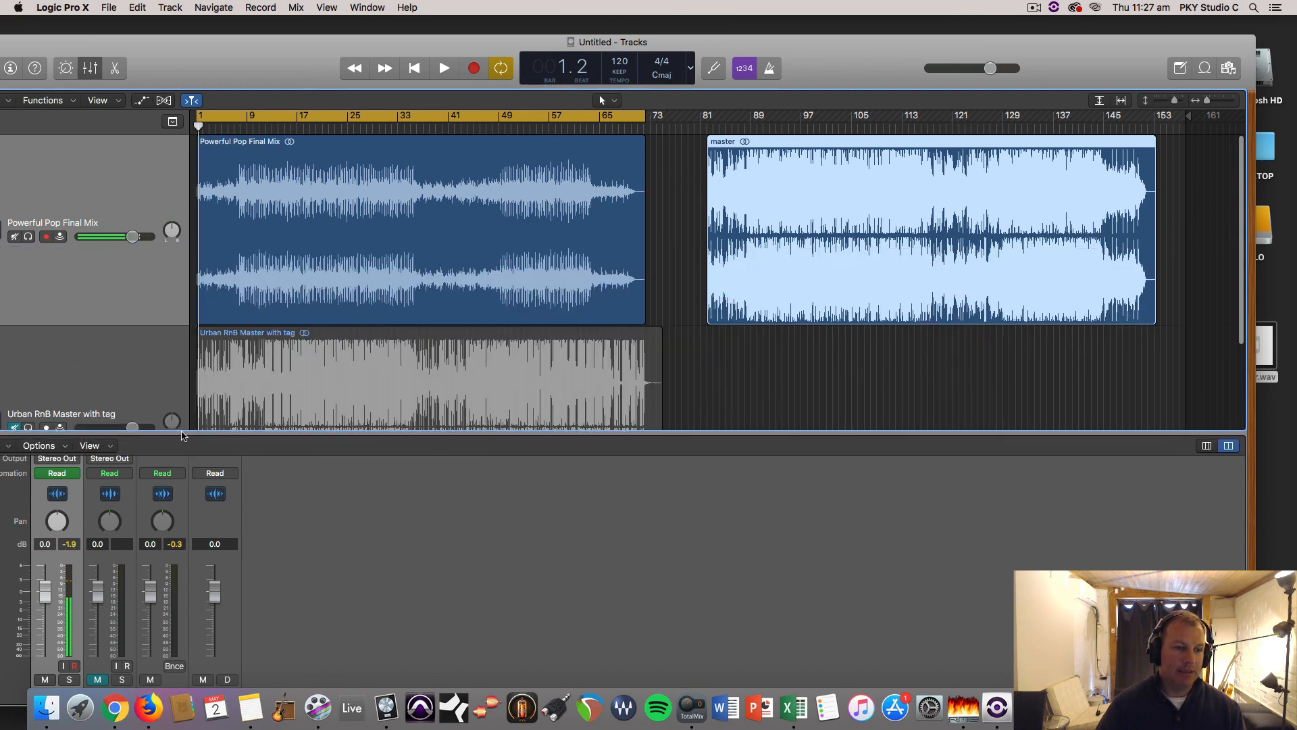
{"action": "left_click_drag", "start_coordinate": [247, 433], "coordinate": [244, 256]}
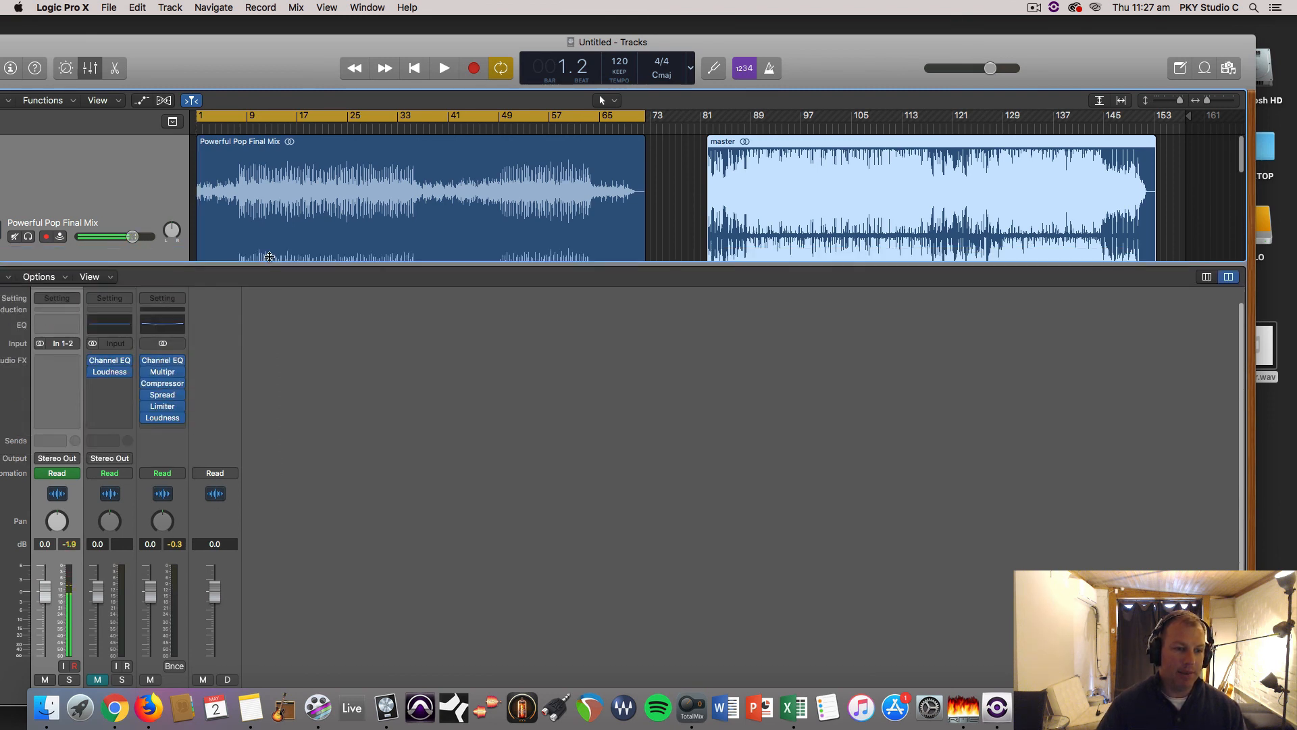
{"action": "left_click", "coordinate": [146, 360]}
{"action": "left_click", "coordinate": [146, 371]}
{"action": "left_click", "coordinate": [146, 383]}
{"action": "left_click", "coordinate": [147, 405]}
{"action": "left_click", "coordinate": [146, 395]}
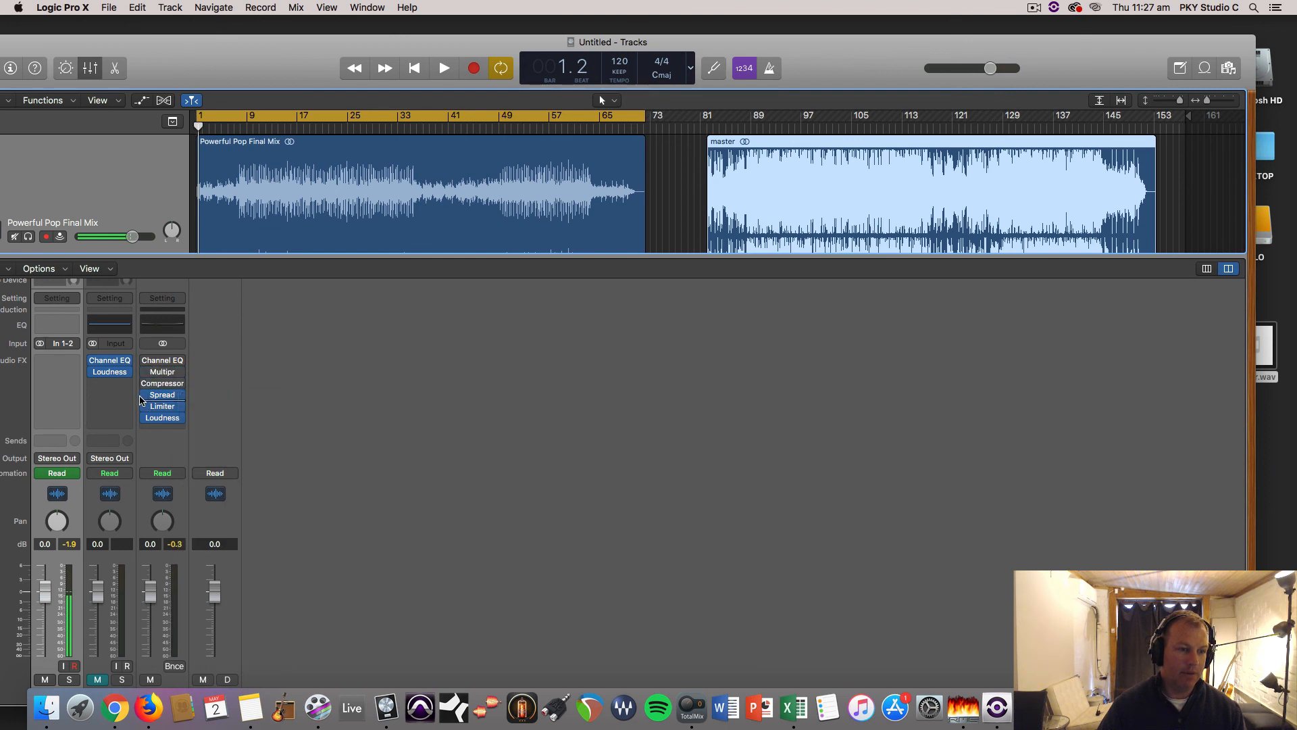
{"action": "left_click", "coordinate": [146, 395]}
{"action": "left_click", "coordinate": [146, 406]}
{"action": "left_click", "coordinate": [146, 418]}
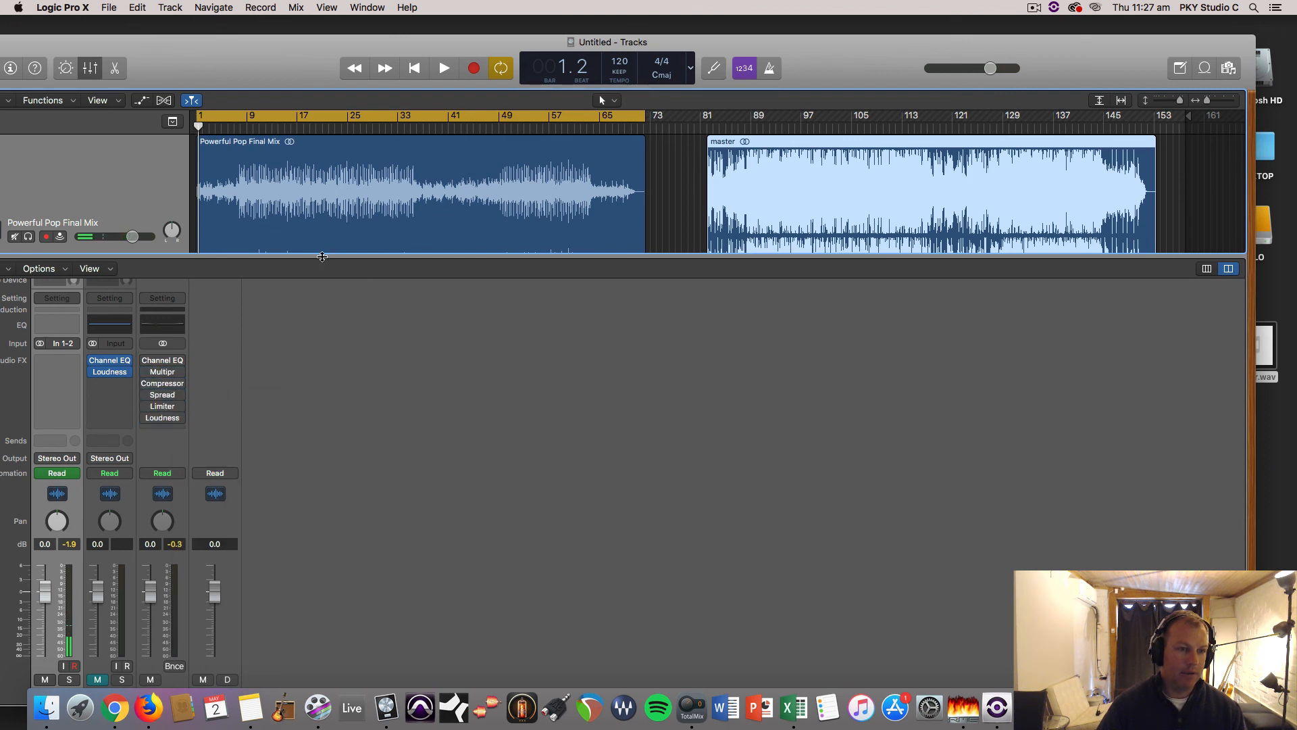
Step: Unmute the Urban RnB track, mute the Powerful Pop Final Mix track, and play the reference briefly from the start
{"action": "left_click_drag", "start_coordinate": [323, 264], "coordinate": [323, 586]}
{"action": "left_click", "coordinate": [15, 428]}
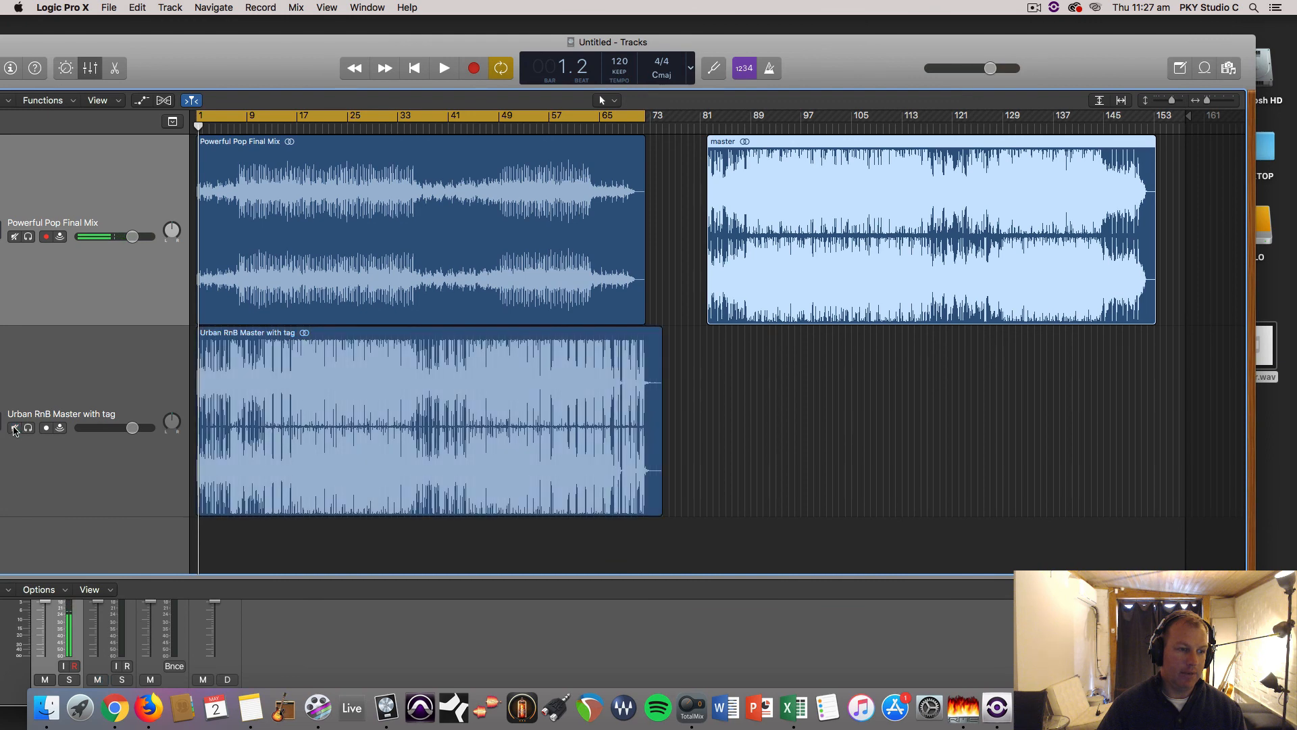
{"action": "left_click", "coordinate": [15, 236]}
{"action": "key", "text": "space"}
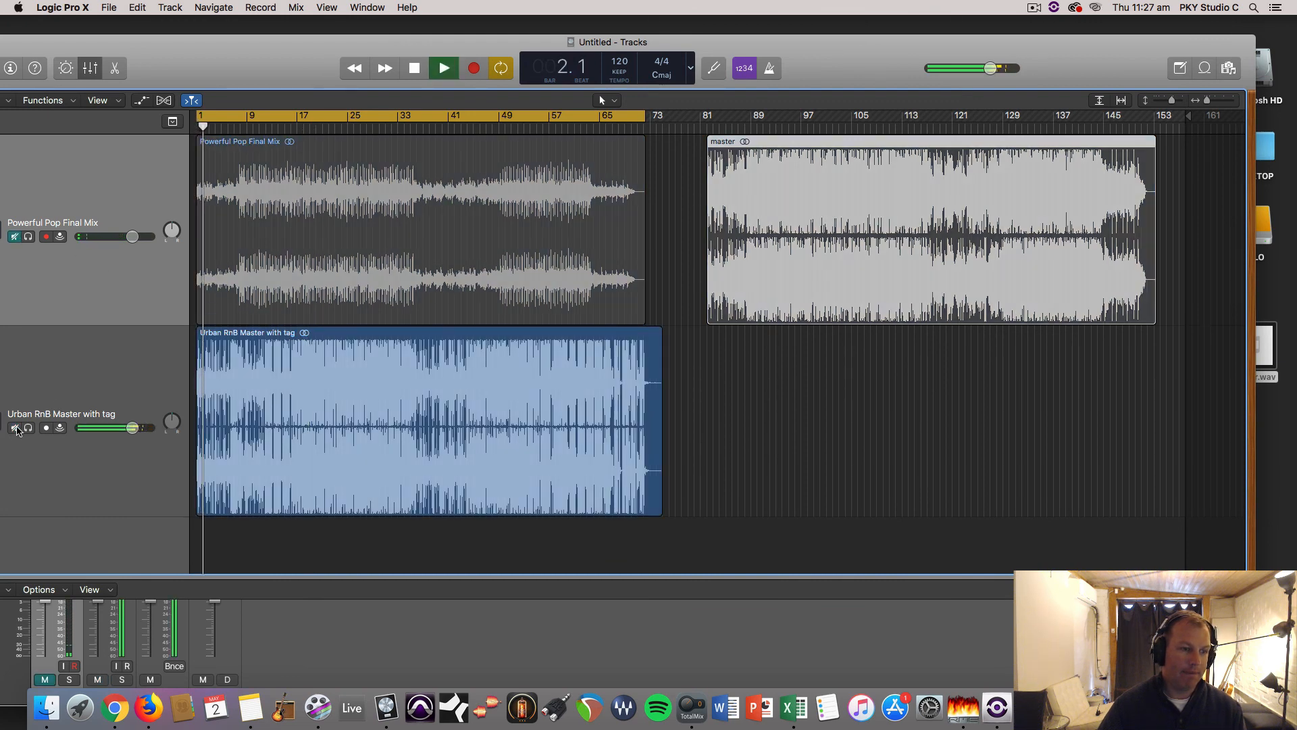
{"action": "key", "text": "space"}
Step: Move the master region to bar 78 on the Urban RnB track, and play it uncycled from about bars 87 and 105
{"action": "left_click_drag", "start_coordinate": [796, 142], "coordinate": [770, 395]}
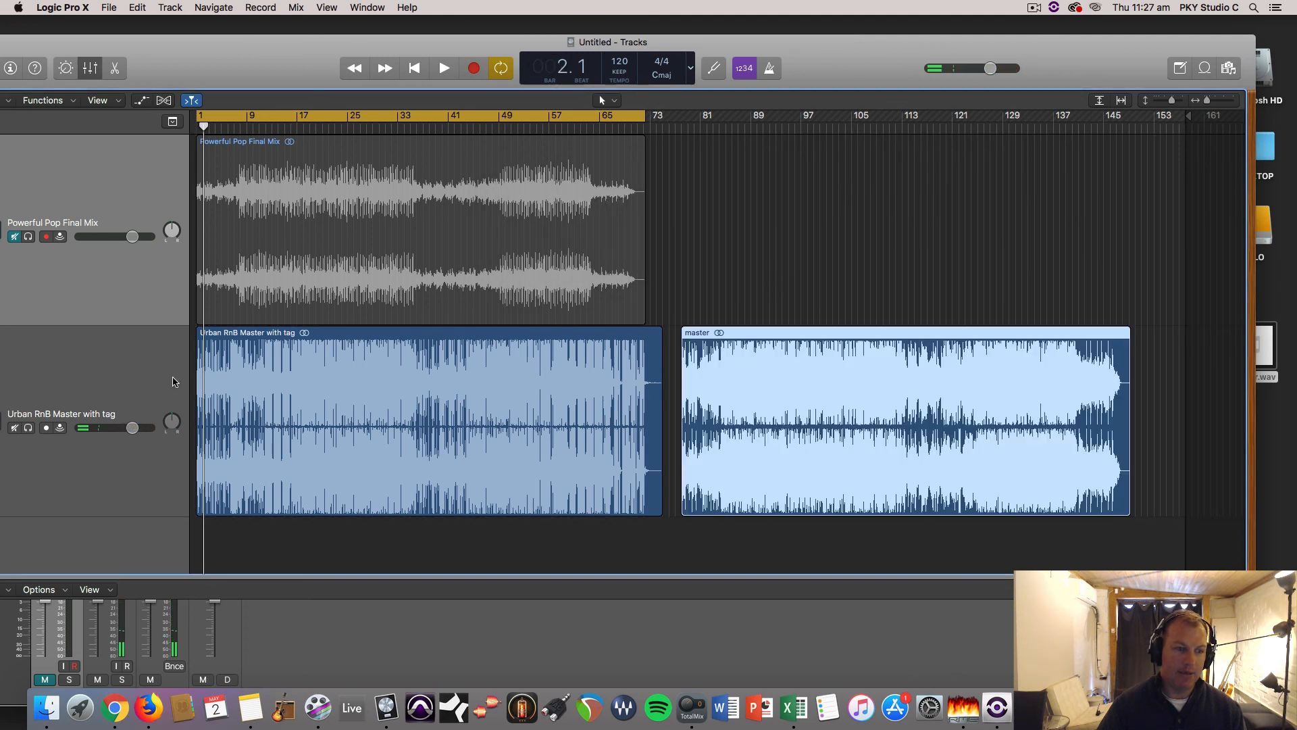
{"action": "left_click", "coordinate": [580, 110]}
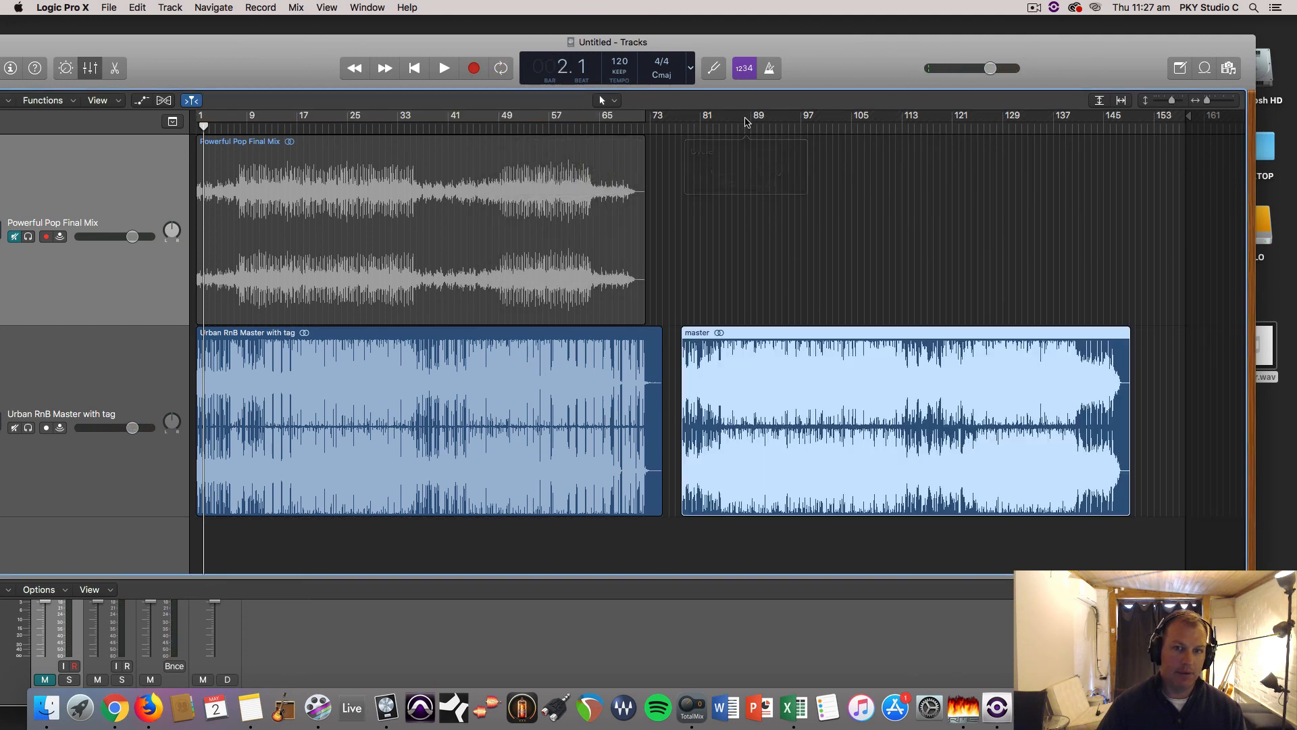
{"action": "double_click", "coordinate": [739, 126]}
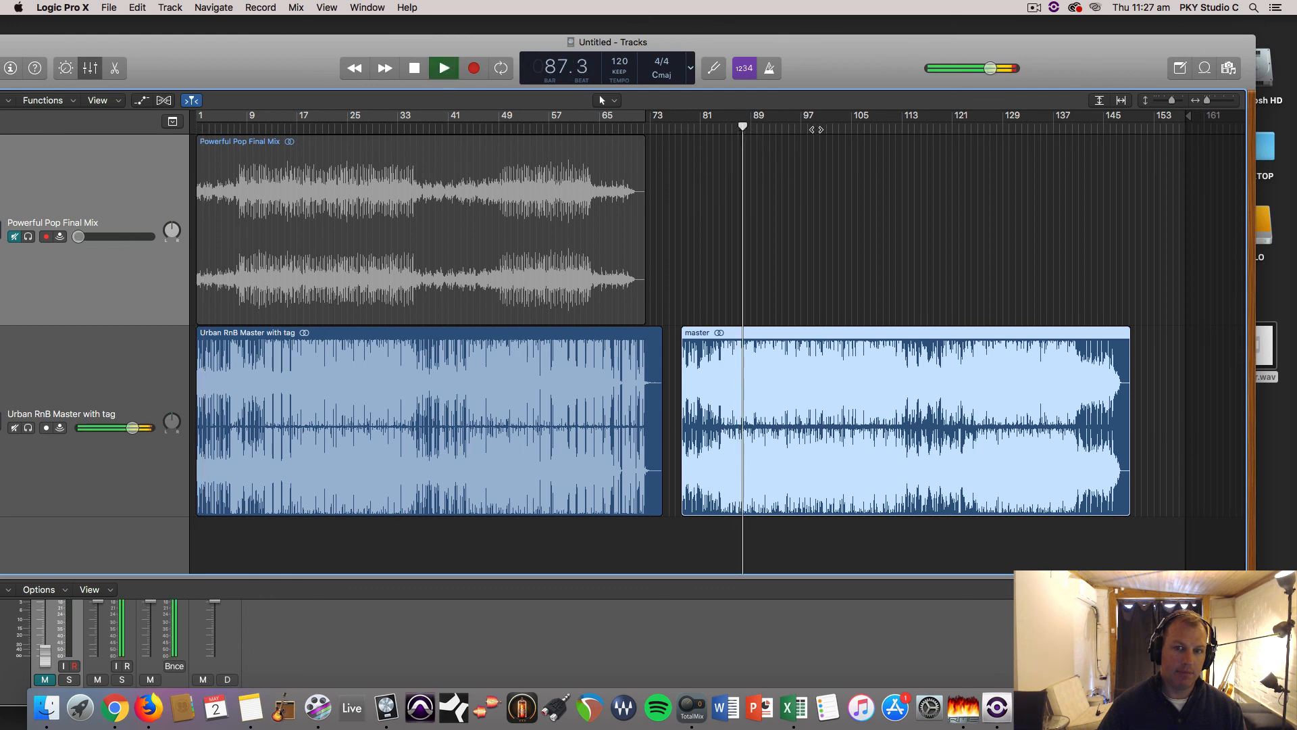
{"action": "left_click", "coordinate": [855, 128]}
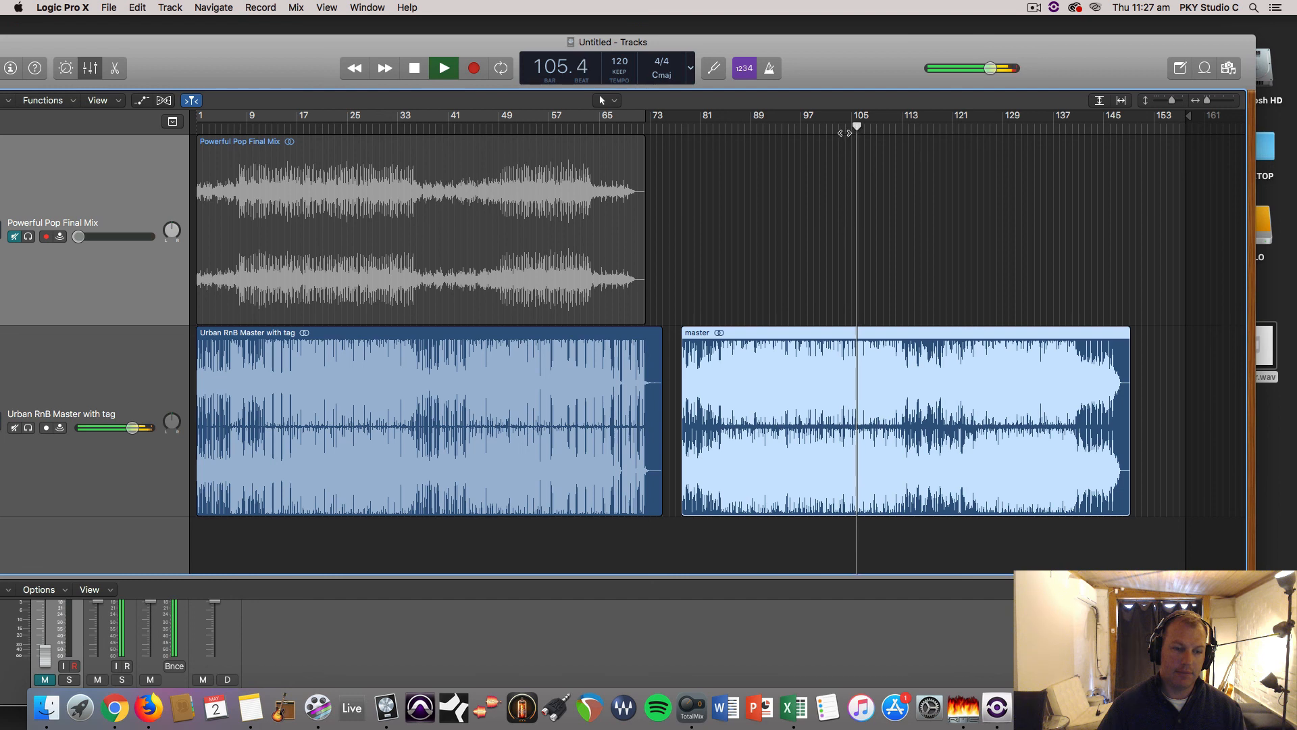
Step: Reset the Urban RnB track's Loudness Meter and measure the playing master's loudness, then stop playback and close the meter
{"action": "left_click_drag", "start_coordinate": [465, 584], "coordinate": [476, 250]}
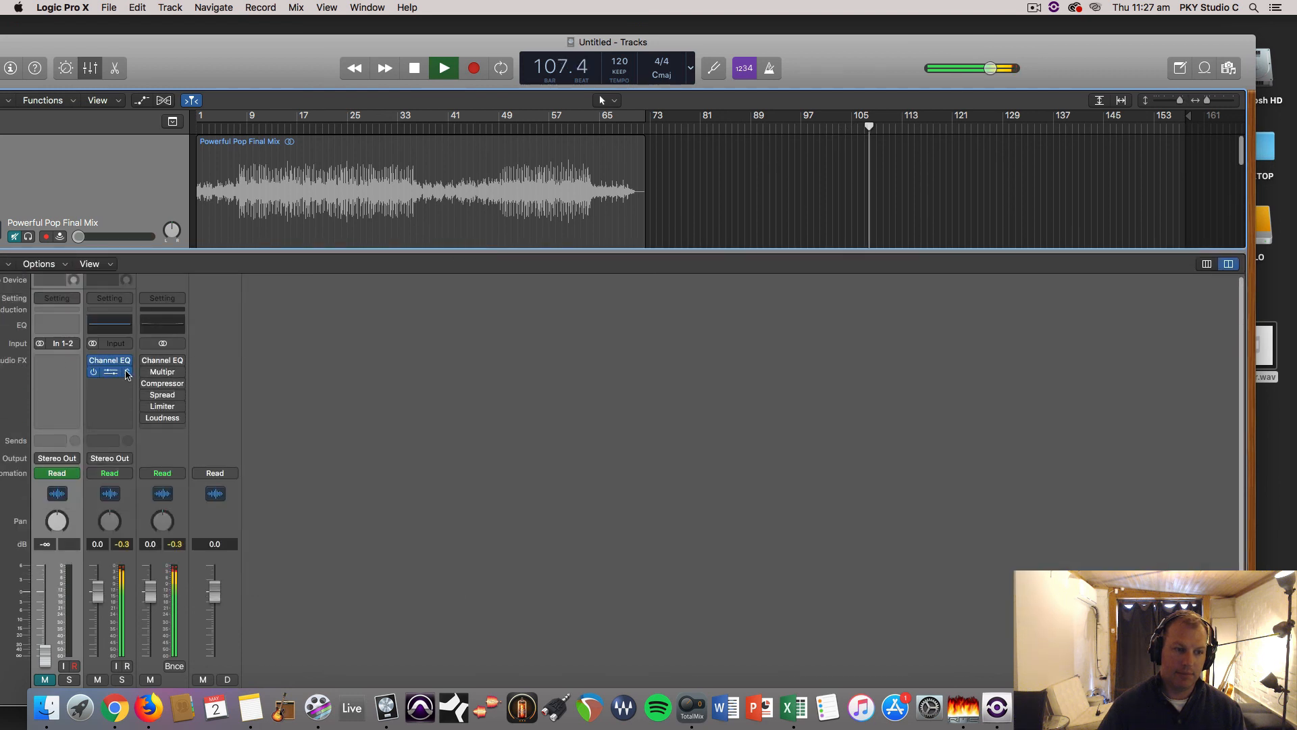
{"action": "left_click", "coordinate": [108, 368]}
{"action": "left_click", "coordinate": [182, 374]}
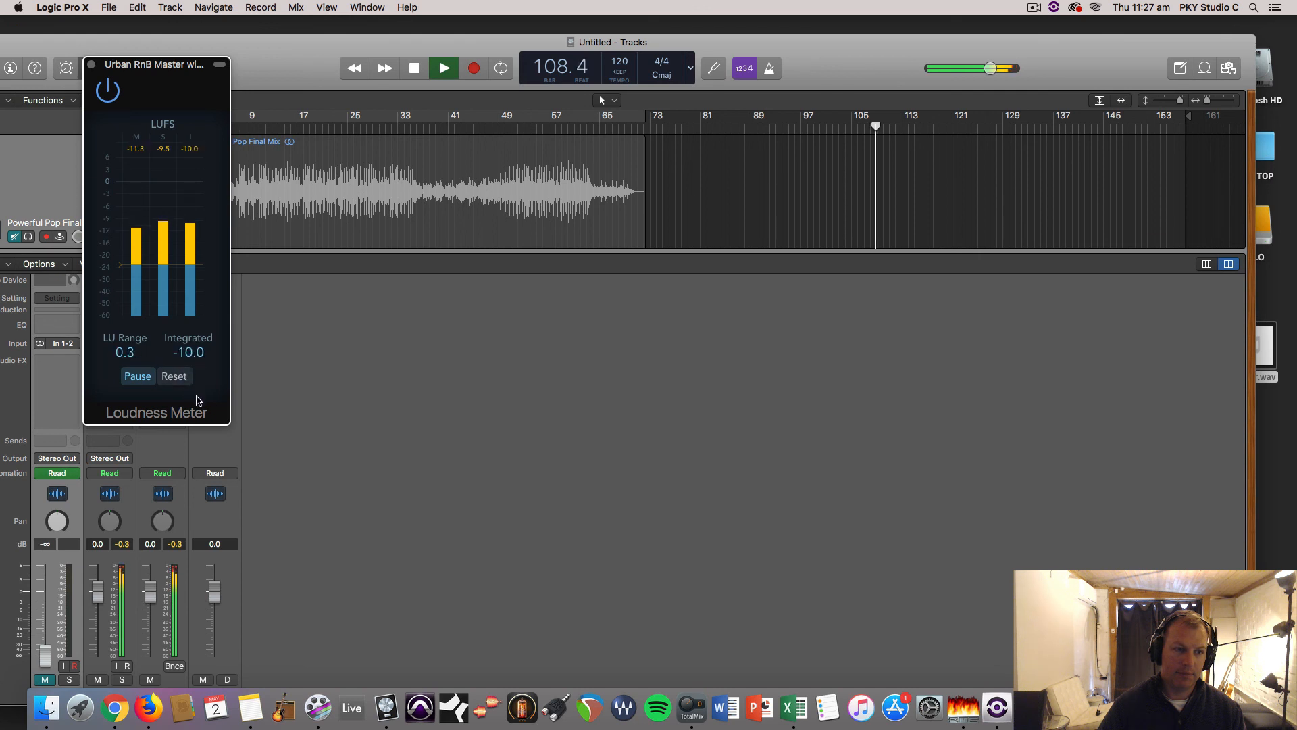
{"action": "key", "text": "space"}
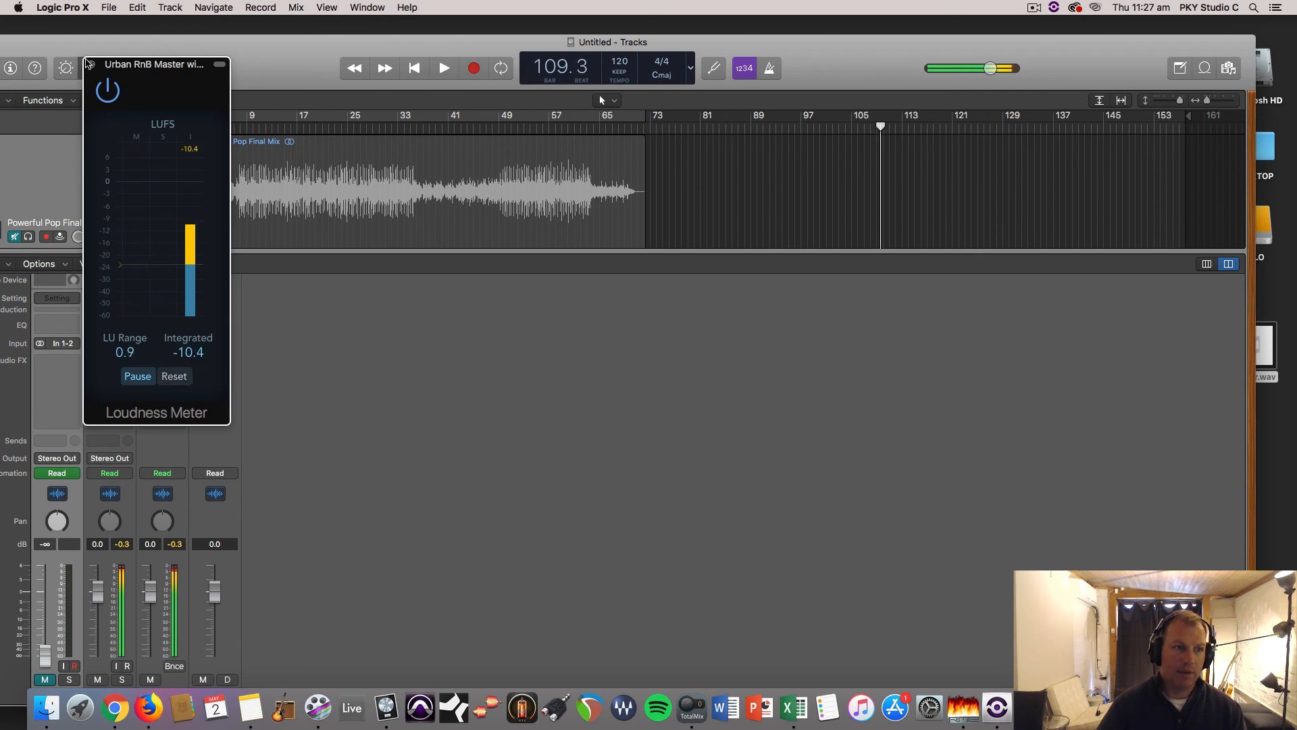
{"action": "left_click", "coordinate": [91, 64]}
Step: Move the master region to bar 76 beside the Urban RnB reference, and reposition the project window so both waveforms can be compared
{"action": "left_click_drag", "start_coordinate": [782, 251], "coordinate": [752, 560]}
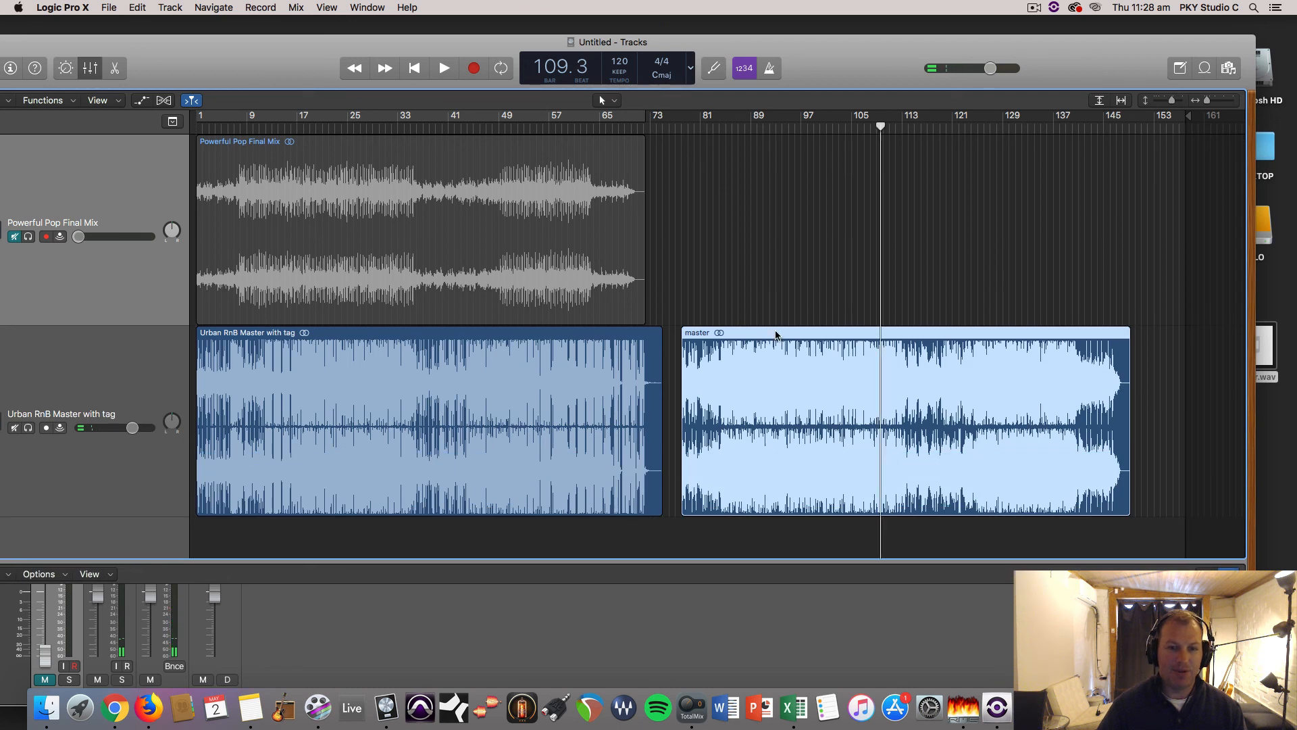
{"action": "left_click_drag", "start_coordinate": [774, 333], "coordinate": [762, 334]}
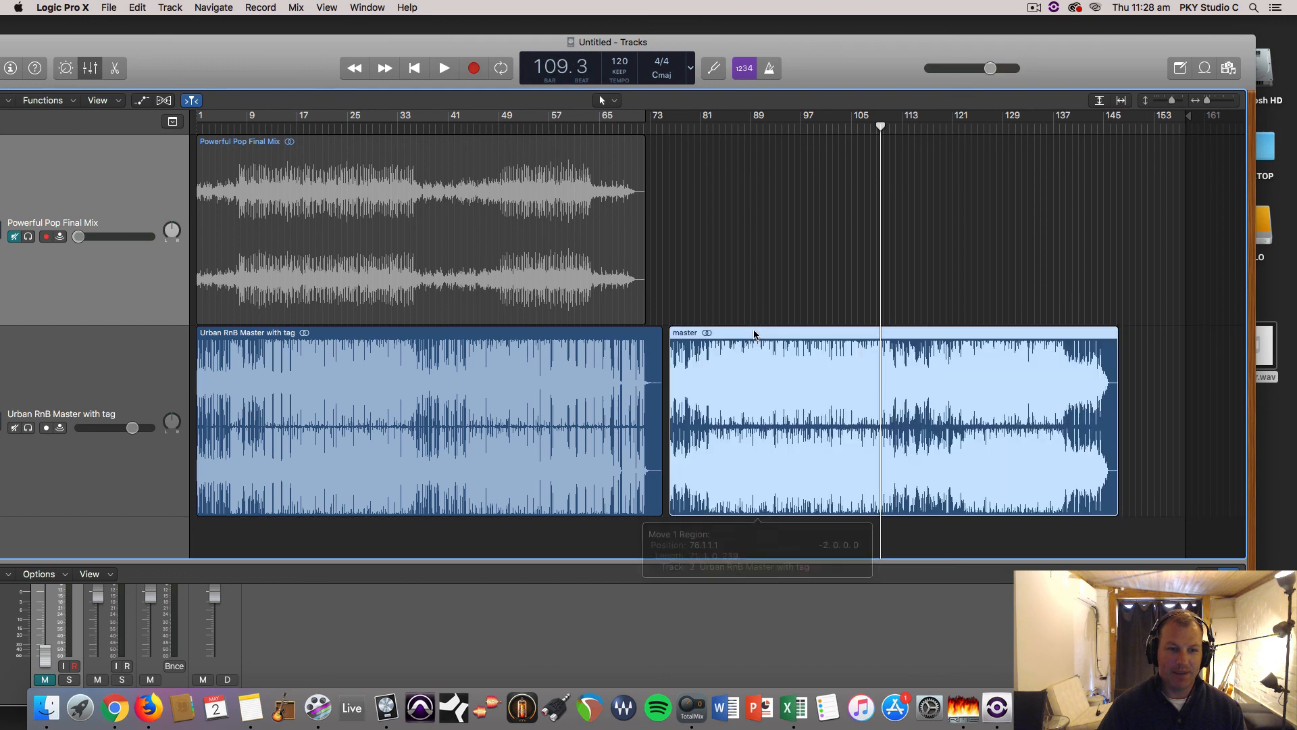
{"action": "mouse_move", "coordinate": [498, 43]}
{"action": "left_mouse_down"}
{"action": "mouse_move", "coordinate": [536, 38]}
{"action": "mouse_move", "coordinate": [515, 41]}
{"action": "left_mouse_up"}
{"action": "left_click_drag", "start_coordinate": [1273, 39], "coordinate": [1175, 39]}
{"action": "left_click_drag", "start_coordinate": [1062, 41], "coordinate": [1091, 34]}
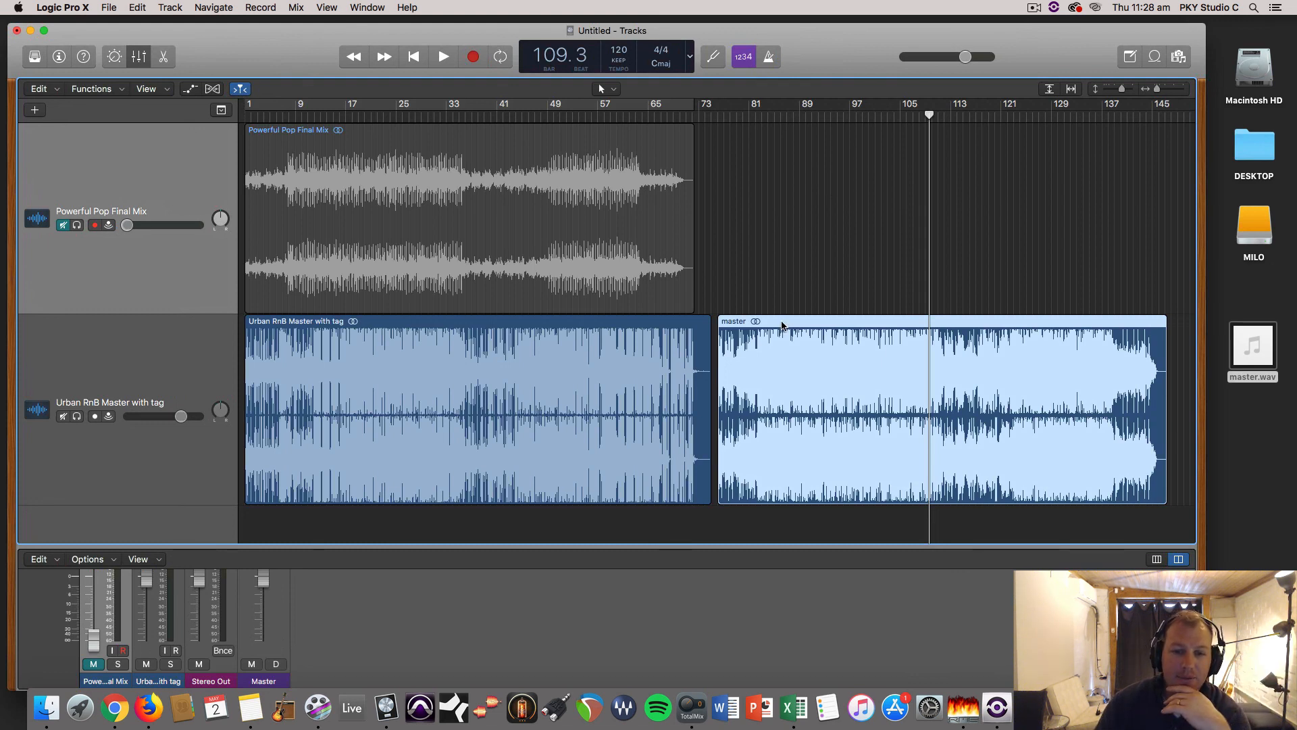
{"action": "mouse_move", "coordinate": [782, 325]}
{"action": "left_mouse_down"}
{"action": "mouse_move", "coordinate": [793, 326]}
{"action": "mouse_move", "coordinate": [782, 326]}
{"action": "left_mouse_up"}
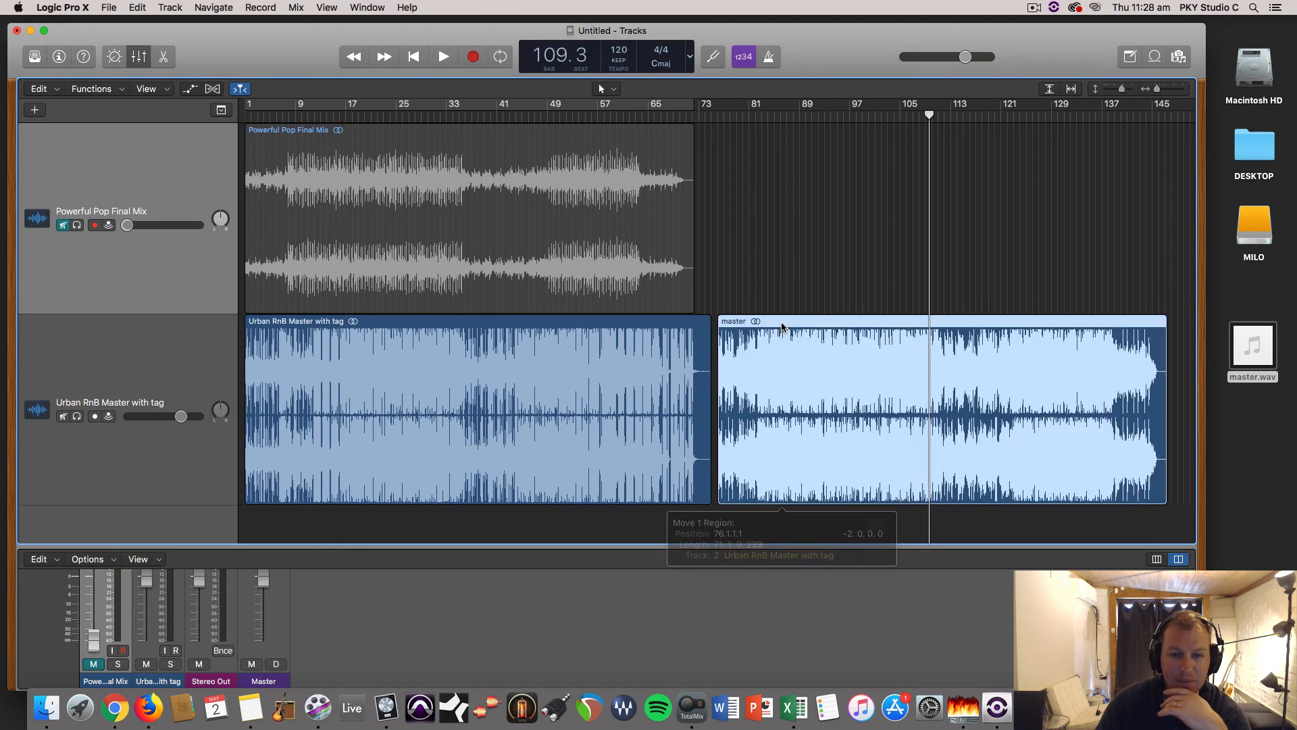